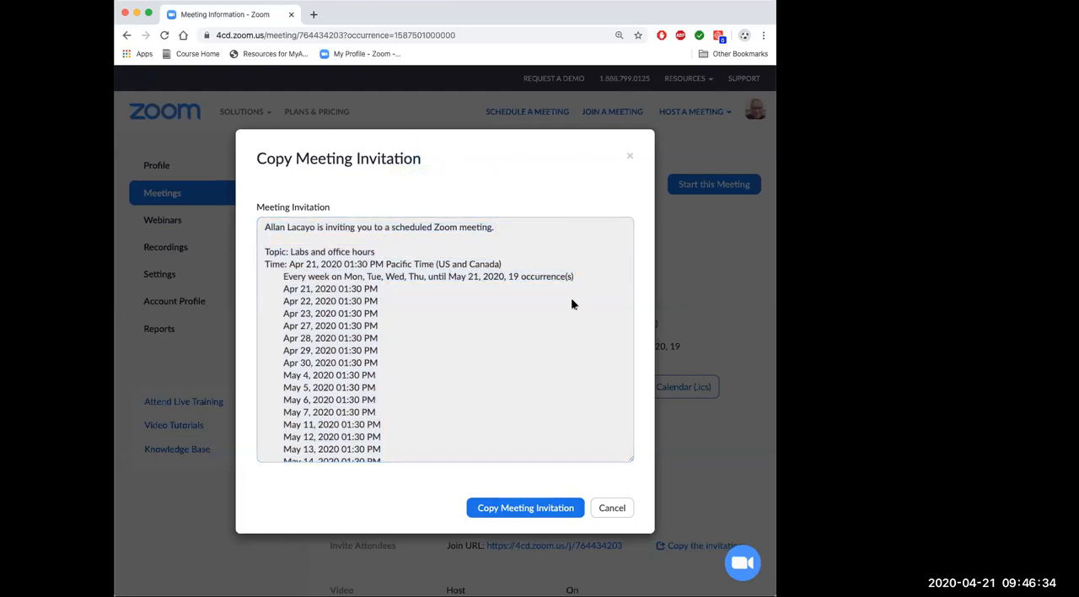
Step: Close the meeting invitation dialog and return to the meeting's details
left_click(629, 158)
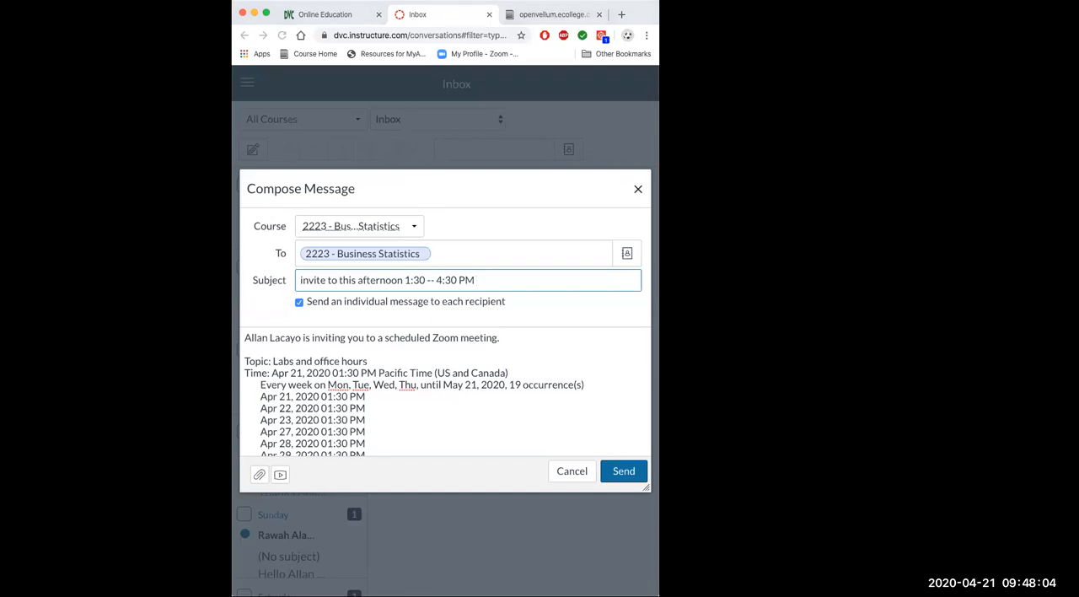
Step: Check the Zoom join link in the composed invitation to 2223 - Business Statistics and send the message
scroll(476, 419, "down", 10)
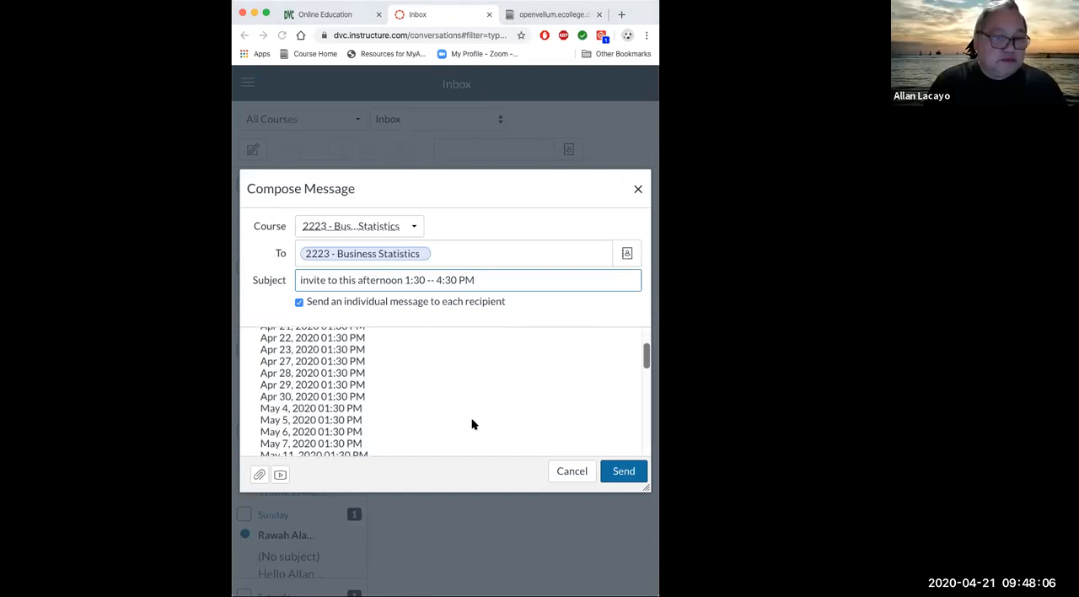
scroll(473, 424, "down", 1)
left_click_drag(399, 408, 244, 407)
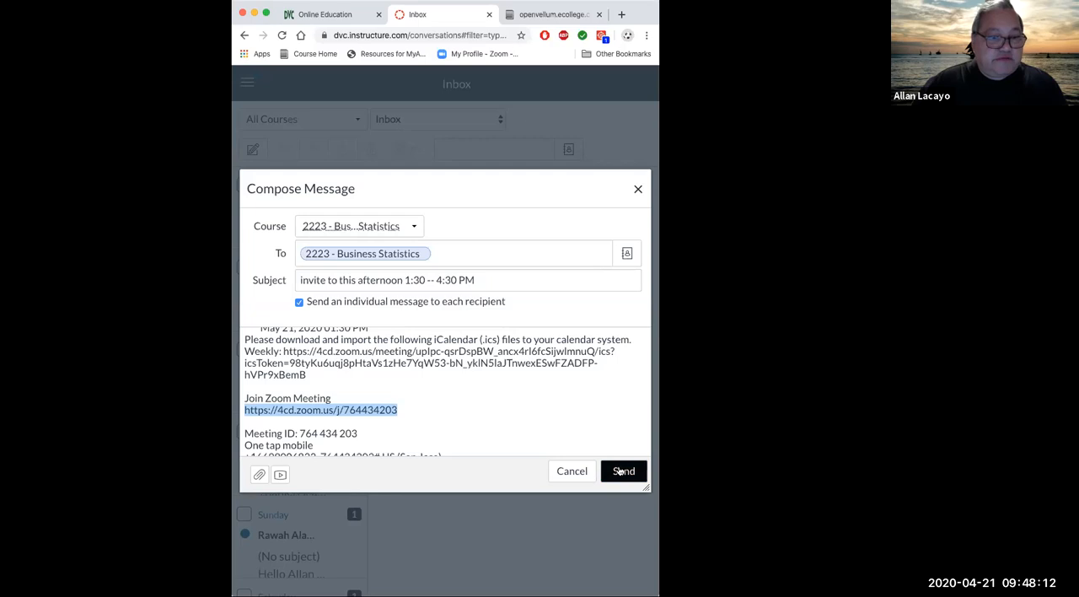
left_click(435, 411)
left_click(624, 471)
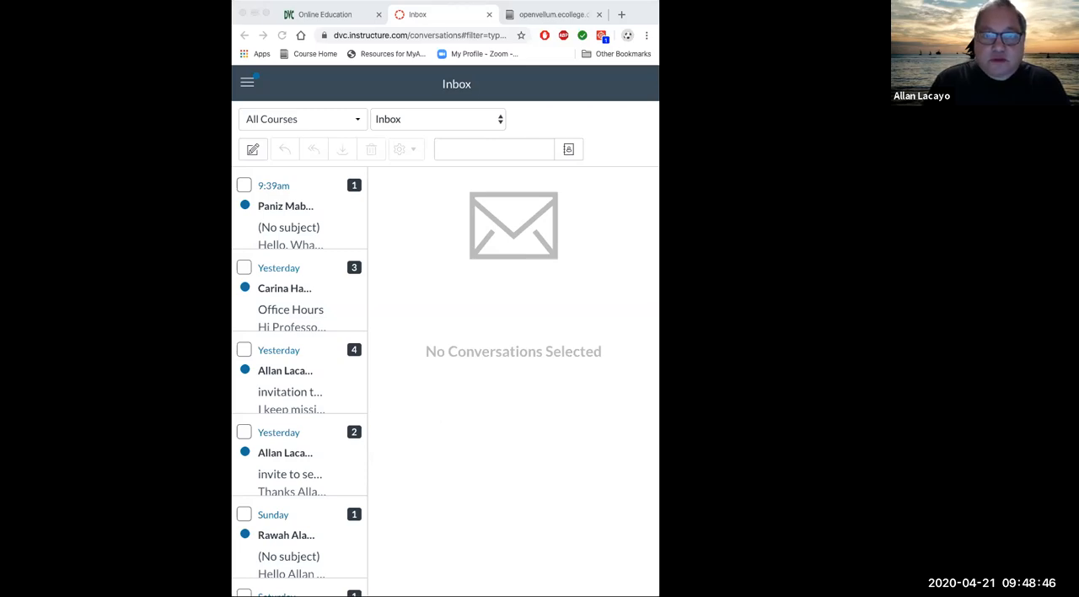
Step: Sign in to Pearson MyLab & Mastering from a new browser tab and open the Bus 240 - 2223 - Business Statistics -- Spring 2020 course
left_click(556, 12)
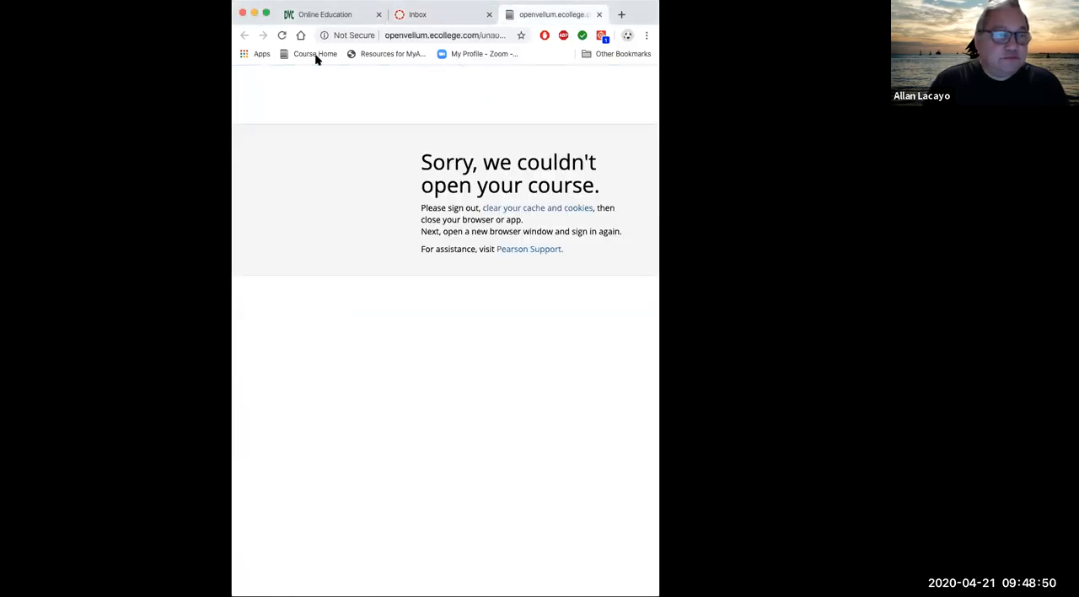
left_click(283, 36)
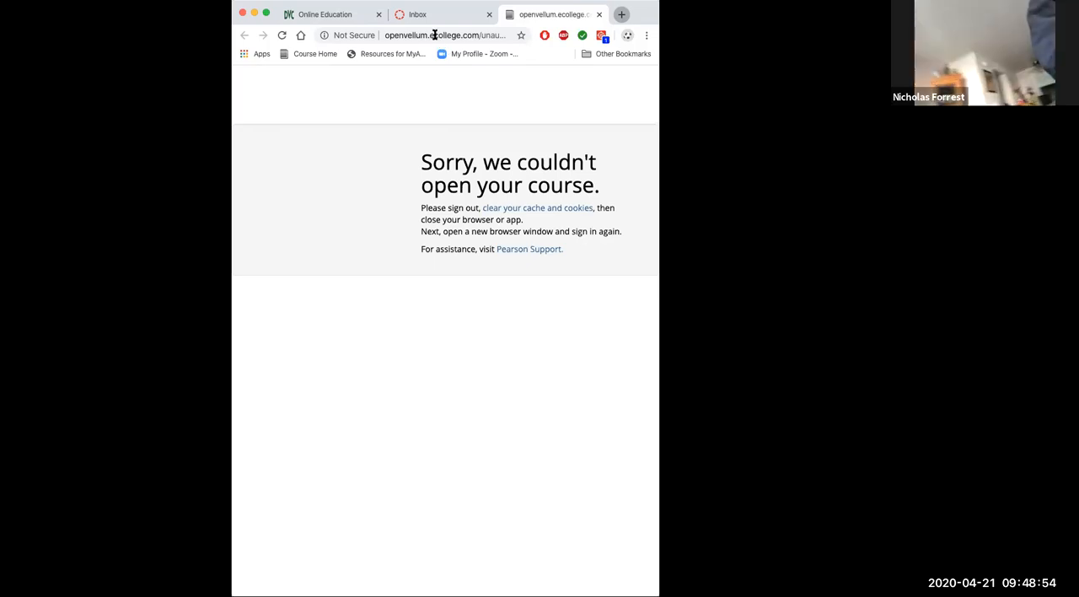
key("super+t")
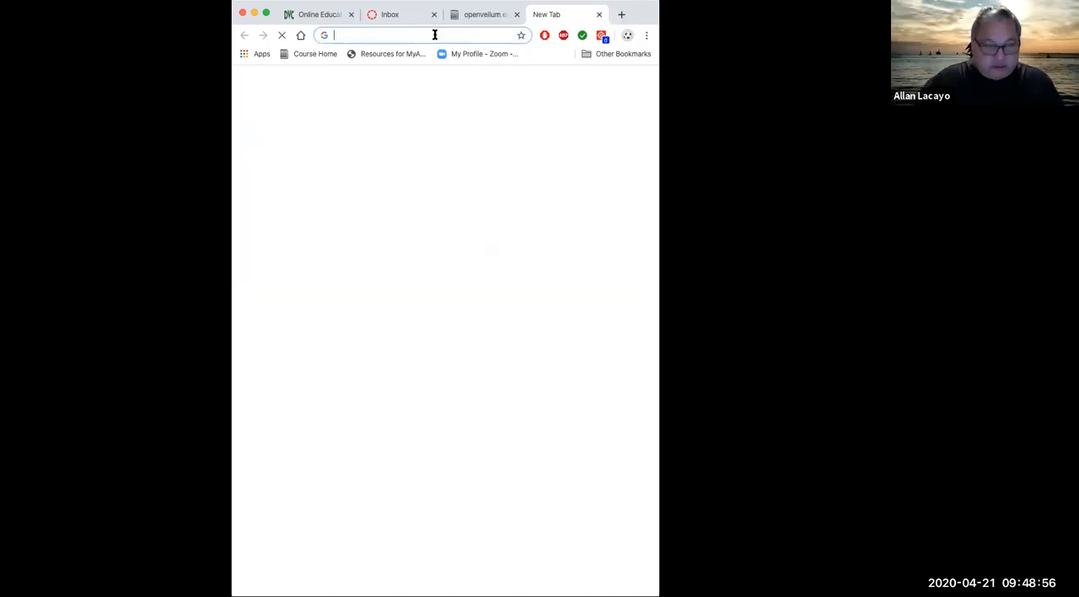
type("pearson")
key("Return")
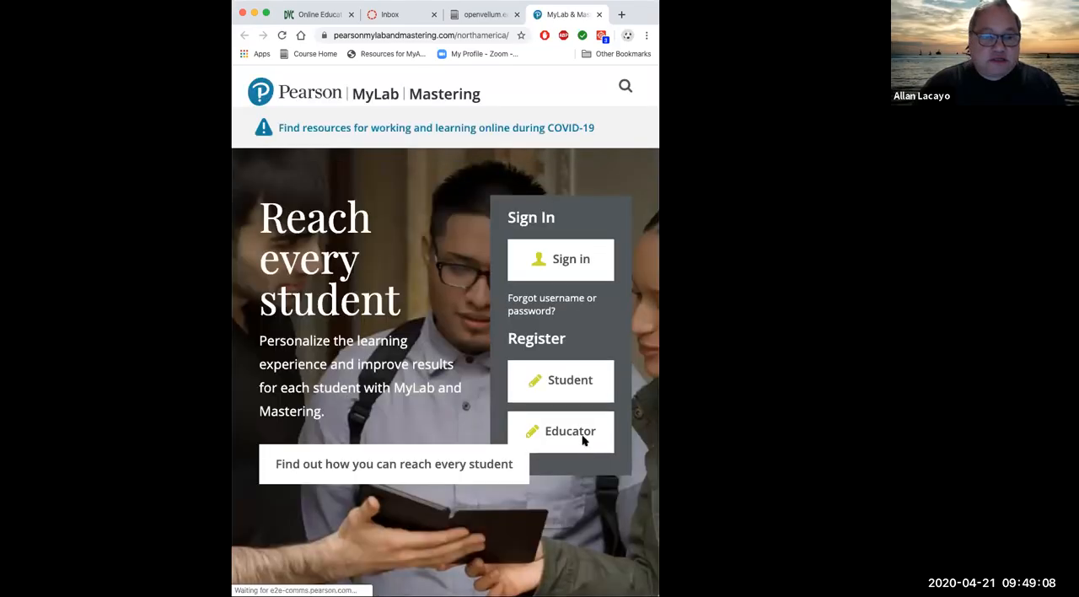
left_click(554, 263)
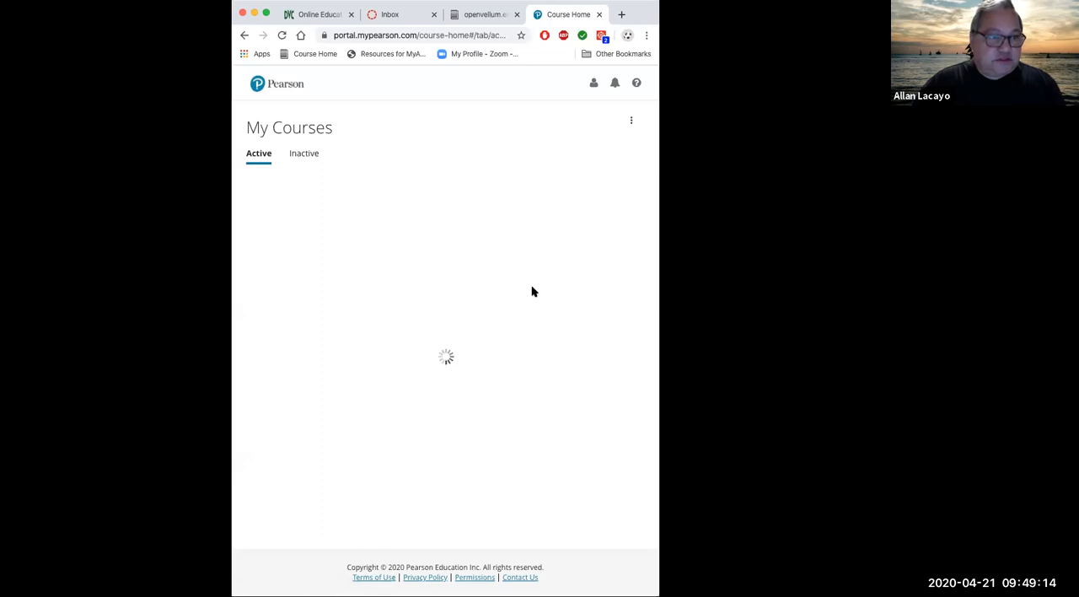
left_click(289, 248)
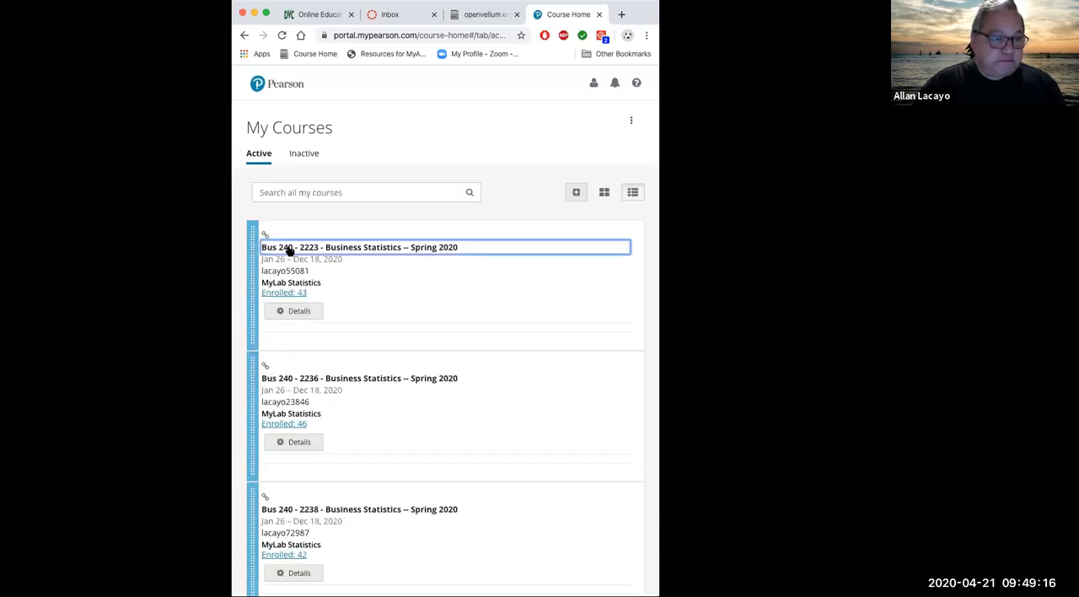
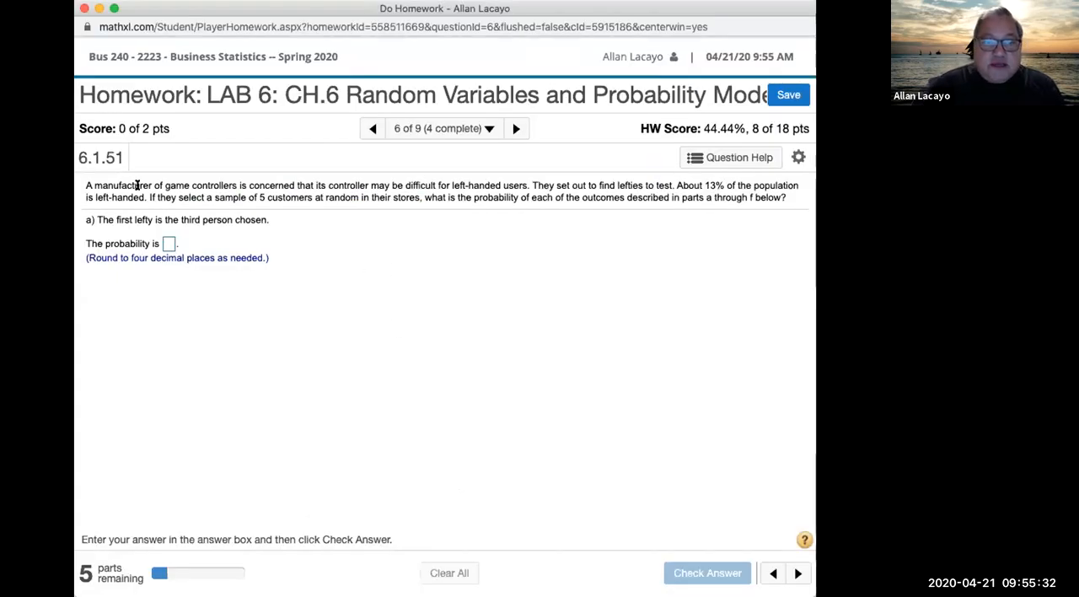
Step: Read the left-handed customers problem and note "P(X = 3) ... X is the FIRST LEFTY is the THIRD person chosen" in part a's answer
left_click_drag(145, 196, 265, 180)
left_click(511, 188)
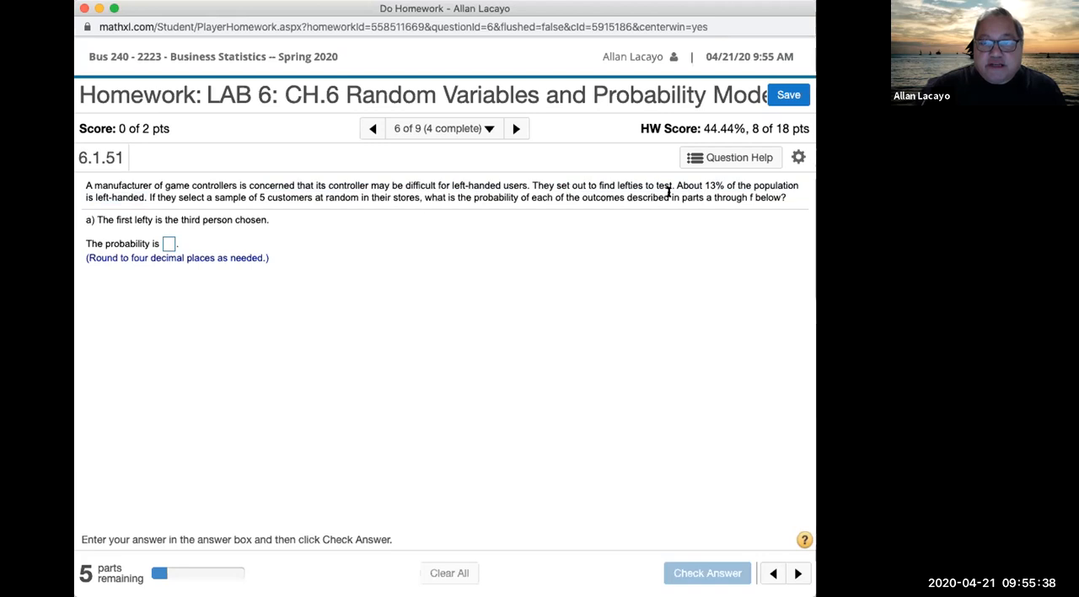
left_click_drag(674, 187, 734, 192)
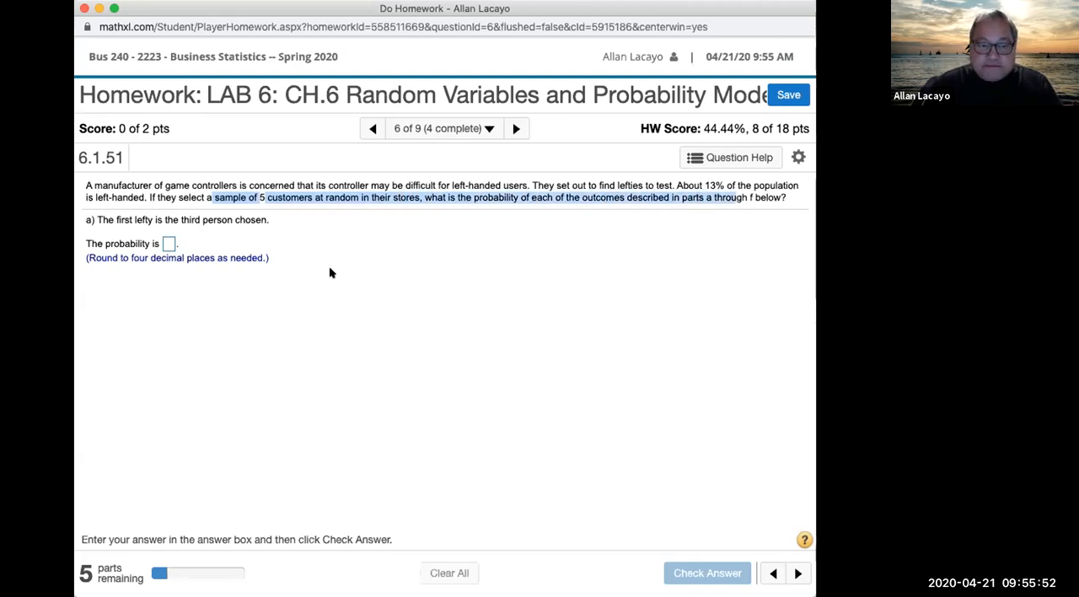
left_click(169, 243)
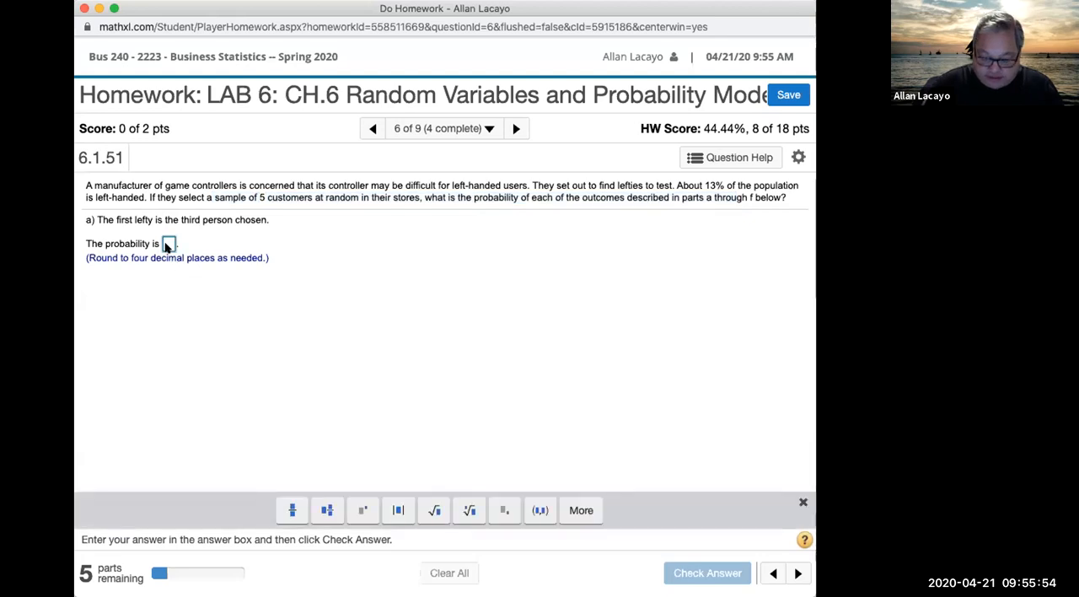
type("P(X")
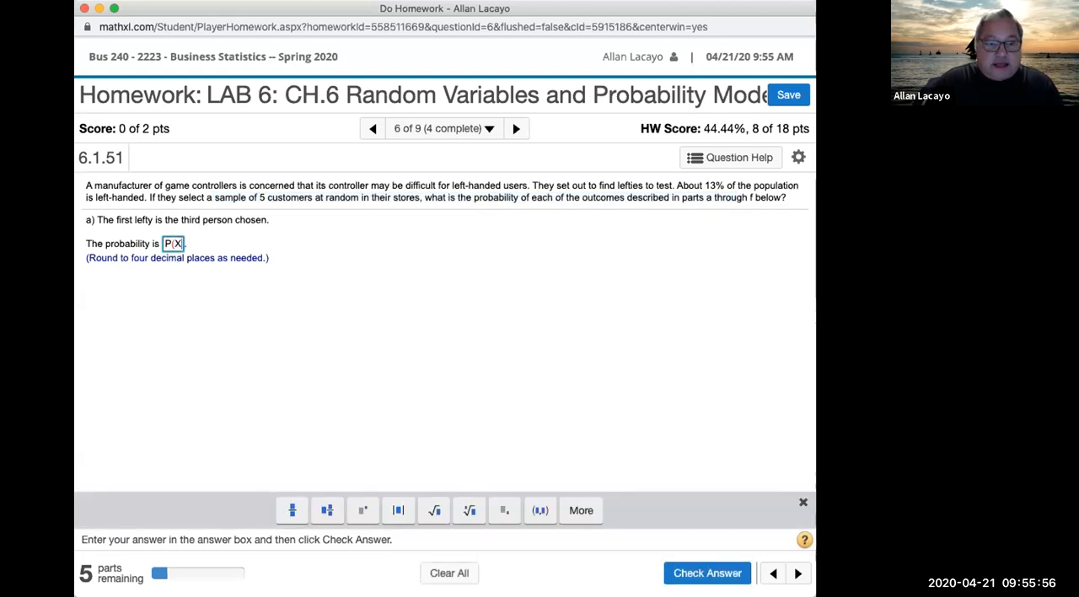
type("=3)=X")
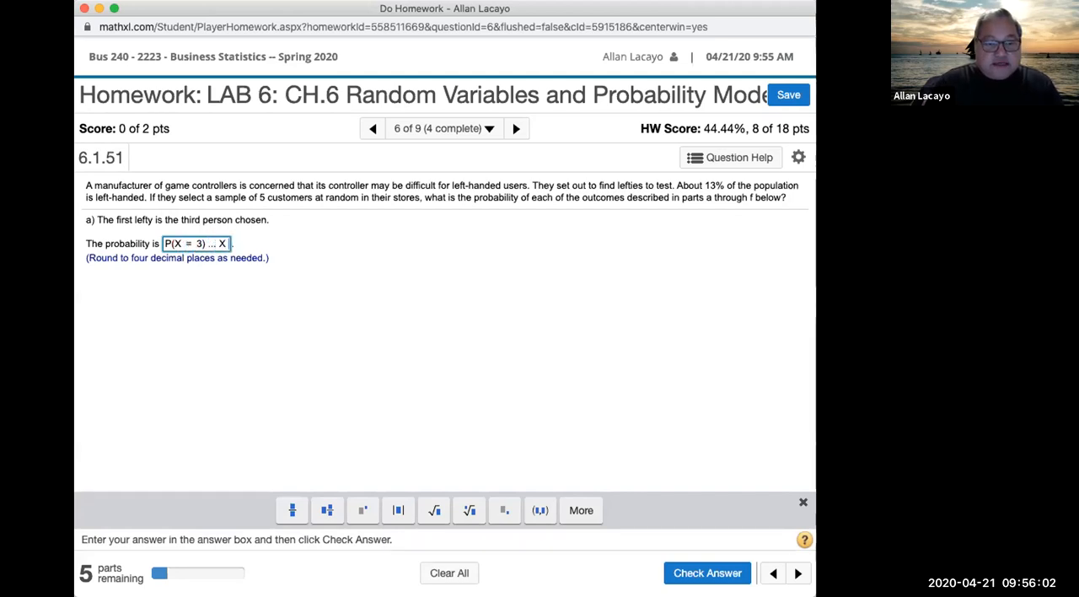
type(" is th")
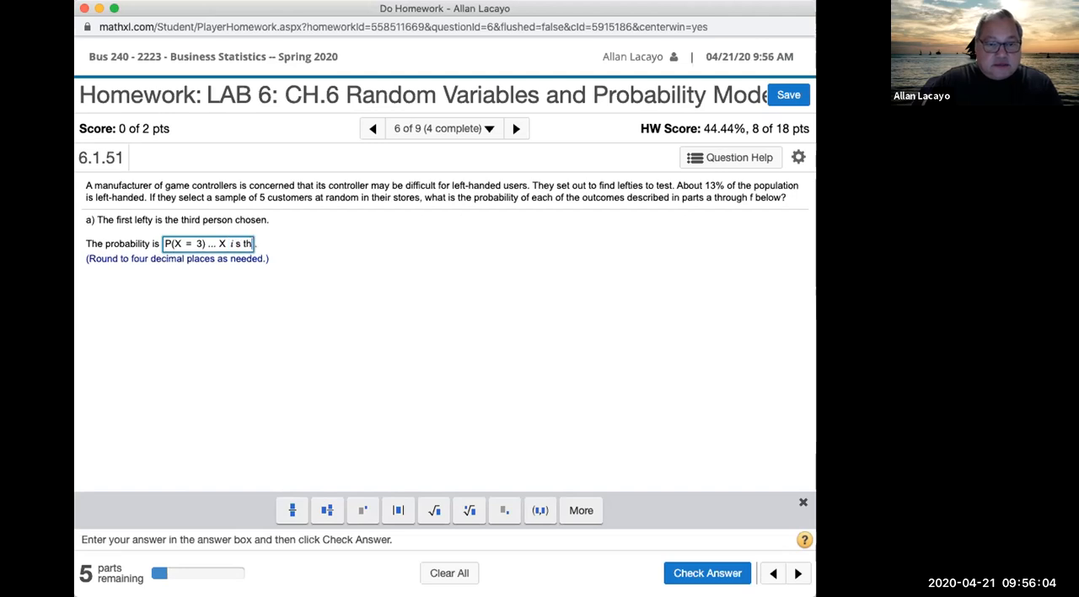
type("e FIRS")
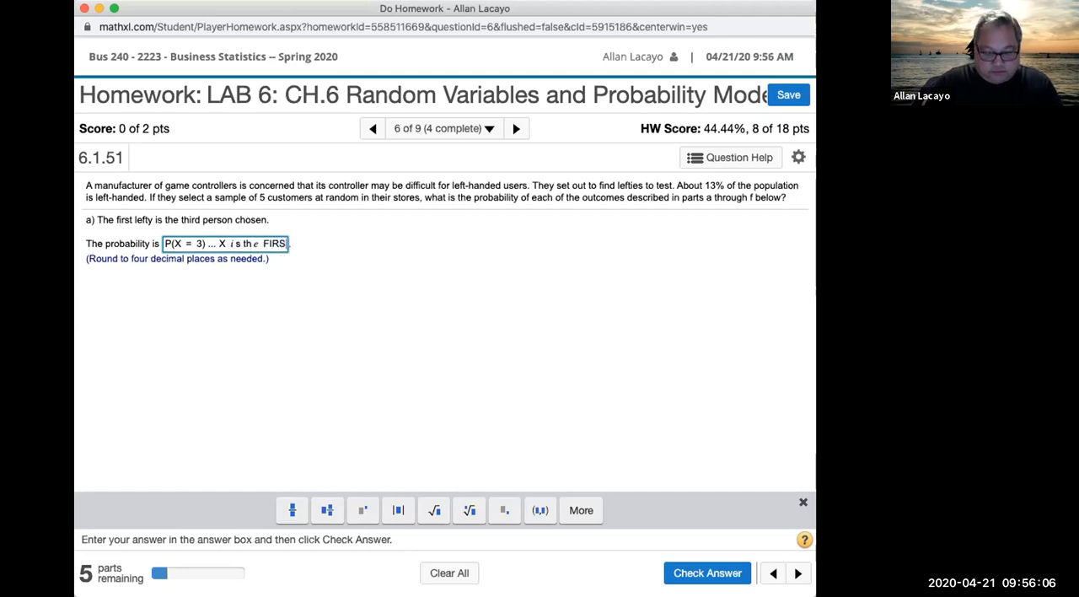
type("T LEFTY")
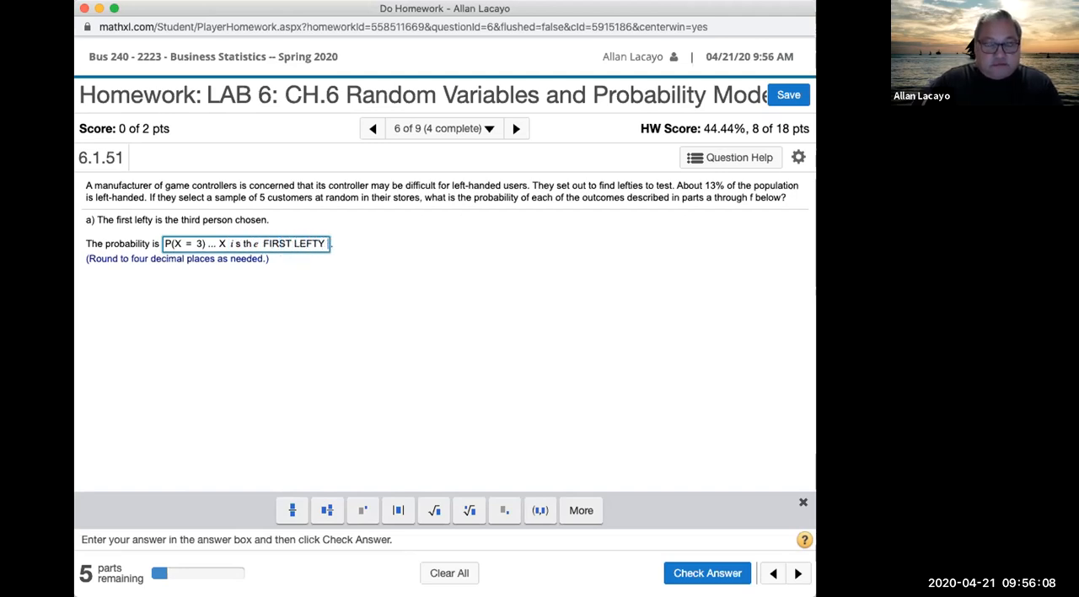
type(" is the T")
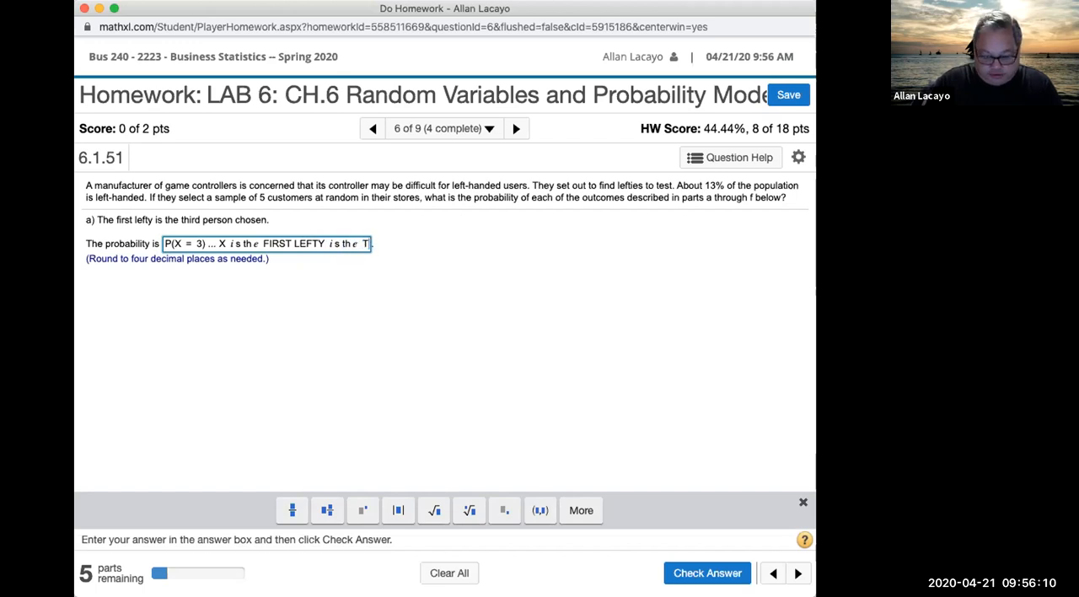
type("HIRD person")
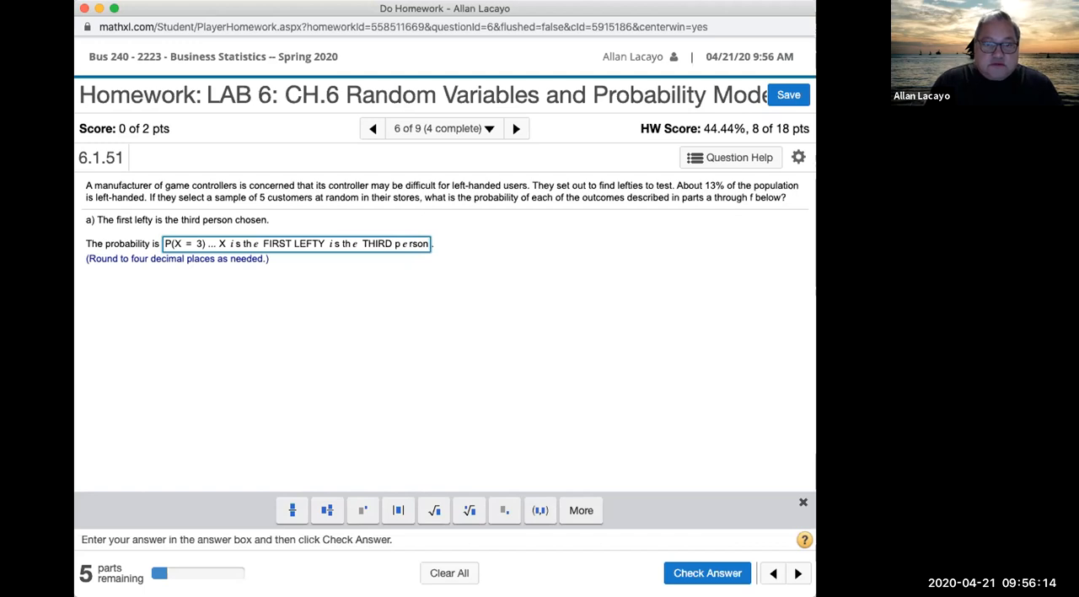
type(" chosen")
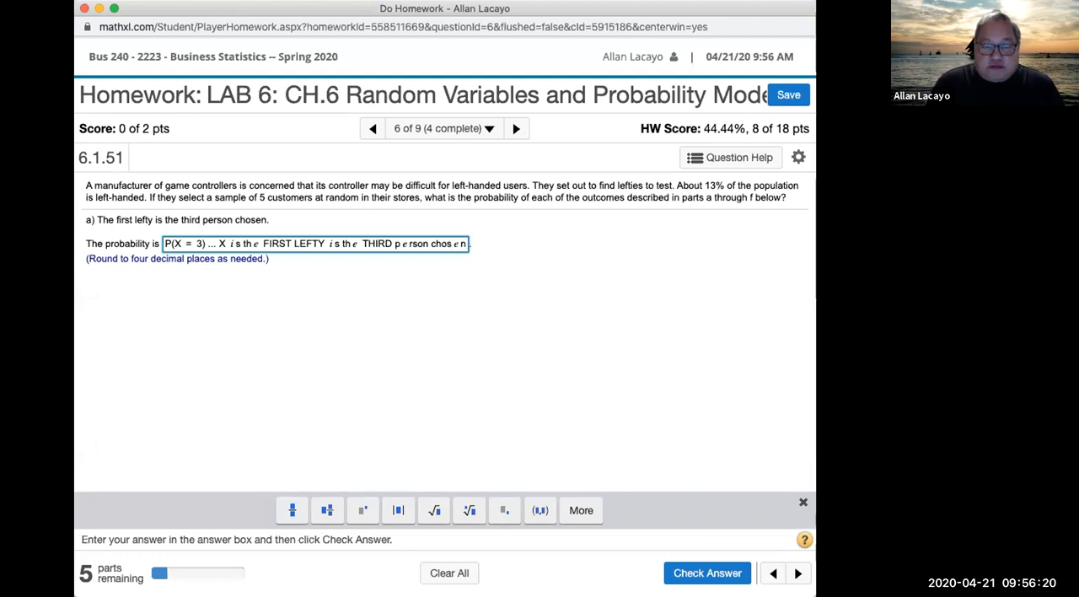
Step: Open StatCrunch from the help options of homework question 6.1.51
left_click(716, 164)
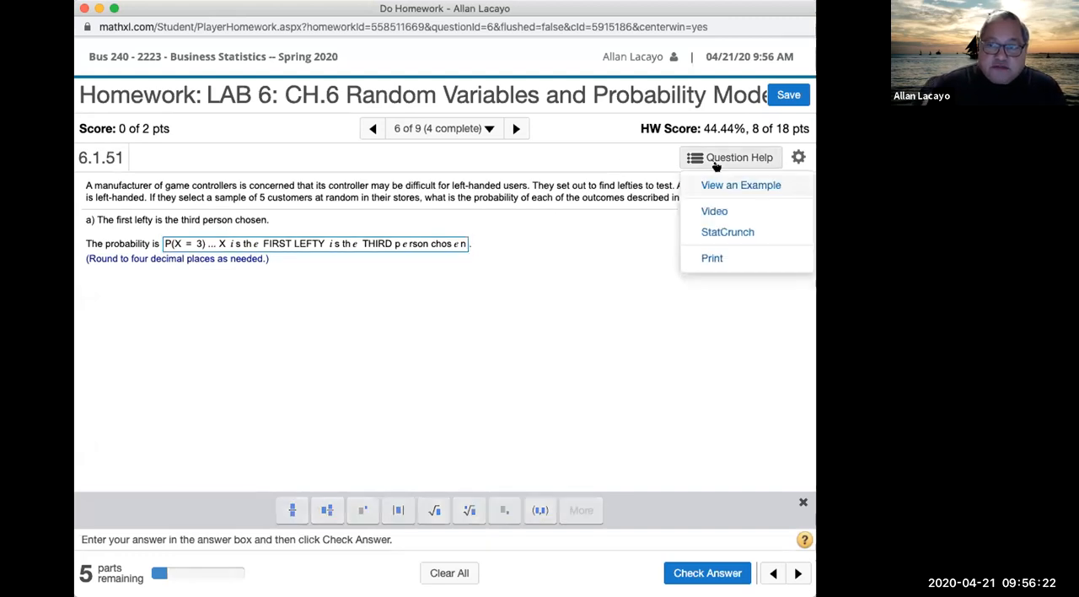
left_click(725, 233)
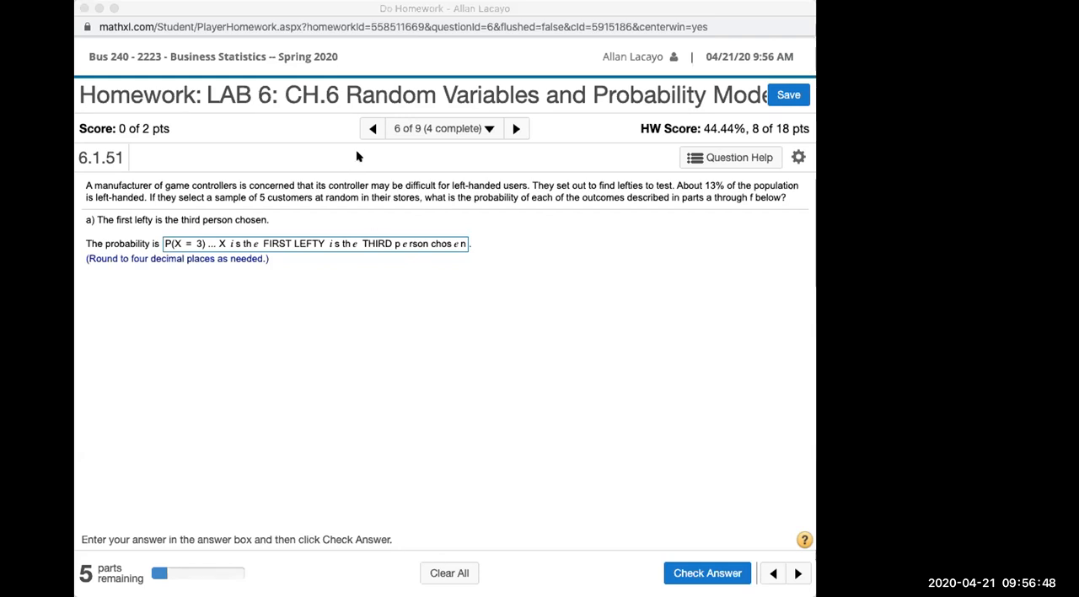
left_click(507, 186)
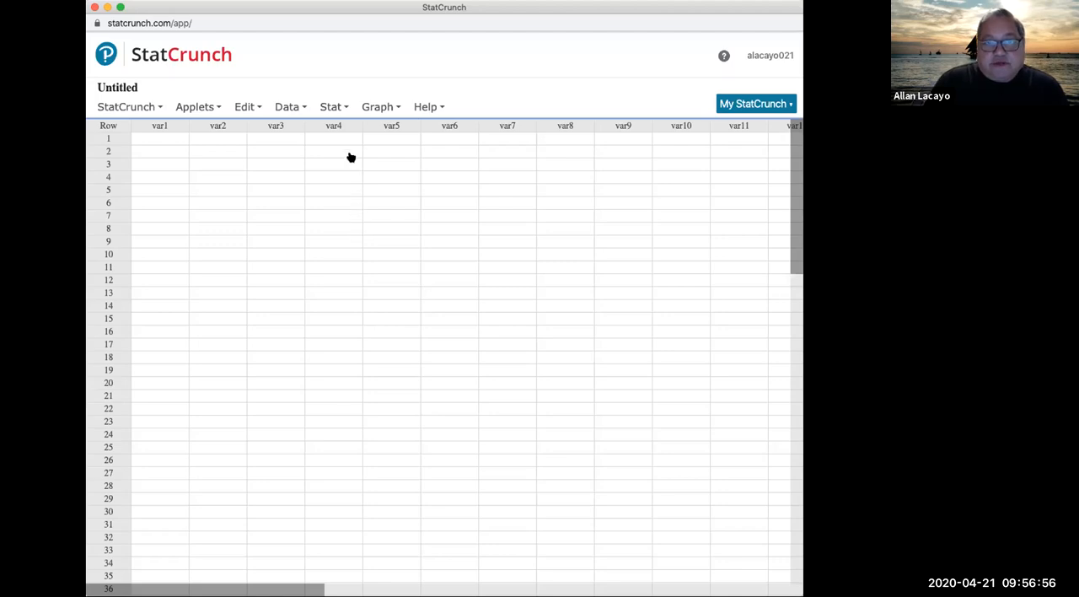
Step: Open the Geometric calculator based on the number of trials and move its window clear of the data table's lower area
left_click(334, 110)
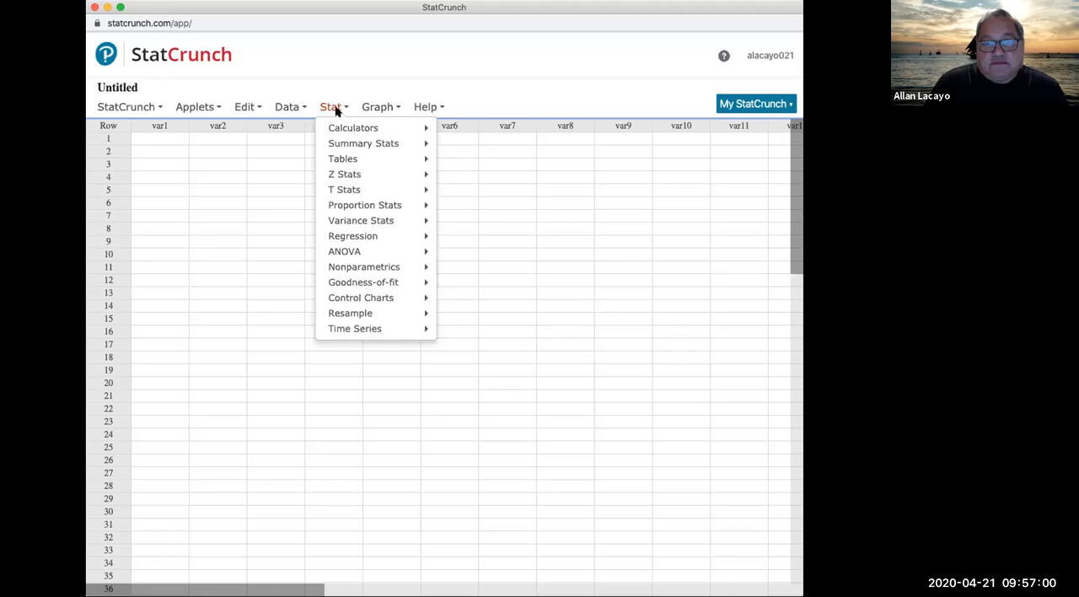
mouse_move(364, 132)
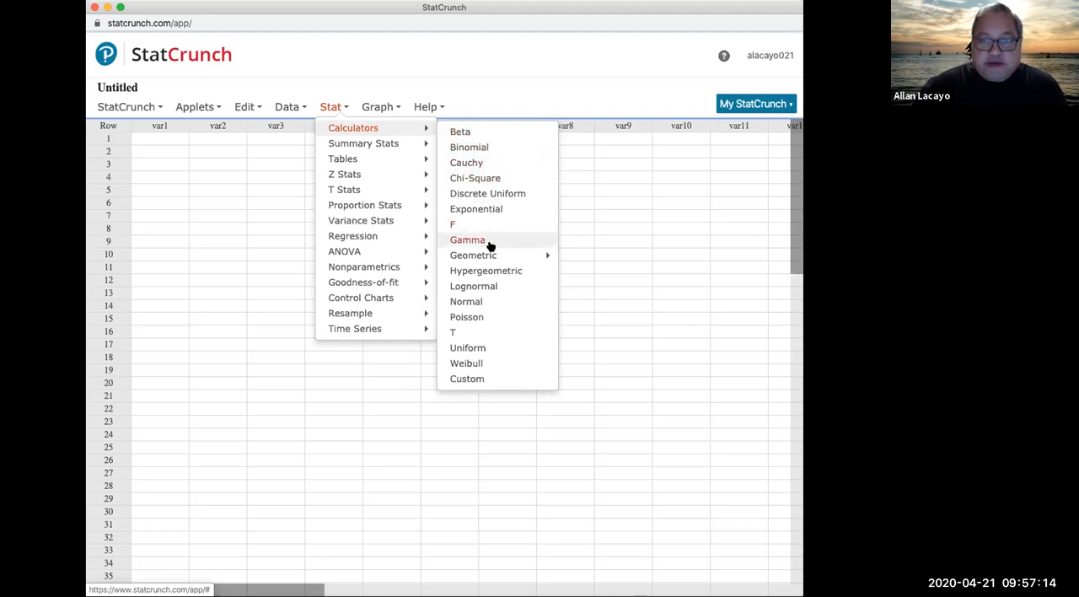
mouse_move(498, 257)
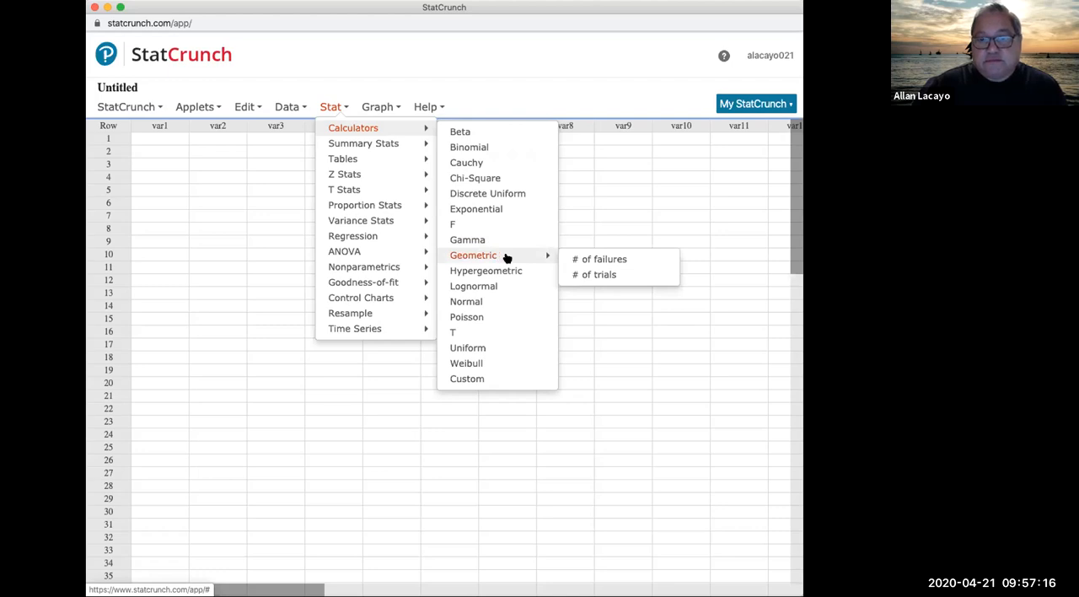
left_click(622, 276)
left_click_drag(590, 122, 514, 63)
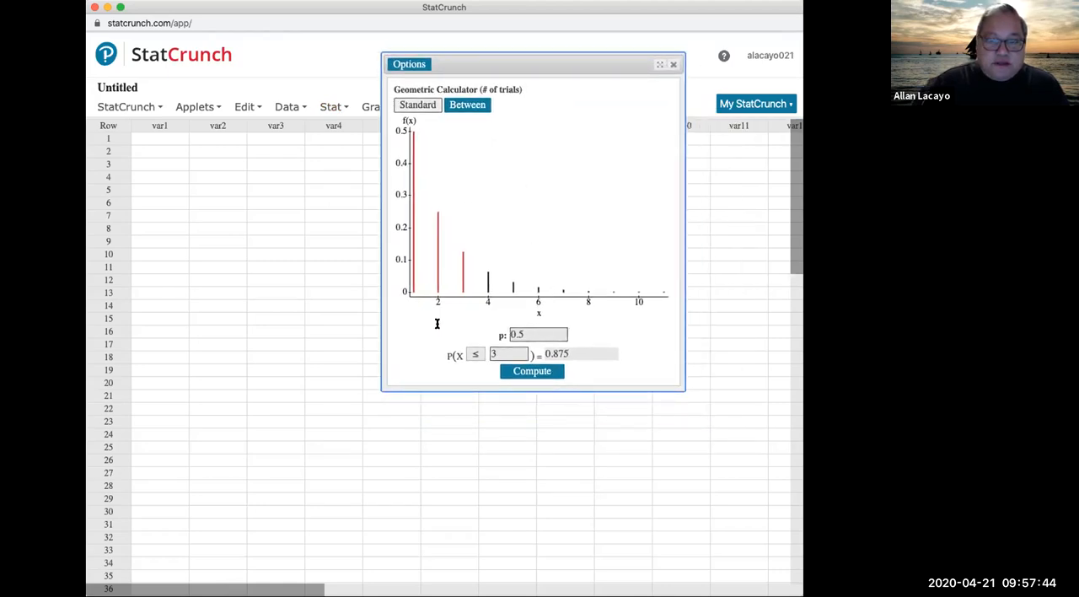
Step: Set the geometric calculator's p to 0.13 and check it against the left-handed percentage in the homework question
left_click_drag(517, 335, 631, 335)
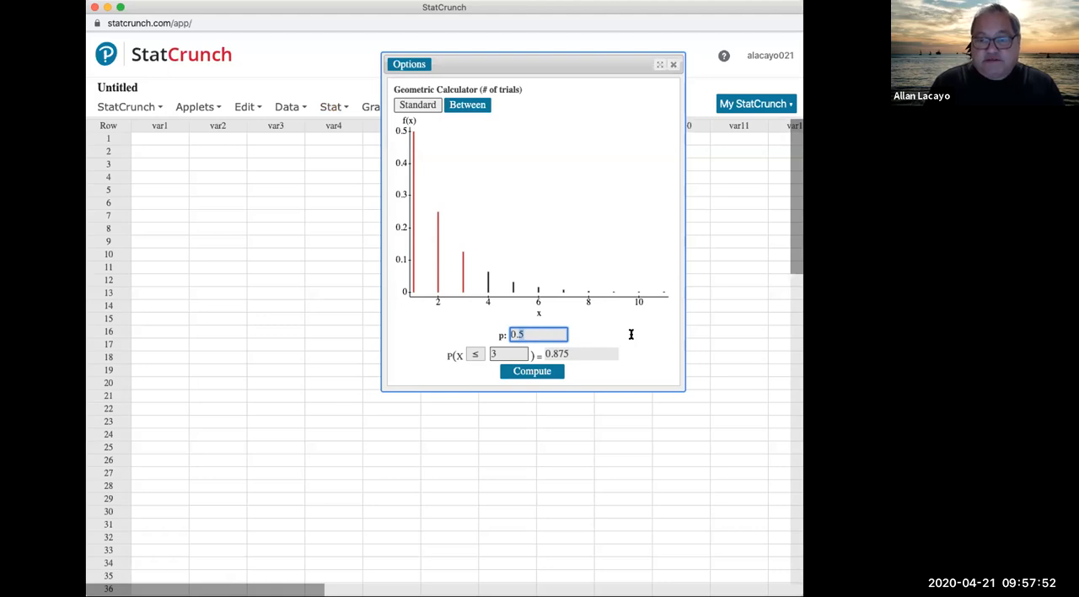
type(".13")
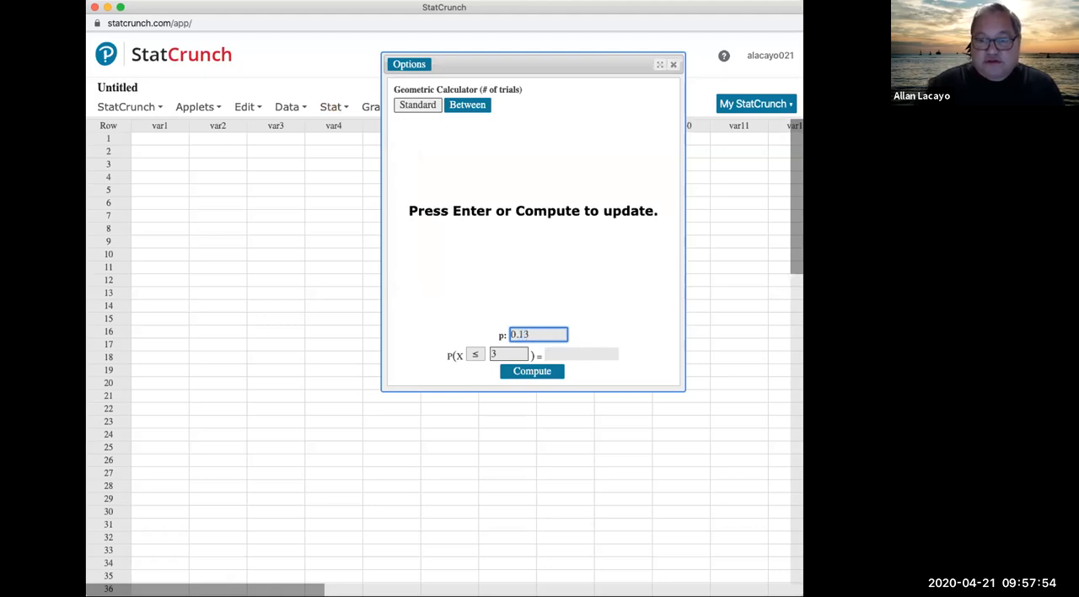
left_click_drag(561, 331, 499, 335)
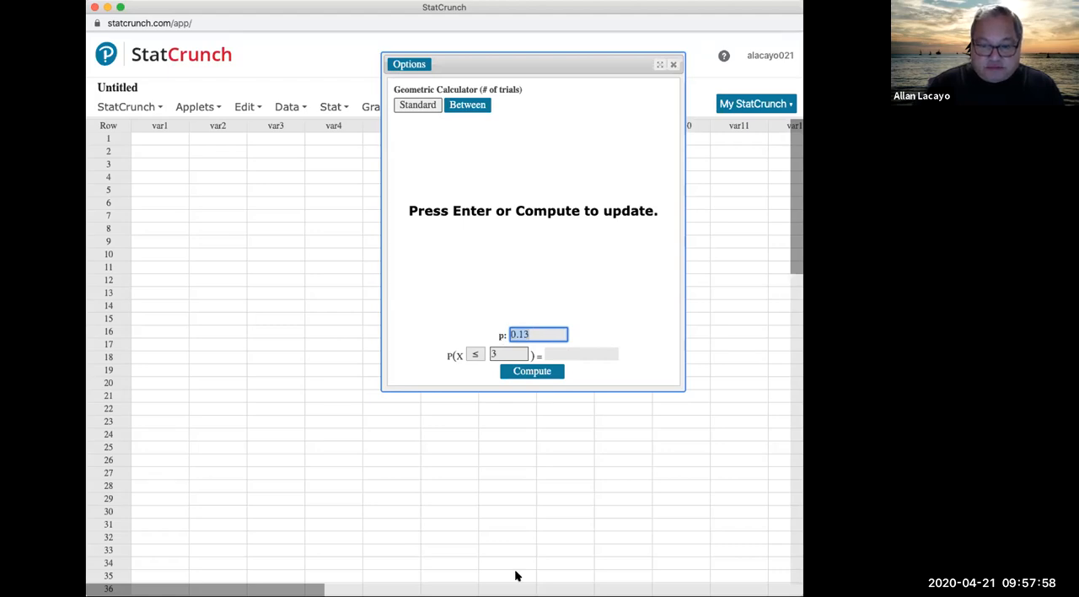
left_click(523, 205)
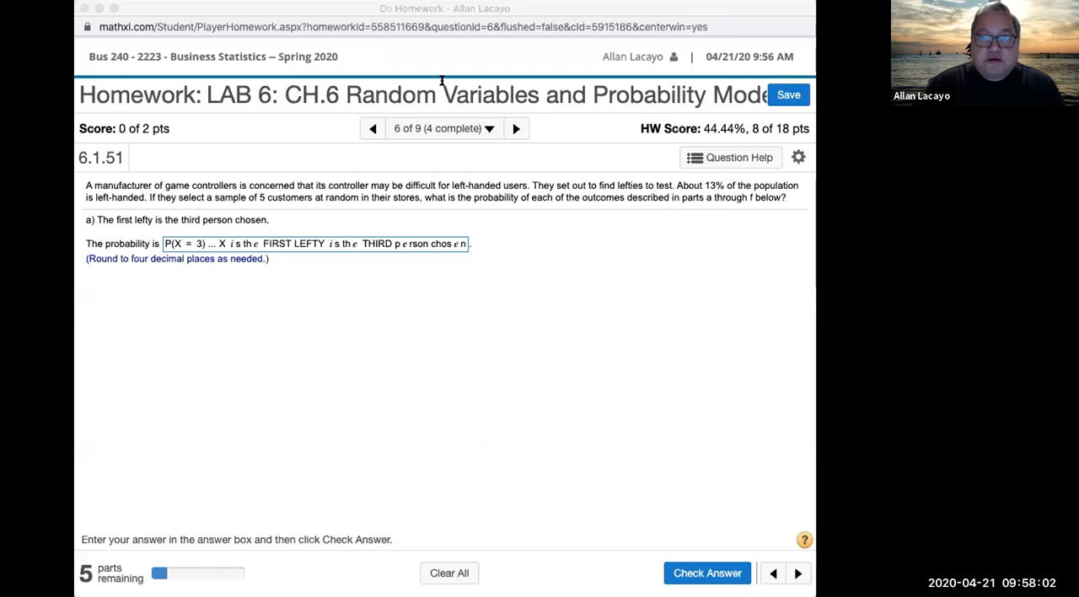
left_click(524, 8)
left_click_drag(676, 184, 148, 197)
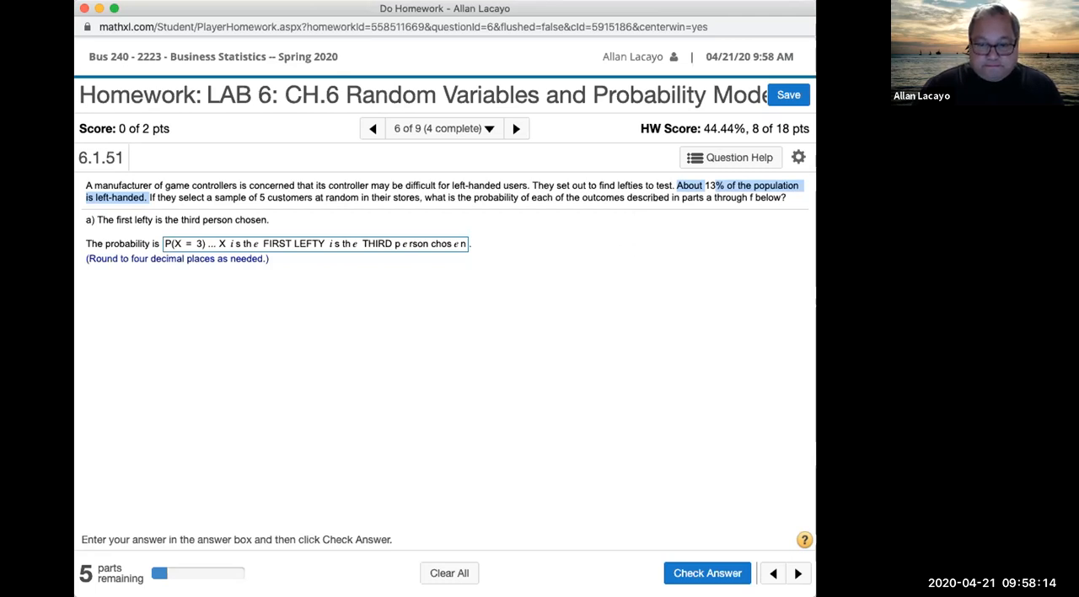
key("super+Tab")
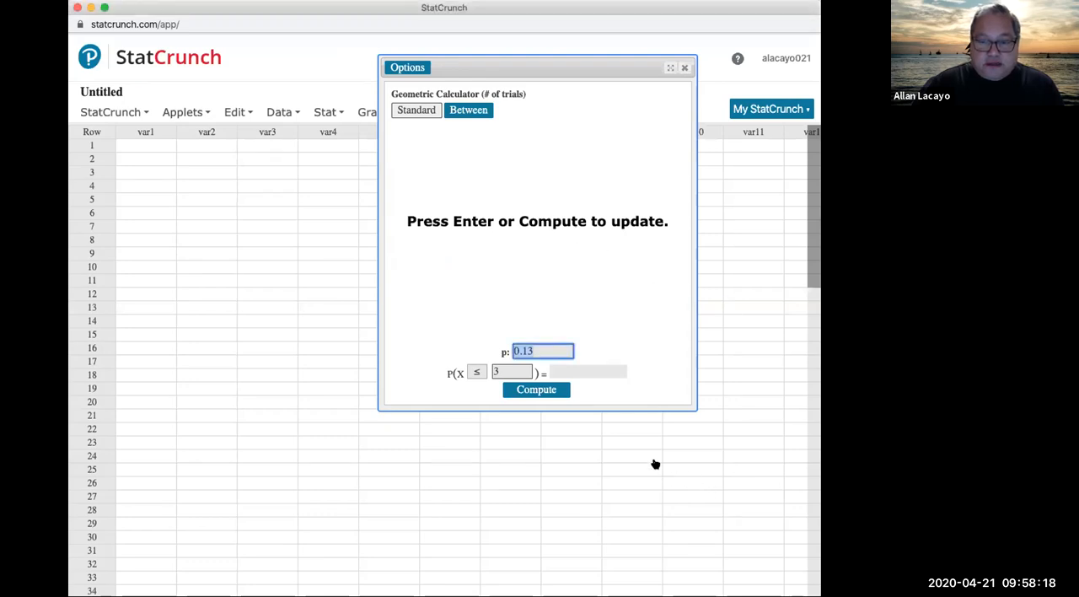
Step: Set the calculator's comparison to = for X = 3, compute the probability and select the result
left_click(475, 372)
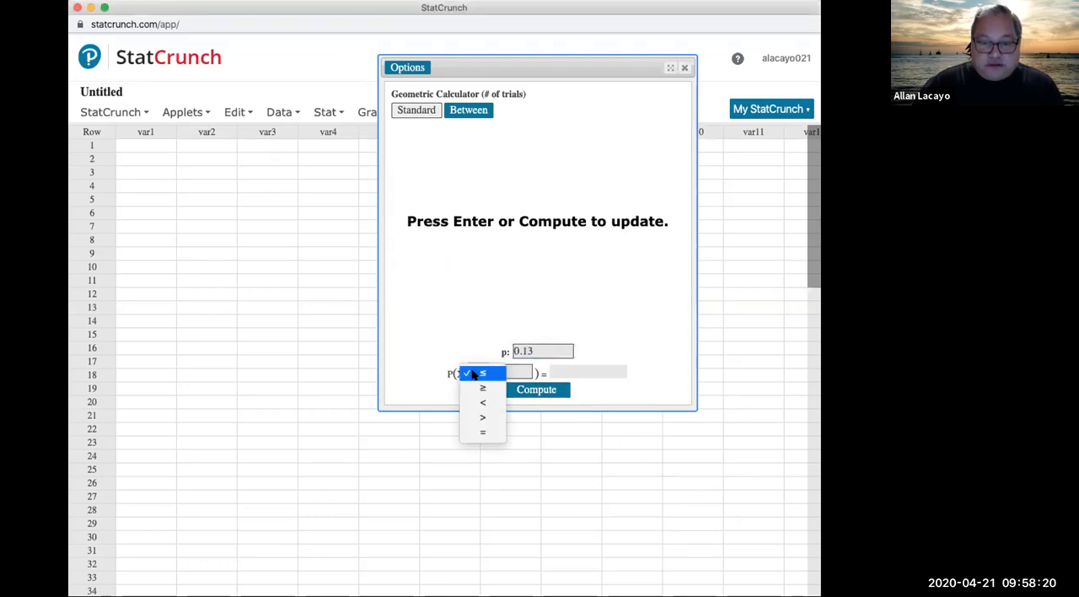
left_click(483, 431)
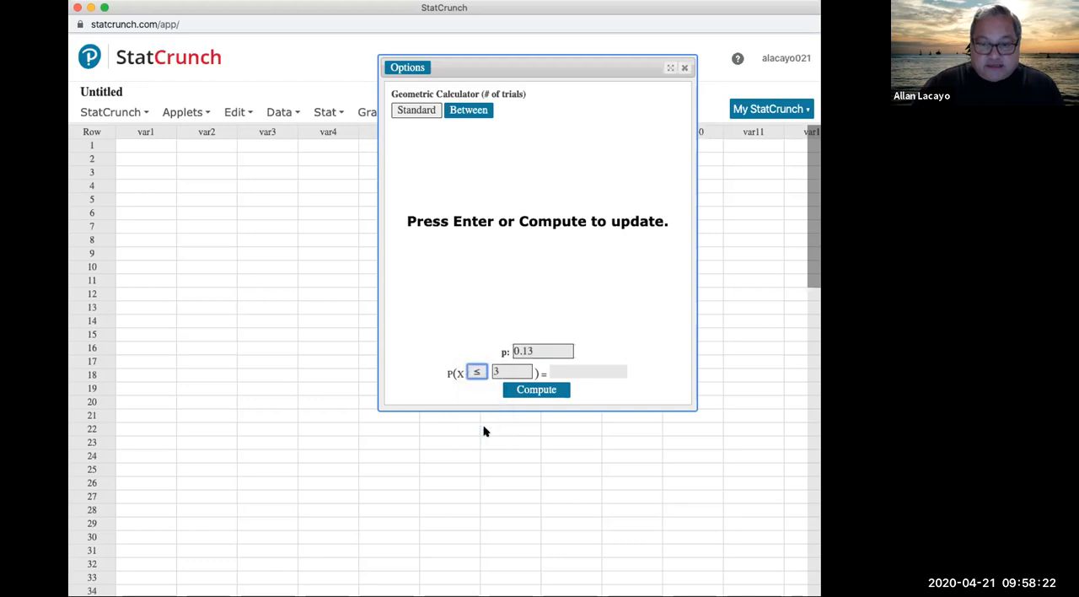
left_click_drag(497, 368, 486, 369)
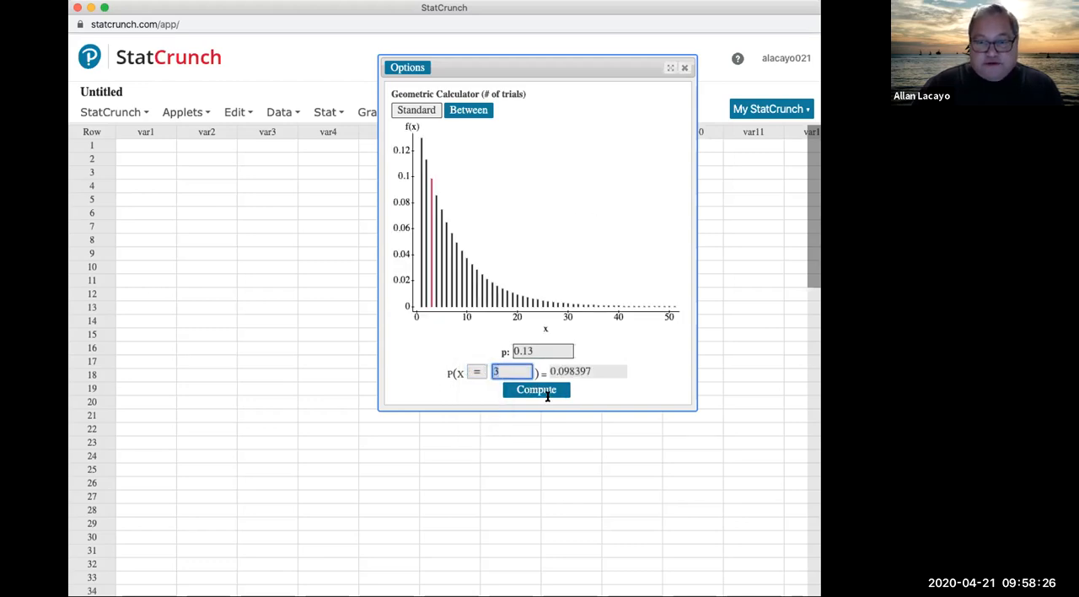
left_click(474, 373)
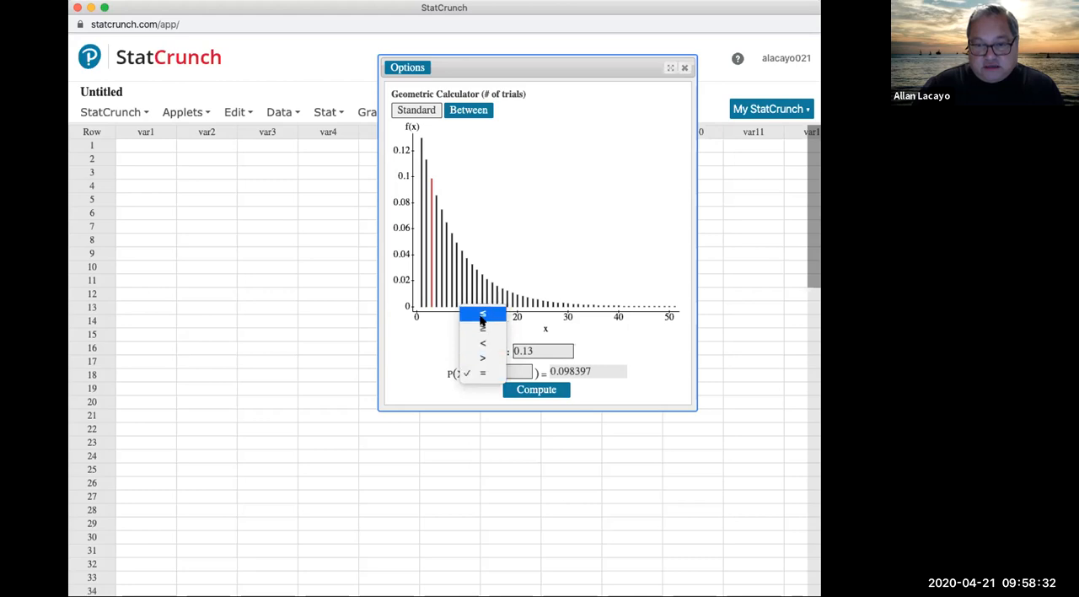
left_click(483, 374)
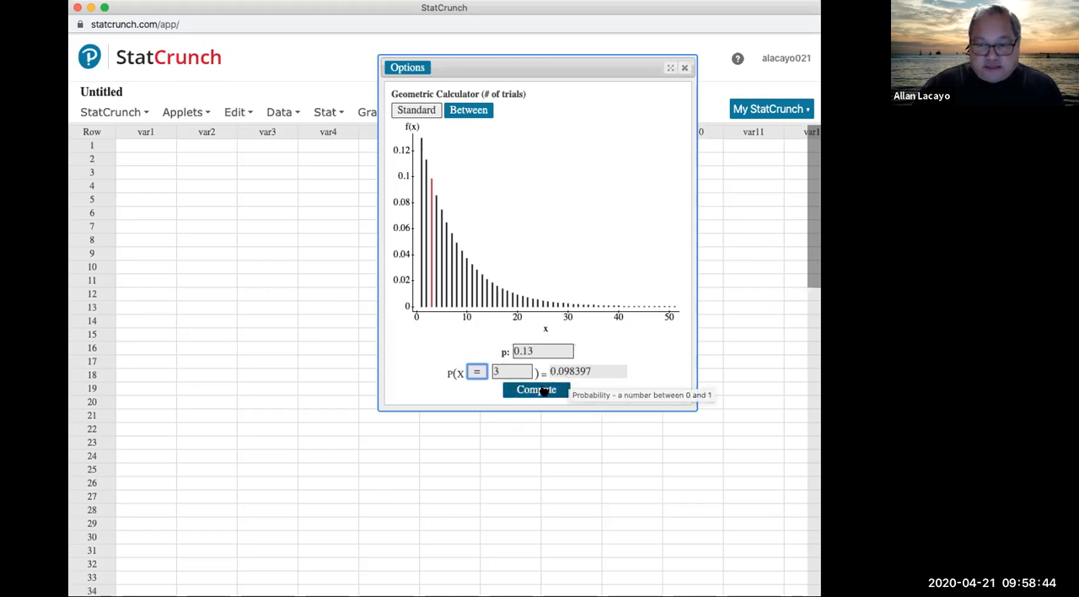
left_click(545, 391)
left_click(574, 370)
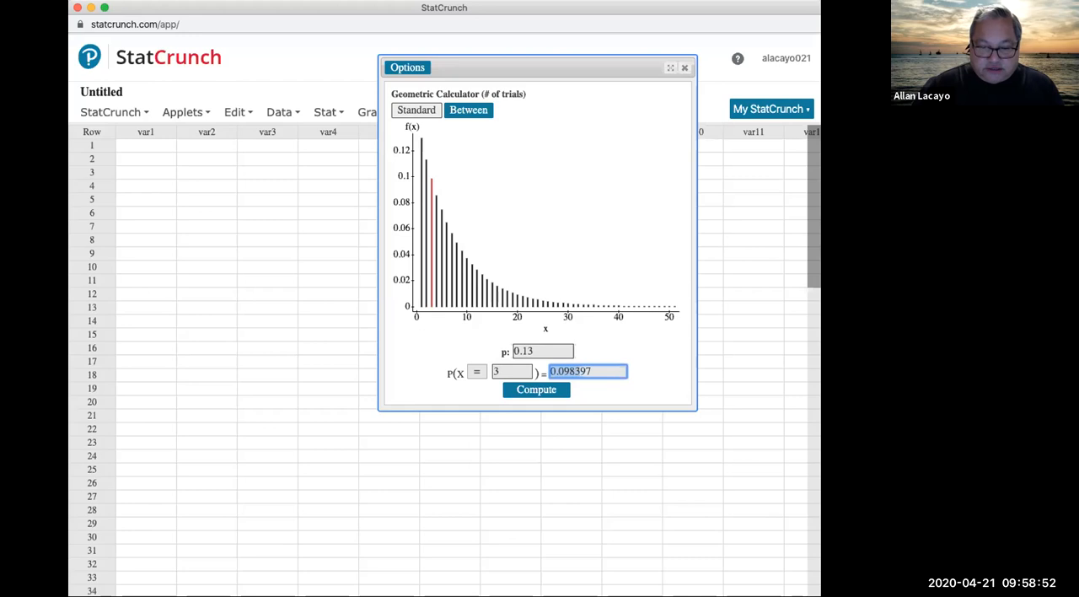
Step: Return to the homework, replace part a's answer with .0984, submit it and dismiss the feedback
key("super+Tab")
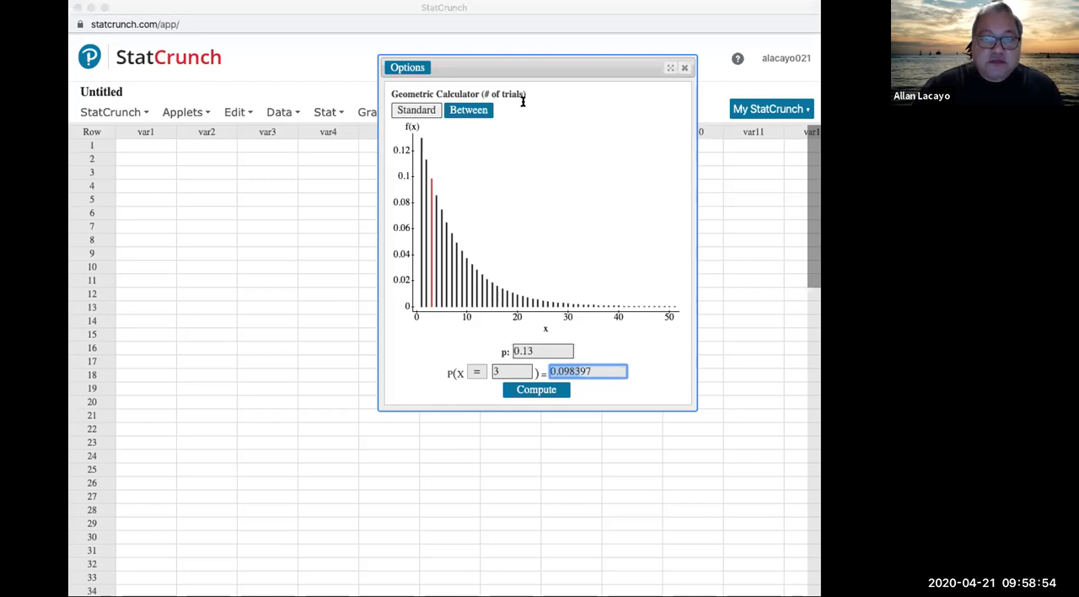
left_click(343, 12)
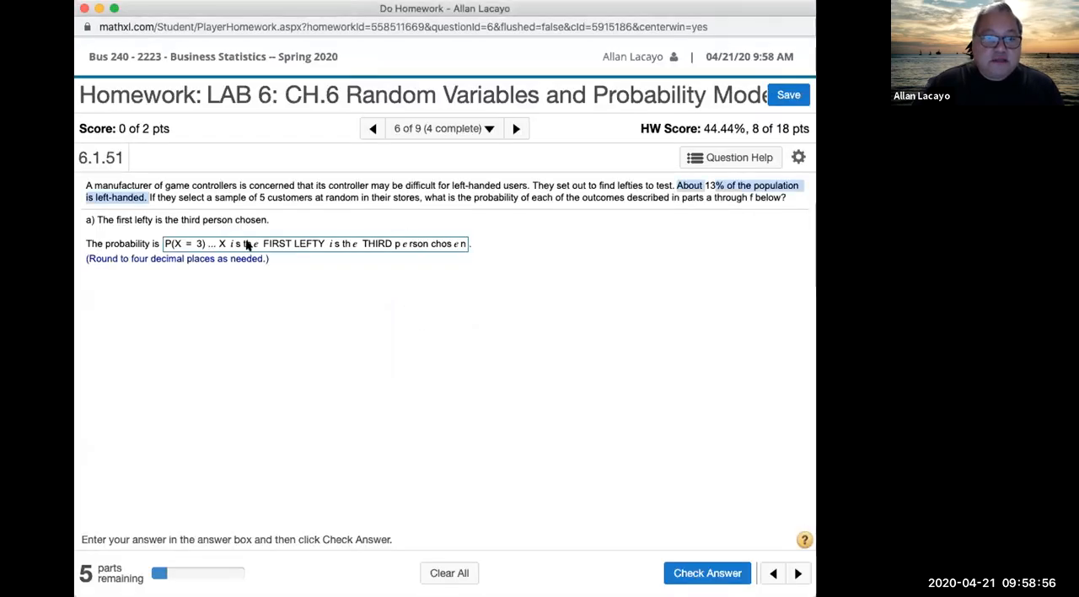
left_click_drag(162, 245, 464, 244)
key("BackSpace")
type(".09")
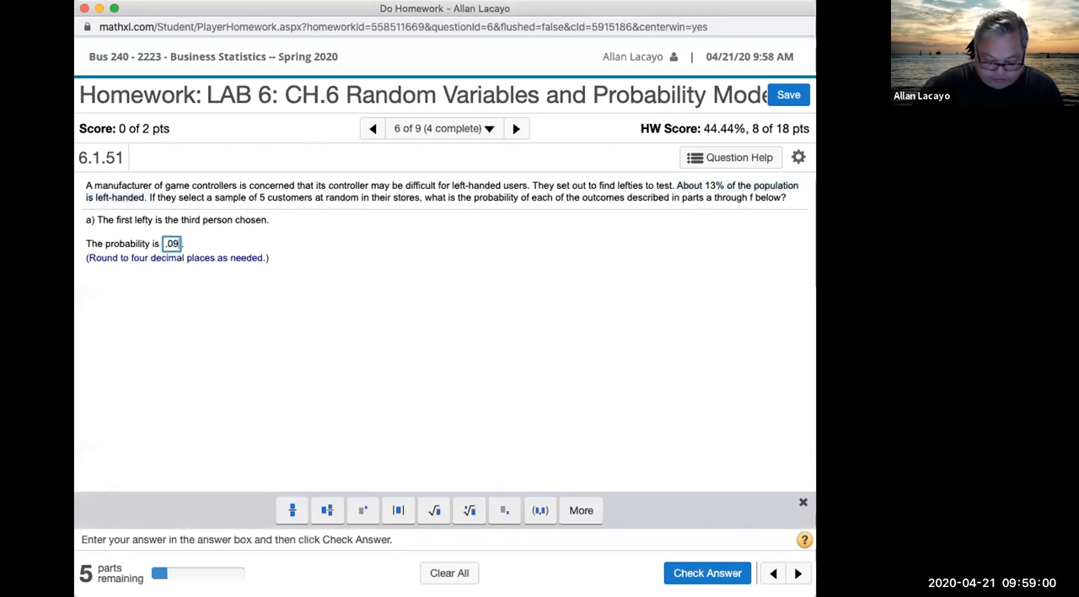
type("84")
key("Return")
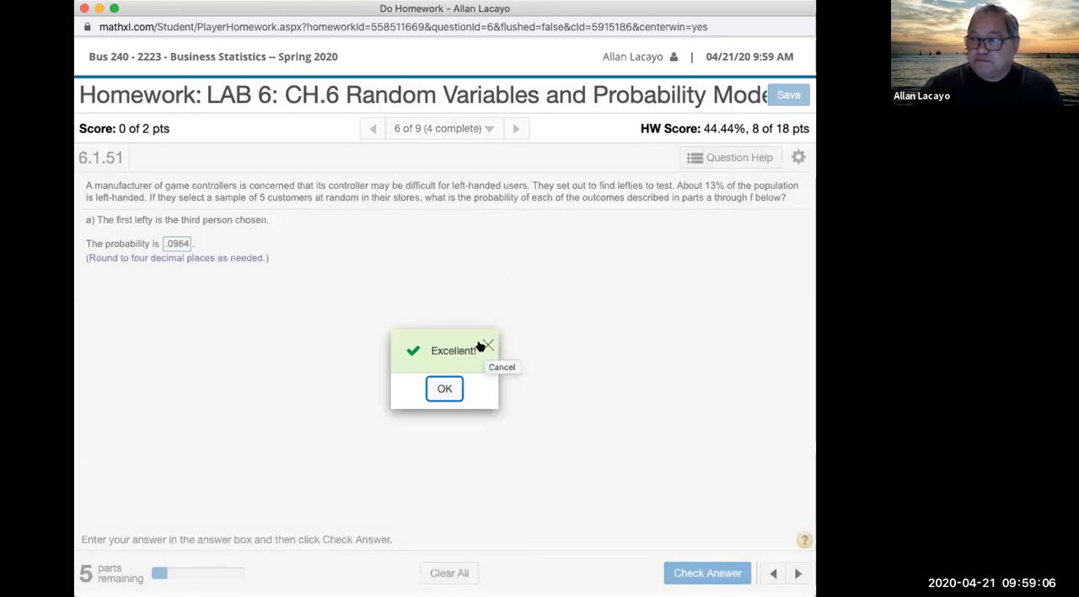
left_click(485, 346)
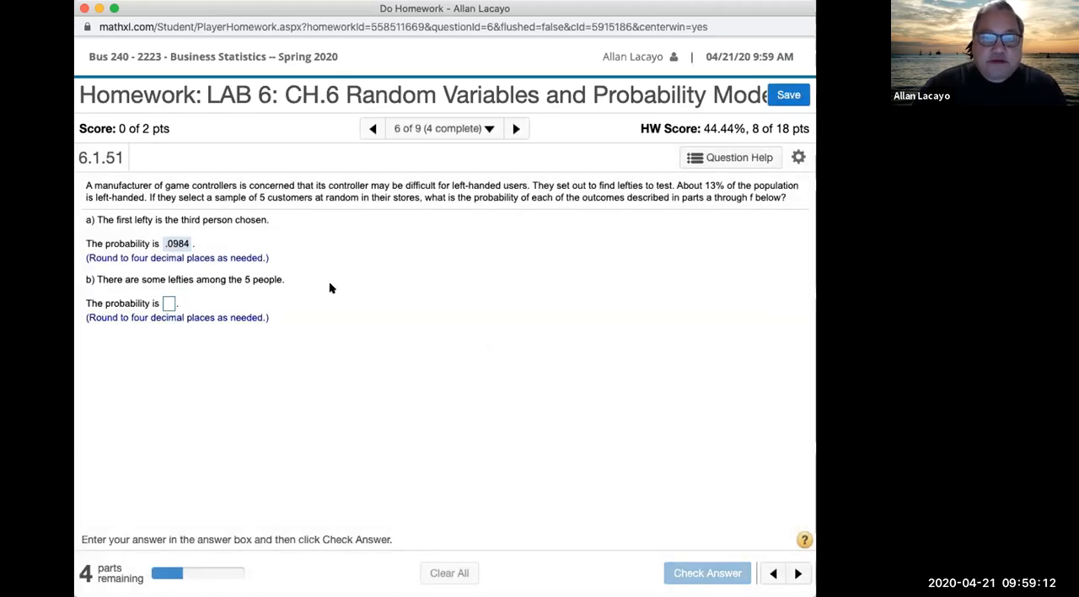
Step: Highlight part b's statement, then examine the whiteboard notes' definitions of X for geometric and binomial counts
left_click_drag(100, 279, 285, 281)
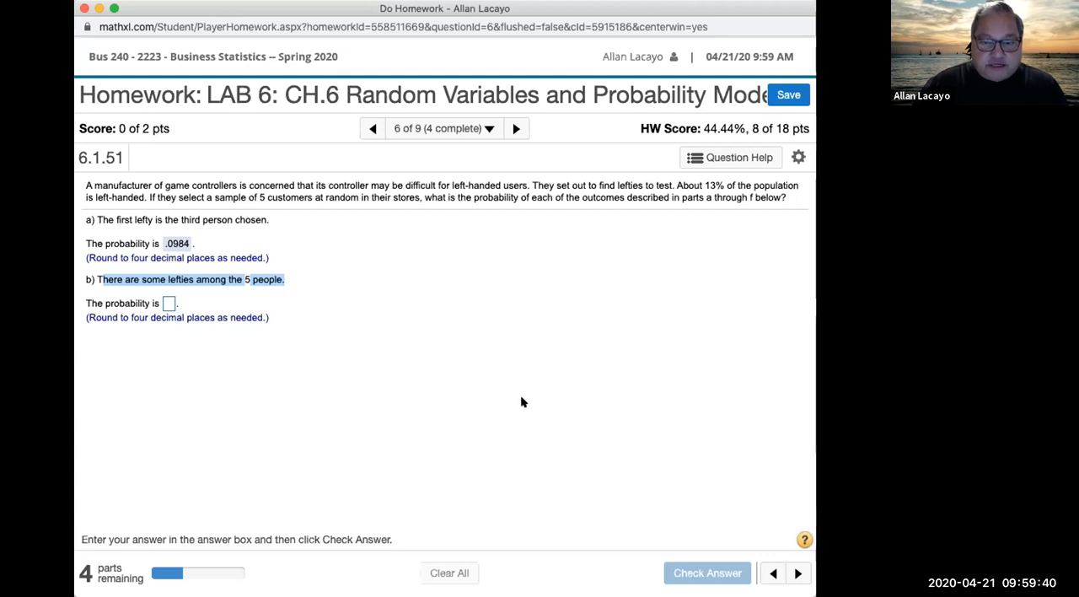
key("super+Tab")
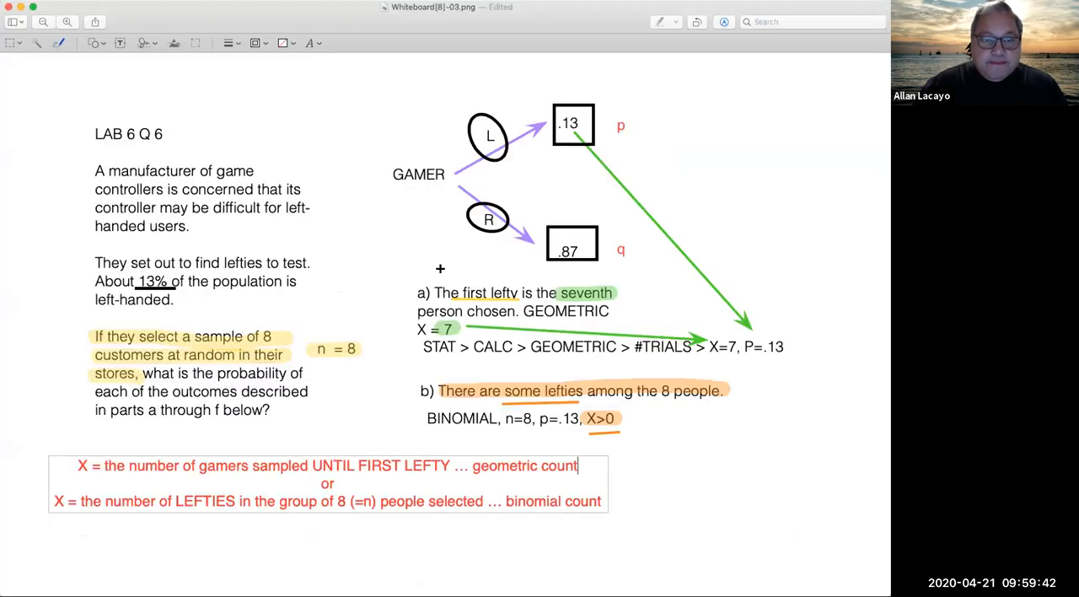
left_click_drag(578, 465, 467, 465)
left_click_drag(601, 501, 502, 500)
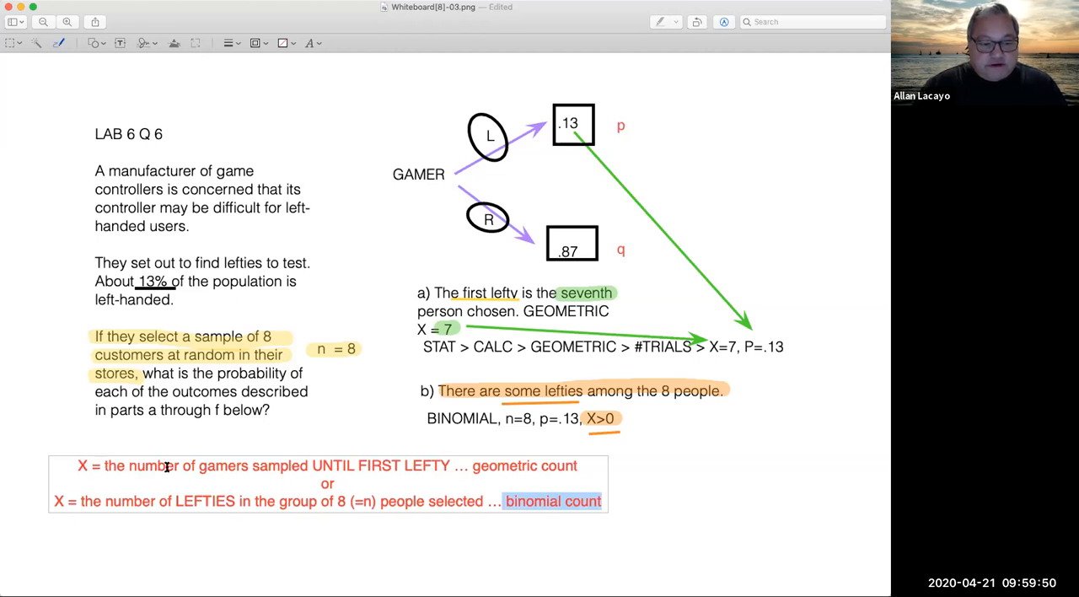
left_click(311, 464)
left_click_drag(312, 463, 449, 465)
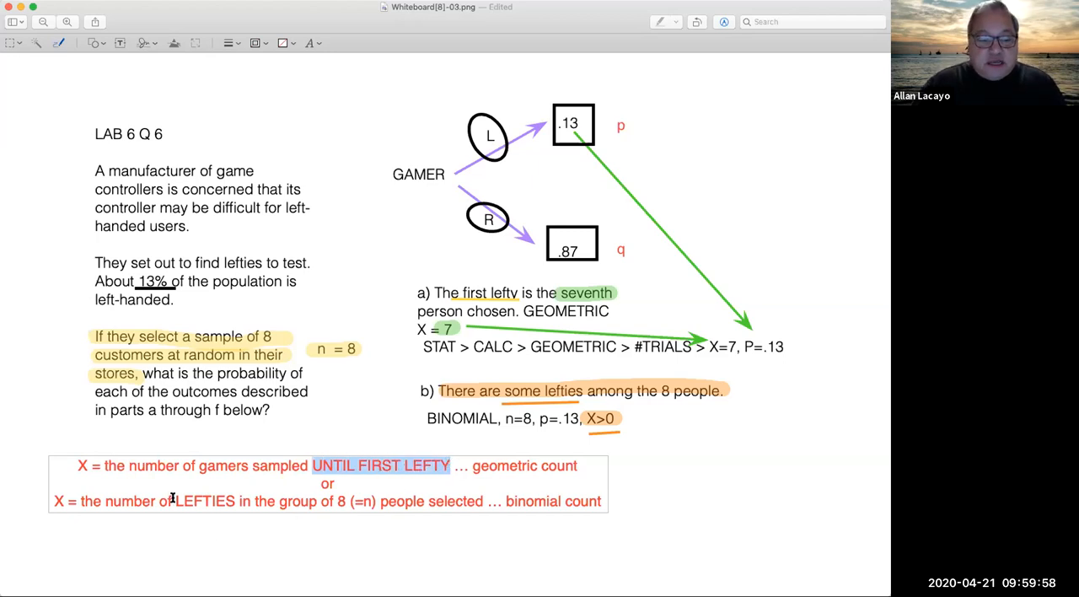
left_click(106, 501)
left_click_drag(107, 501, 349, 501)
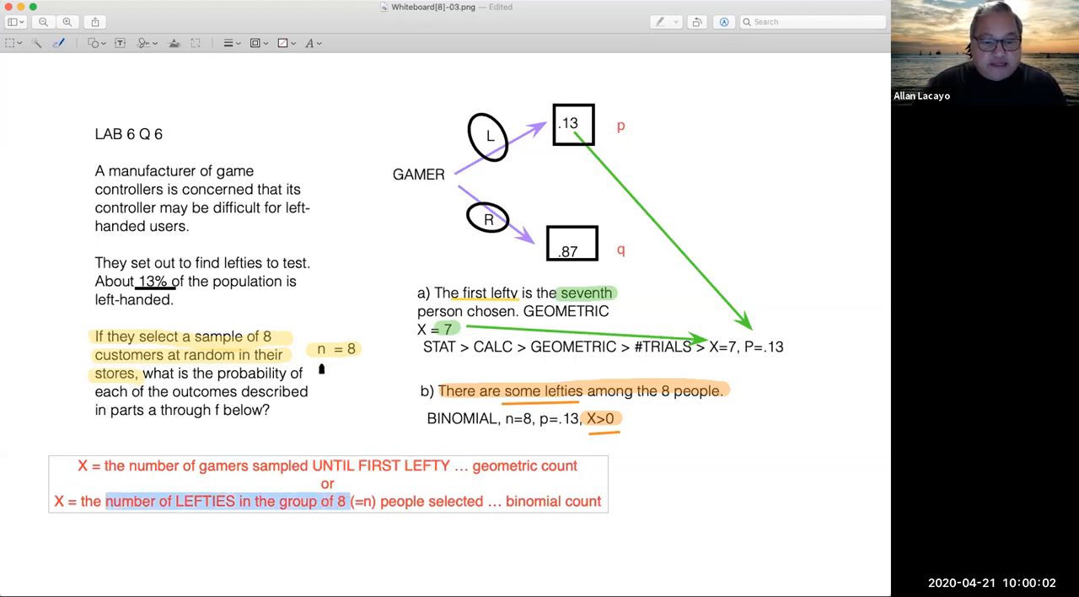
left_click(345, 502)
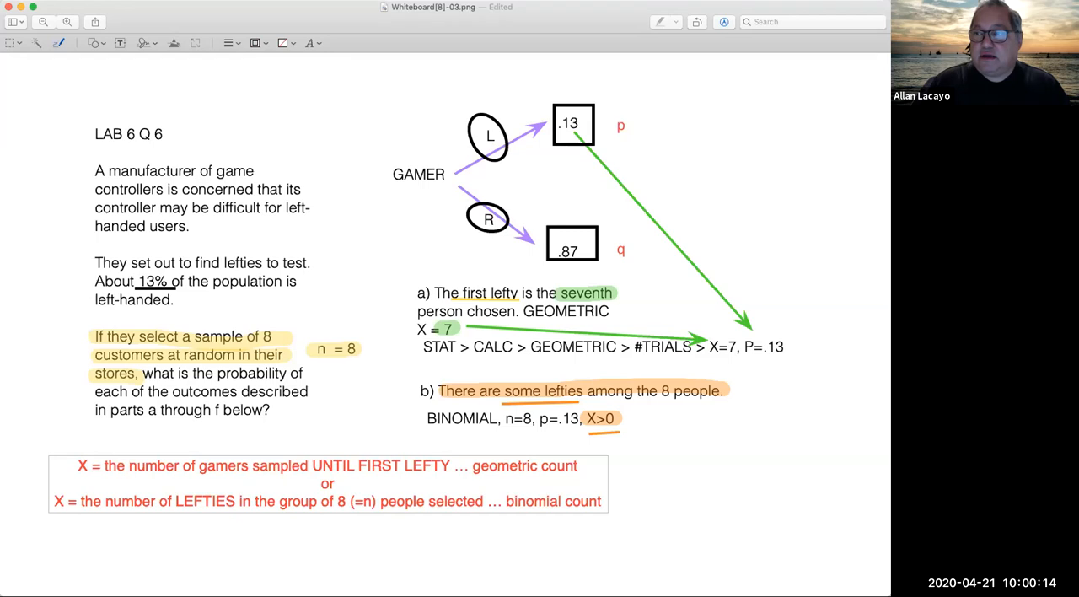
Step: Return to the homework and write P(some lefties in n=5) = P(X>0) as working in part b's answer box
key("super+Tab")
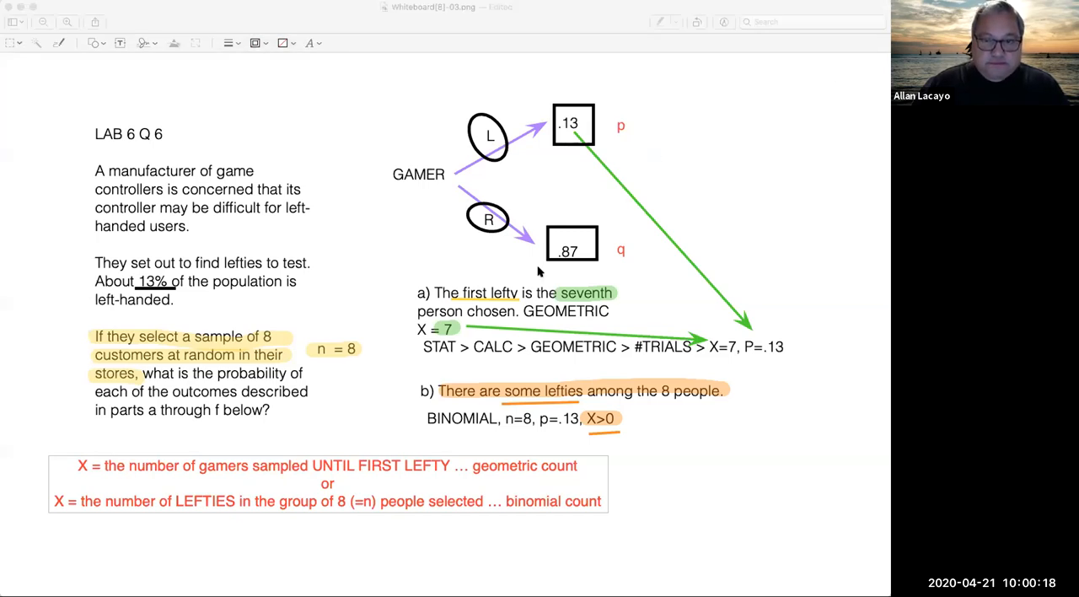
left_click(589, 195)
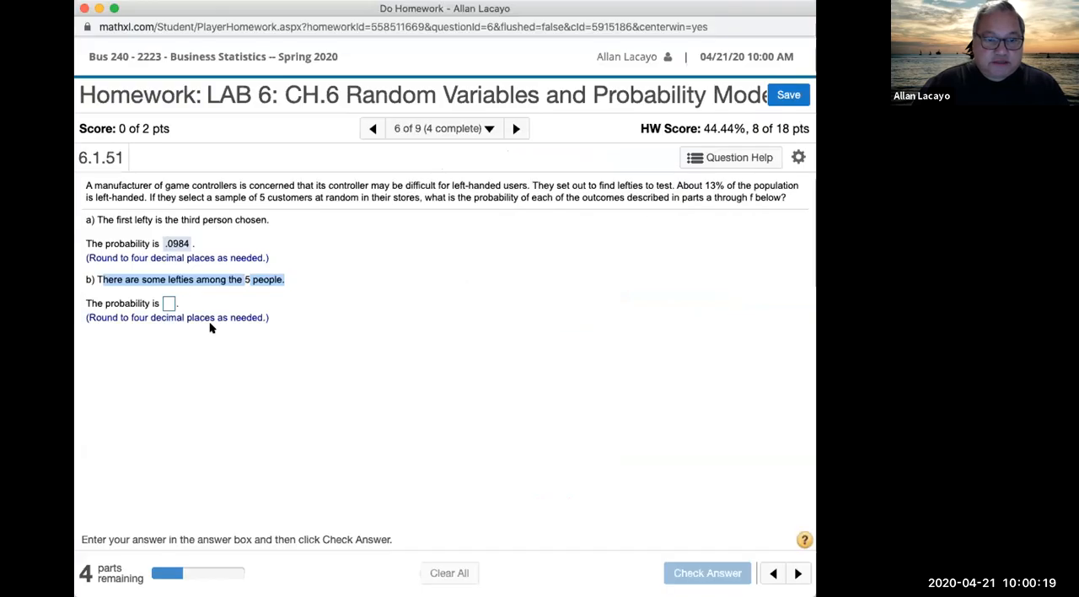
left_click(168, 303)
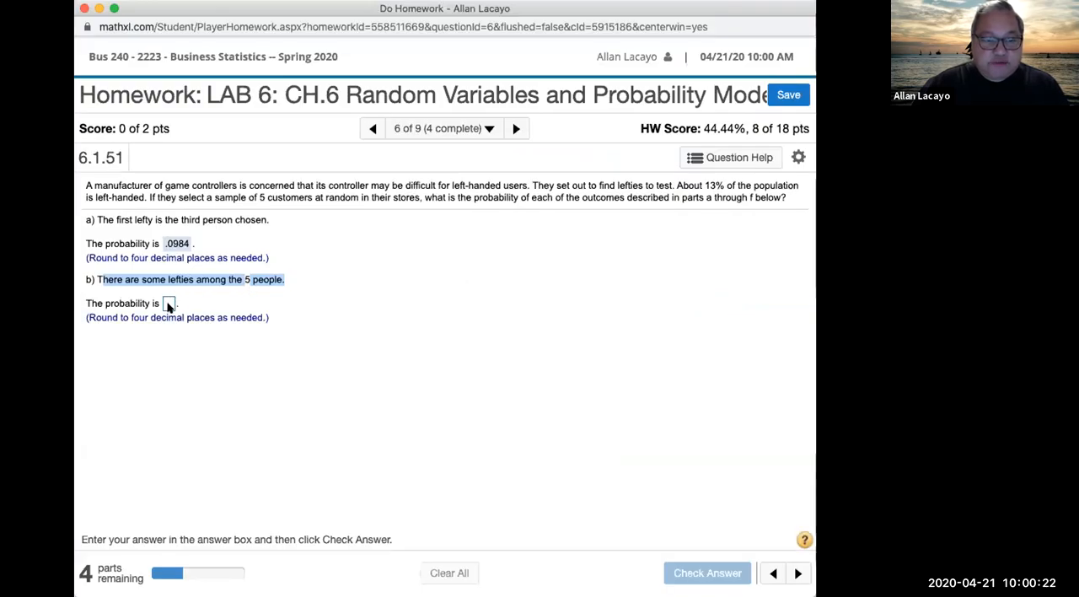
type("P(")
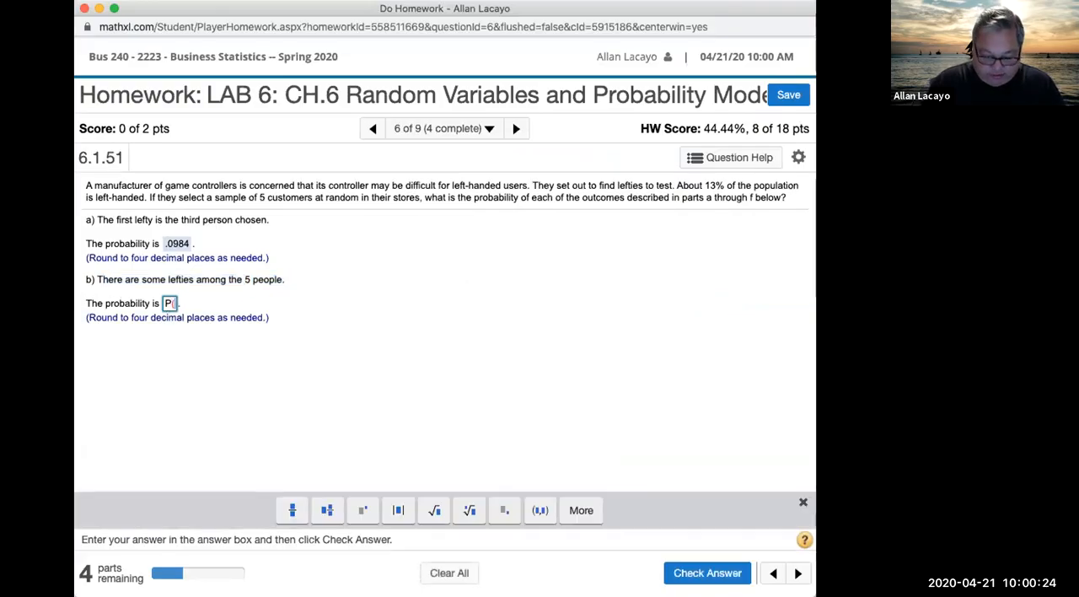
type("some lefties inn=5) = P")
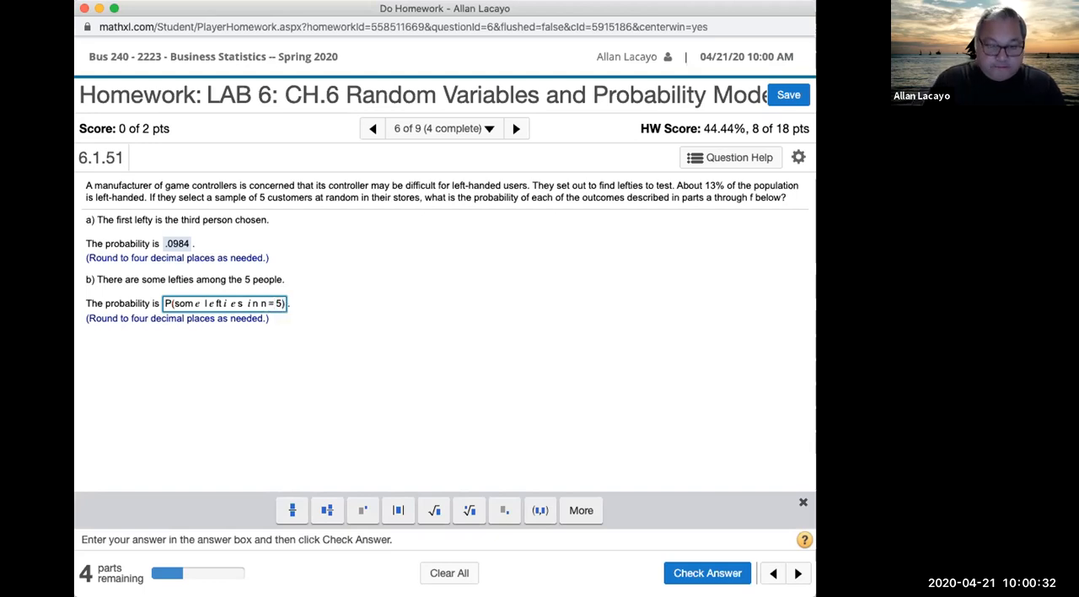
type("(")
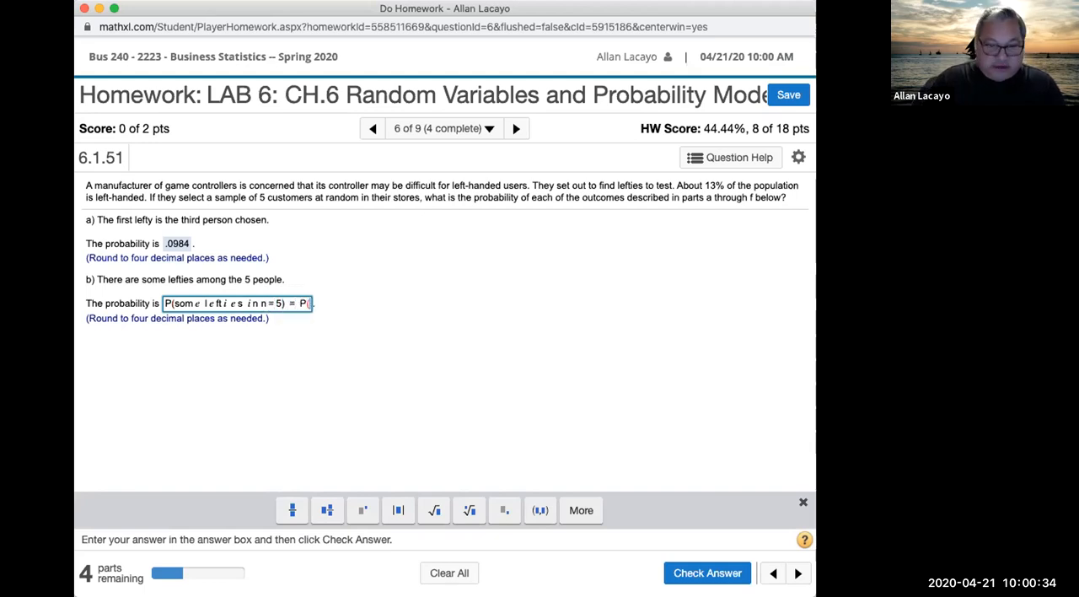
type("X>0)")
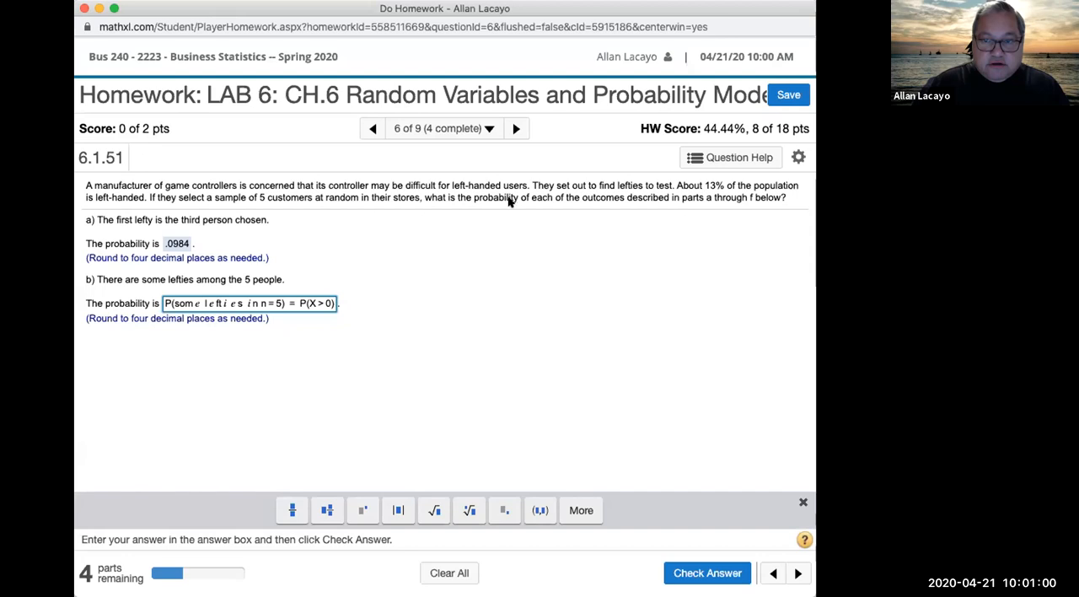
Step: Switch to StatCrunch and move the geometric calculator over the data table's first columns
key("super+Tab")
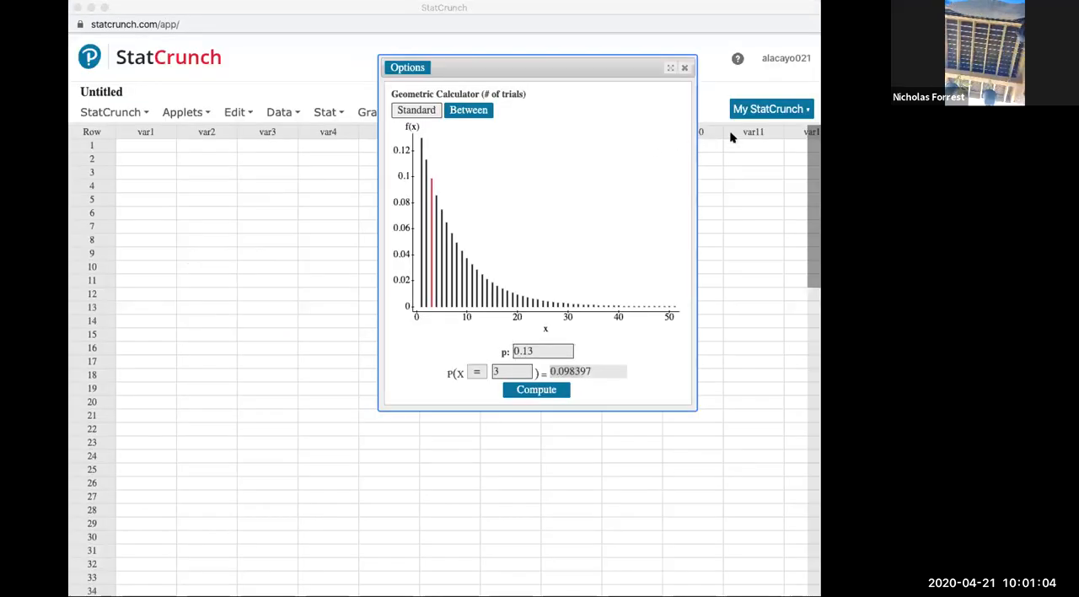
left_click(815, 51)
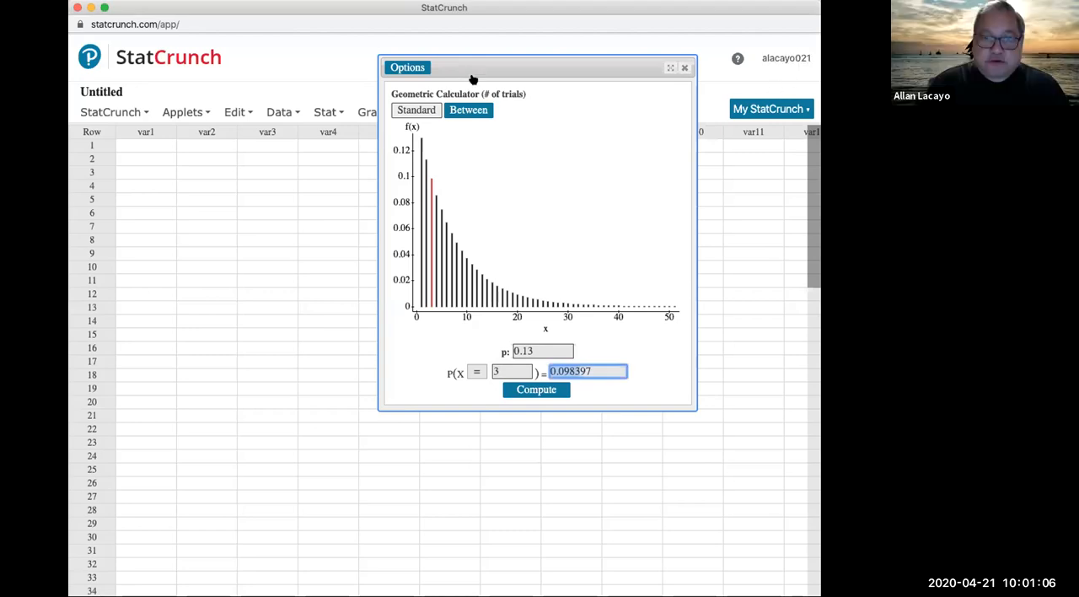
left_click_drag(487, 63, 224, 155)
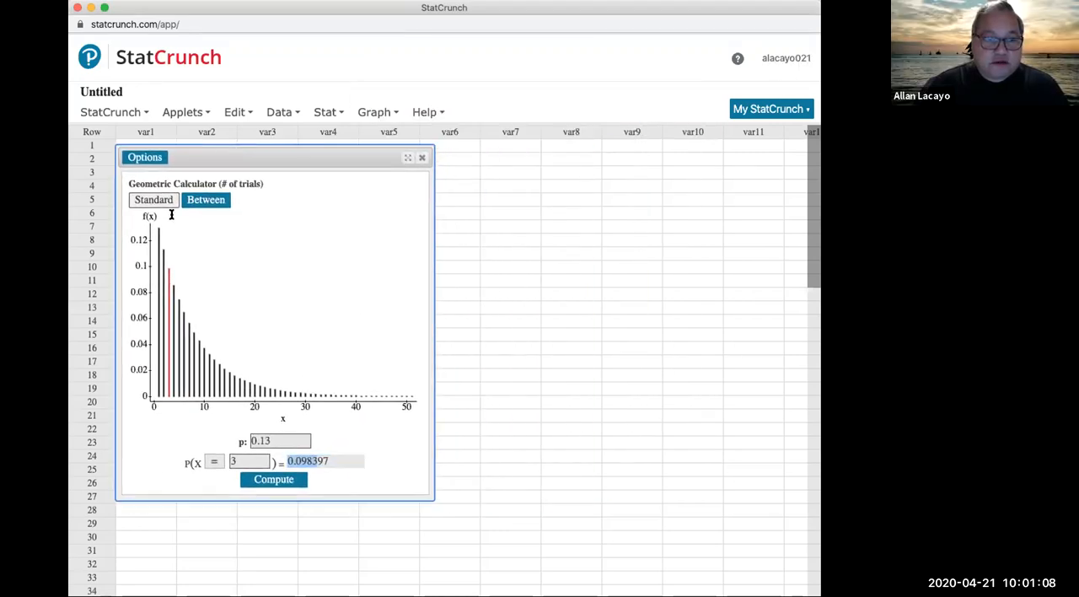
Step: Open the Binomial calculator beside the geometric one and highlight the calculator titles to compare them
left_click(325, 113)
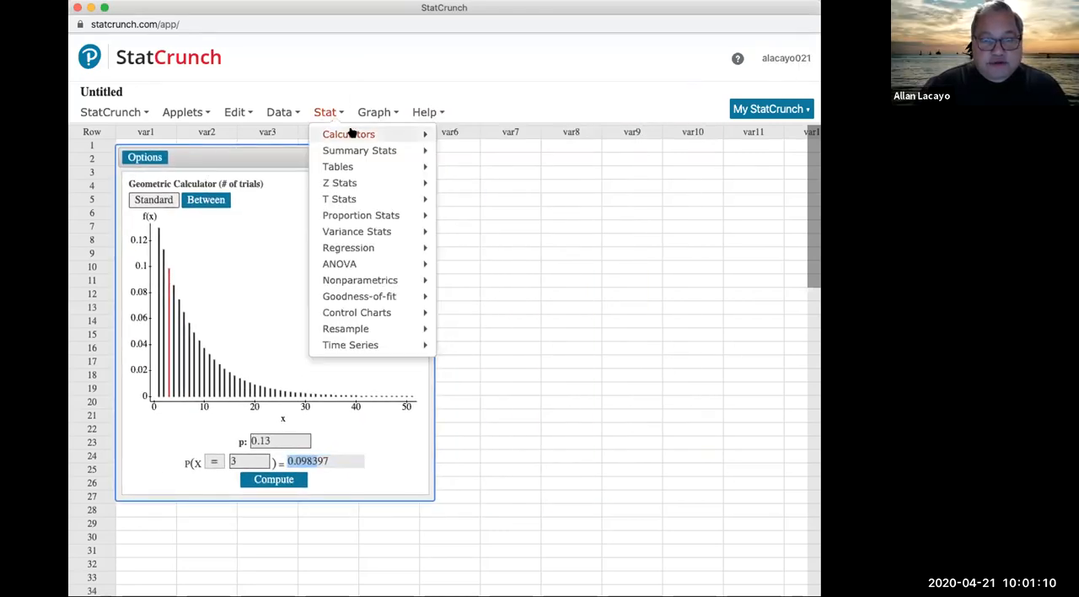
mouse_move(426, 134)
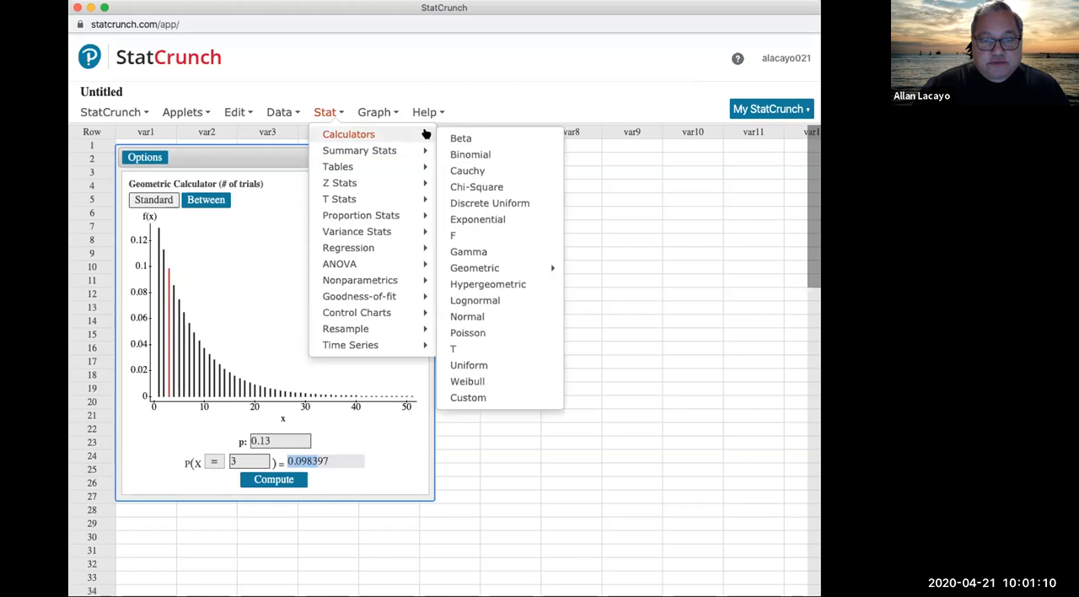
left_click(505, 155)
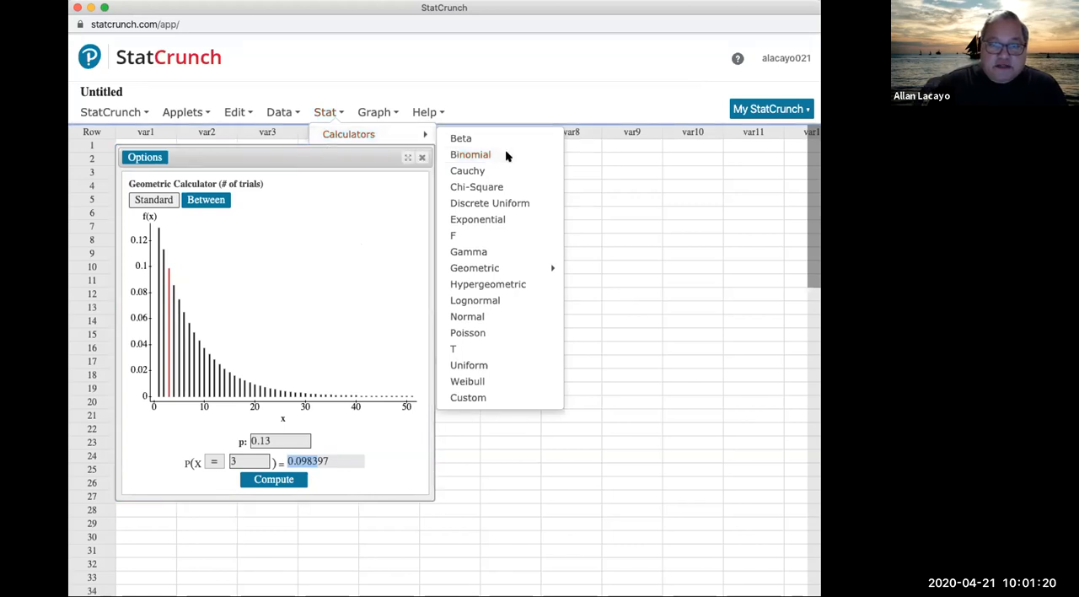
left_click_drag(528, 150, 530, 166)
double_click(180, 183)
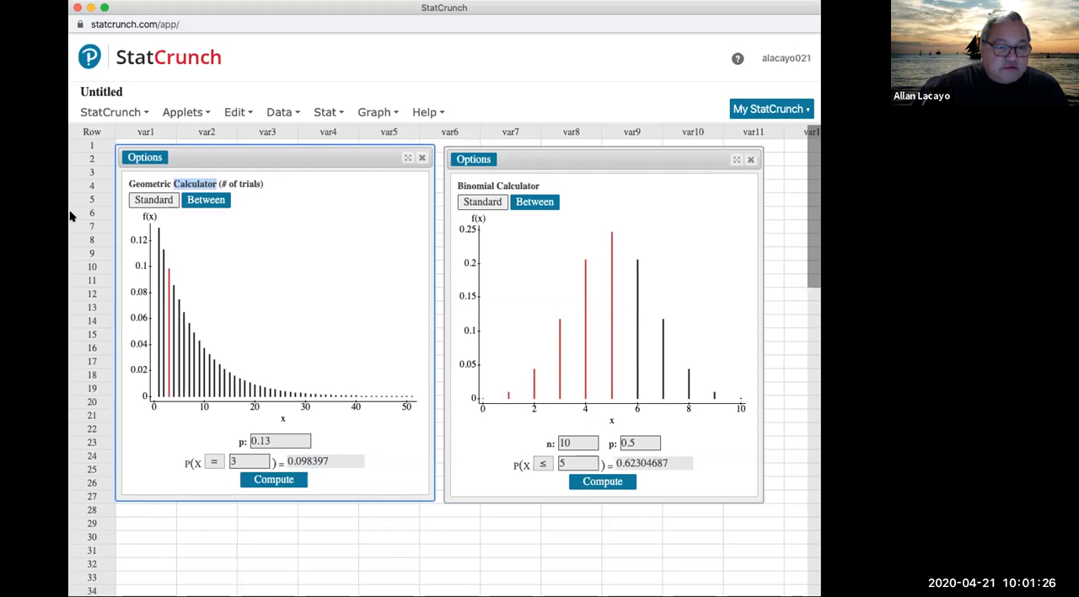
double_click(477, 185)
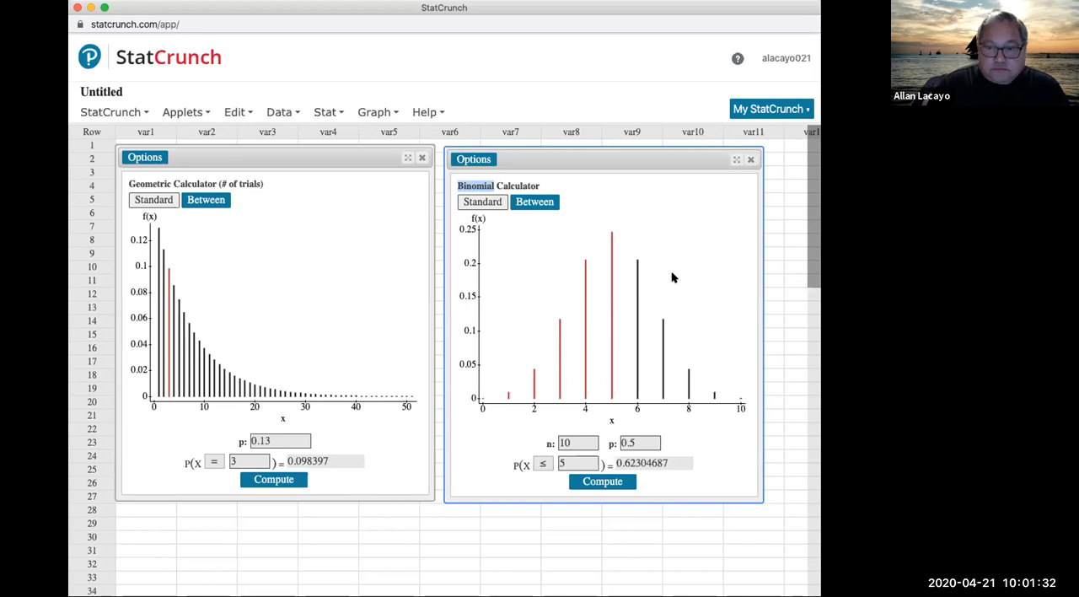
Step: Set the binomial calculator's n to 5 and p to 0.13
double_click(573, 442)
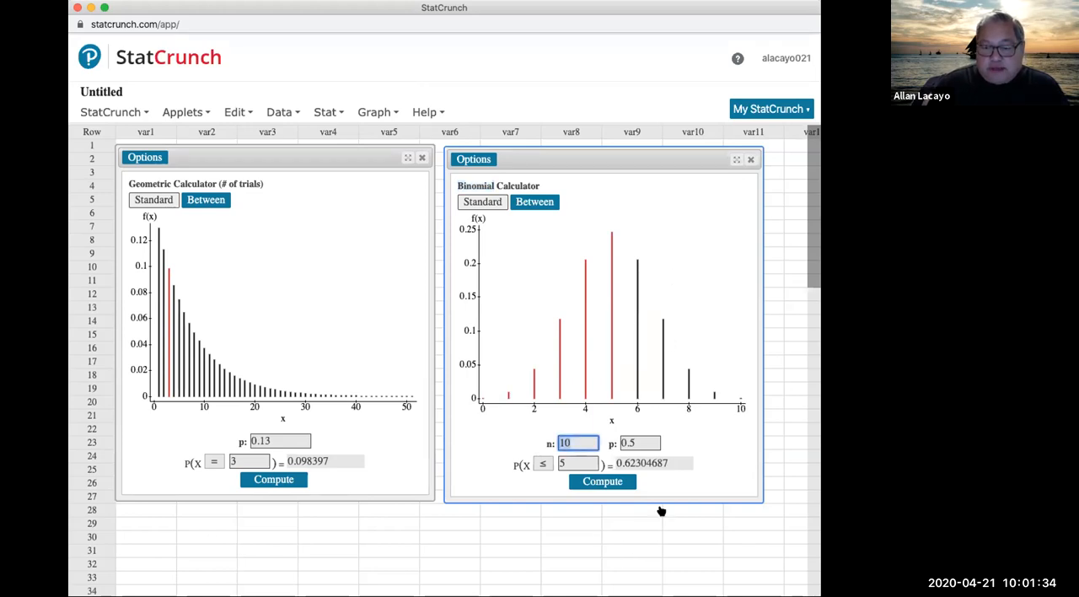
type("5")
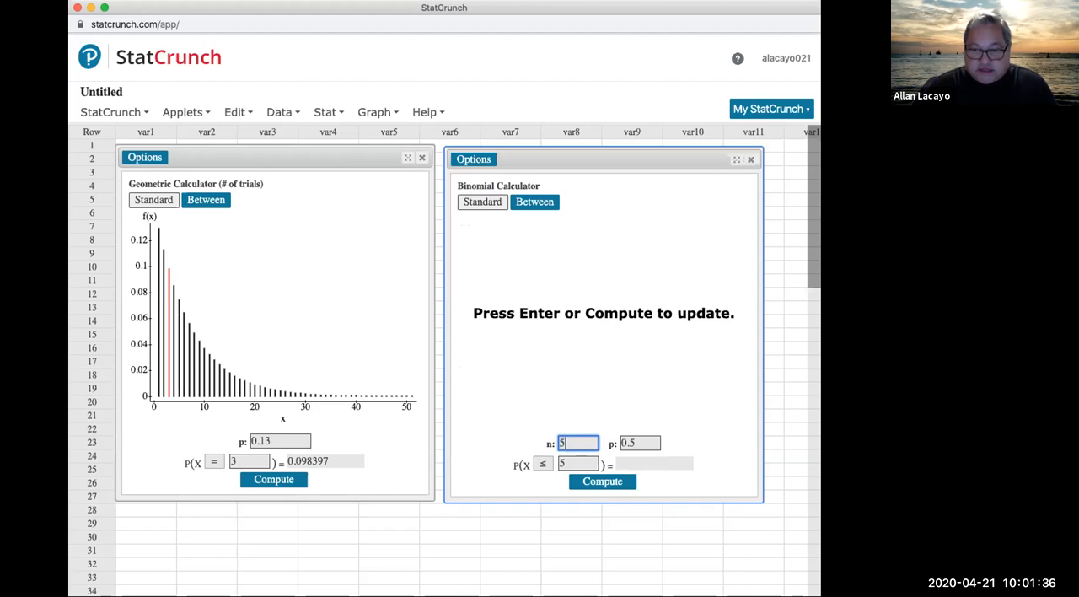
double_click(642, 441)
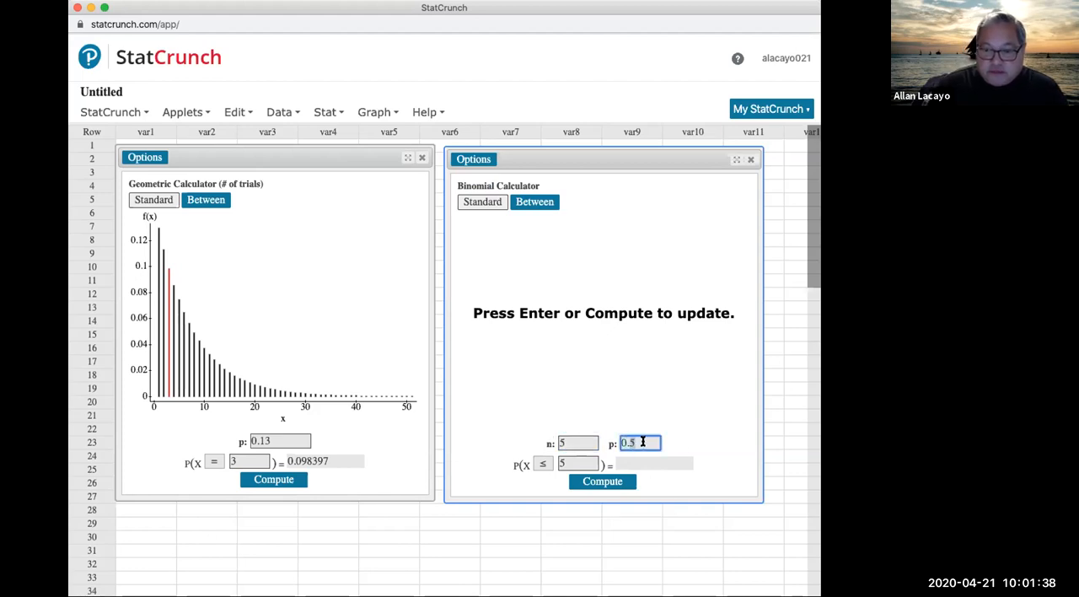
type("0.13")
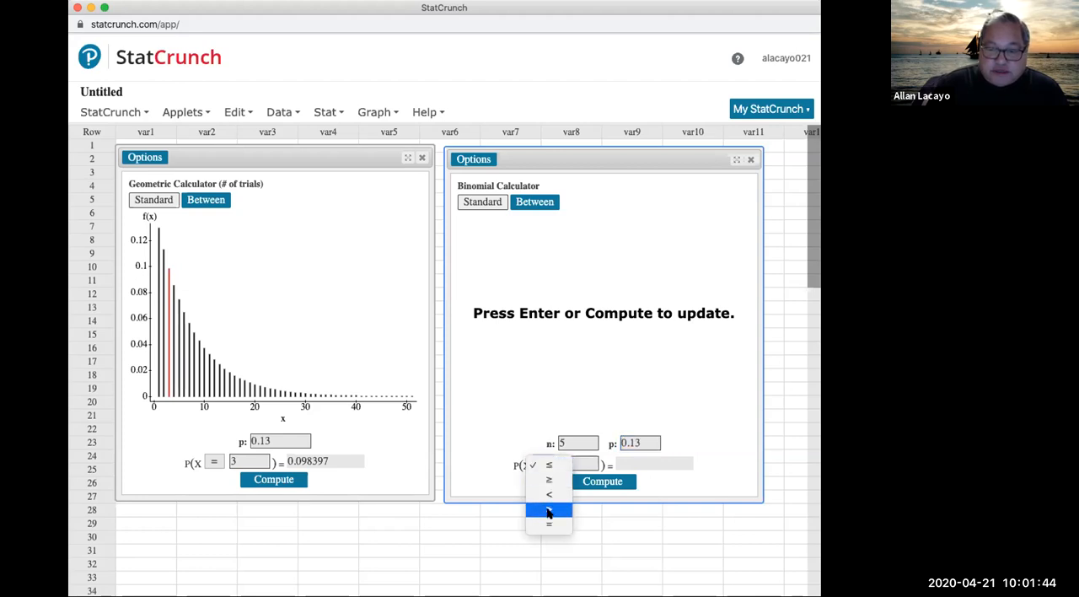
Step: Set the binomial calculator's comparison to > with X value 0, compute the probability and select the result
left_click(548, 512)
left_click(564, 457)
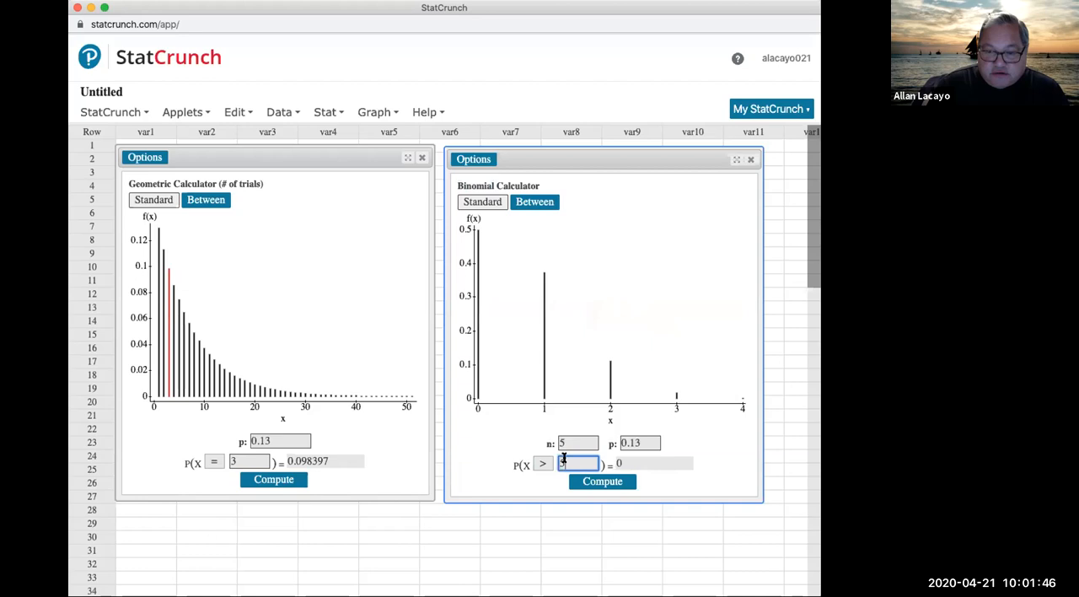
type("0")
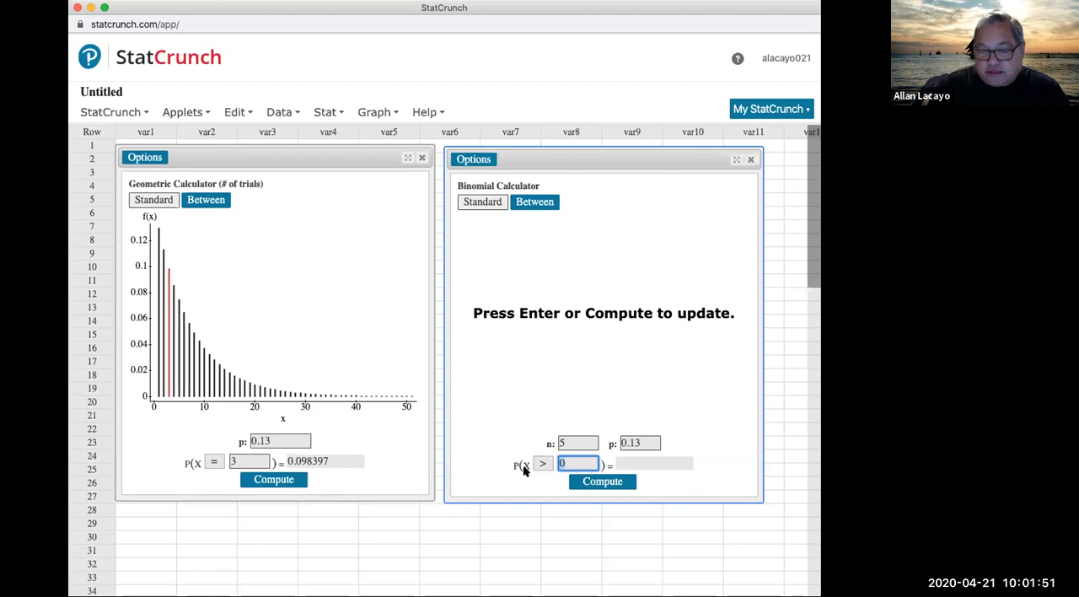
left_click(585, 479)
double_click(644, 460)
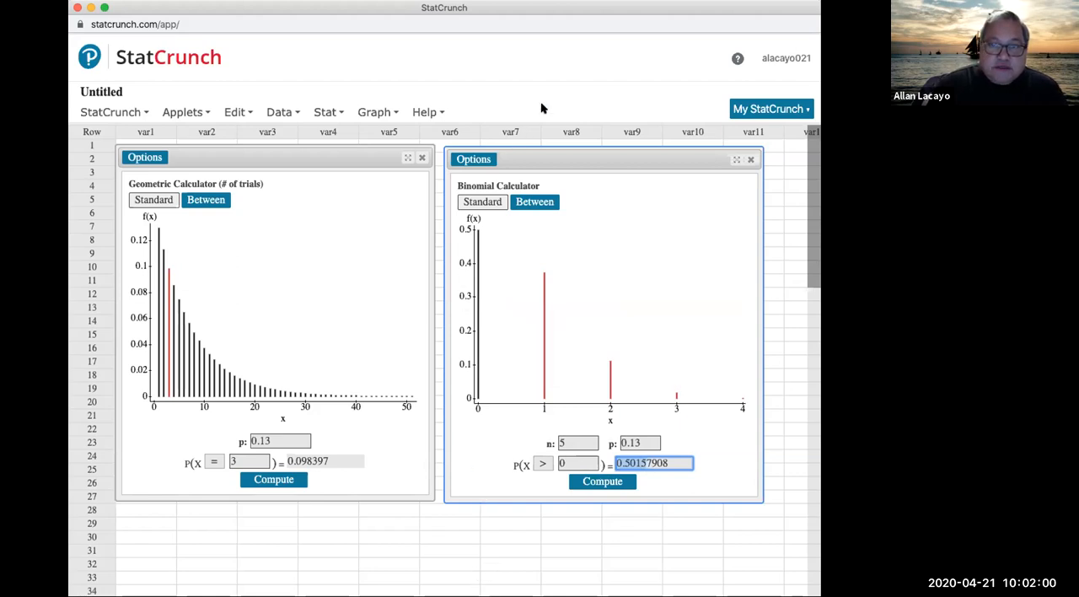
Step: Return to the homework, replace the working in part b's answer box with .5016 and submit it
key("super+grave")
left_click(488, 15)
left_click_drag(164, 305, 383, 301)
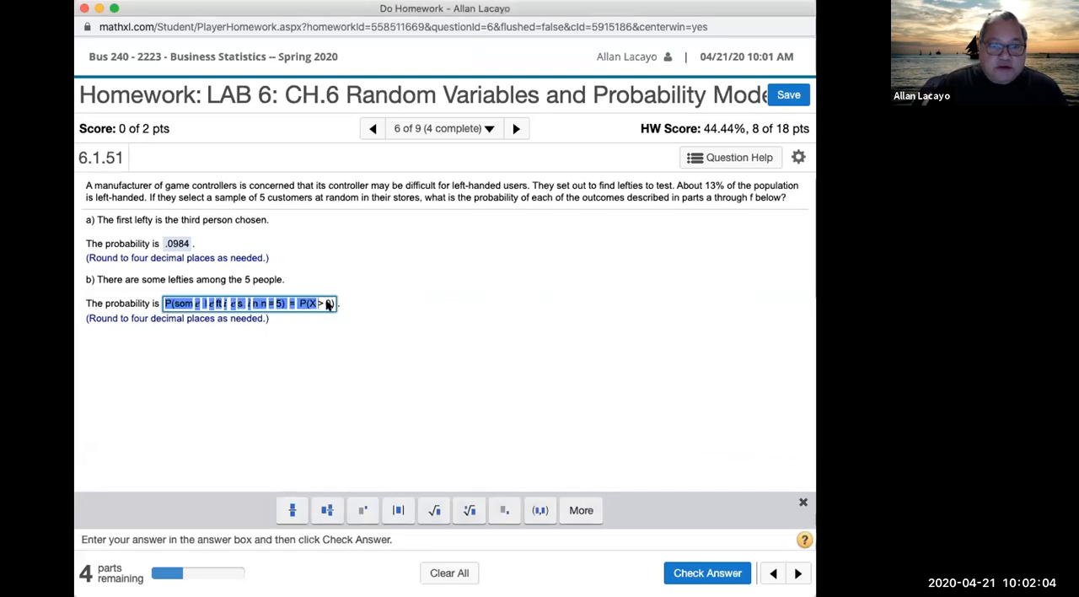
key("BackSpace")
type(".5")
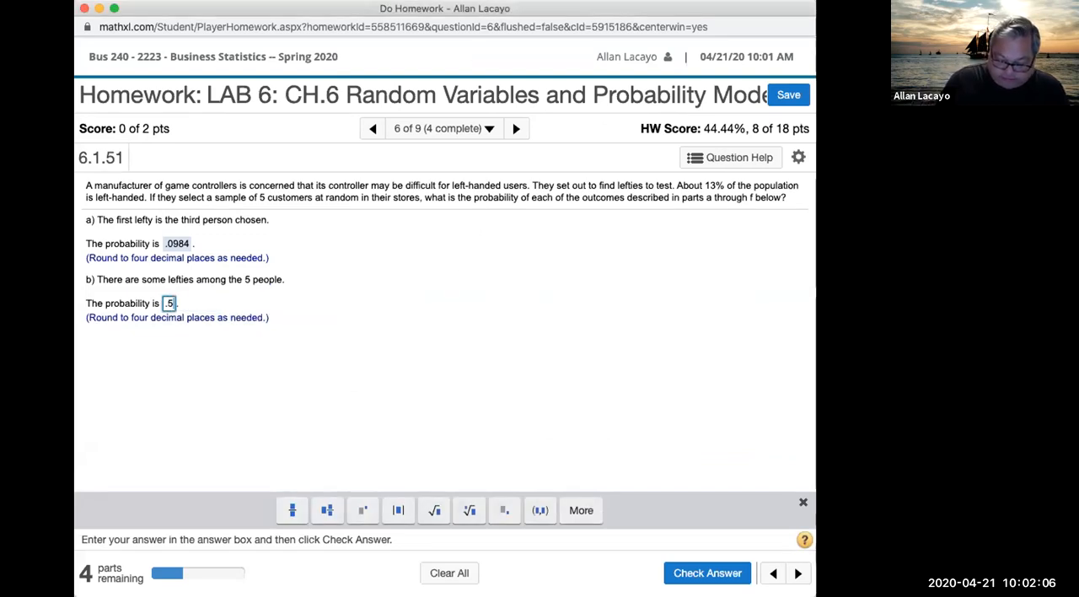
type("016")
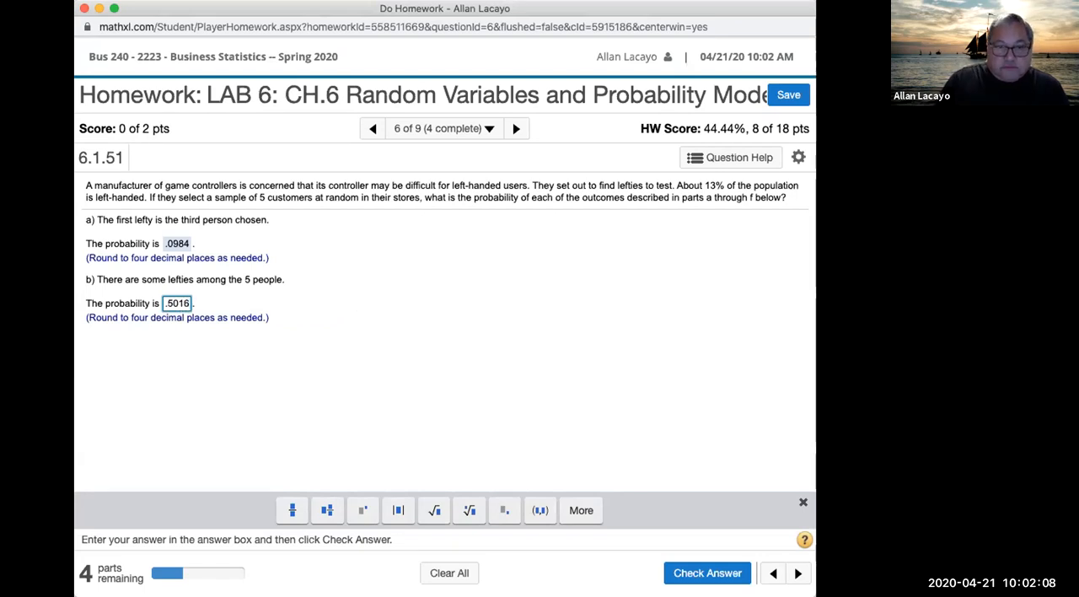
key("Return")
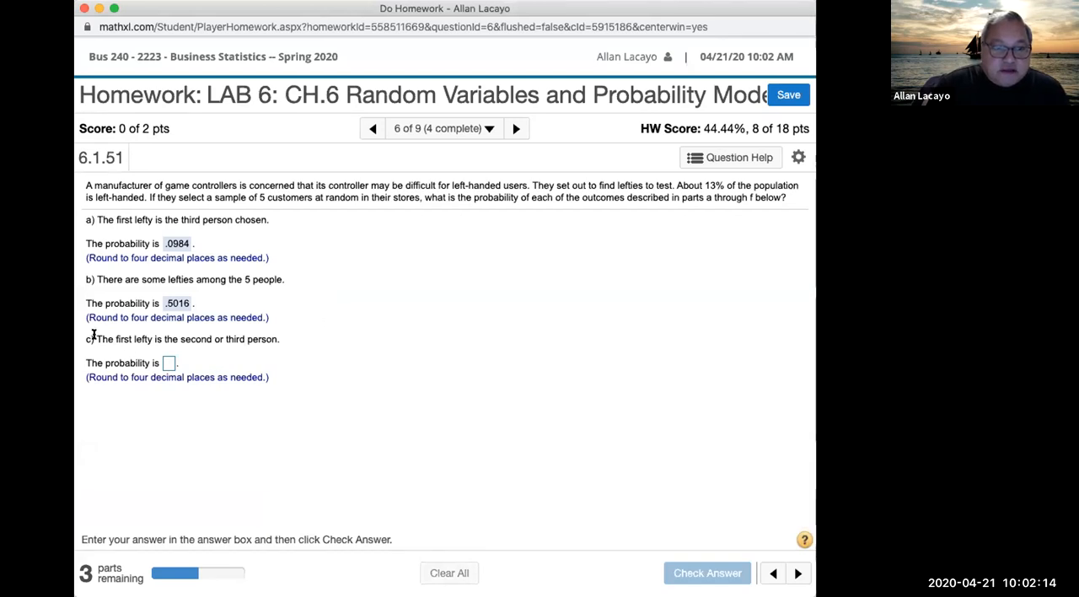
Step: Read part c's statement, highlighting the whole sentence and its phrase "The first lefty"
left_click_drag(95, 338, 281, 341)
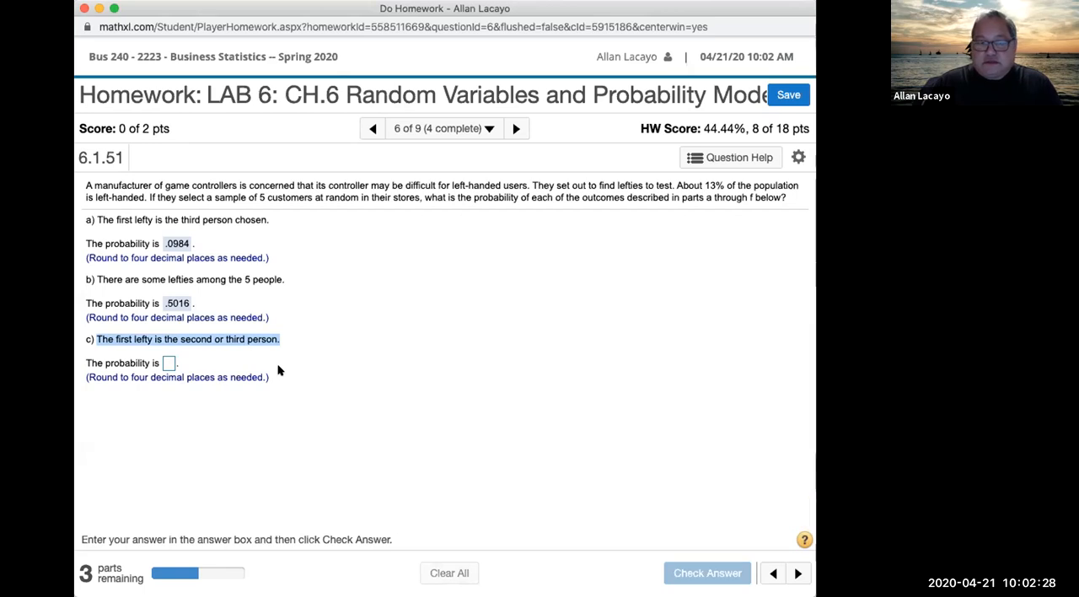
left_click(172, 352)
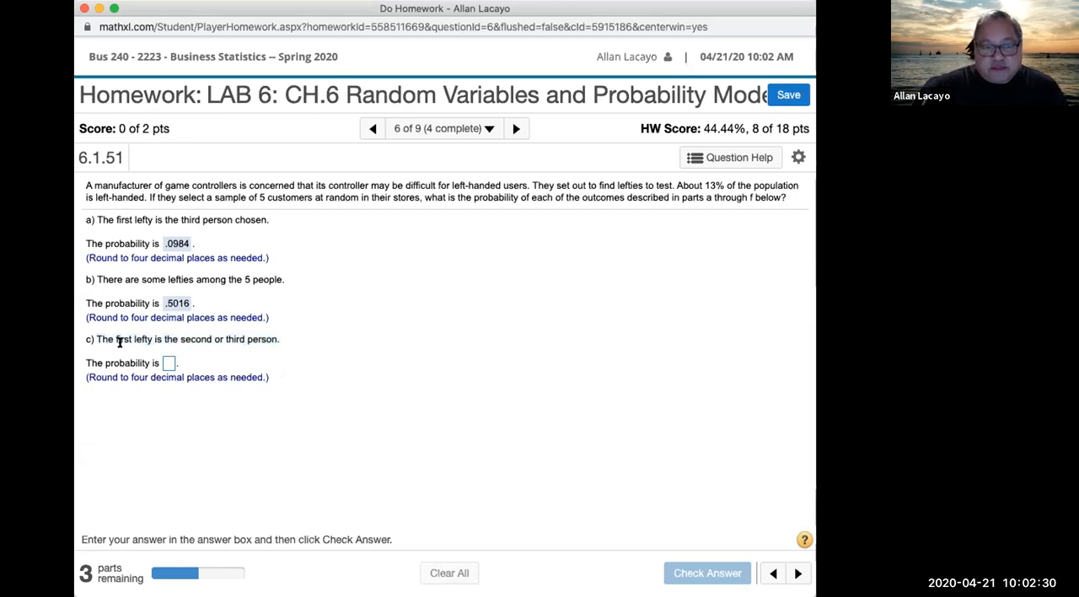
left_click_drag(95, 335, 155, 336)
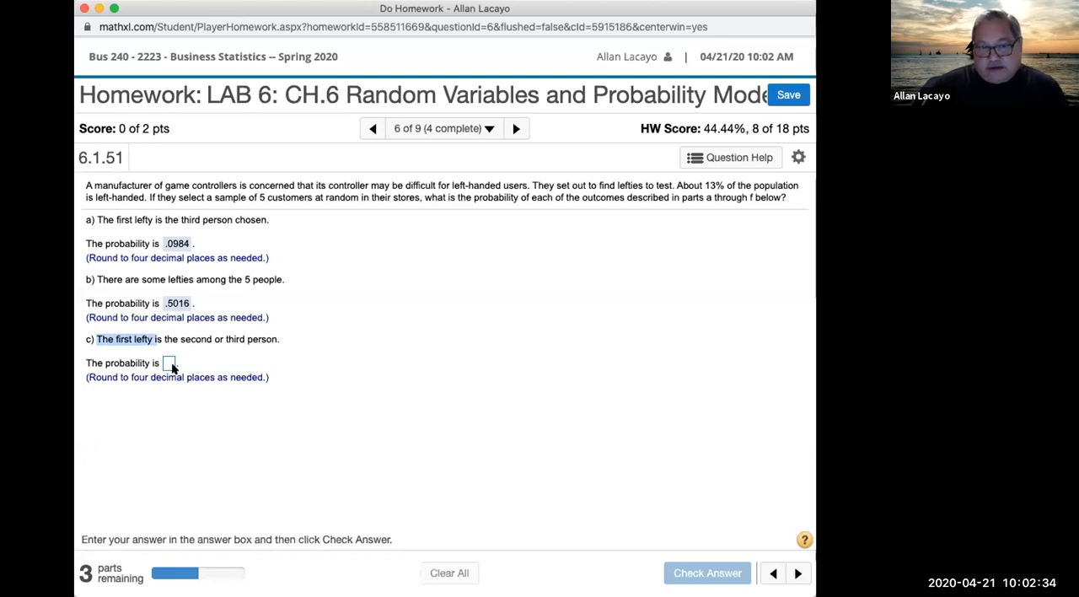
Step: For part c's "second or third person", compute the geometric calculator's Between probability for X from 2 to 3 in StatCrunch and select the result
left_click_drag(180, 339, 257, 336)
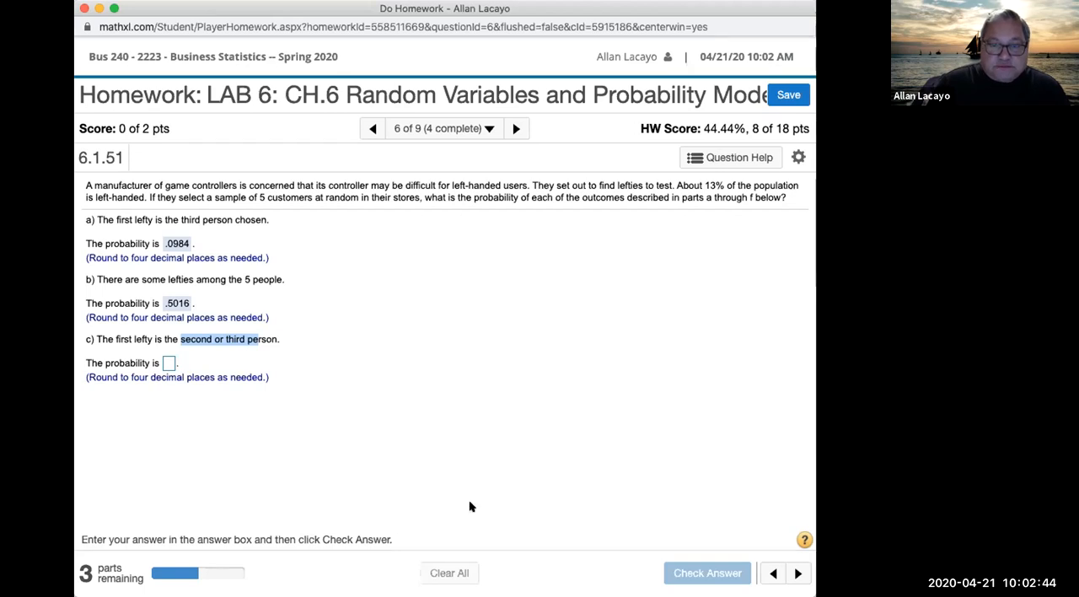
key("super+grave")
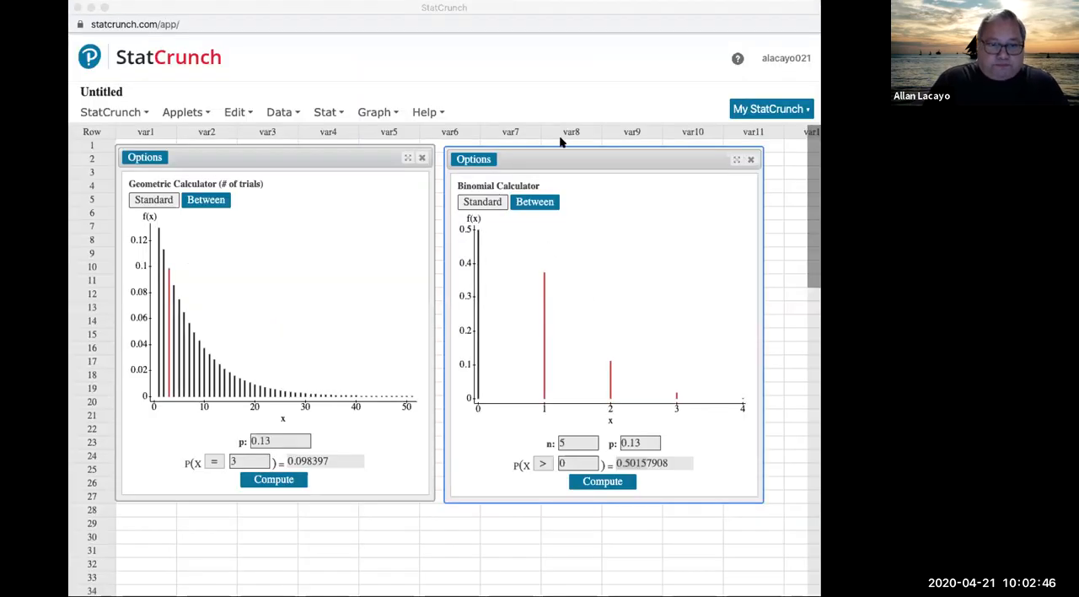
left_click(126, 6)
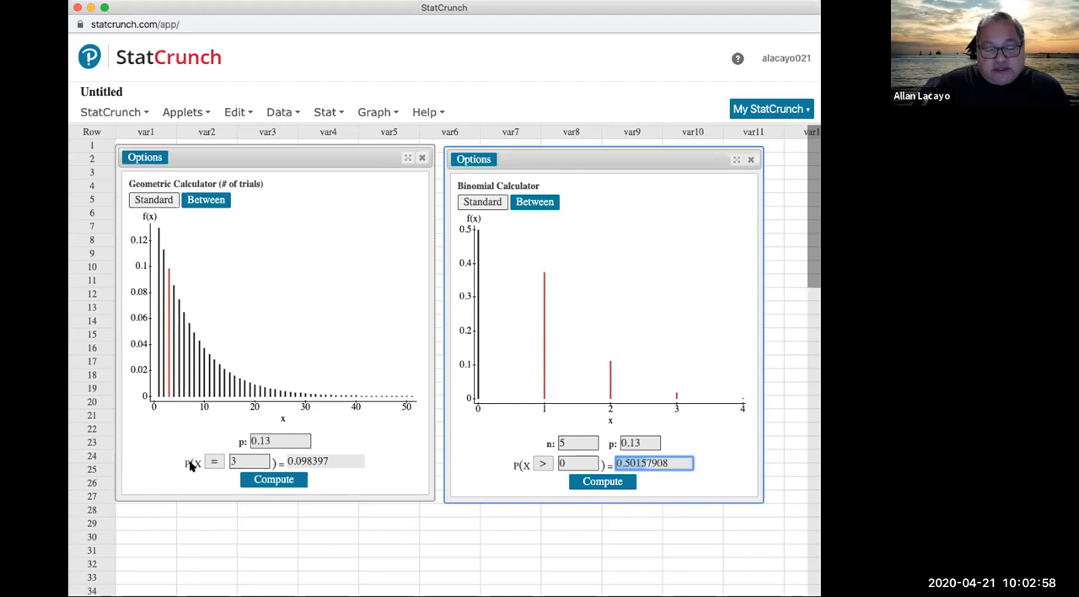
left_click(204, 206)
left_click(261, 459)
left_click_drag(263, 459, 243, 458)
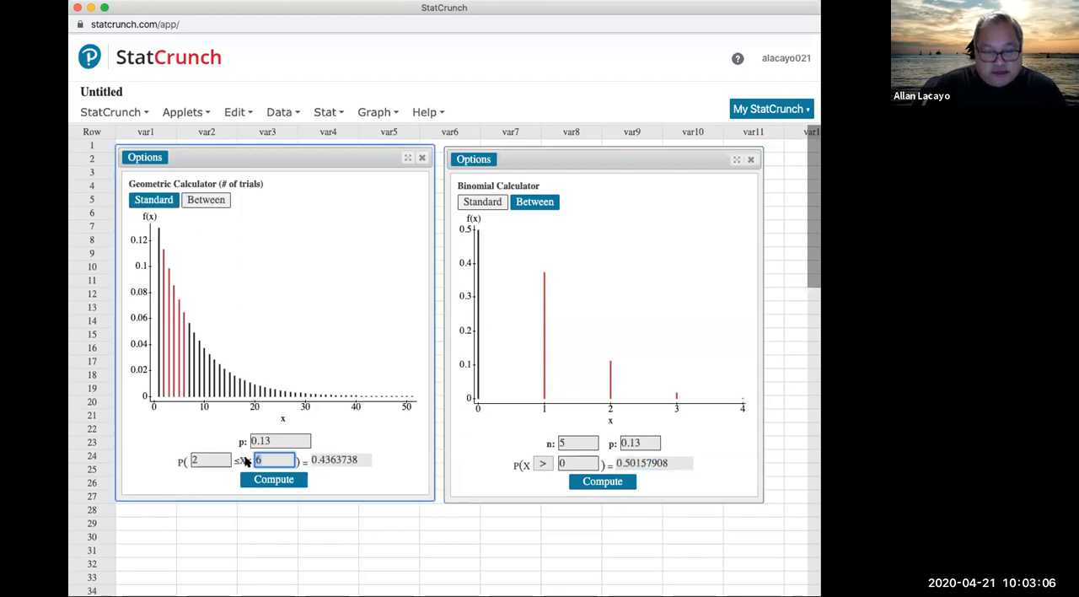
type("3")
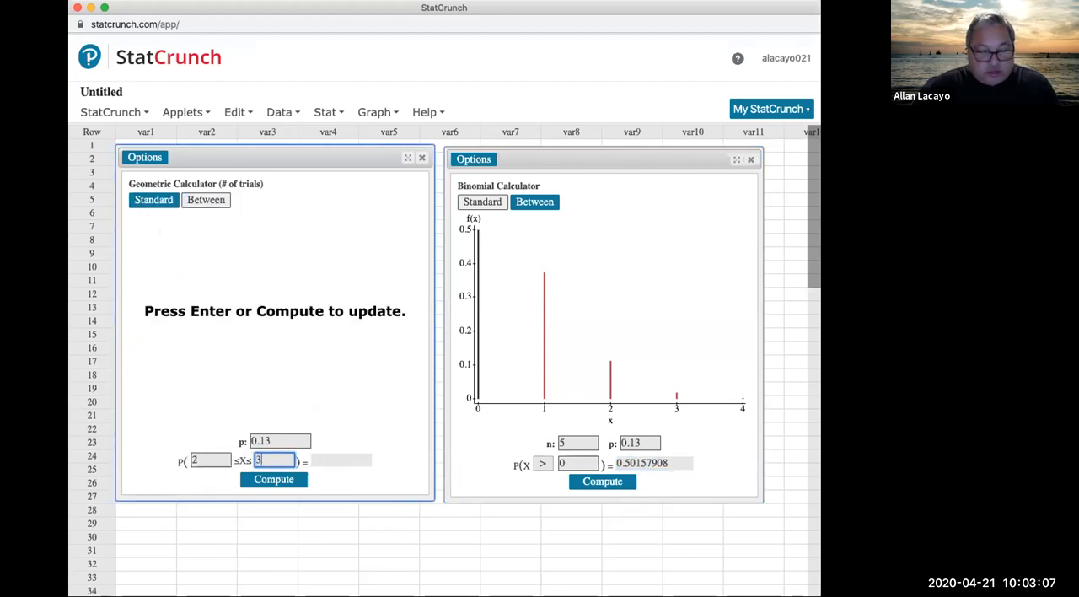
left_click(277, 479)
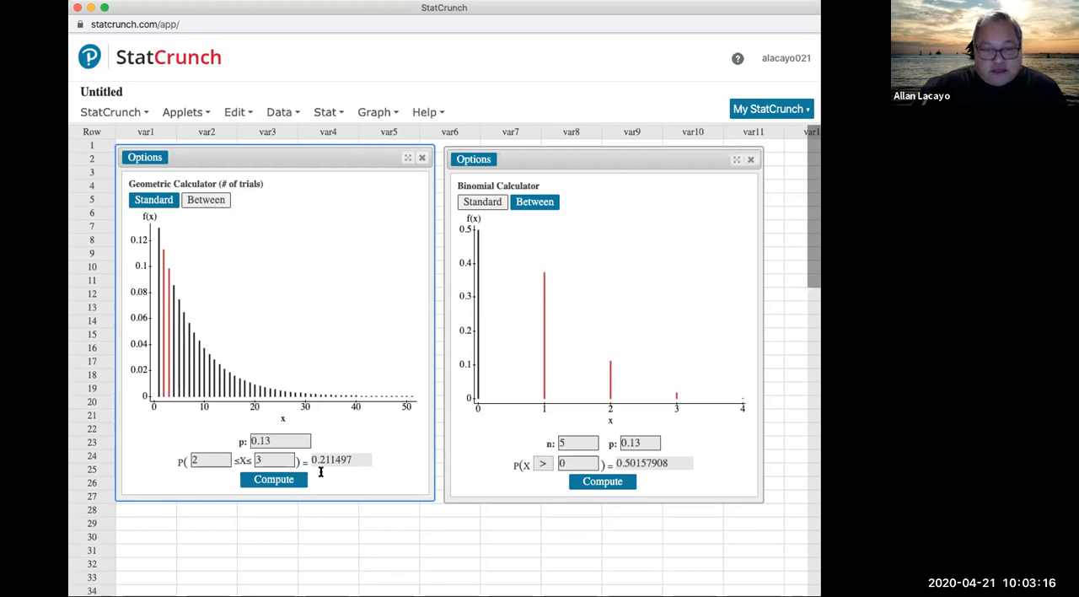
left_click_drag(340, 456, 310, 456)
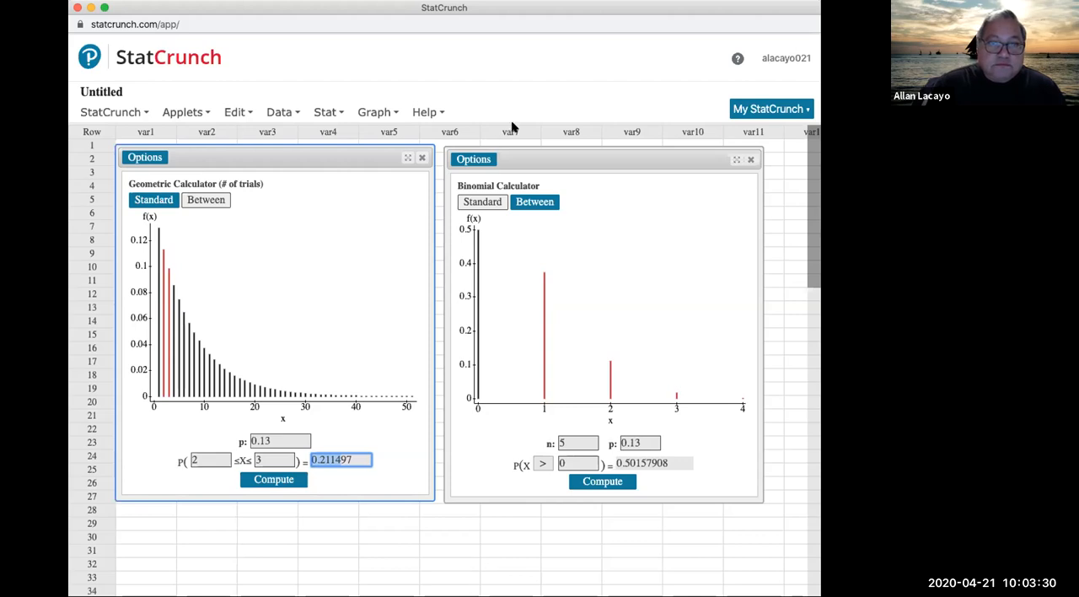
Step: Return to the homework, enter .2115 as part c's probability, submit it and dismiss the feedback
left_click(413, 219)
left_click(382, 10)
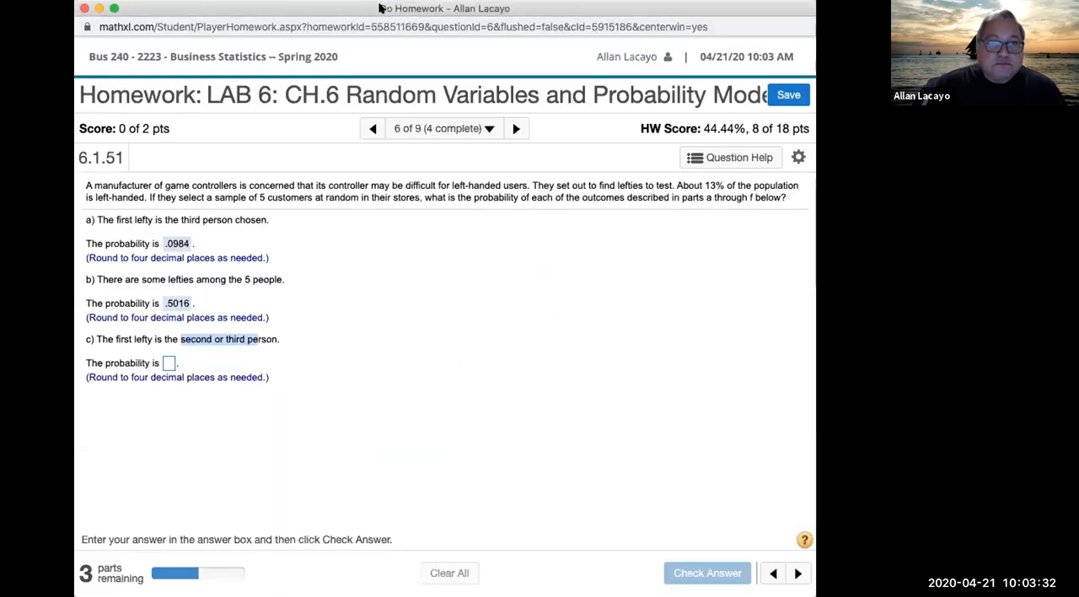
left_click(168, 363)
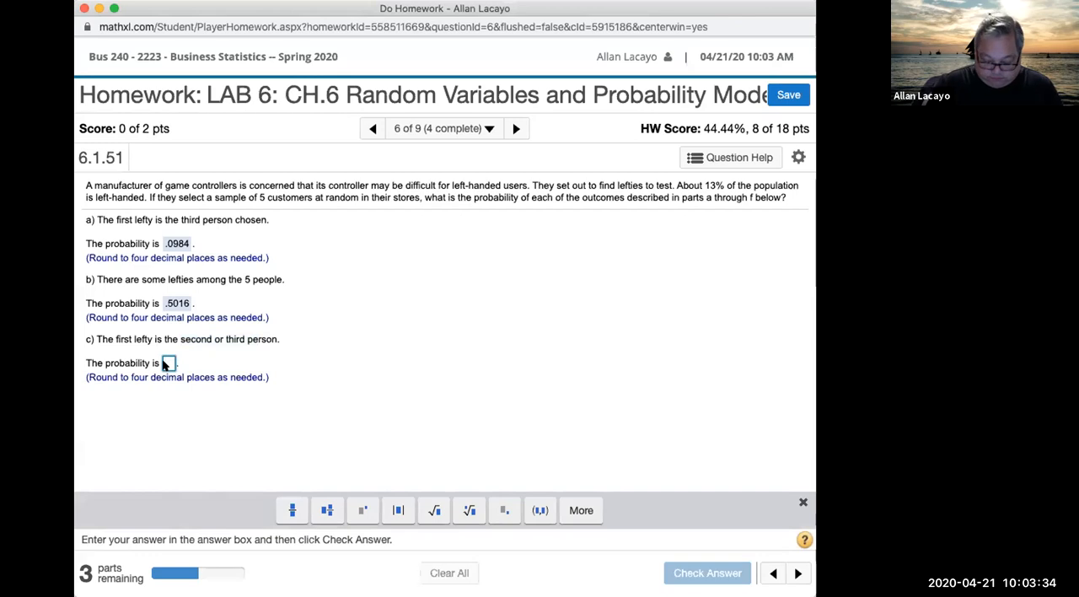
type(".2115")
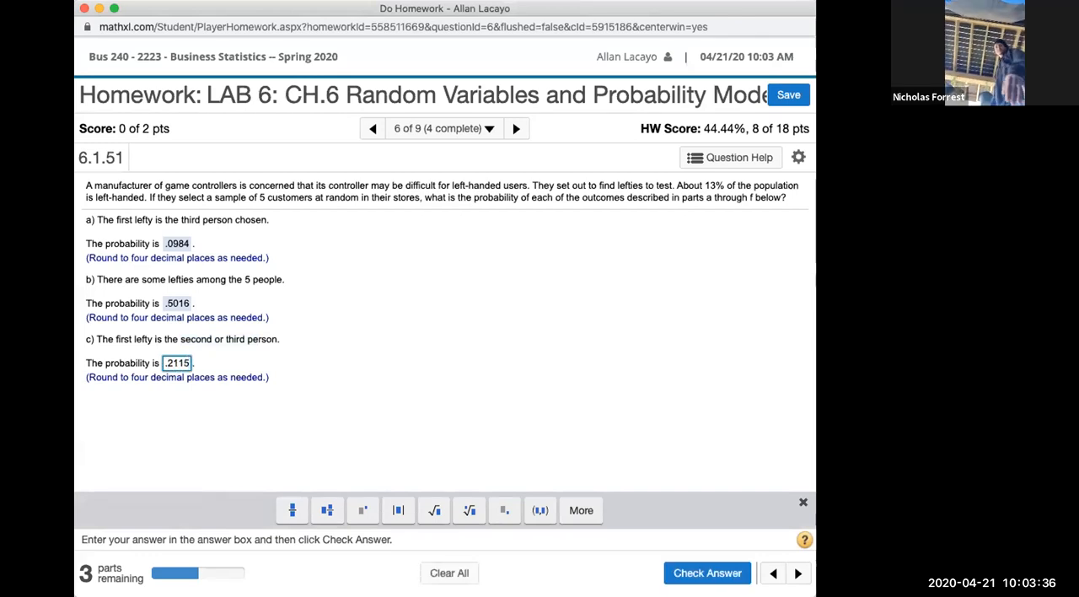
key("Return")
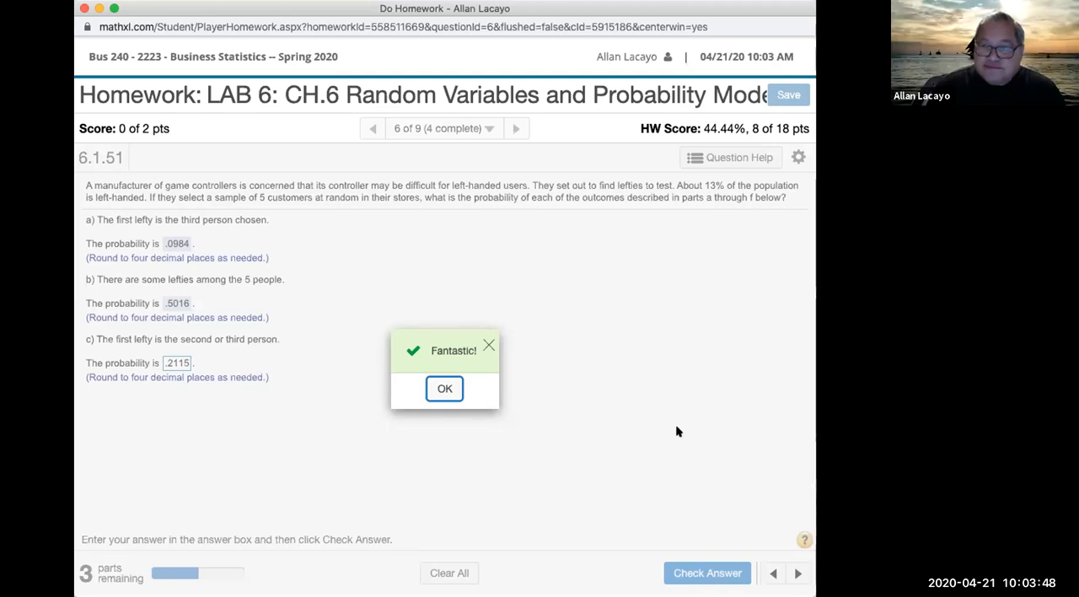
left_click(443, 390)
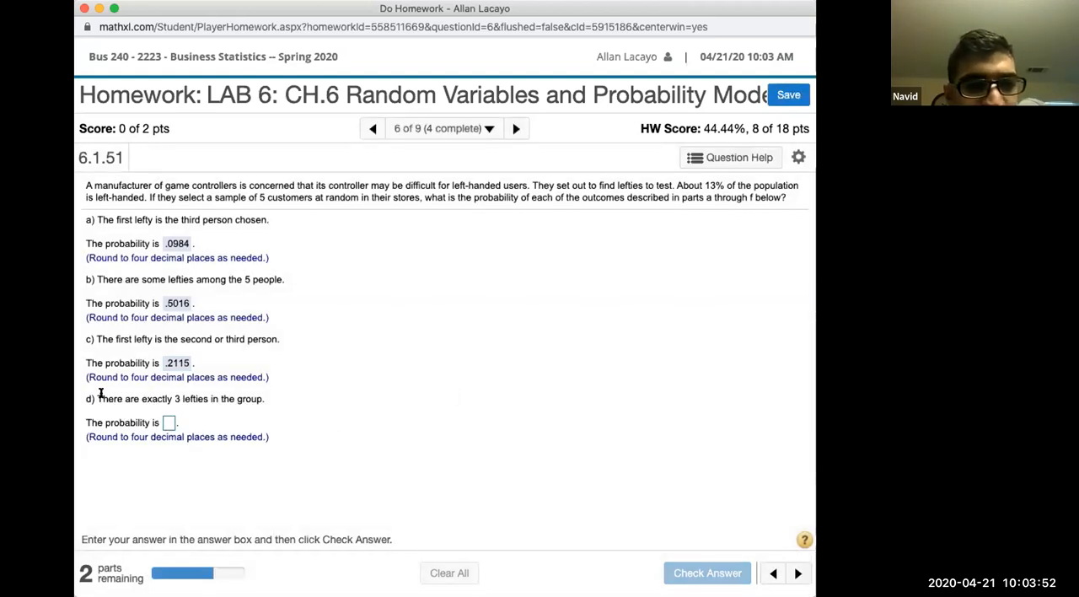
Step: Highlight part d's statement, then in StatCrunch compute the binomial probability of X = 3 and select the result
left_click_drag(98, 398, 267, 397)
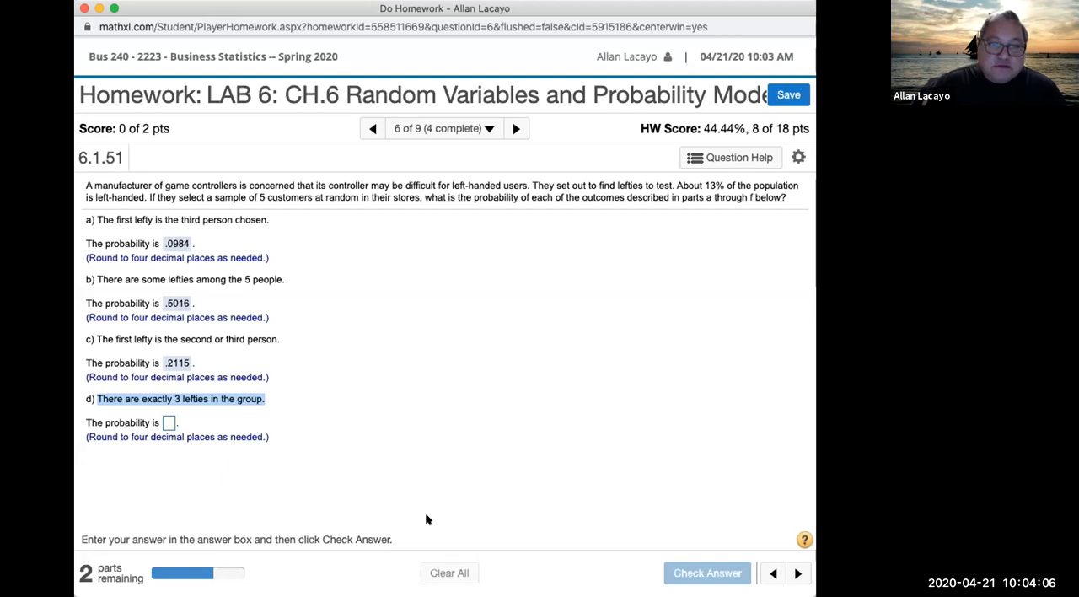
left_click(593, 138)
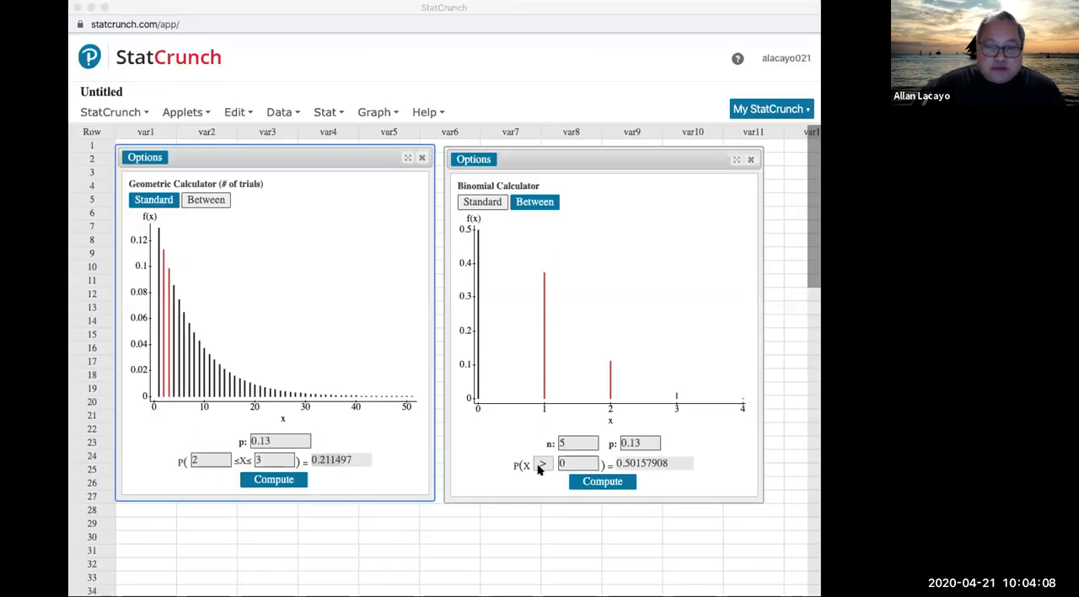
left_click(560, 461)
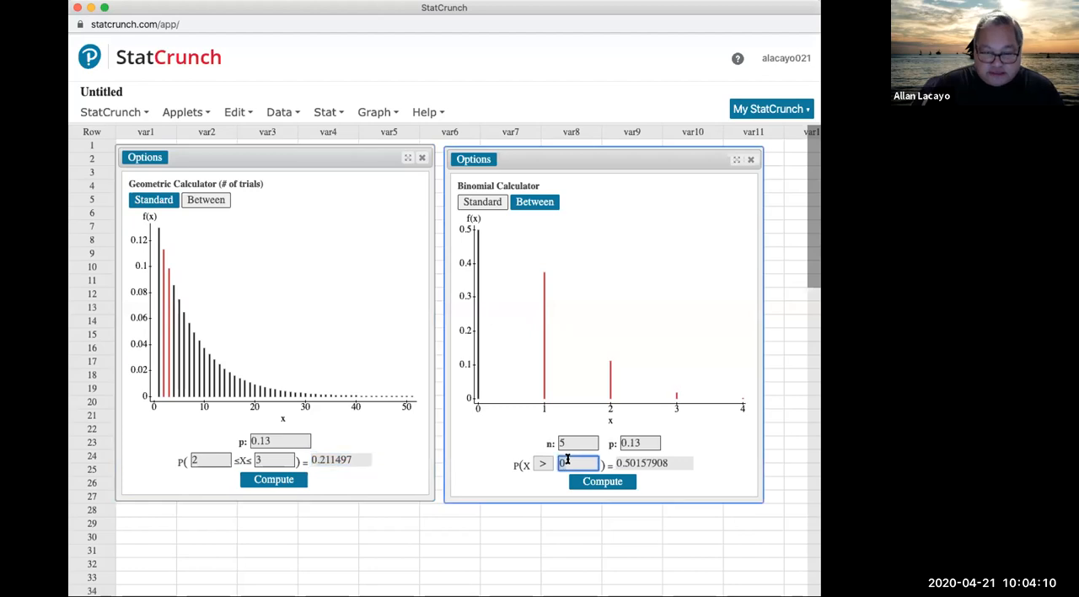
key("BackSpace")
left_click(543, 464)
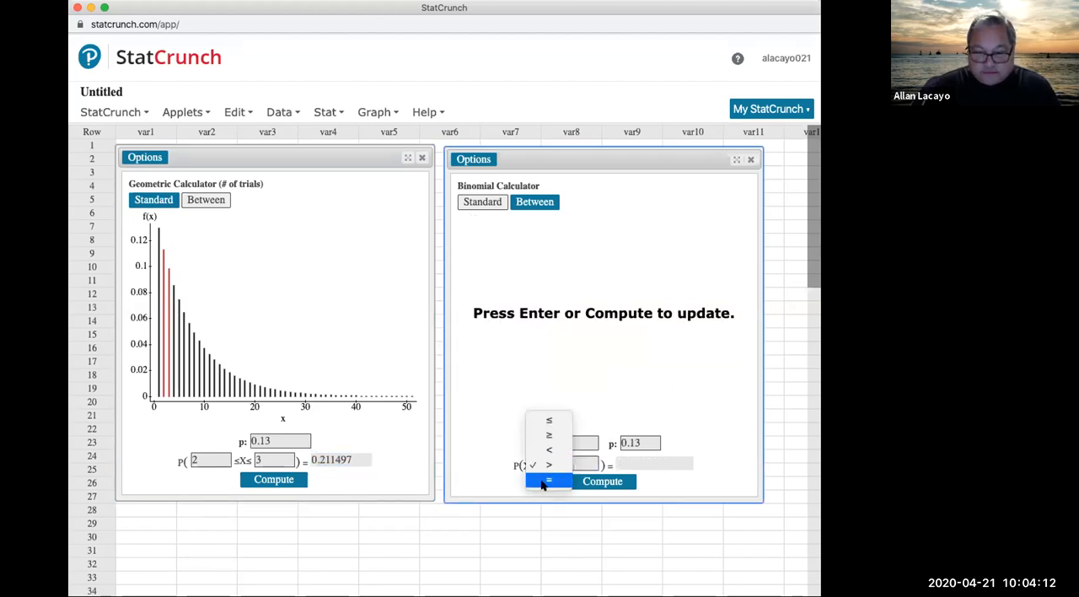
left_click(549, 481)
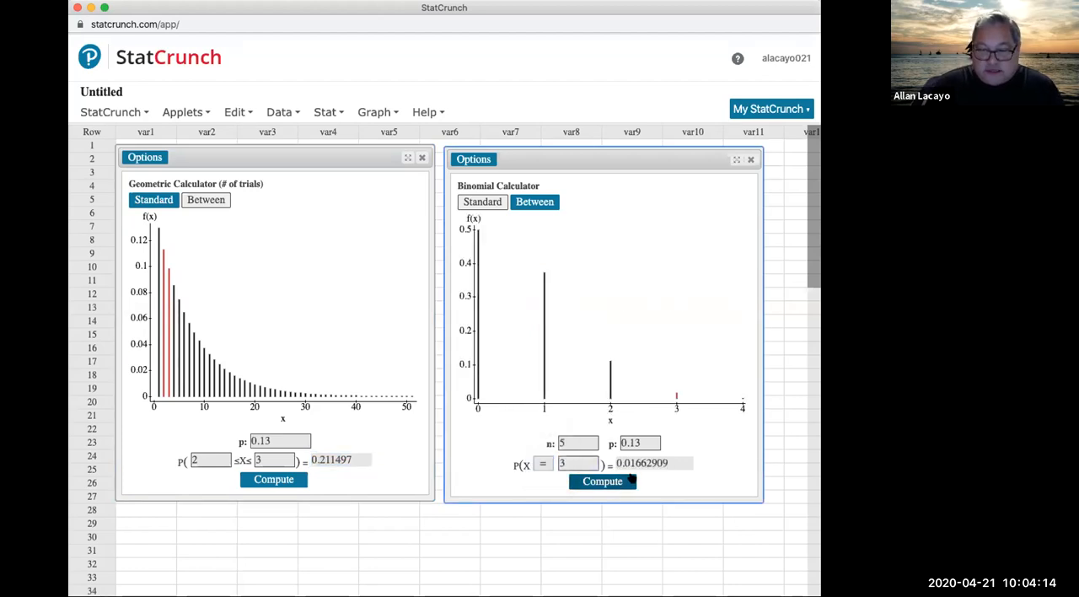
left_click(644, 462)
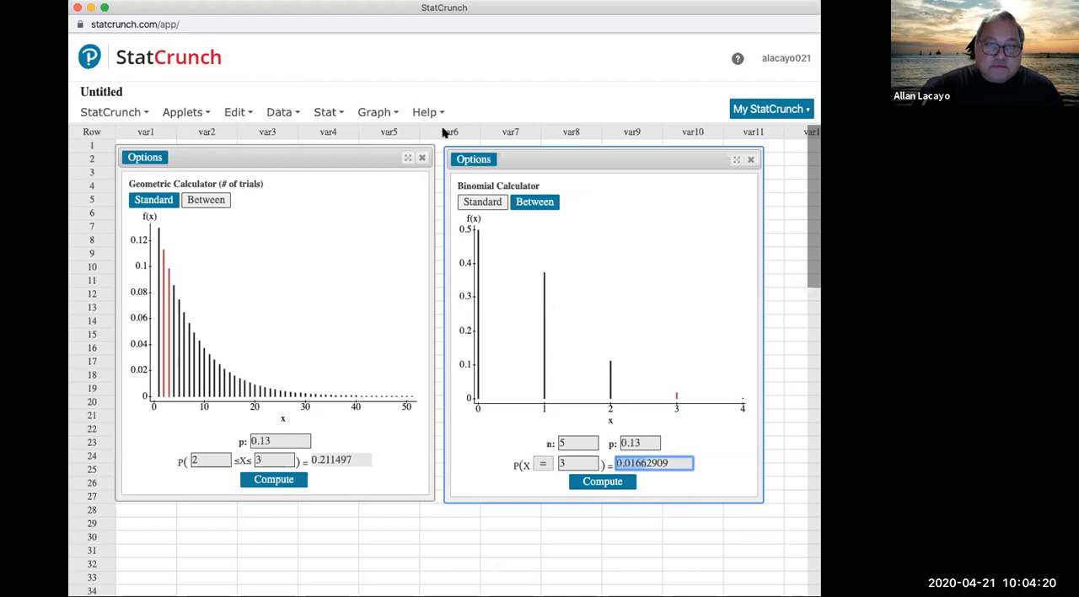
Step: Return to the homework, enter 0.0166 as part d's probability, submit it and dismiss the feedback
key("ctrl+Up")
left_click(439, 269)
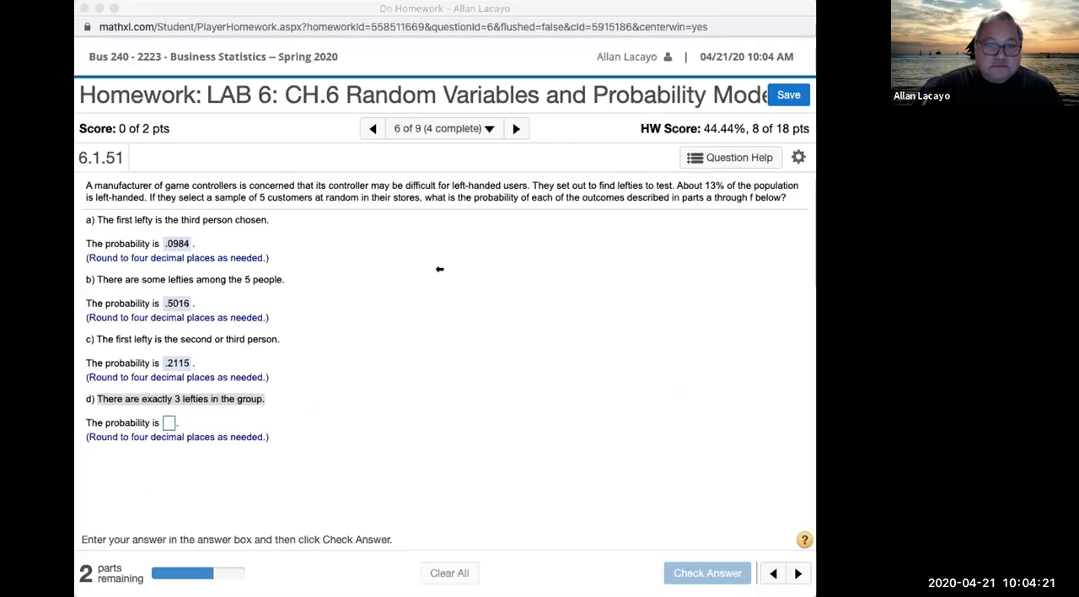
left_click(442, 8)
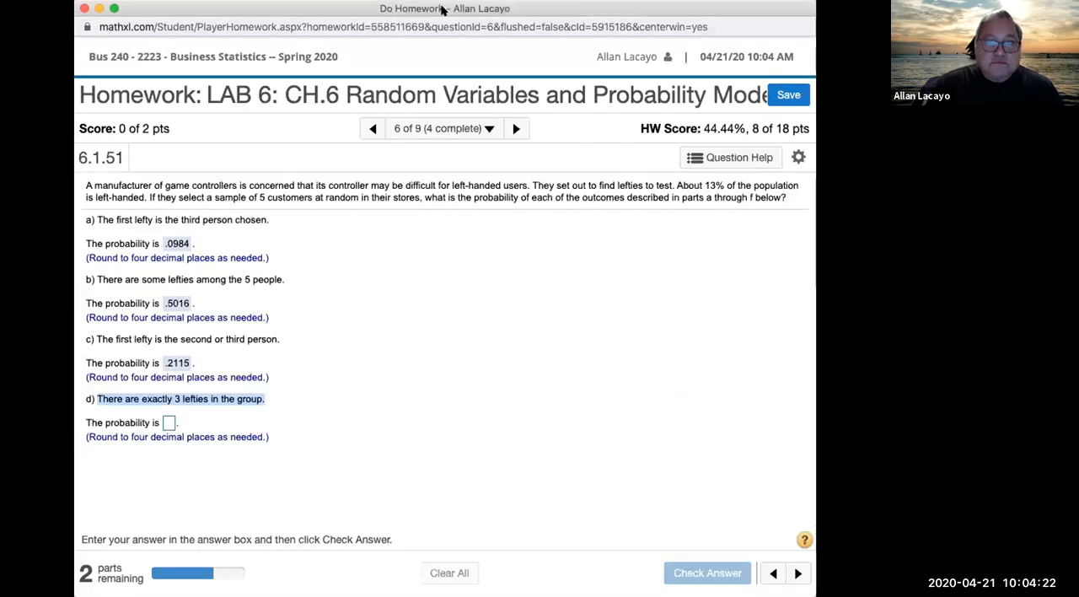
left_click(168, 424)
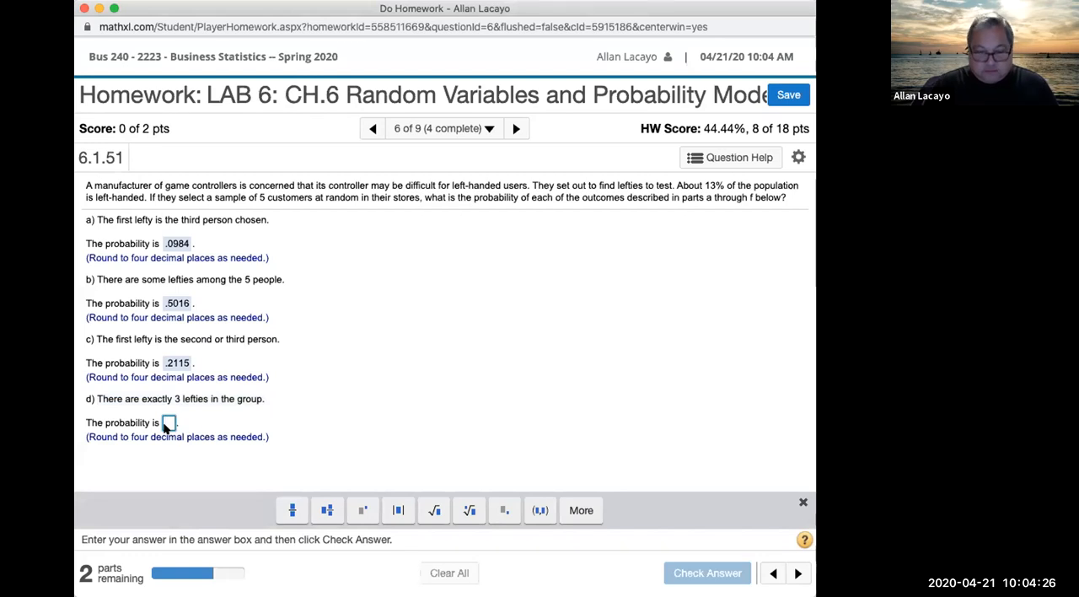
type("0.0166")
key("Return")
left_click(436, 398)
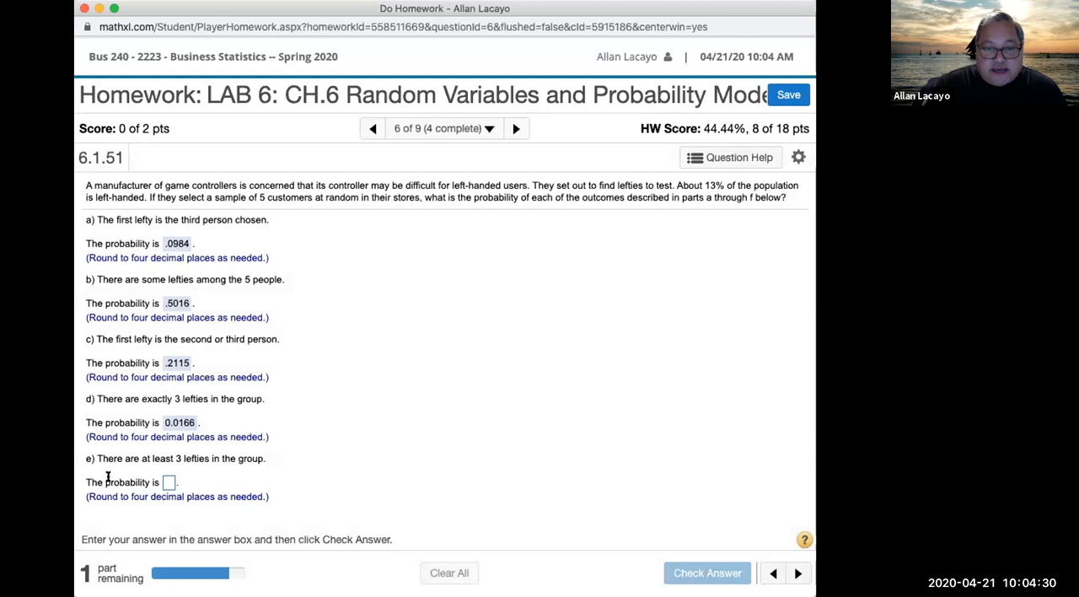
Step: Highlight part e's "at least 3 lefties" wording, then in StatCrunch compute the binomial probability of X ≥ 3 and select the result
left_click_drag(127, 458, 378, 452)
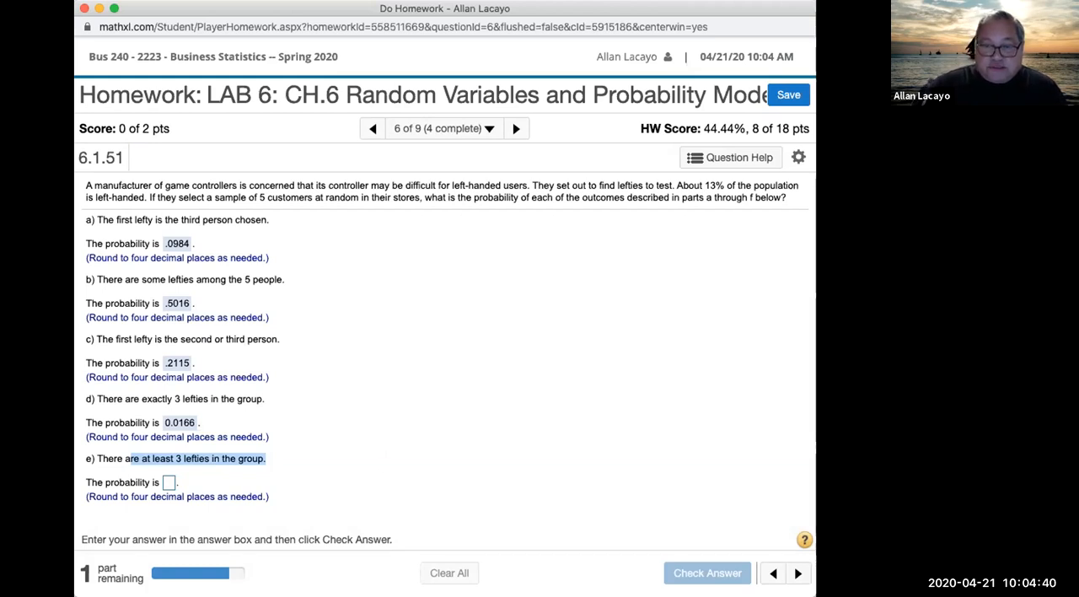
key("super+Tab")
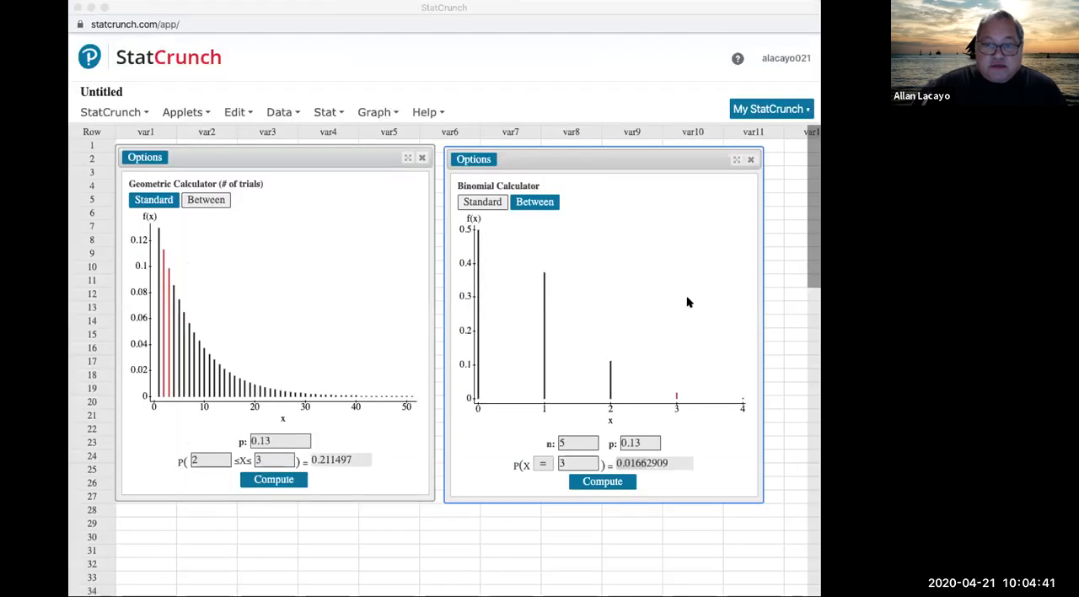
left_click(815, 229)
left_click(544, 463)
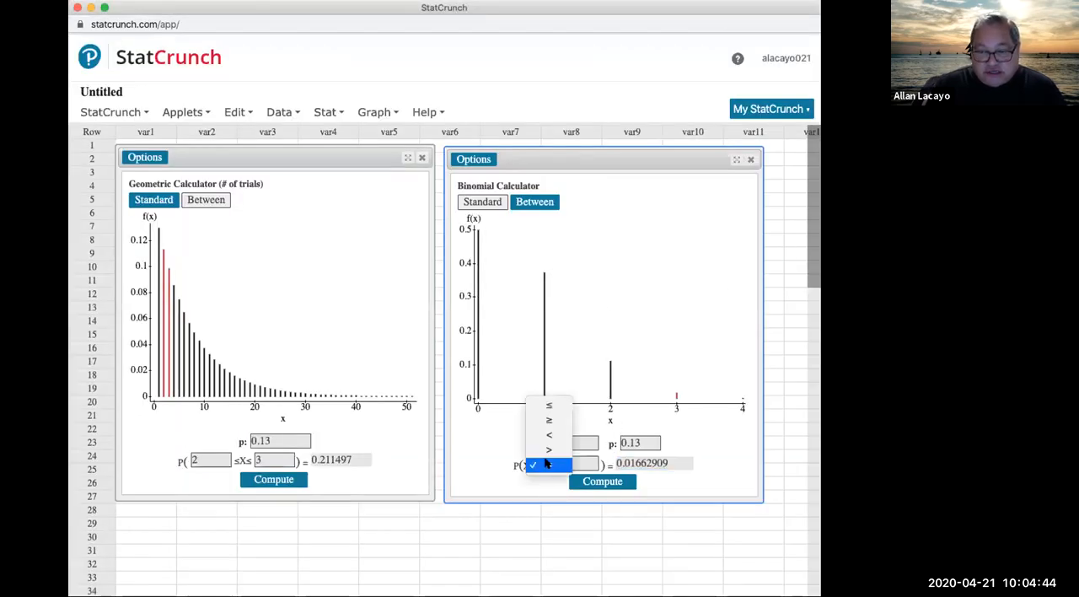
left_click(548, 422)
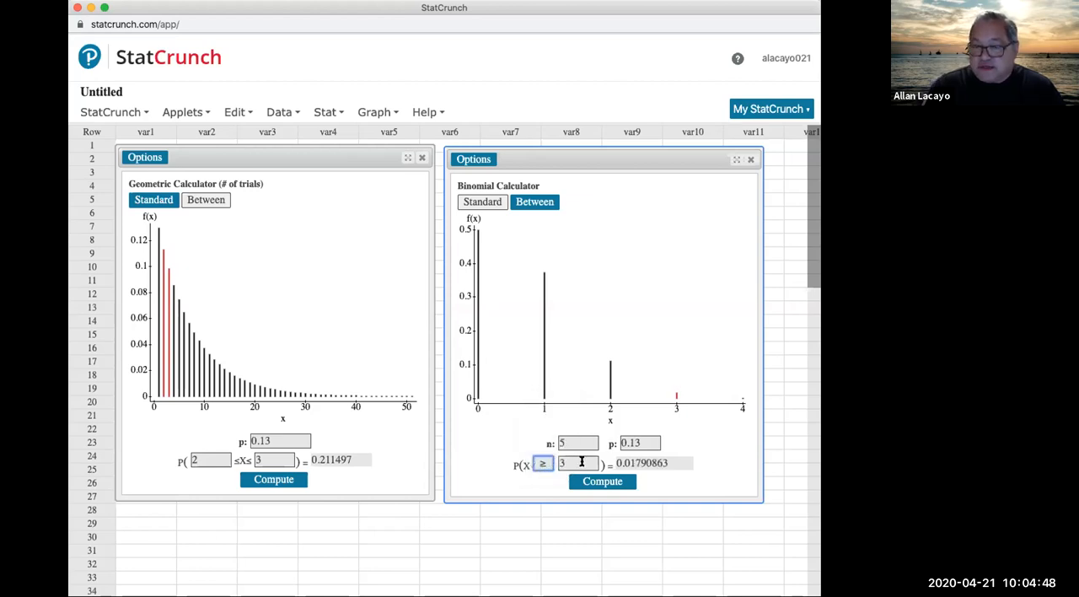
left_click(617, 484)
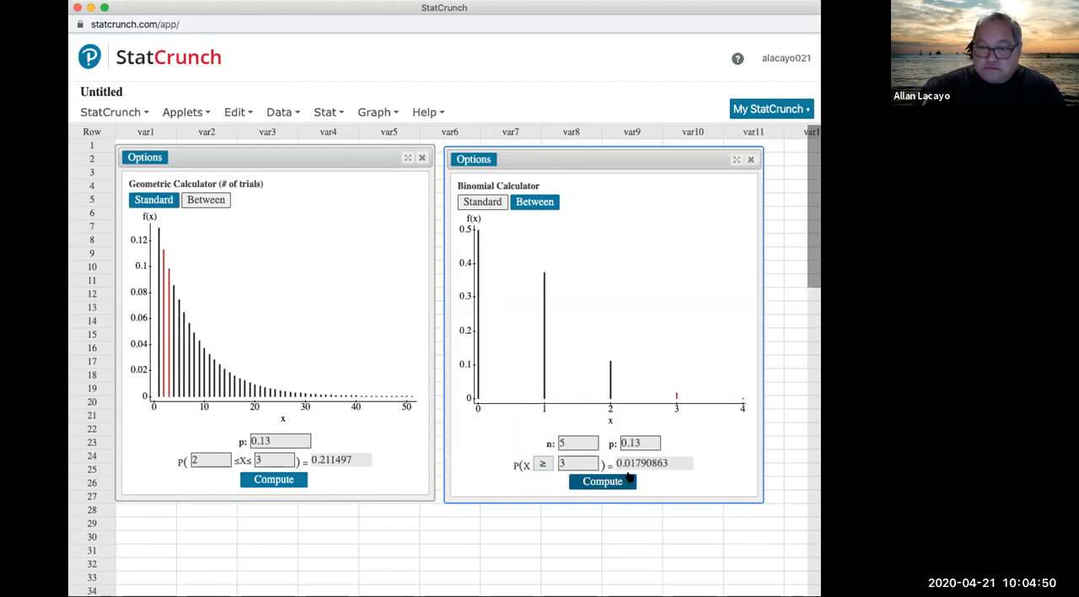
left_click(632, 462)
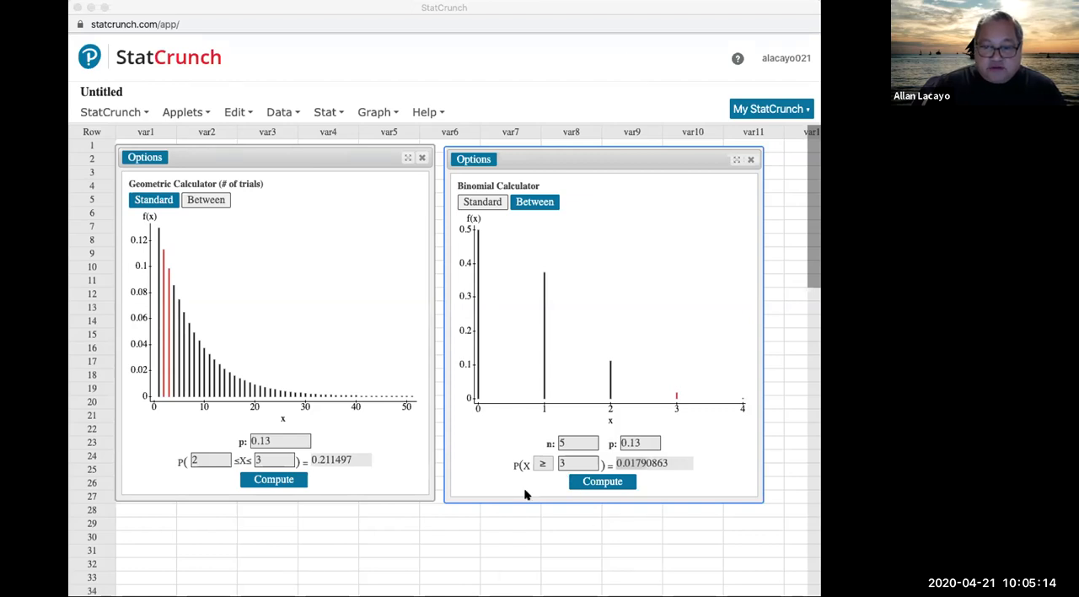
Step: In StatCrunch, change the binomial calculator's comparison to ≤ with X value 3, compute the probability and select the result
left_click(552, 481)
left_click(544, 465)
left_click(544, 465)
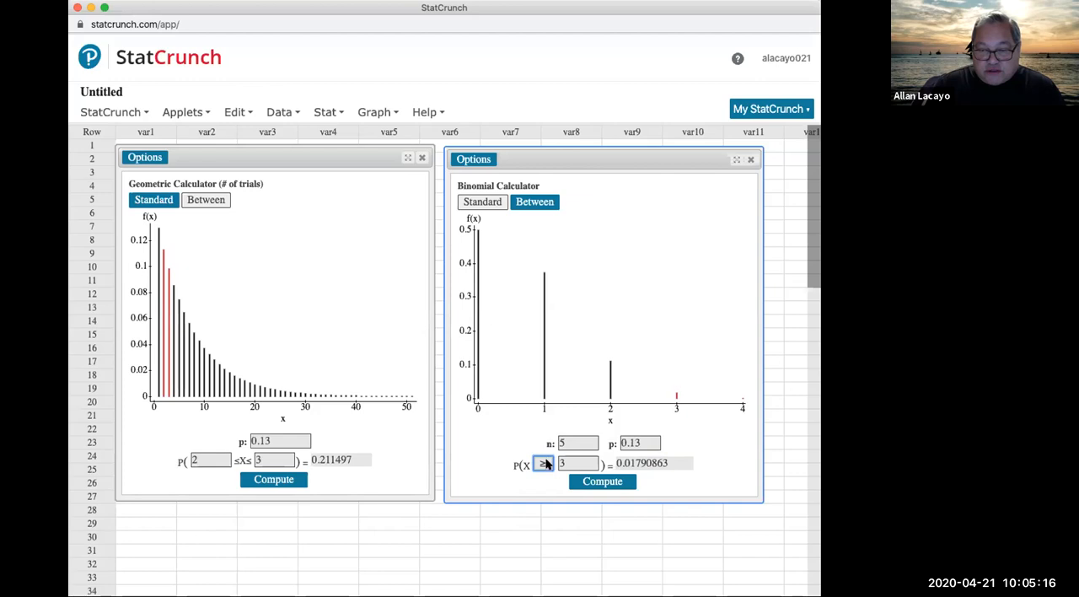
left_click(545, 464)
left_click(547, 452)
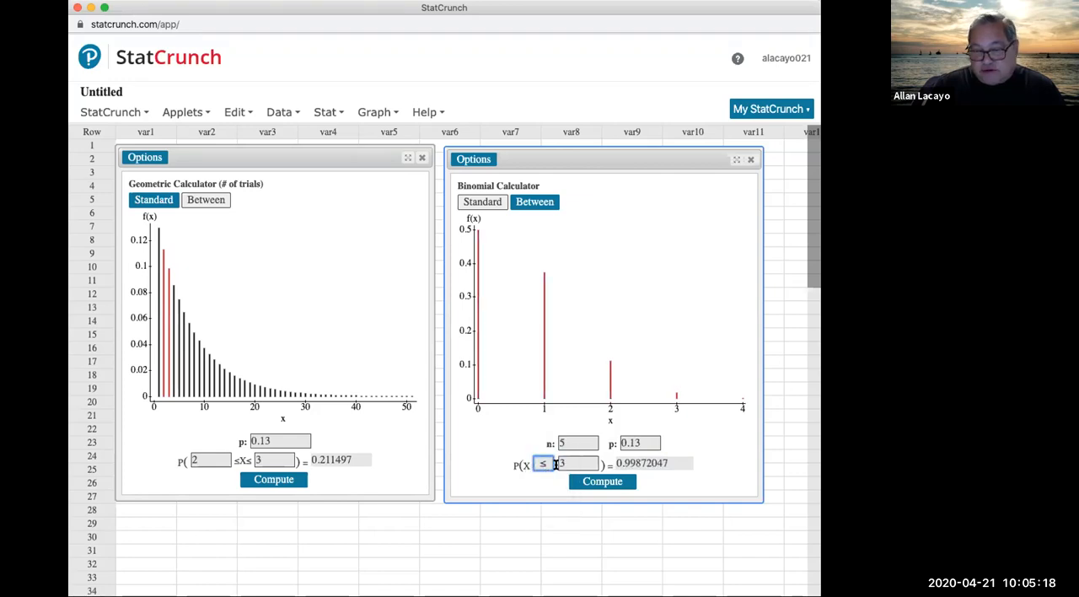
left_click(611, 481)
double_click(640, 463)
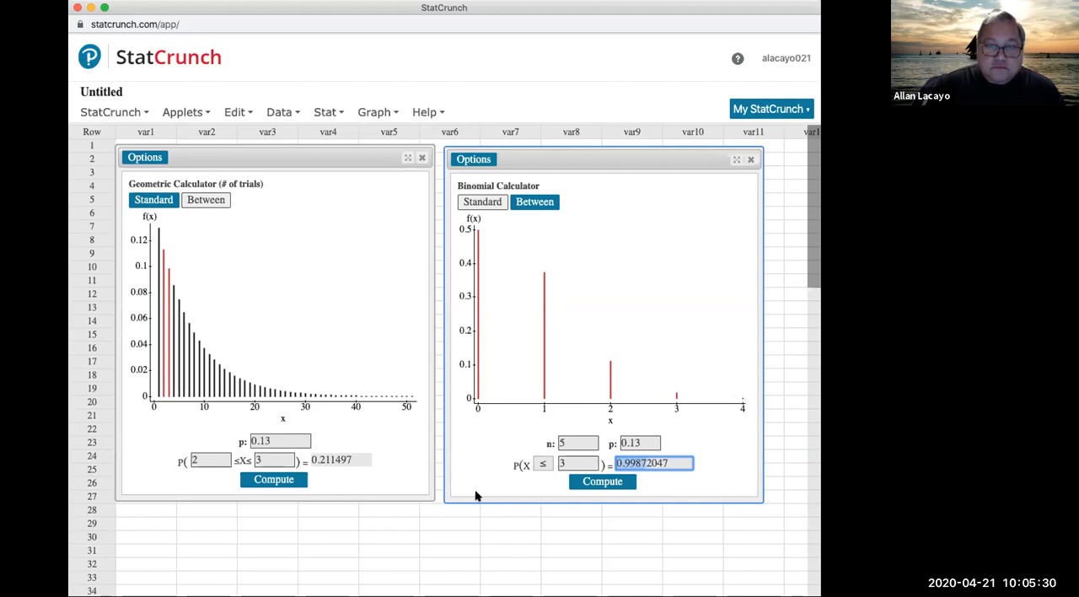
Step: Return to the homework, enter 0.9987 as part f's probability and submit it
key("ctrl+Up")
left_click(368, 6)
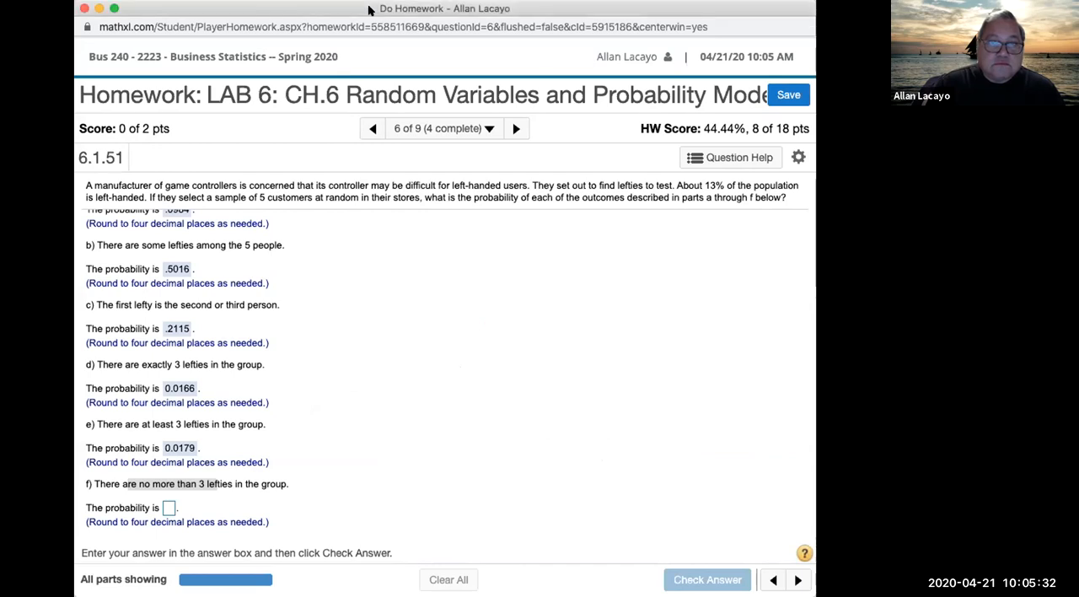
left_click(169, 507)
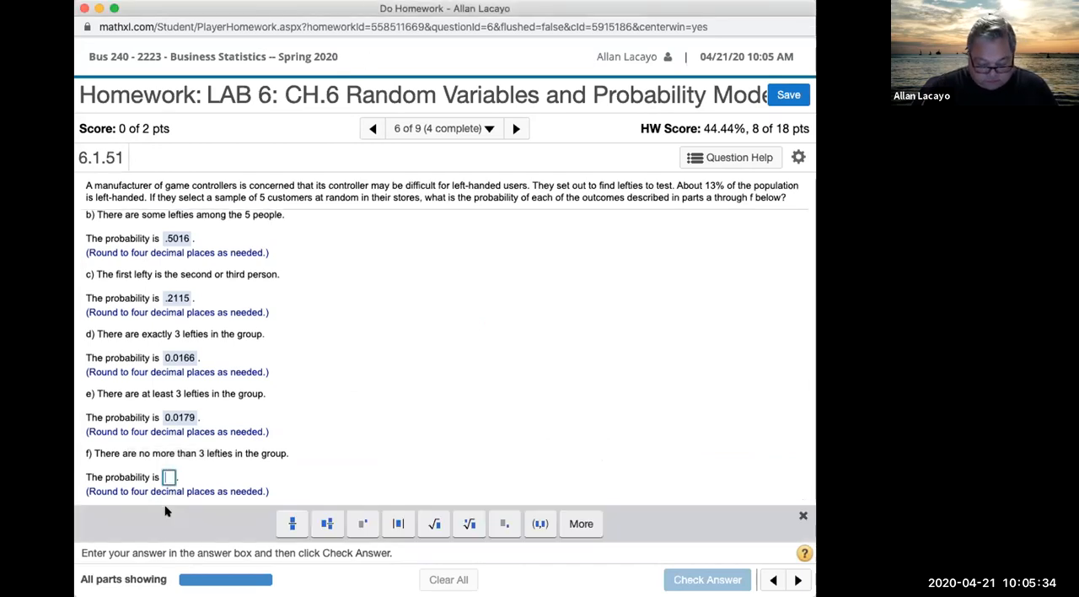
type("0.9987")
left_click(342, 453)
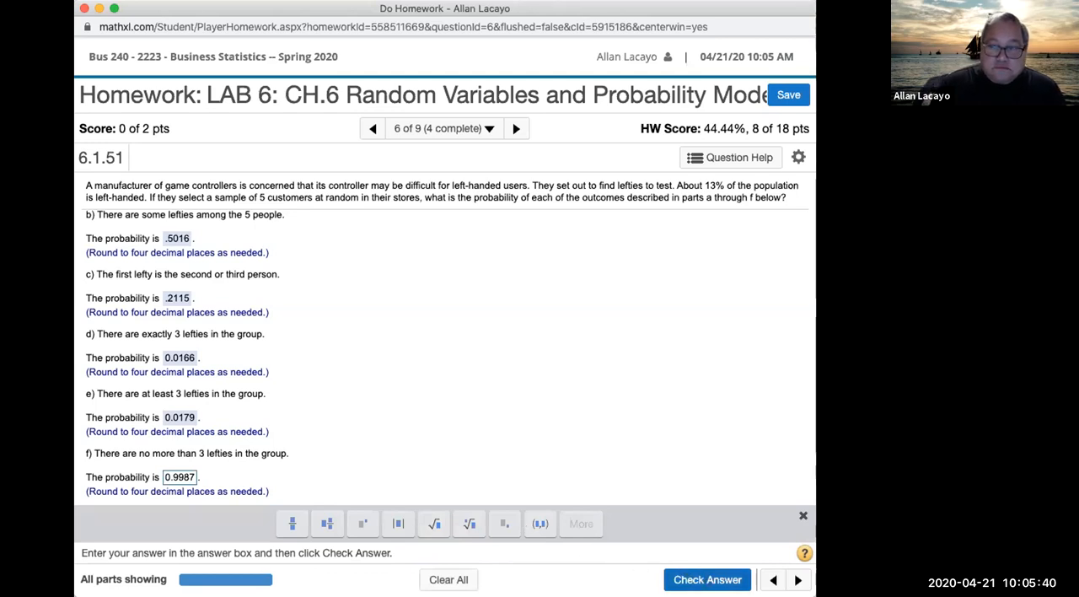
left_click(707, 579)
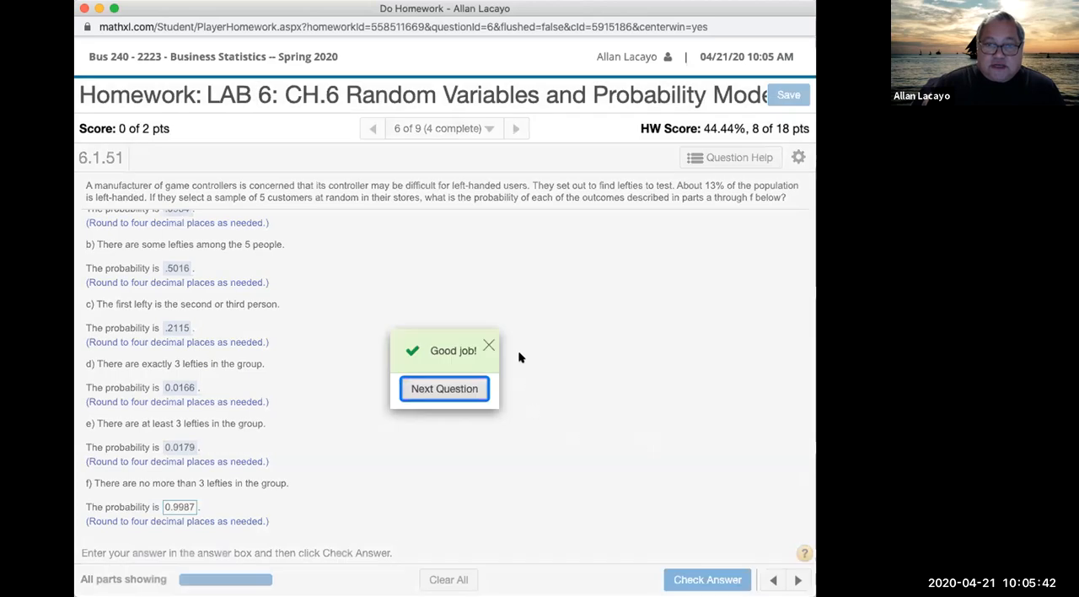
Step: Dismiss the answer feedback and highlight the statements of parts d, e and f one after another
left_click(487, 346)
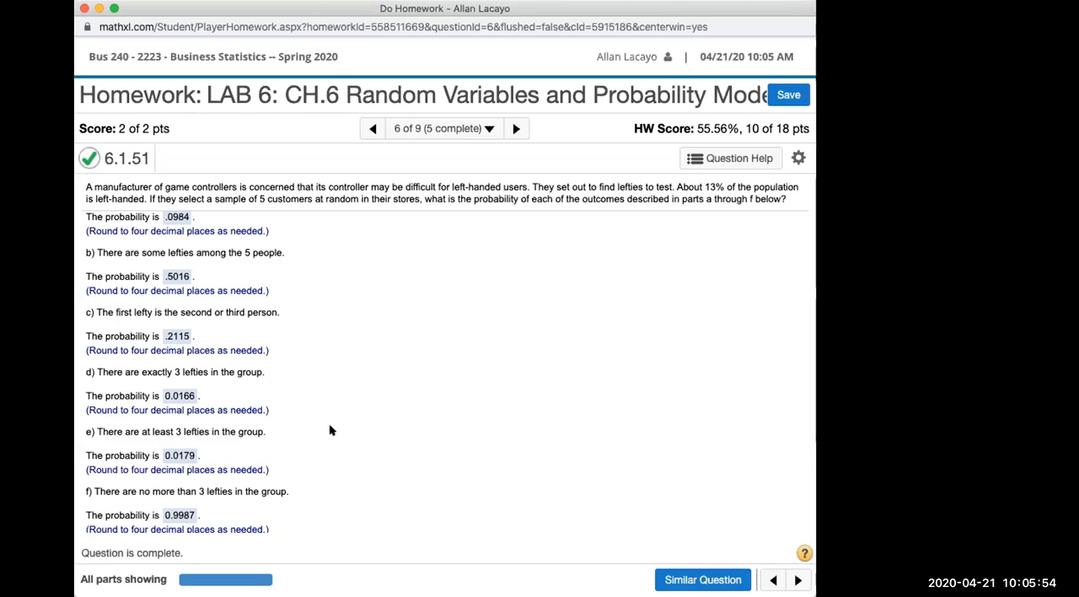
left_click_drag(95, 371, 257, 382)
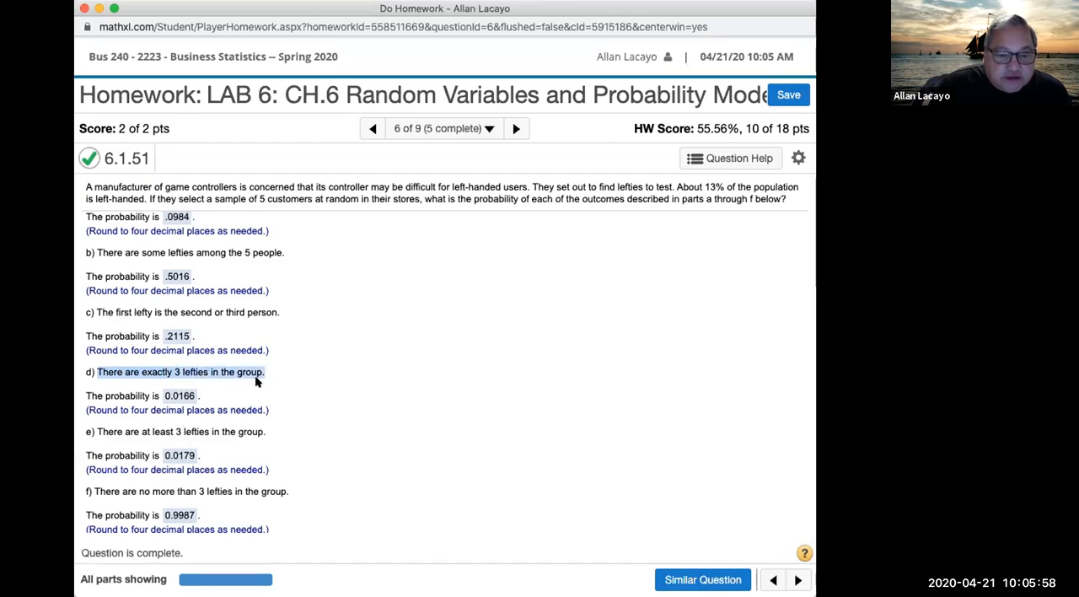
left_click_drag(98, 430, 279, 428)
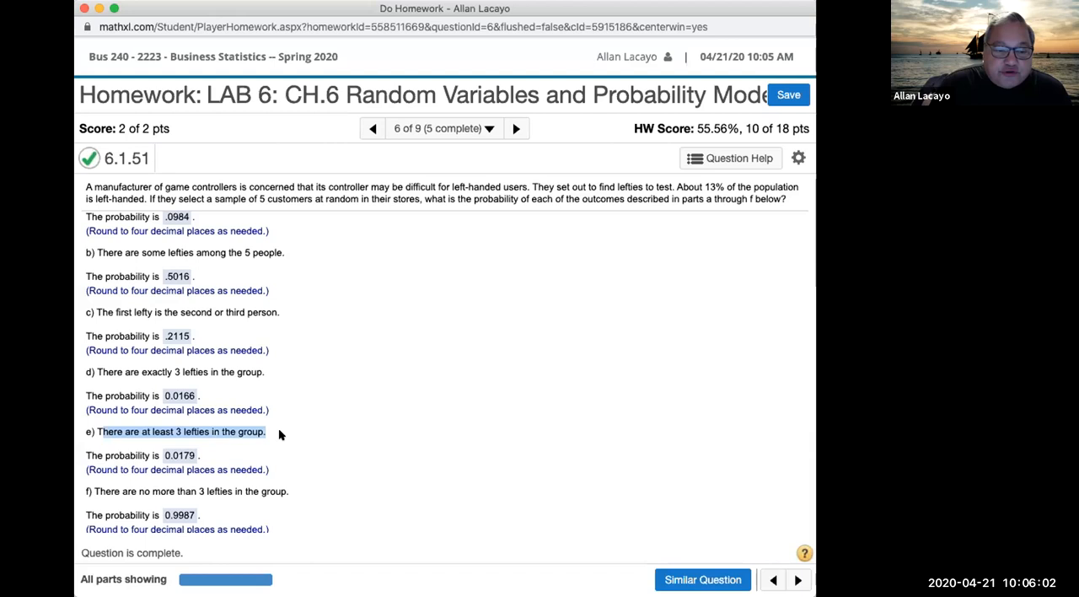
left_click_drag(91, 489, 287, 490)
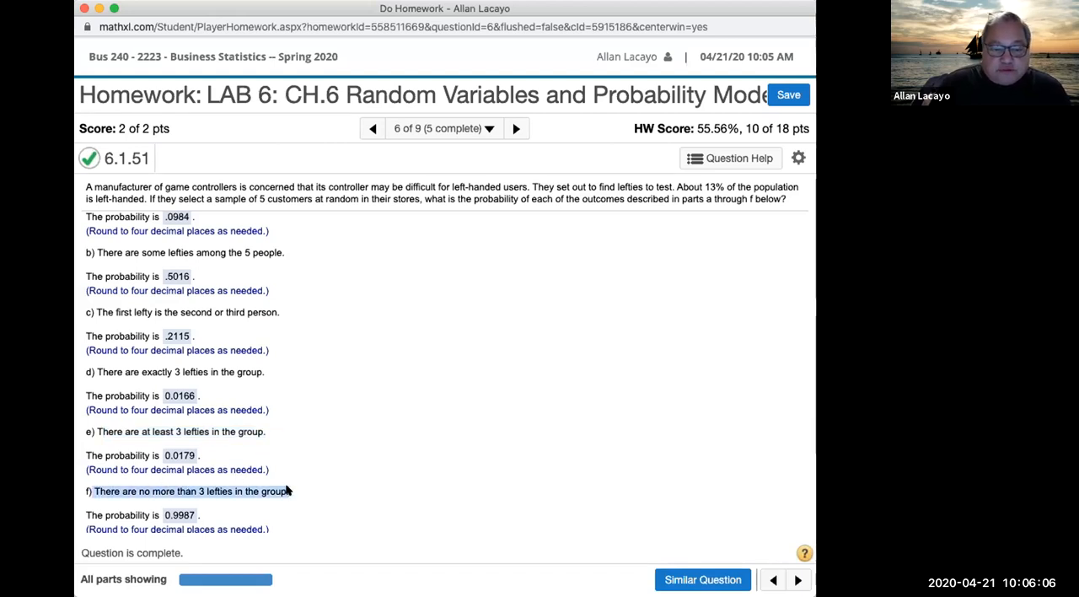
left_click(189, 487)
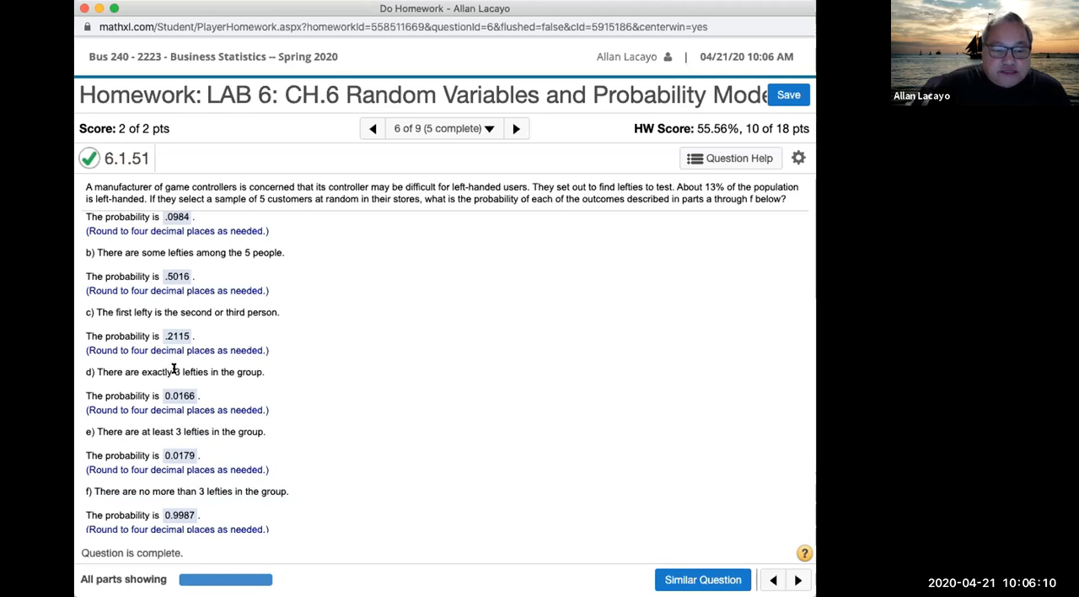
Step: Highlight the key wording "exactly" in part d, "at least" in part e and "no more than" in part f
double_click(142, 371)
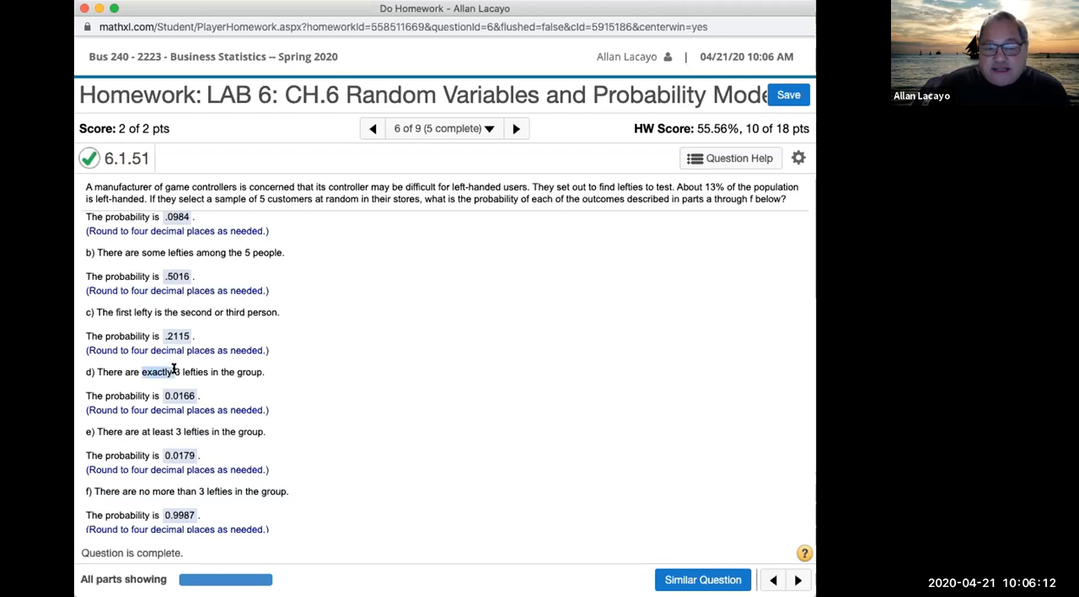
left_click_drag(140, 432, 182, 431)
left_click(139, 487)
left_click_drag(138, 487, 198, 491)
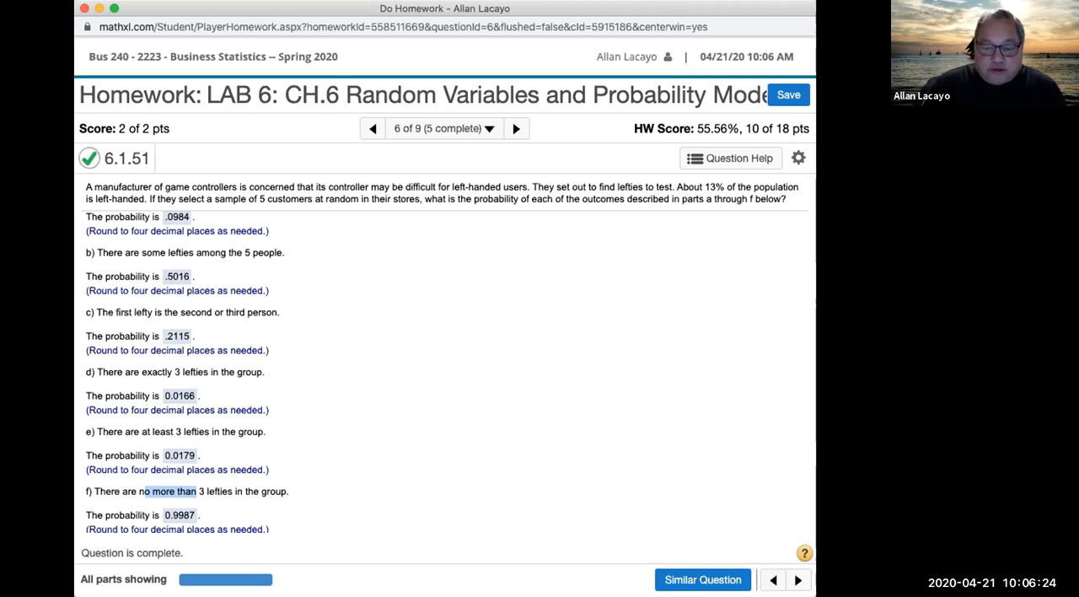
Step: Switch to StatCrunch and compare the binomial probabilities for X value 3 using =, >, <, ≥ and ≤ in turn
left_click(518, 194)
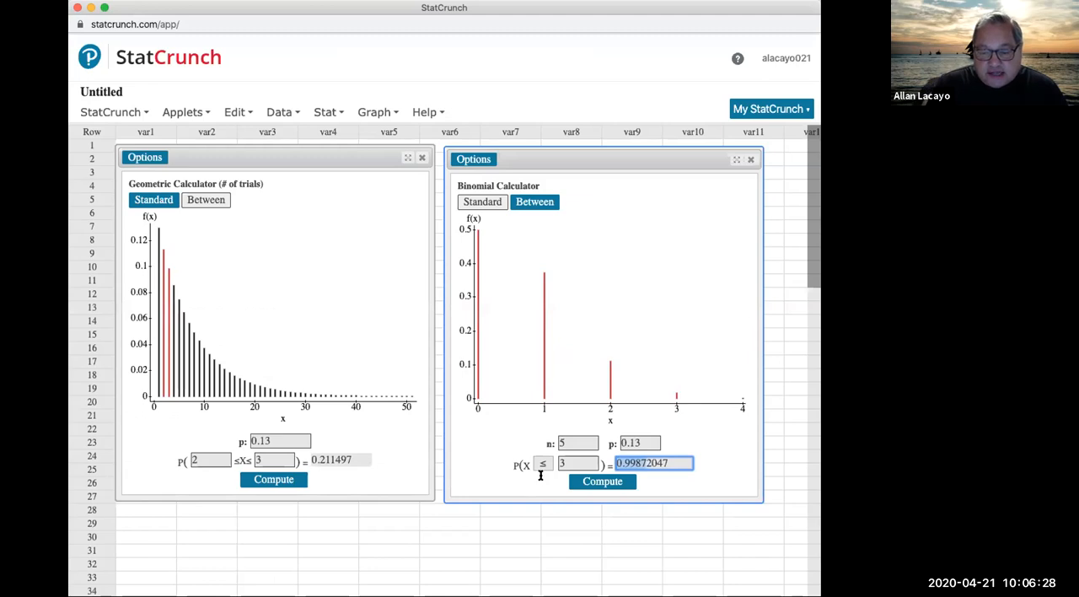
left_click(541, 464)
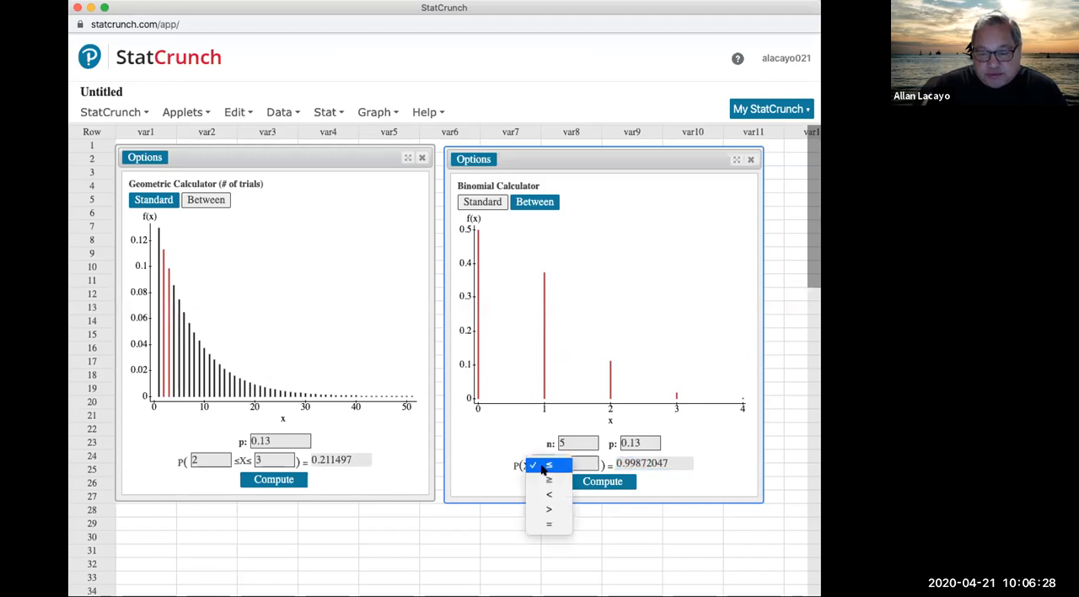
left_click(558, 525)
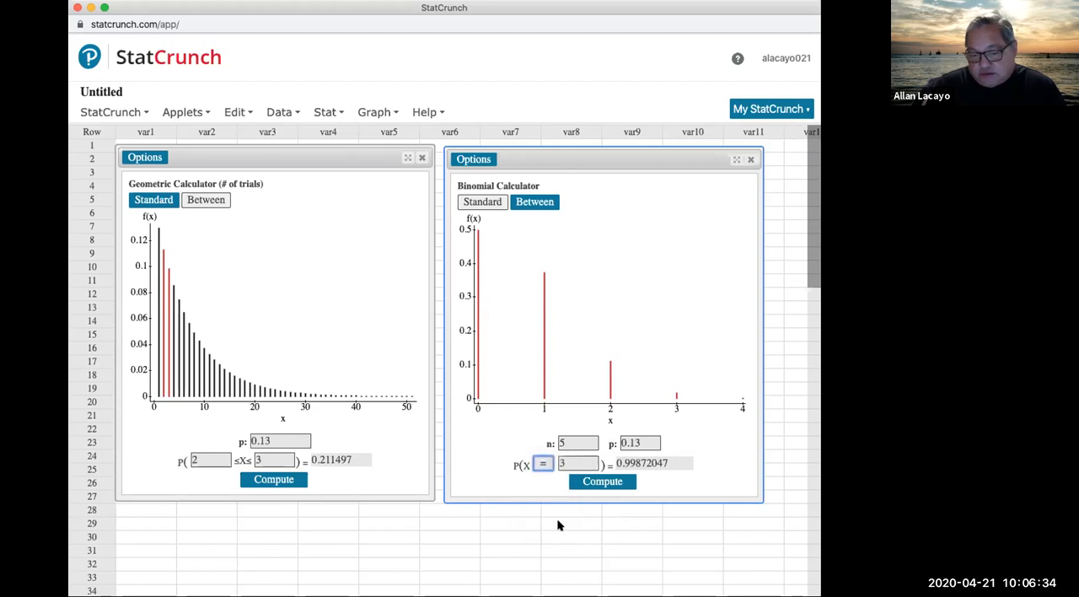
left_click(547, 464)
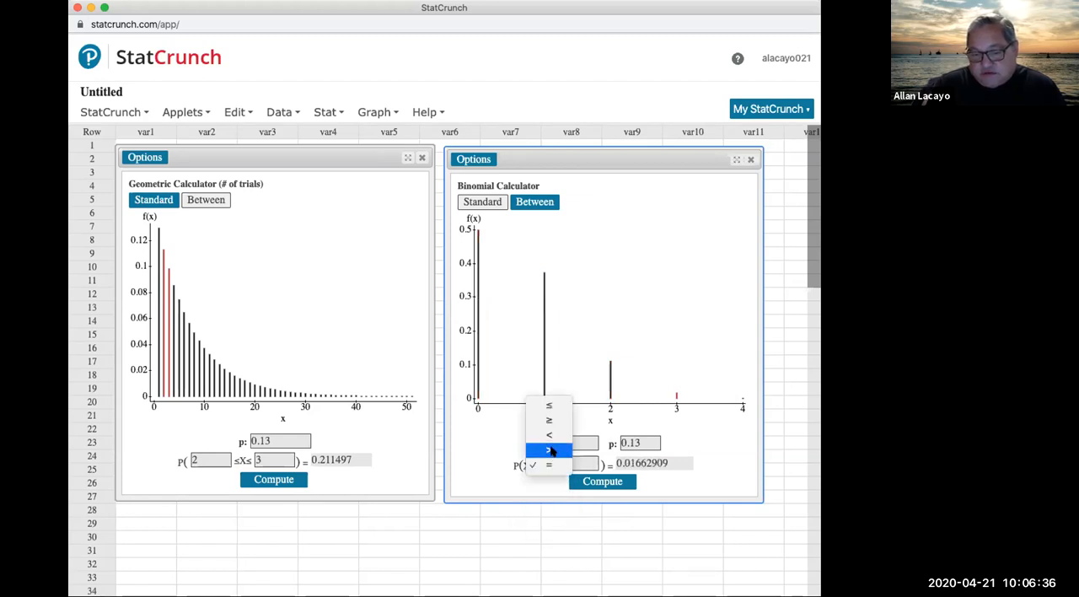
left_click(550, 452)
left_click(547, 465)
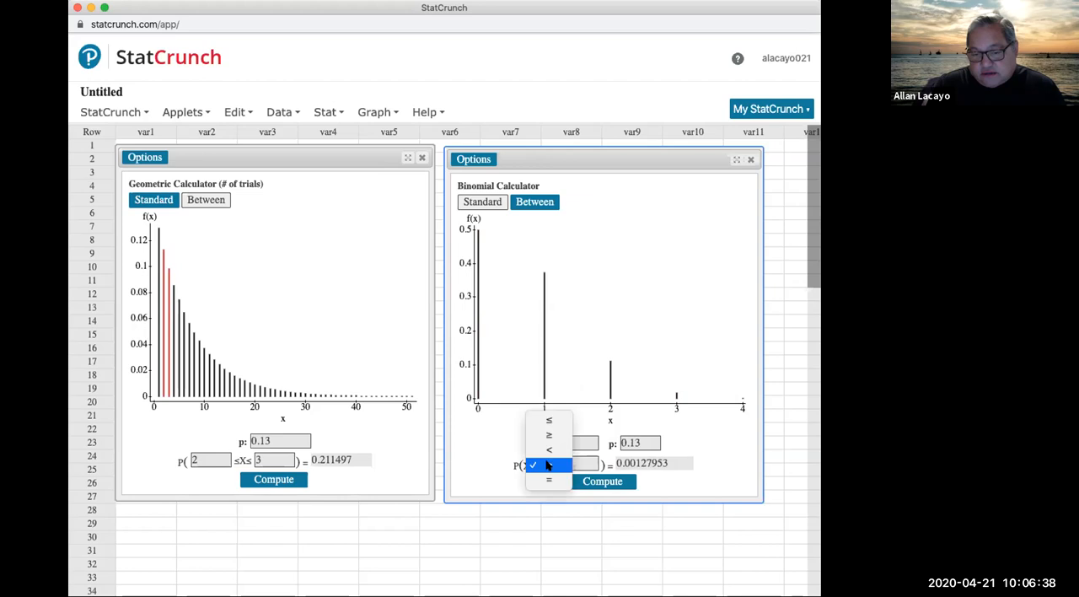
left_click(547, 451)
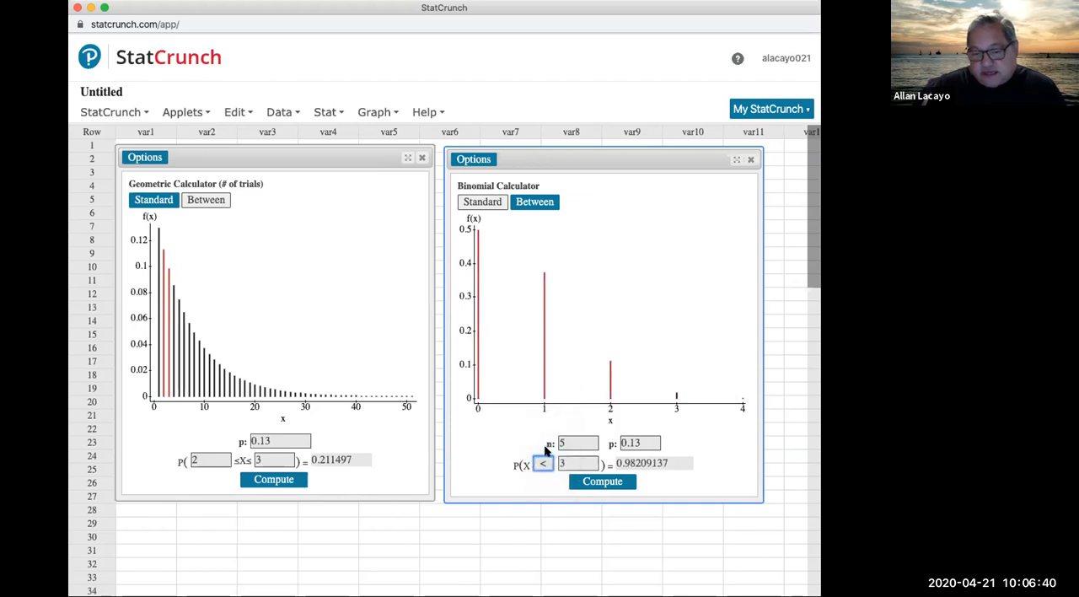
left_click(544, 463)
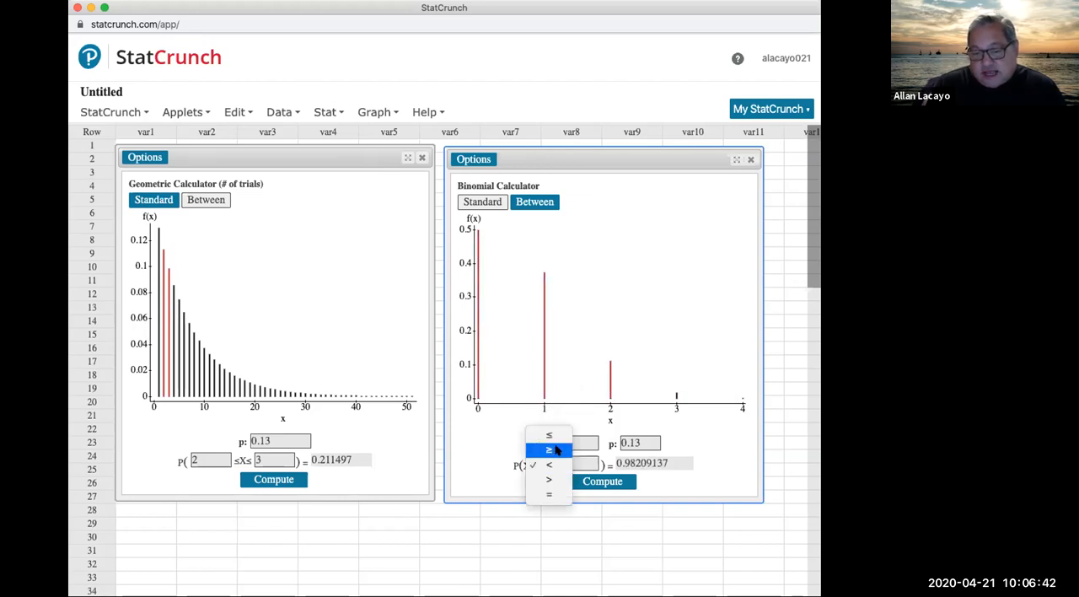
left_click(556, 451)
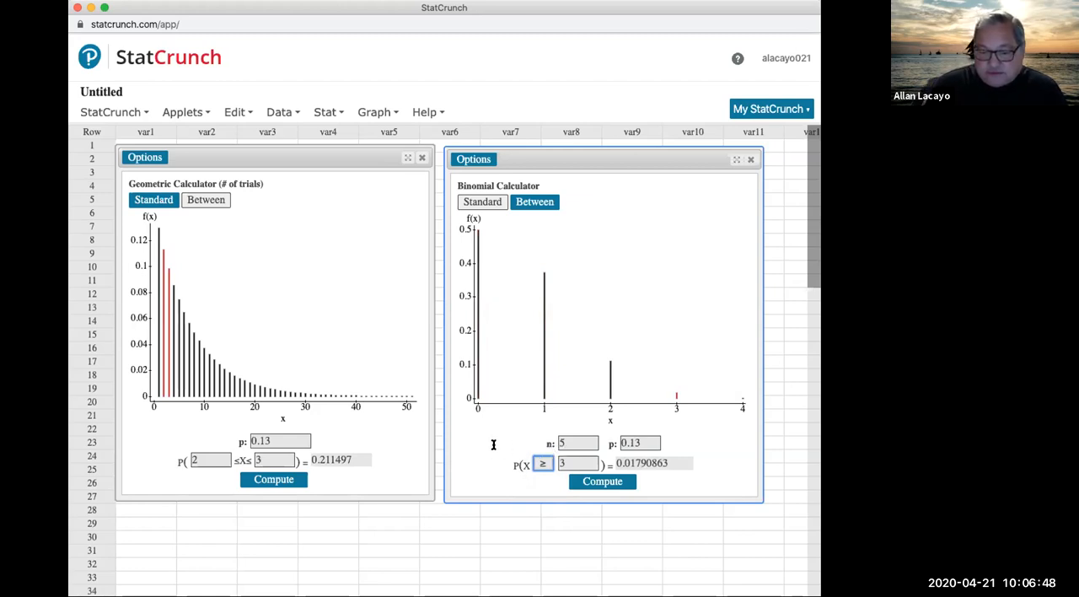
left_click(543, 465)
left_click(549, 450)
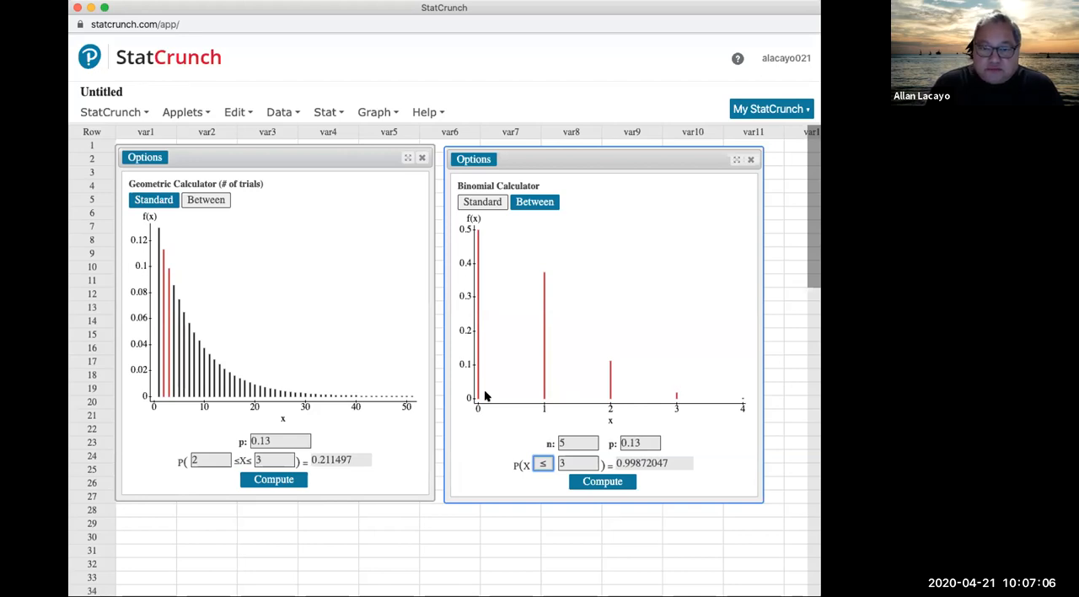
Step: Move the binomial calculator below row 7 of the sheet, then enter "at least" with quotation marks in var7 row 2 and >= in var8
left_click_drag(552, 158, 555, 262)
left_click(519, 157)
type("\"at")
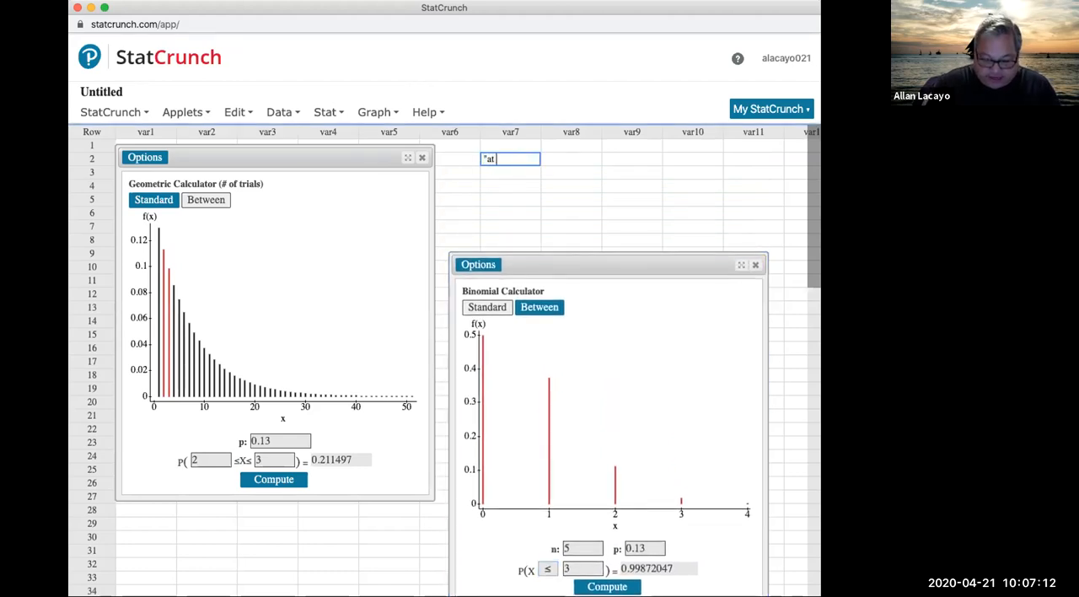
type(" least\"")
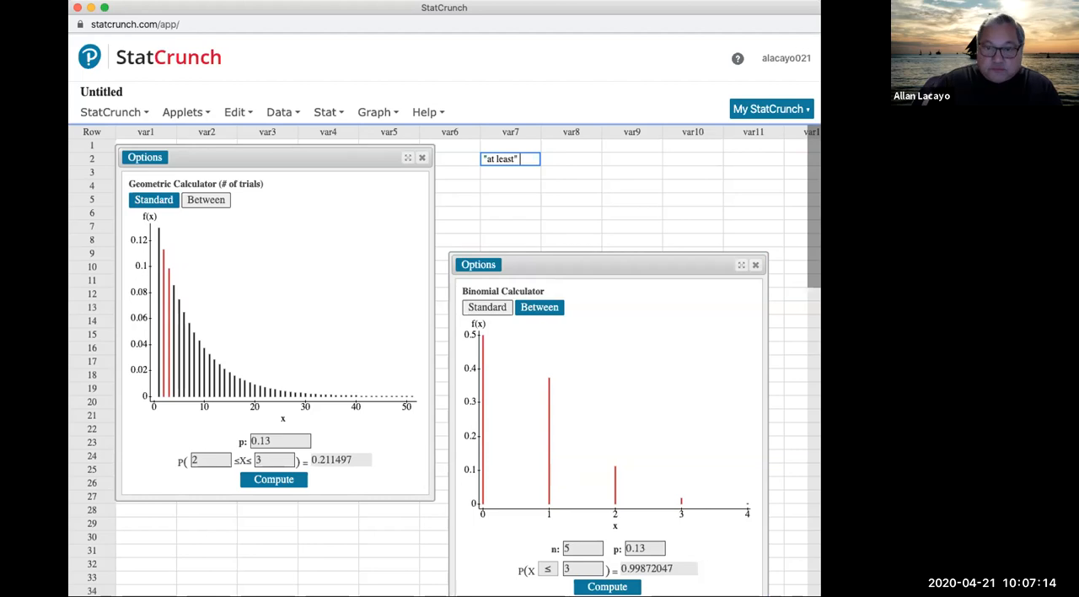
left_click(564, 157)
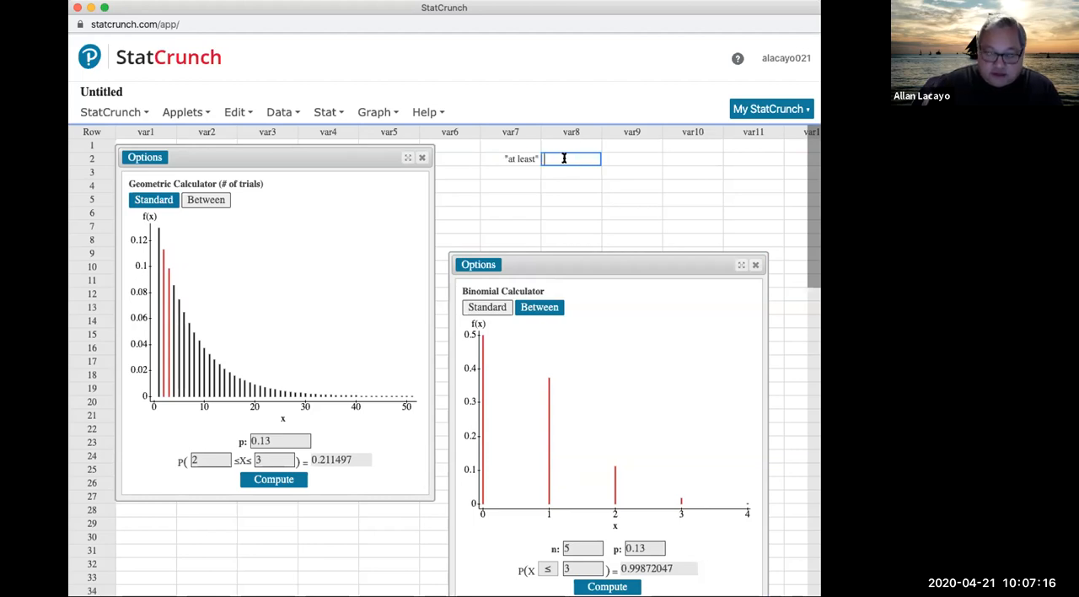
type(">=")
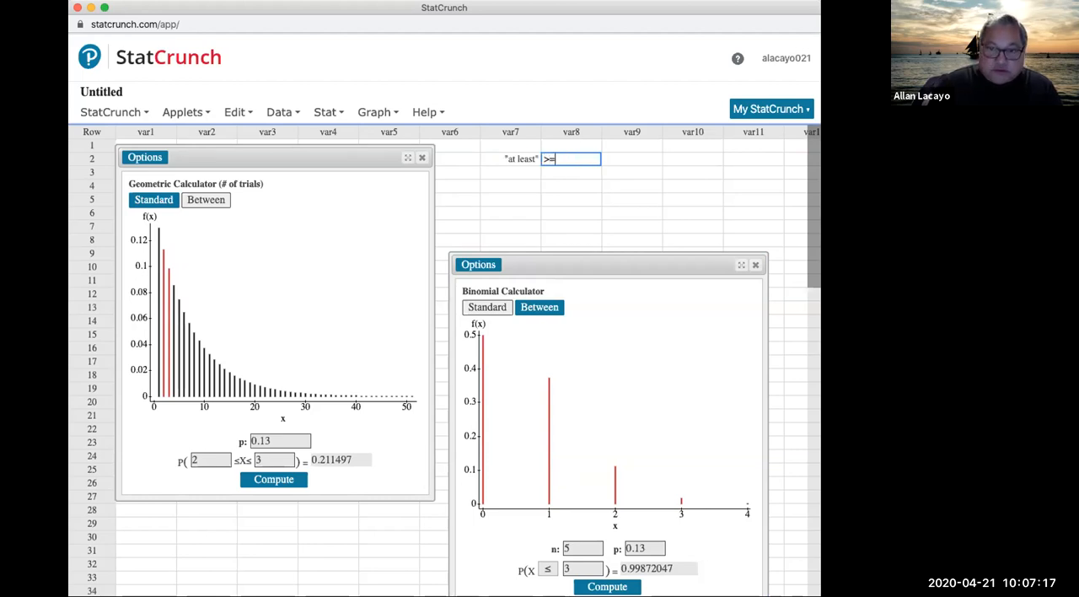
Step: Enter "at most" with quotation marks in row 3 of var7 and <= beside it in var8
left_click(512, 172)
type("\"at most")
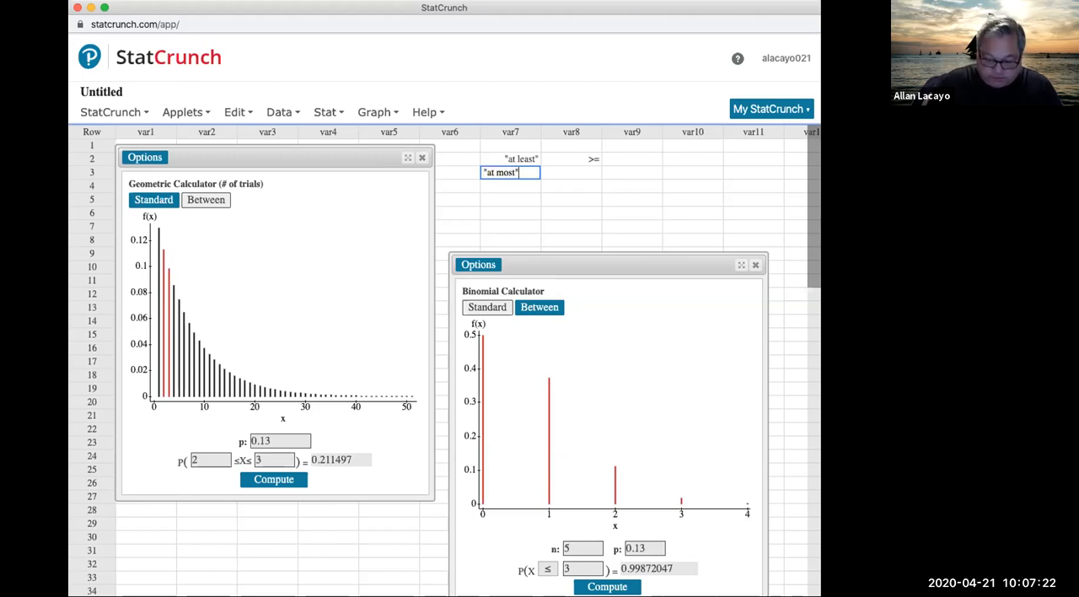
type("\"")
key("Tab")
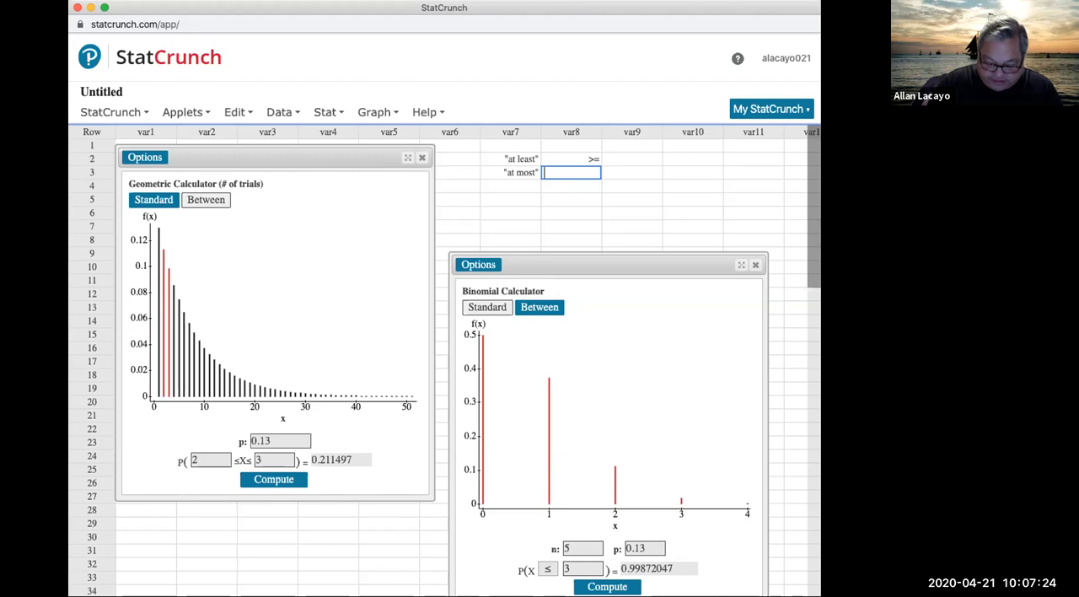
type("<=")
Step: Enter "is" ... "exactly" with quotation marks in row 4 of var7 and = beside it in var8
left_click(508, 184)
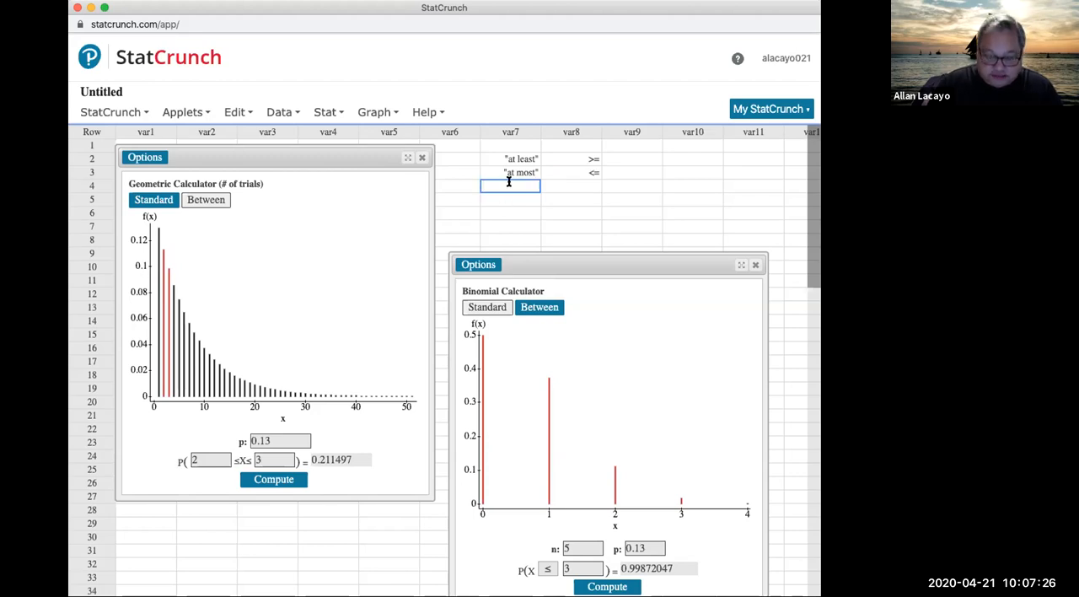
type("\"")
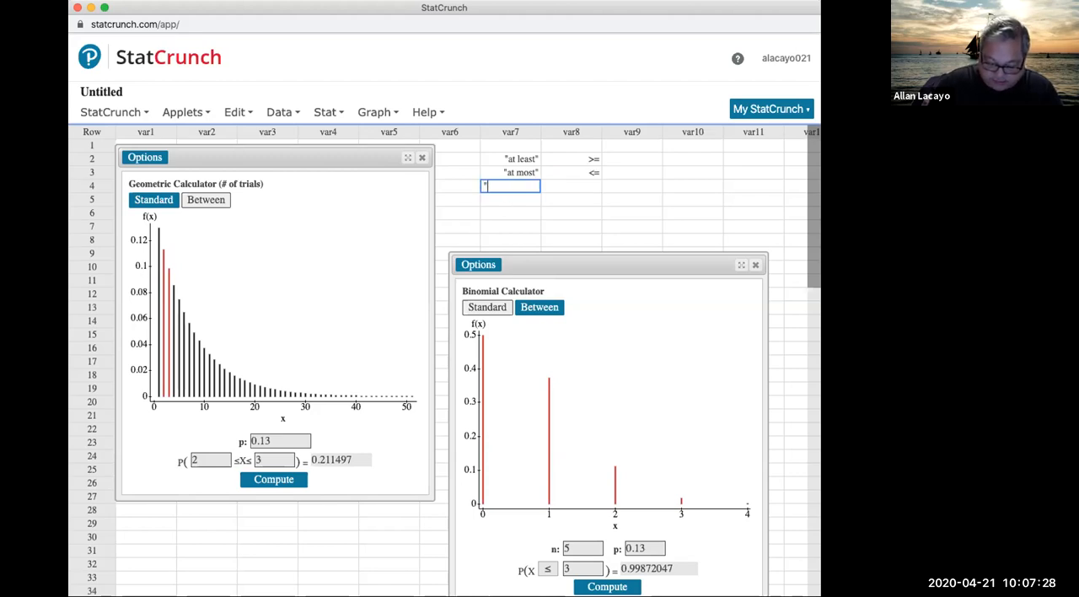
type("is\" .")
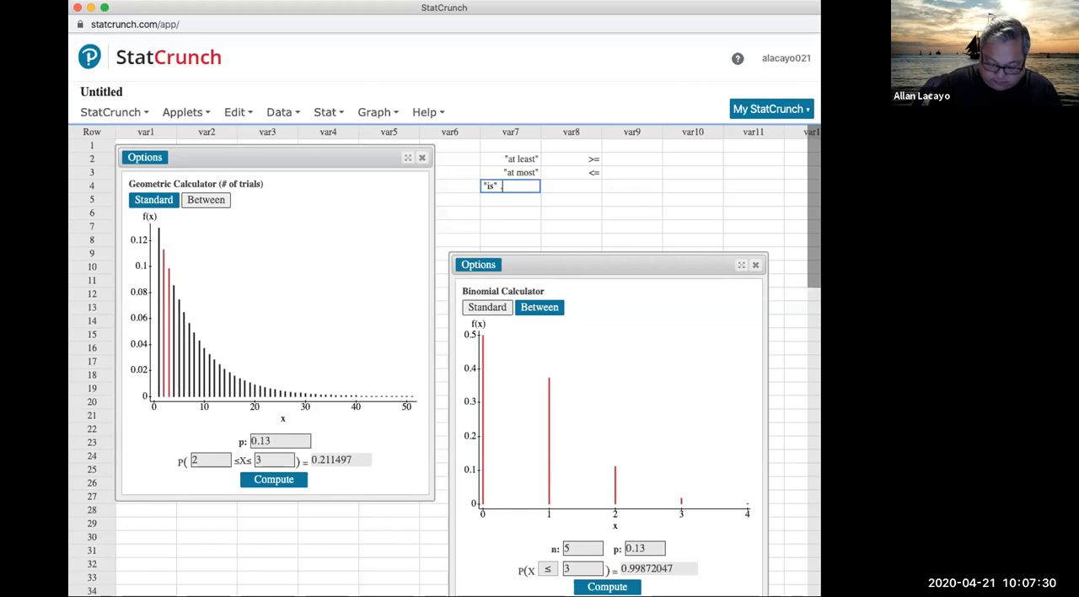
type(".. \"exactly")
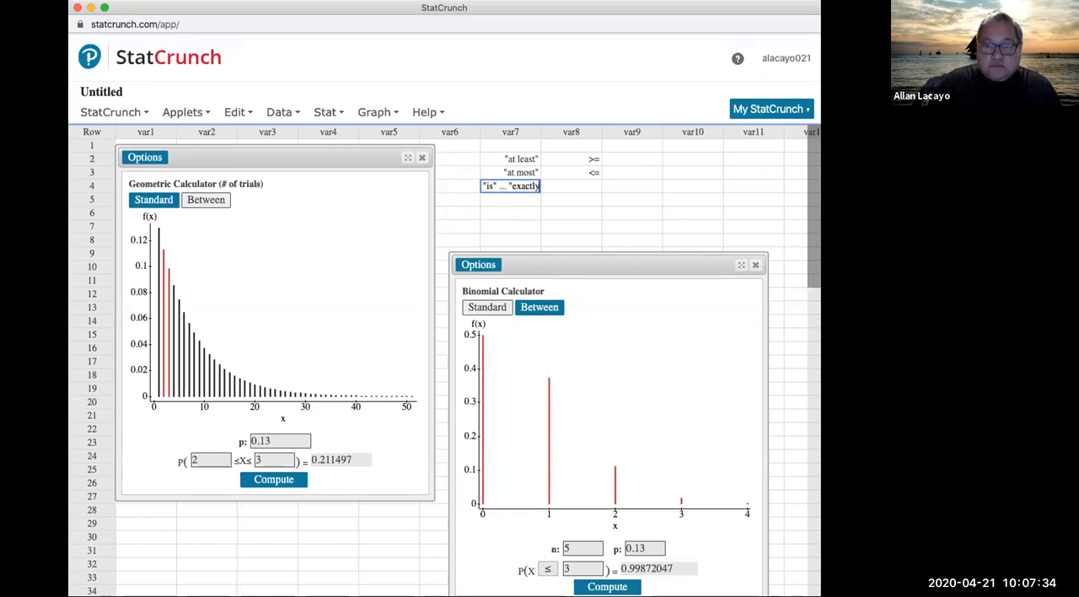
type("\"")
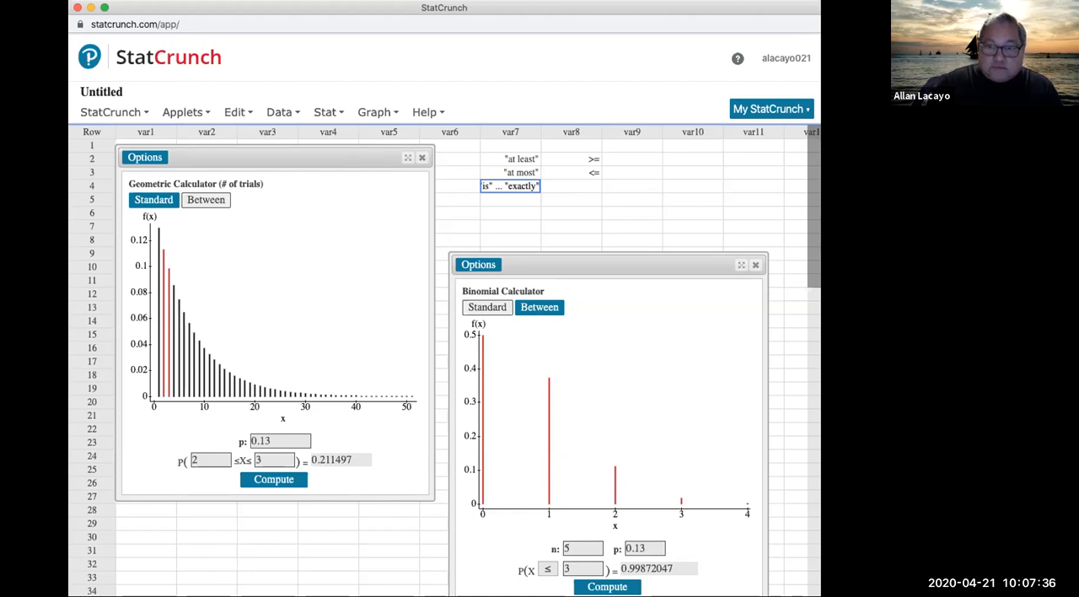
left_click(580, 185)
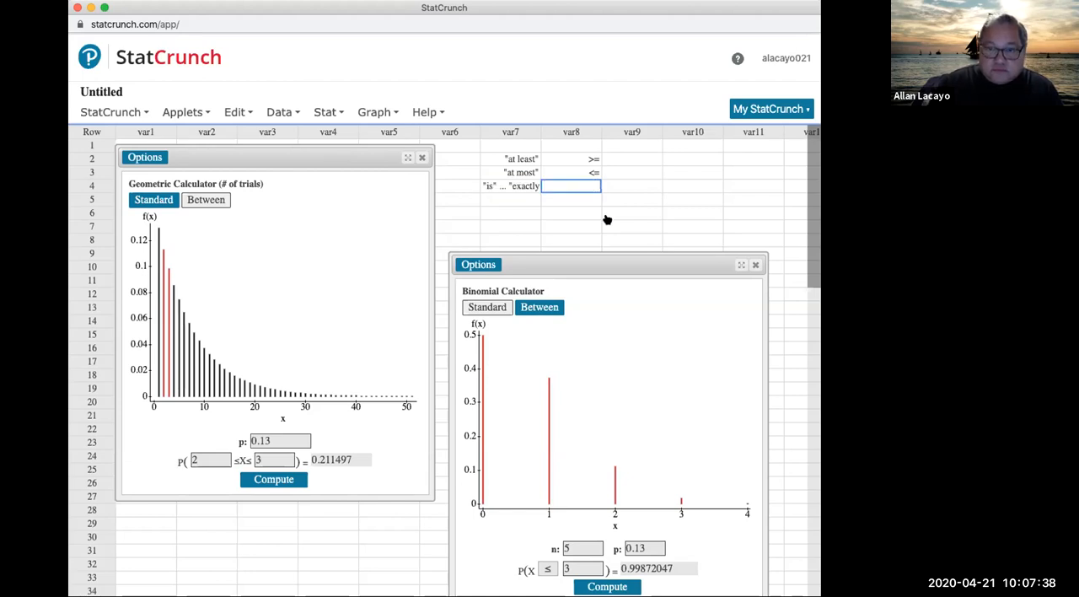
type("=")
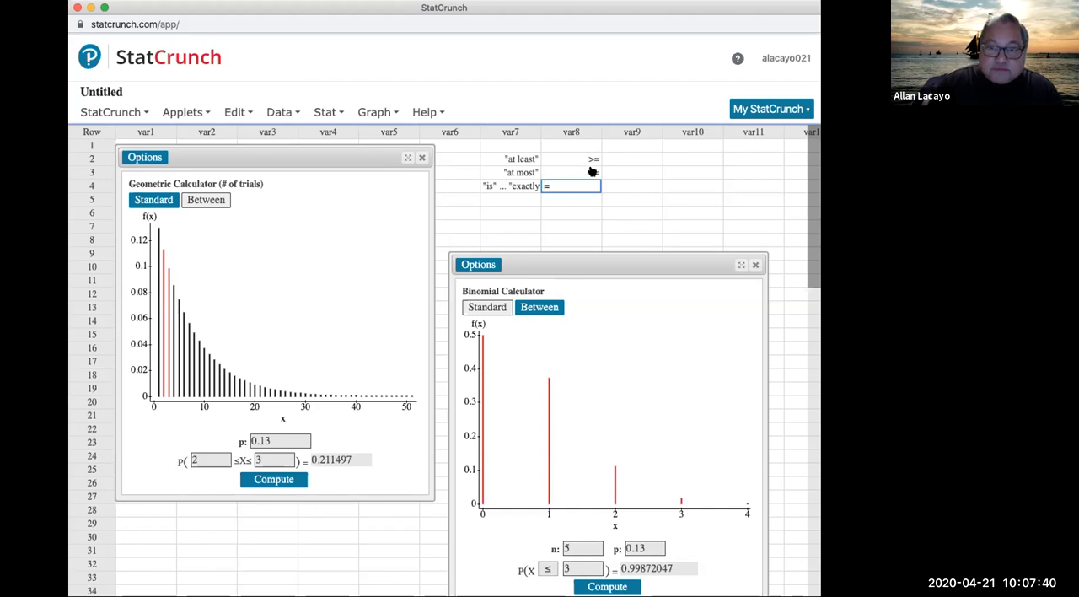
Step: Enter "some" with quotation marks in row 5 of var7 and > 0 beside it in var8
left_click(530, 199)
type("some")
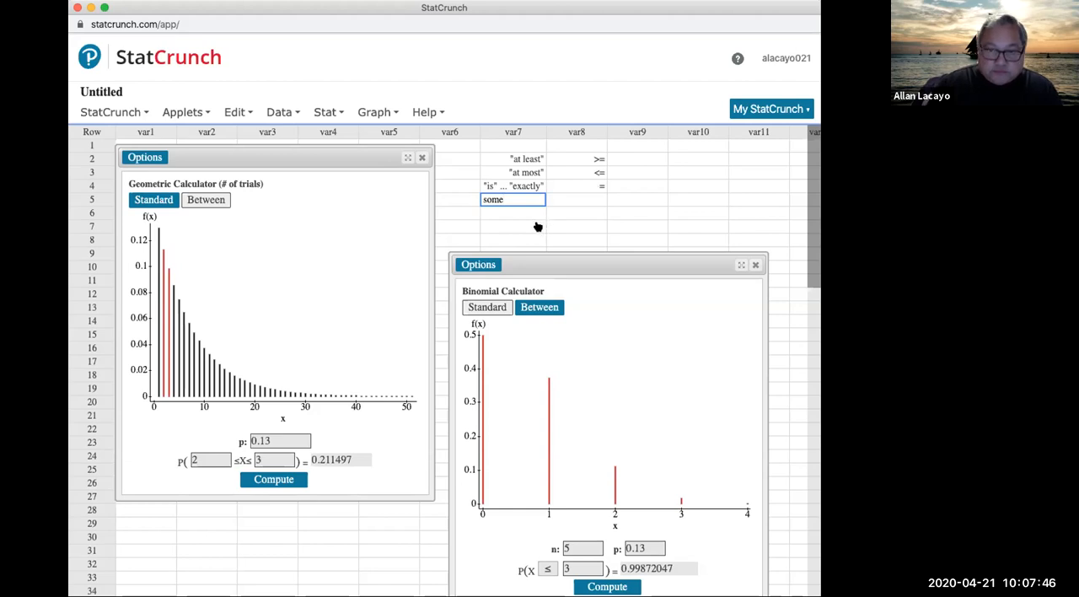
type("\"")
left_click(483, 197)
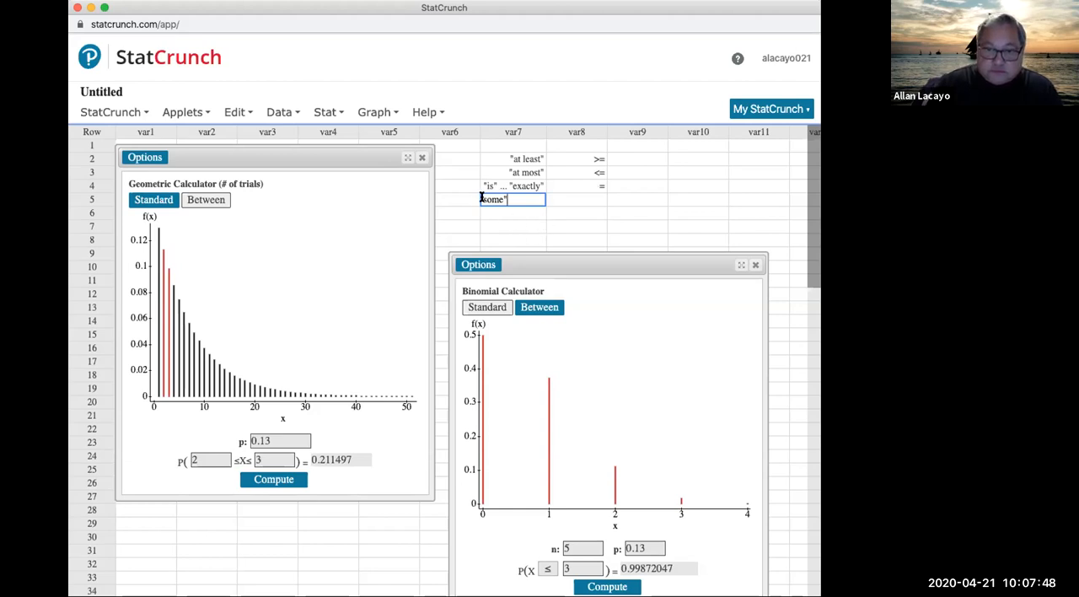
type("\"")
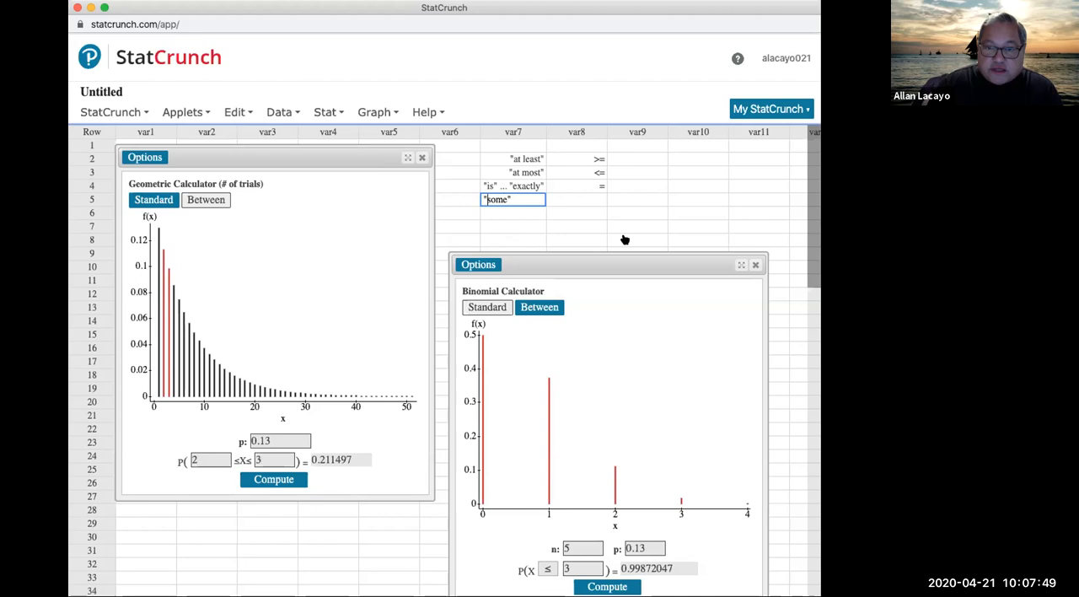
left_click(594, 200)
type(">")
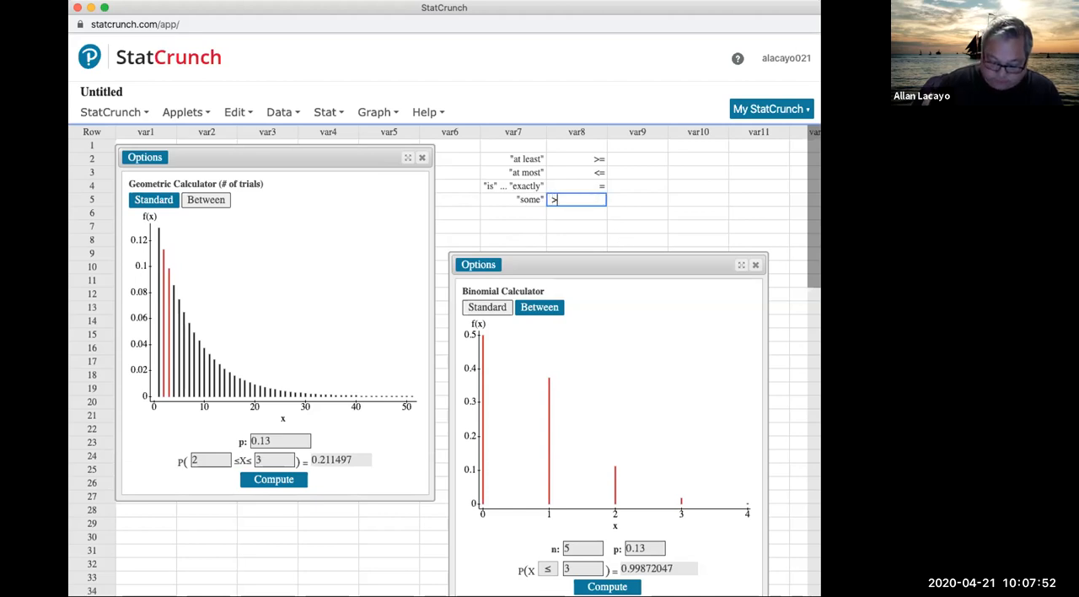
type(" 0")
key("Return")
Step: Enter more than in row 6 of var7 and less than in row 7
left_click(519, 213)
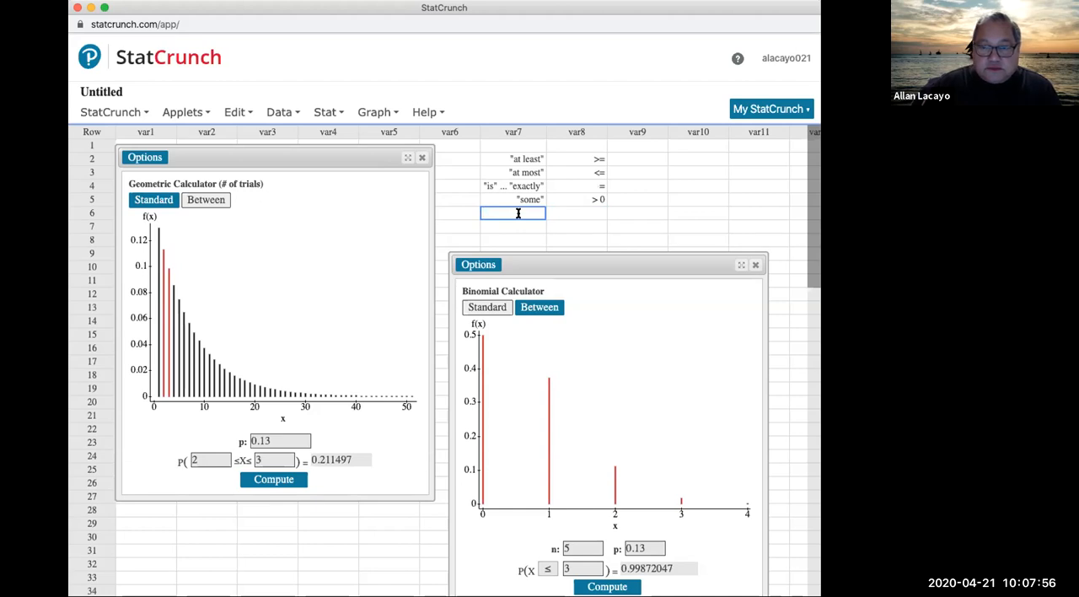
type("more than")
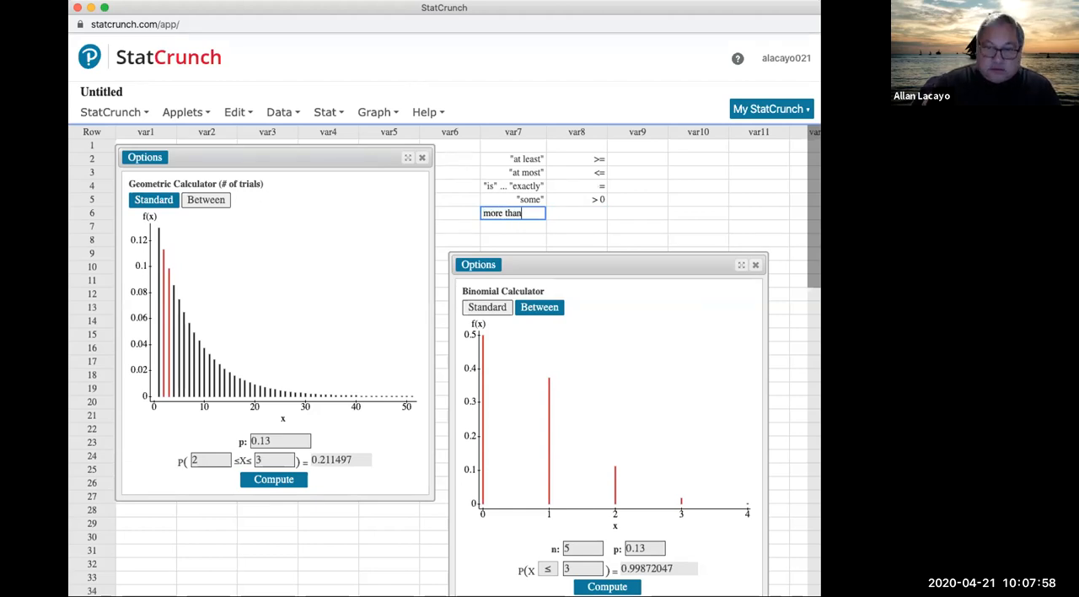
key("Return")
type("less than")
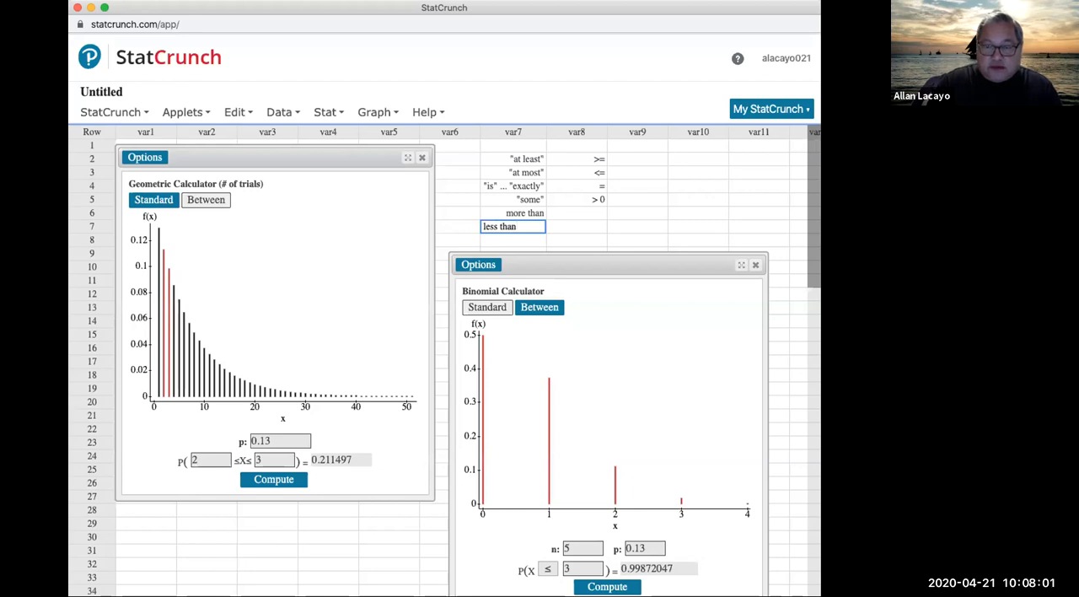
Step: Enter > beside "more than" and < beside "less than" in var8
left_click(573, 213)
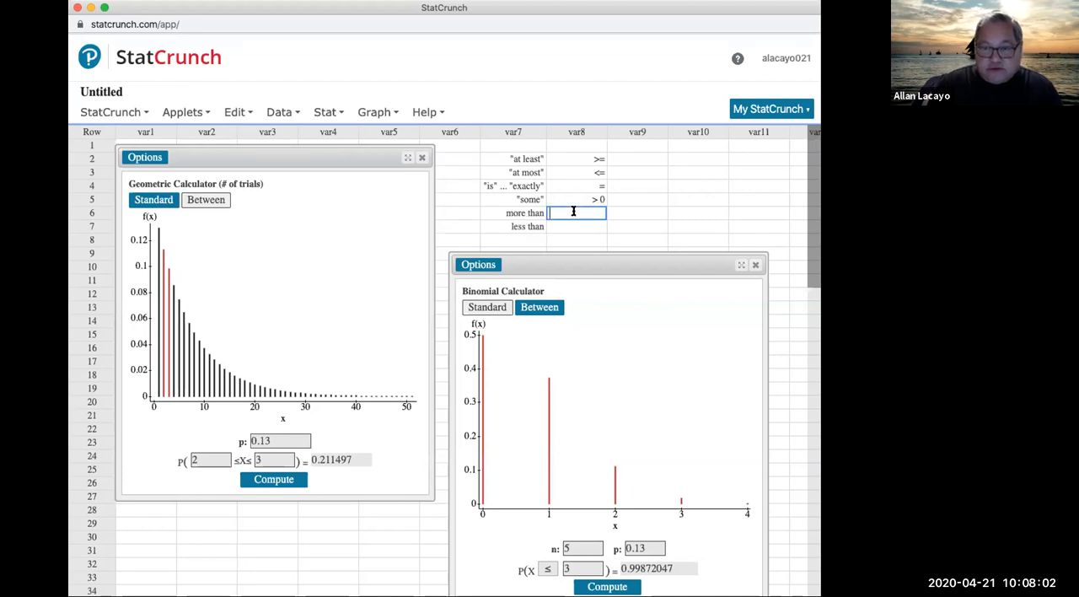
type(">")
key("Return")
type("<")
key("Return")
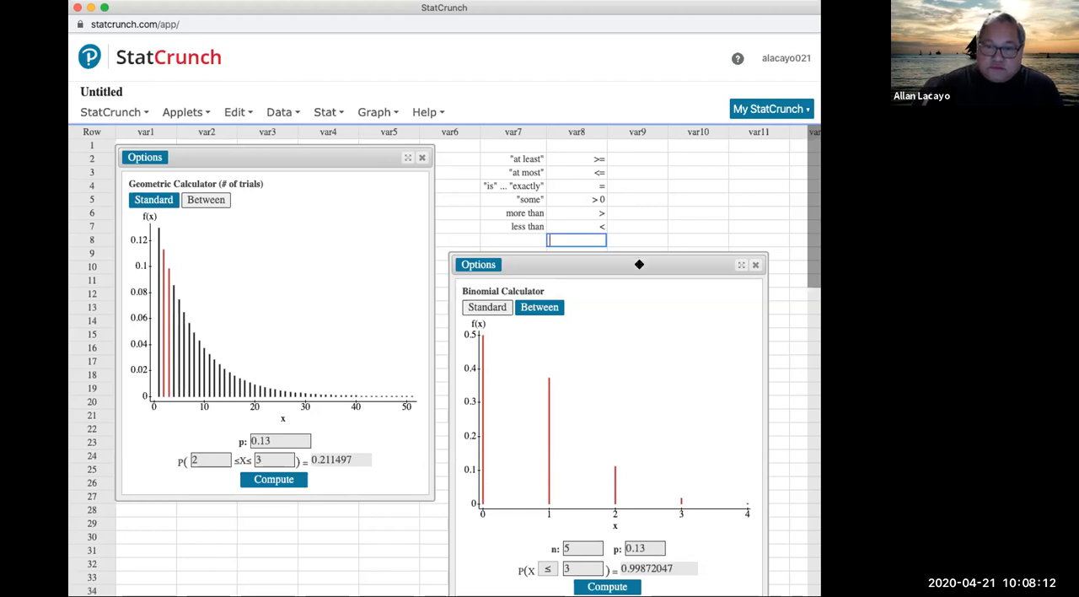
Step: Move the binomial calculator below row 9 of the sheet and enter "from A to B" with quotation marks in var7 row 8
left_click_drag(638, 262, 643, 248)
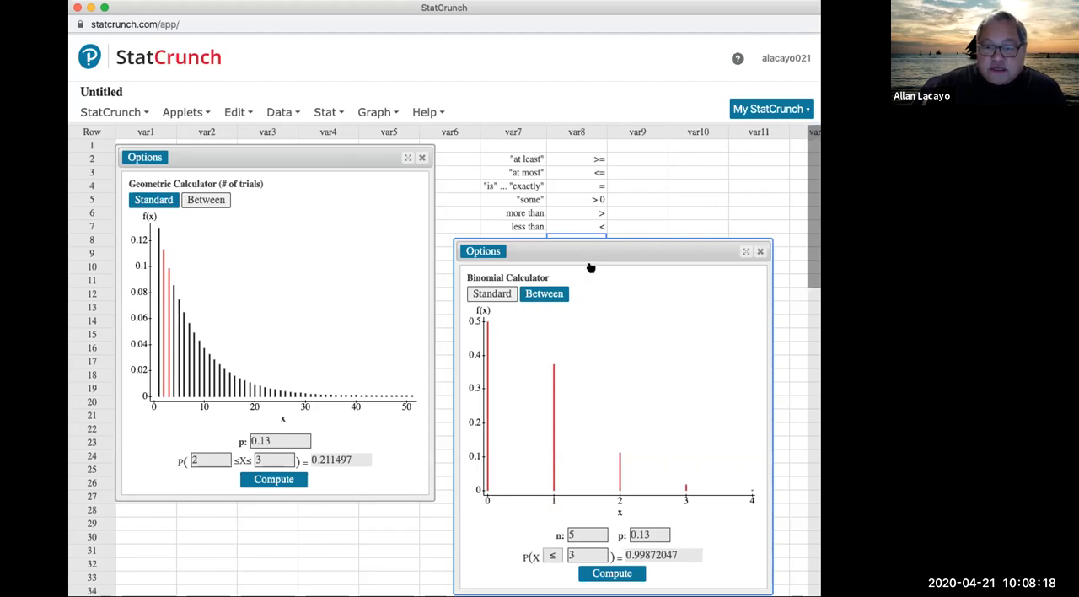
left_click_drag(595, 247, 593, 280)
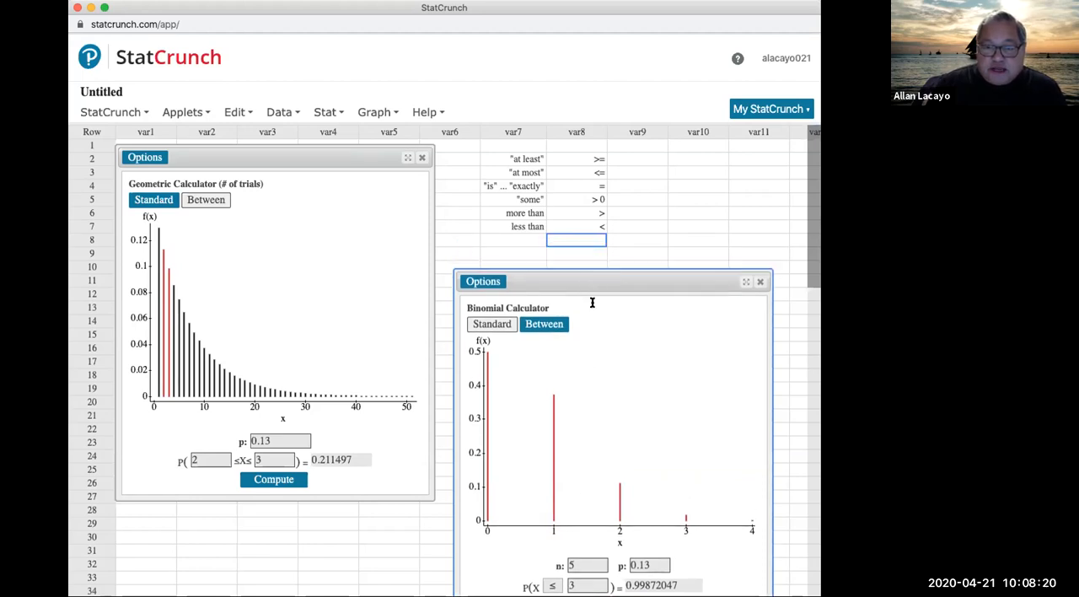
left_click(514, 239)
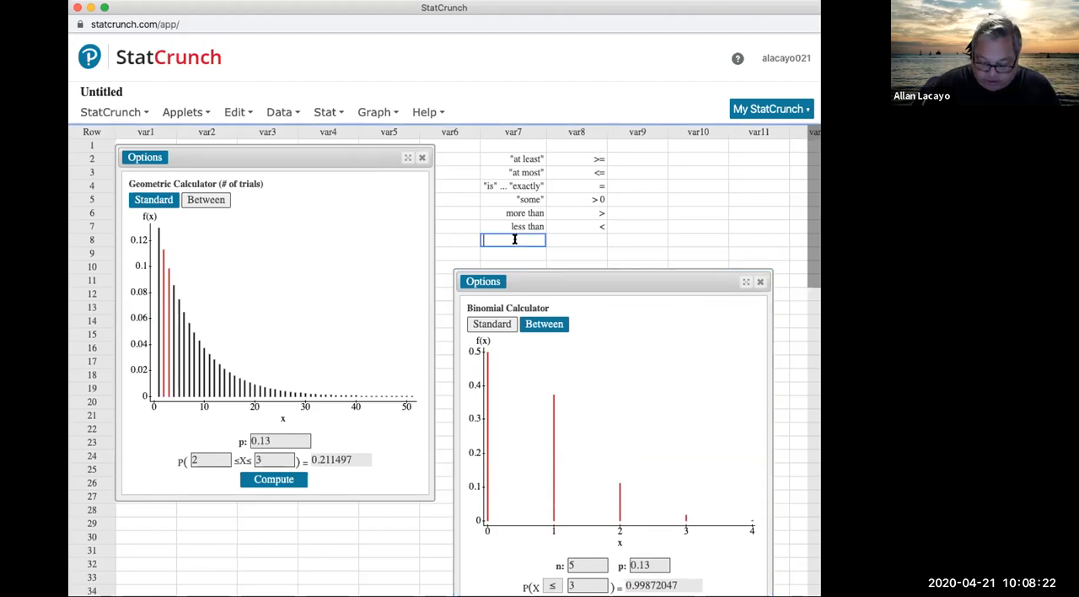
type("\"from A")
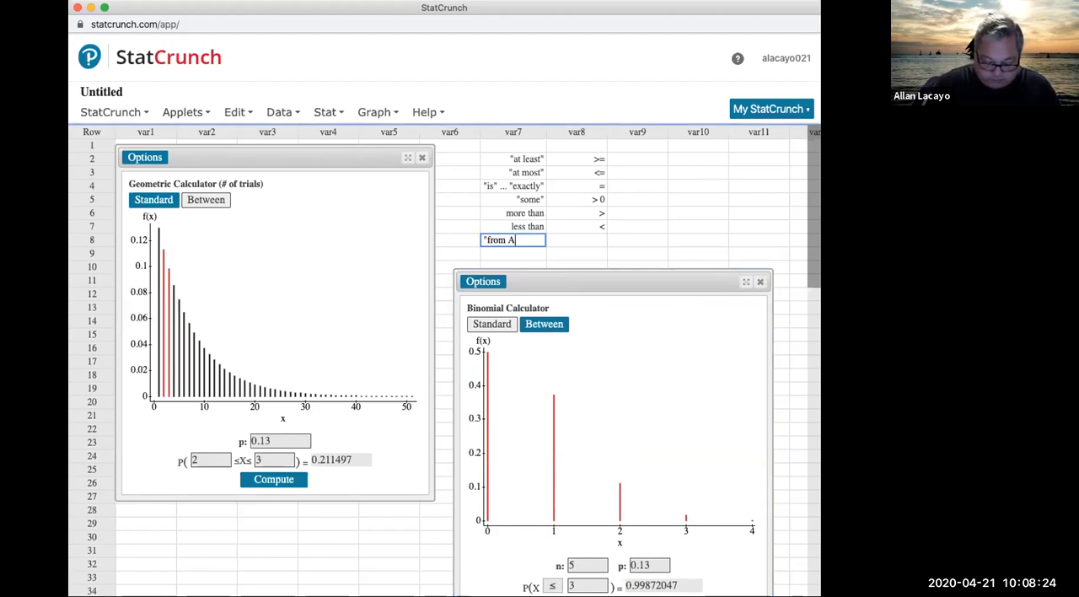
type(" to B\"")
Step: Enter BETWEEN MODE in row 8 of var9 and widen that column to fit the text
left_click(570, 241)
left_click(632, 239)
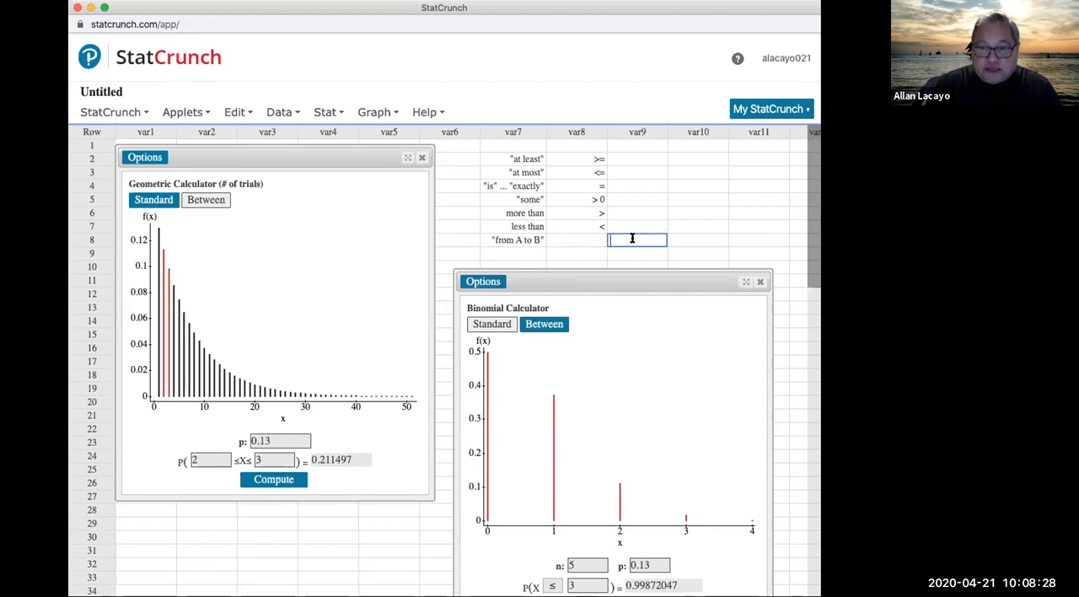
type("BETWEEN ")
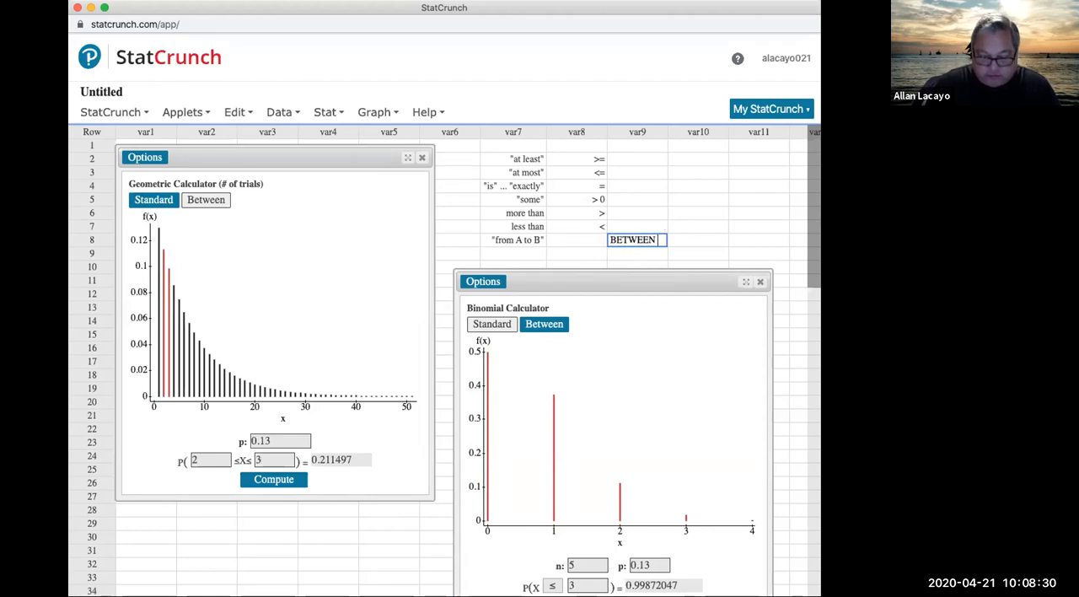
type("MODE")
key("Return")
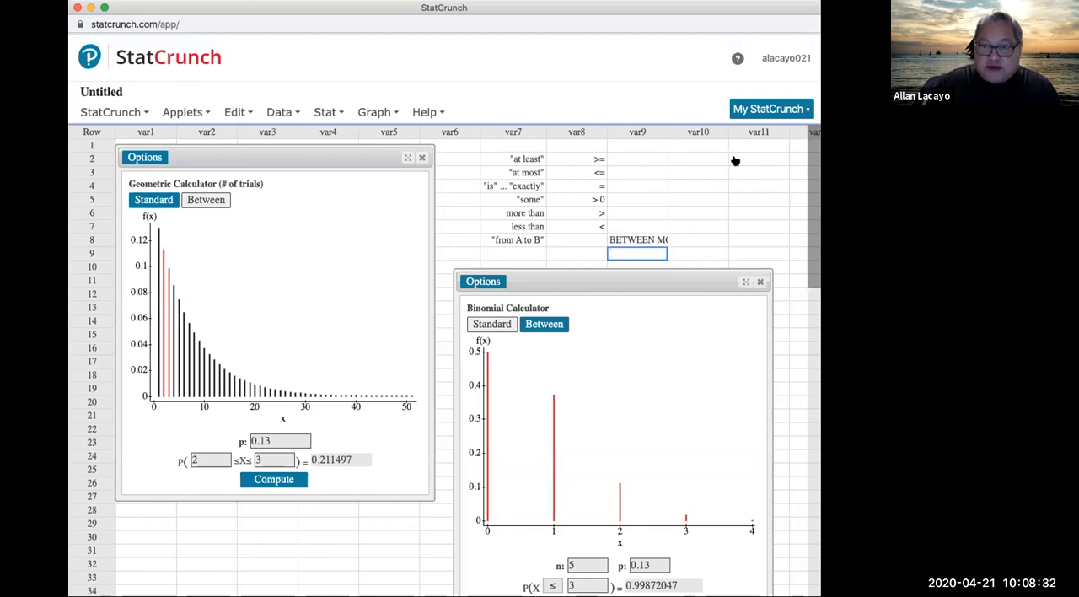
left_click_drag(666, 131, 691, 132)
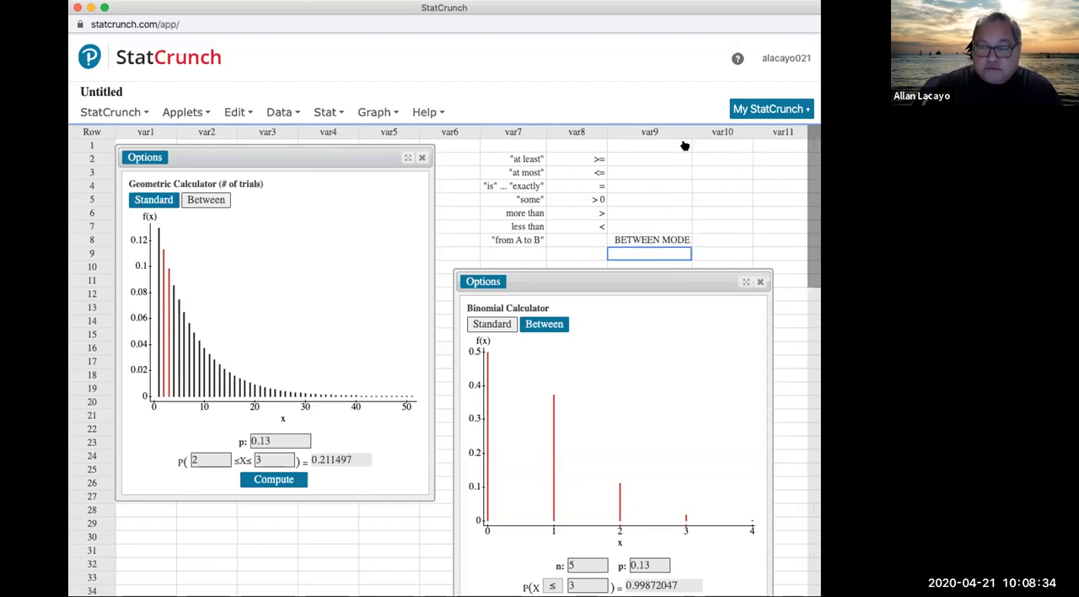
Step: Enter STANDARD MODE in var9 row 2 and copy it into rows 3 to 7 of the same column
left_click(638, 160)
type("STAN")
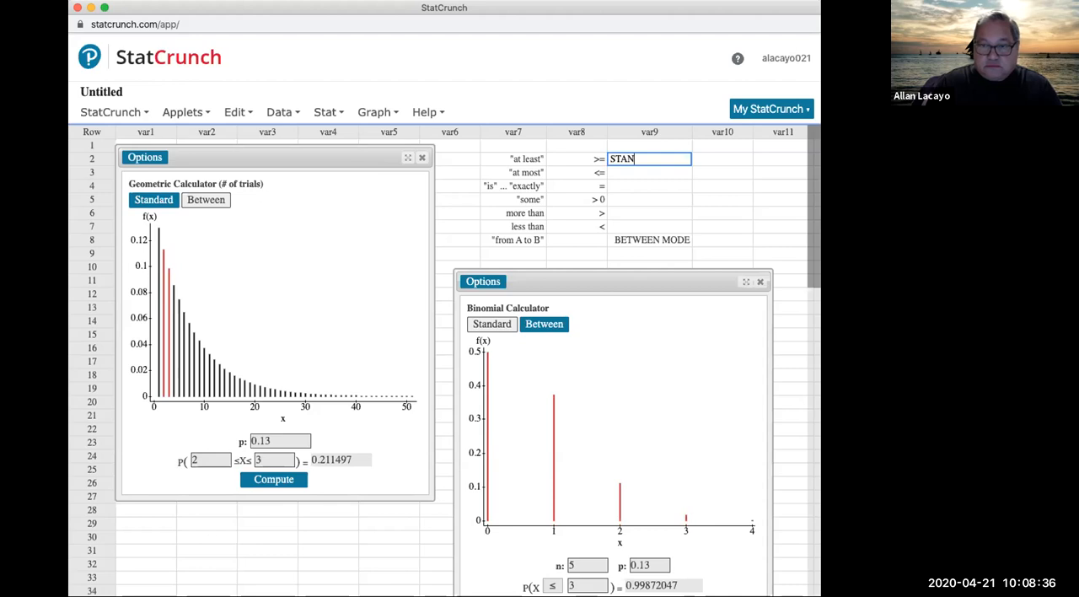
type("DARD MODE")
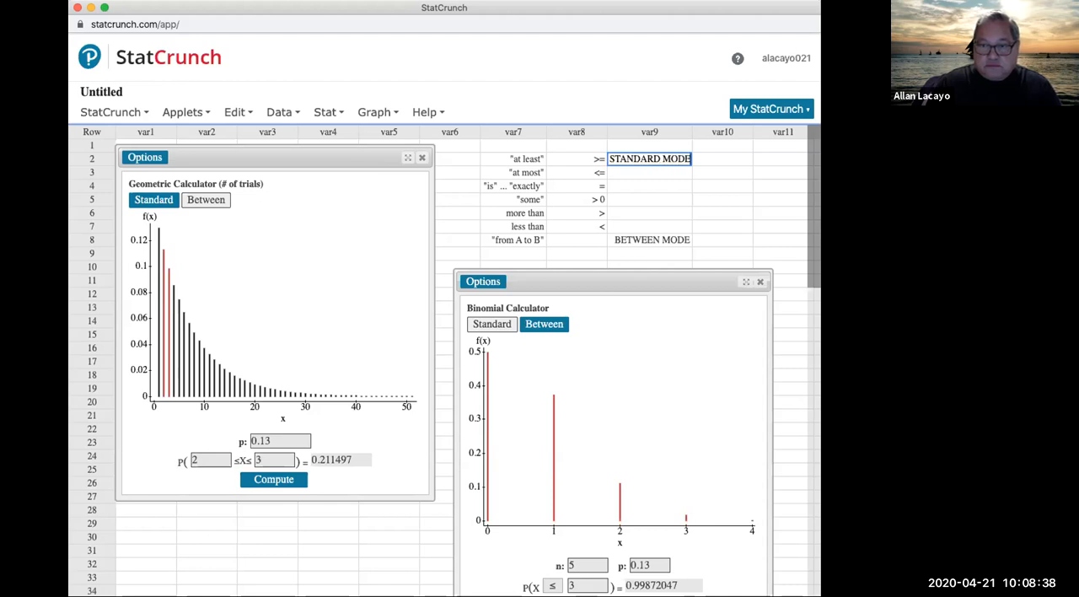
left_click(648, 172)
left_click(647, 161)
key("ctrl+c")
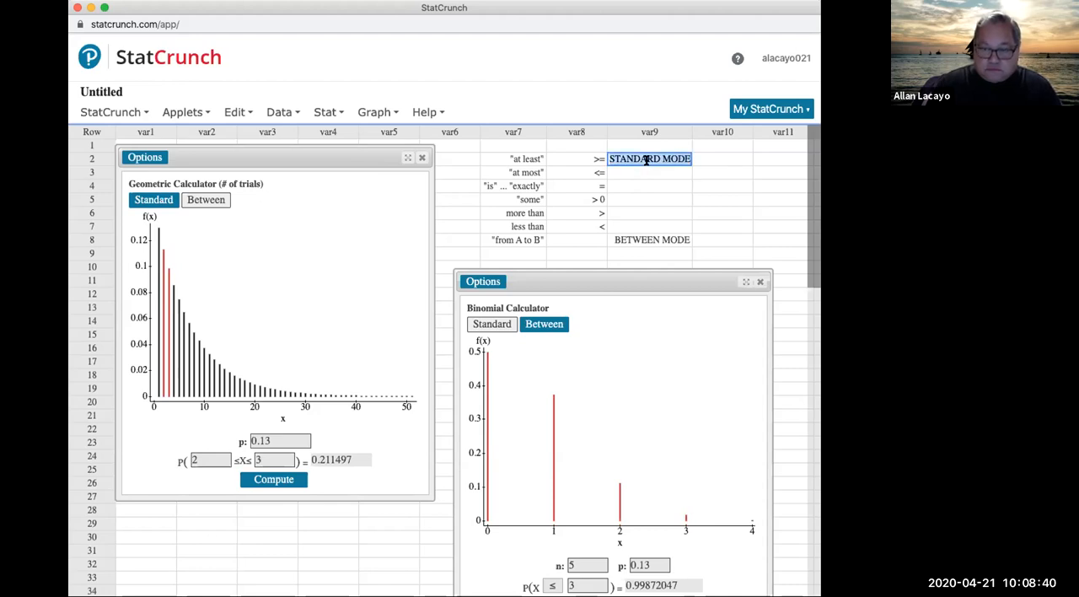
left_click_drag(646, 173, 645, 224)
key("ctrl+v")
left_click(648, 254)
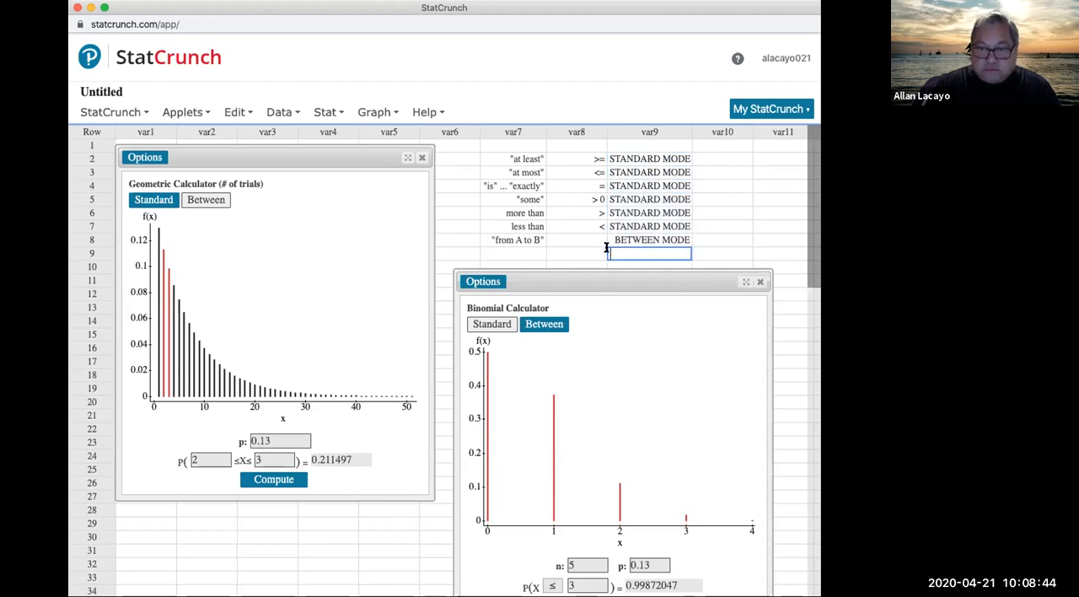
Step: Enter A <=X<= B in row 8 of var8, beside "from A to B"
left_click(583, 241)
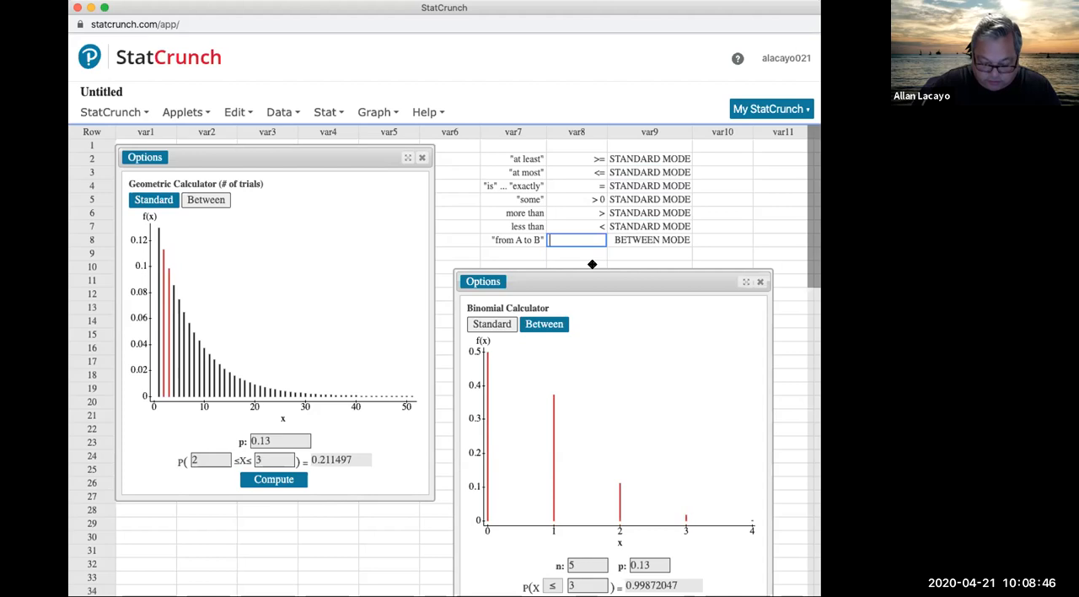
type("# <=")
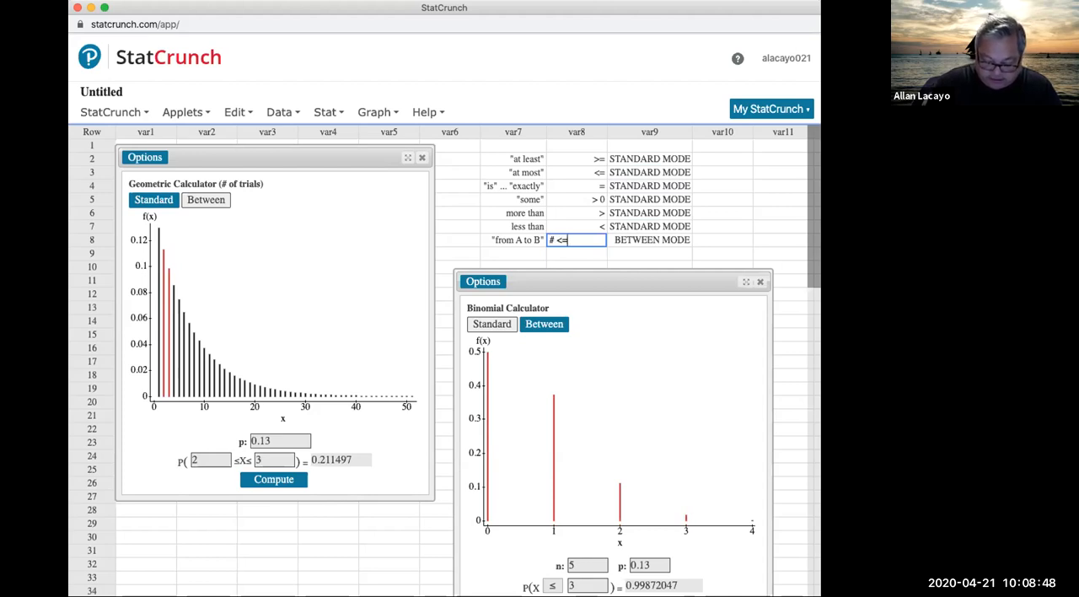
type("X<= #")
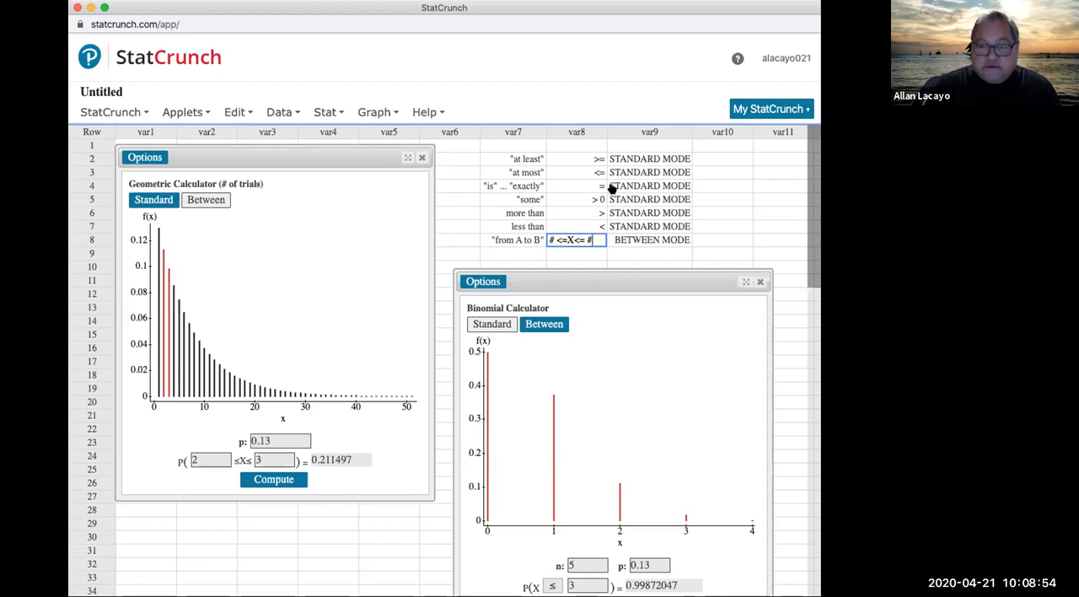
double_click(551, 239)
type("A")
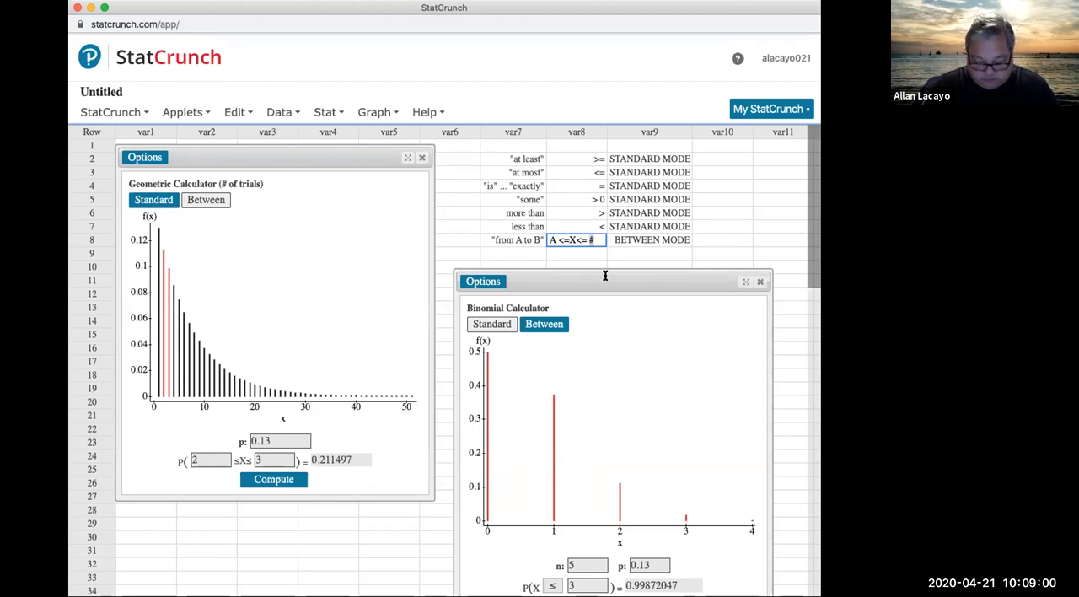
key("BackSpace")
type("B")
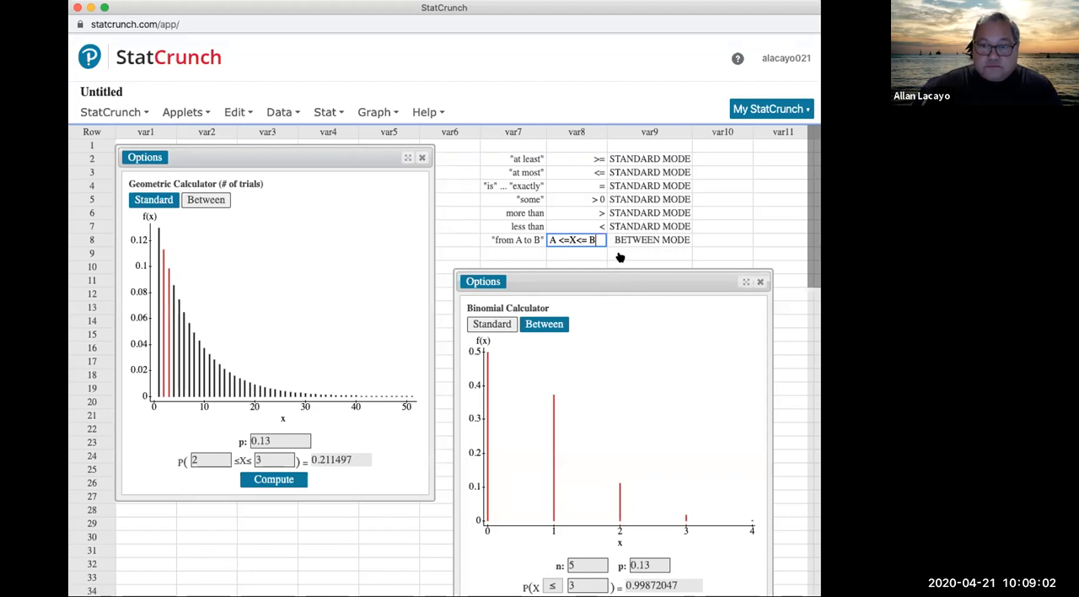
left_click(619, 253)
Step: Move the binomial calculator up so all its fields are visible and switch it to Between mode
left_click_drag(548, 279, 559, 115)
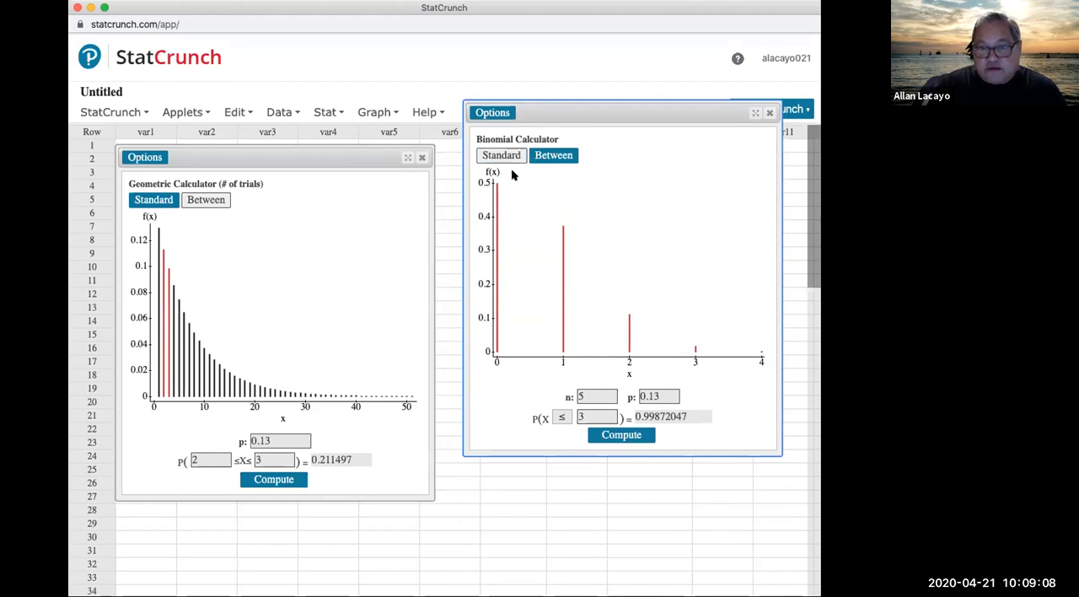
left_click(553, 156)
left_click_drag(553, 419, 525, 416)
left_click(605, 411)
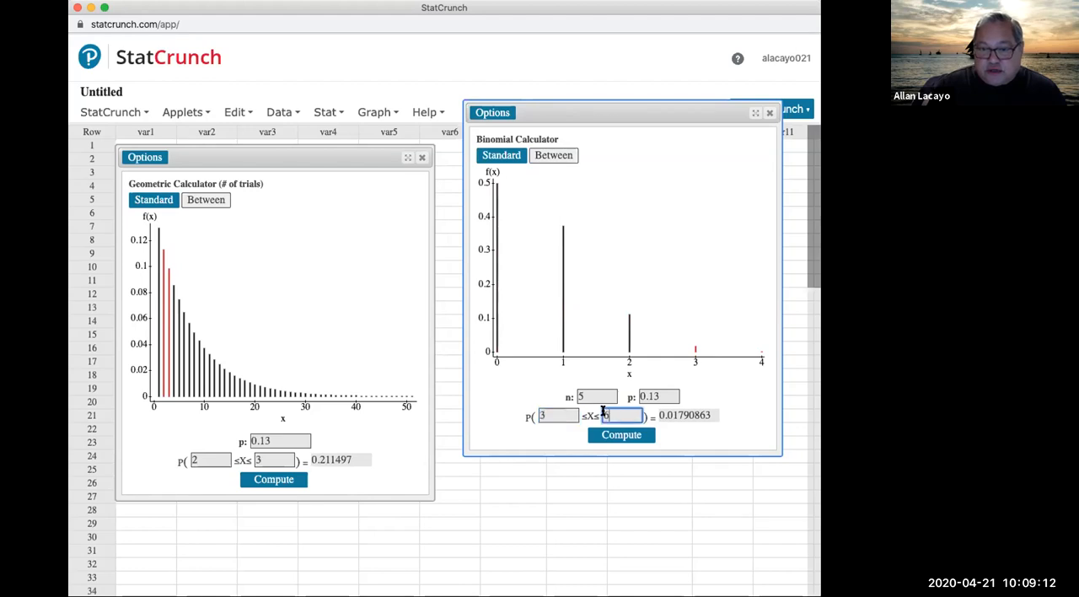
Step: Compute the binomial probability that X is from 1 to 3 and highlight the result
left_click(543, 416)
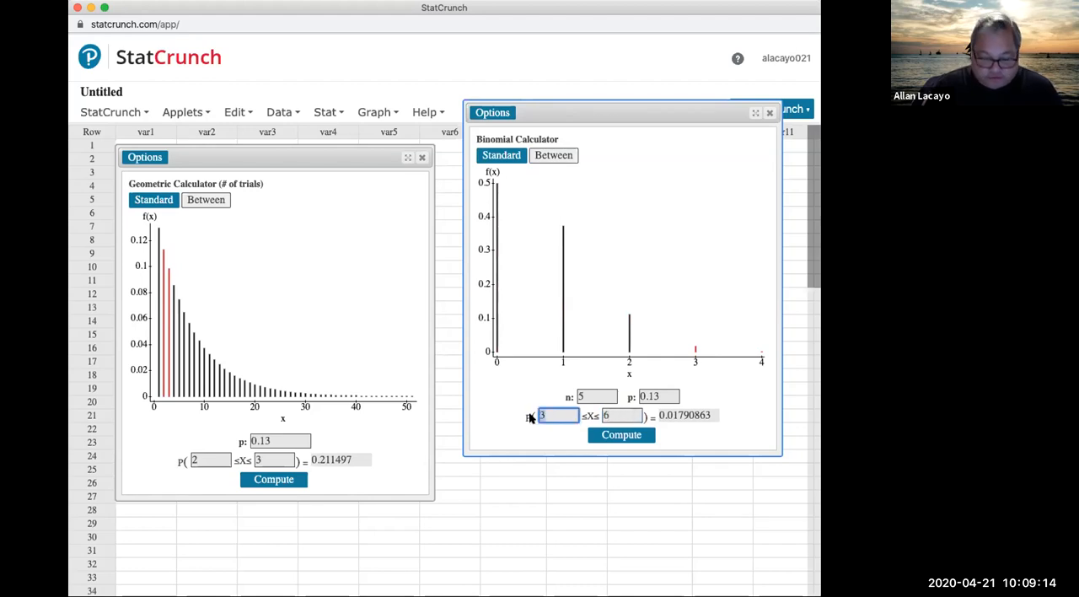
type("1")
double_click(606, 411)
type("3")
left_click(621, 434)
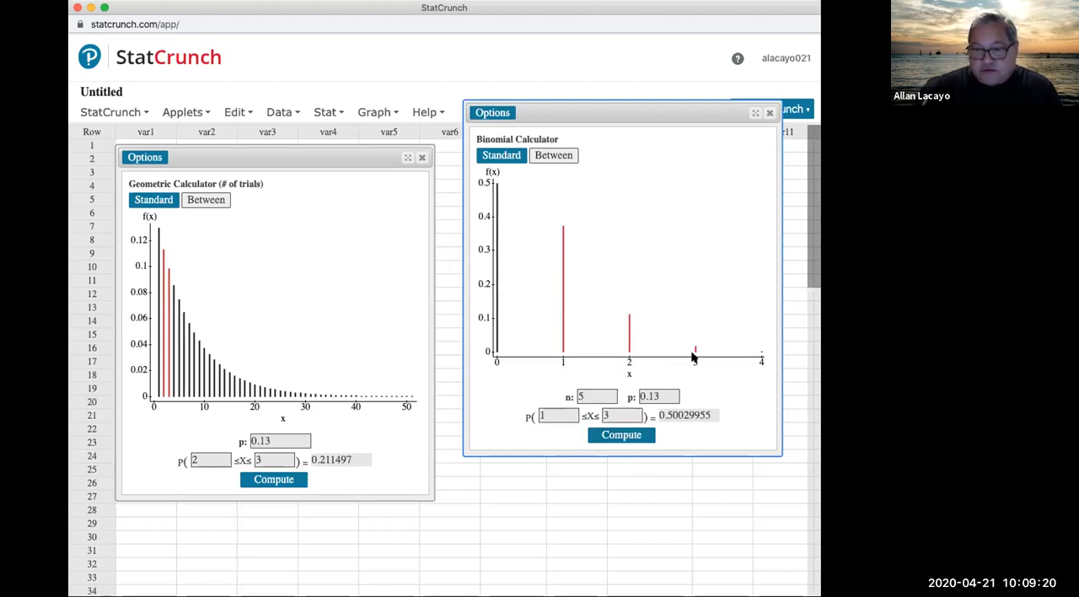
left_click(687, 411)
double_click(687, 412)
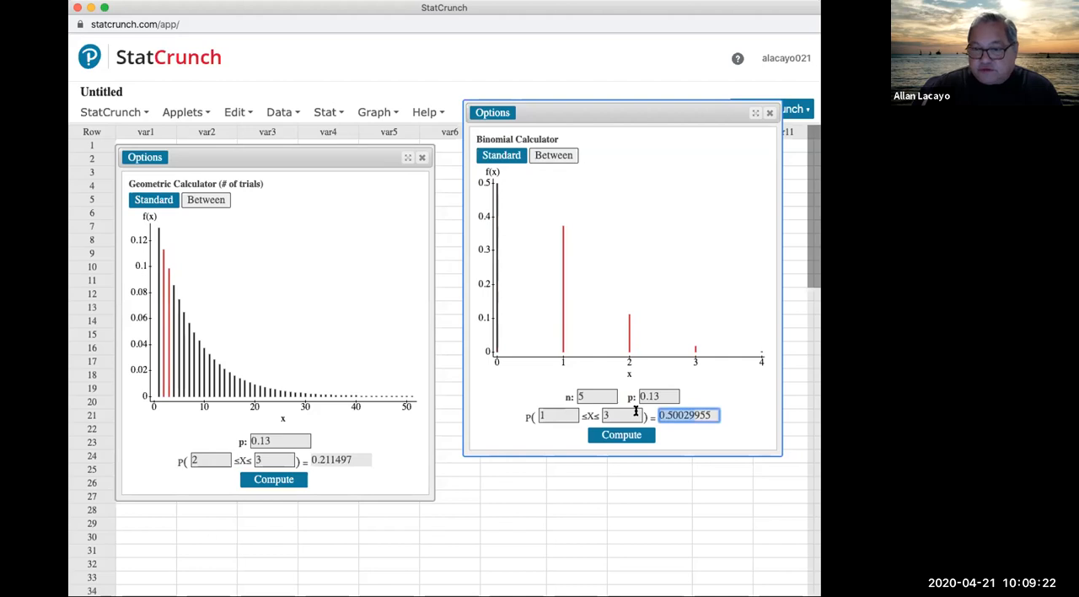
Step: Move the binomial calculator back below row 8 of the sheet and switch the geometric calculator to Standard mode
left_click_drag(649, 113, 640, 260)
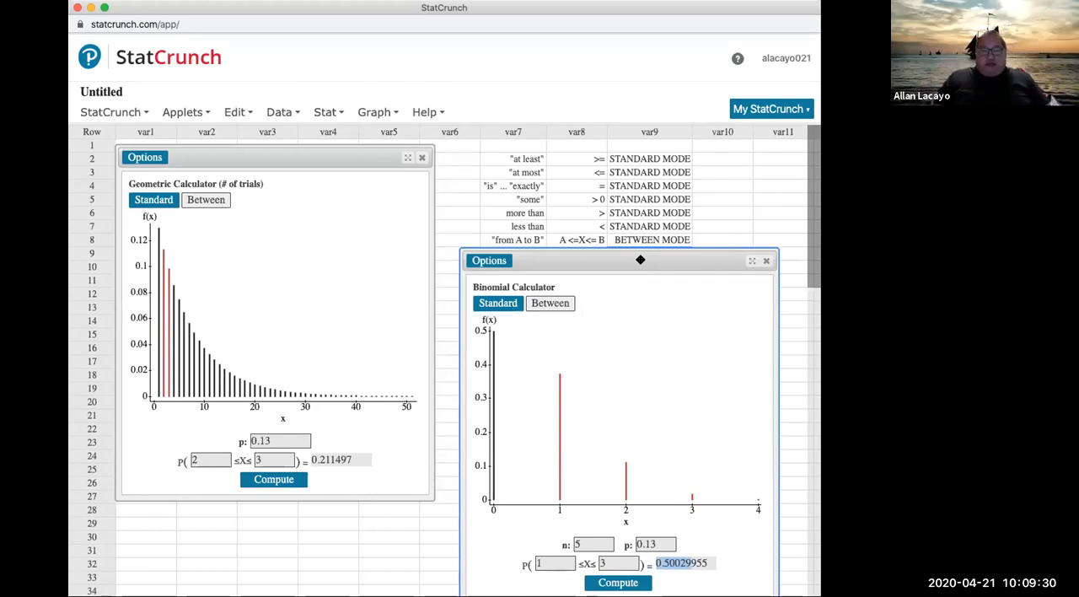
left_click(153, 203)
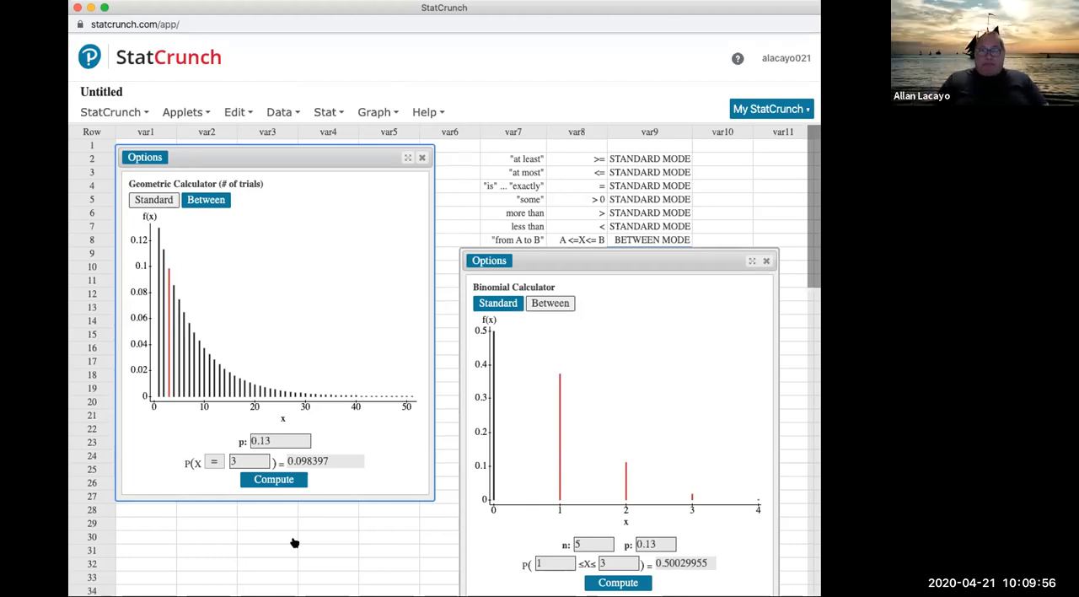
Step: Highlight the "some" row across var7 to var9, followed by the titles of the geometric and binomial calculators
left_click(523, 199)
left_click_drag(523, 199, 670, 202)
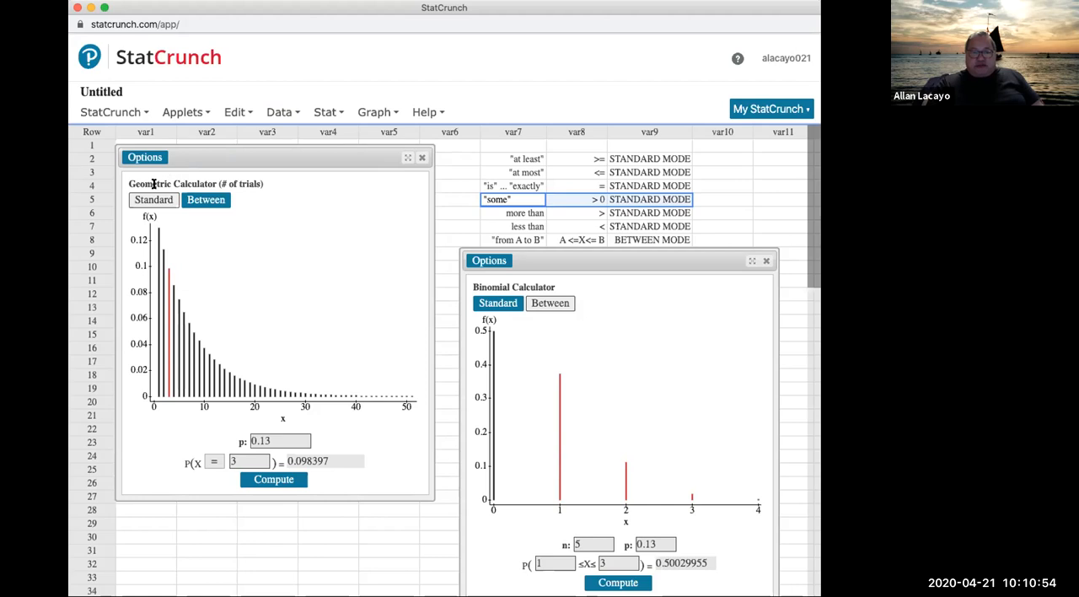
left_click_drag(126, 183, 227, 189)
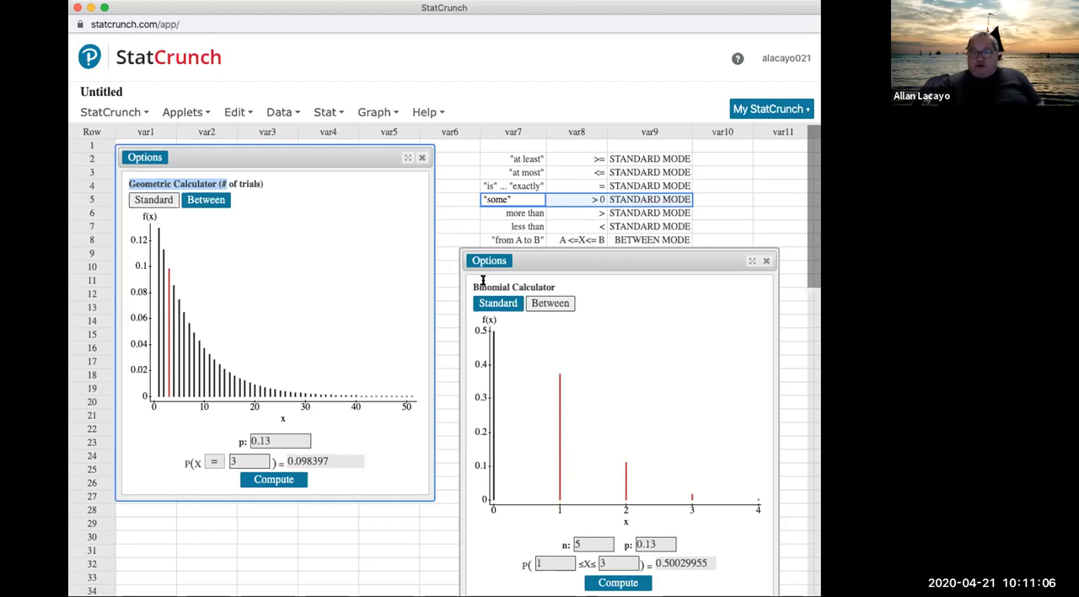
mouse_move(468, 285)
left_mouse_down()
mouse_move(525, 280)
mouse_move(469, 279)
left_mouse_up()
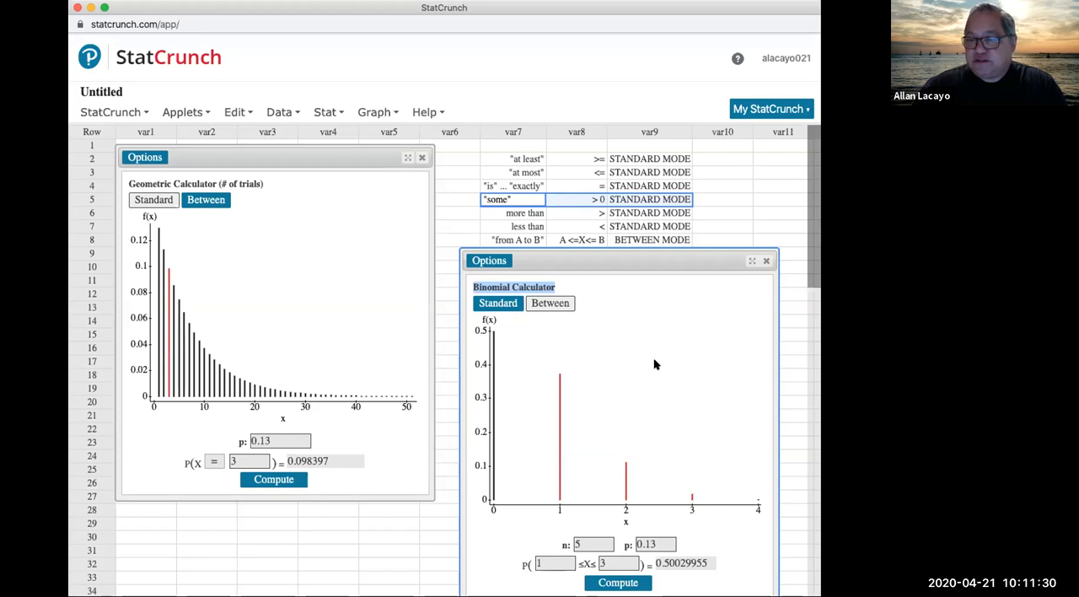
Step: Enter "1 OR 2 OR 3 OR 4 OR 5" in var10 of the "some" row to spell out the > 0 condition
left_click(516, 200)
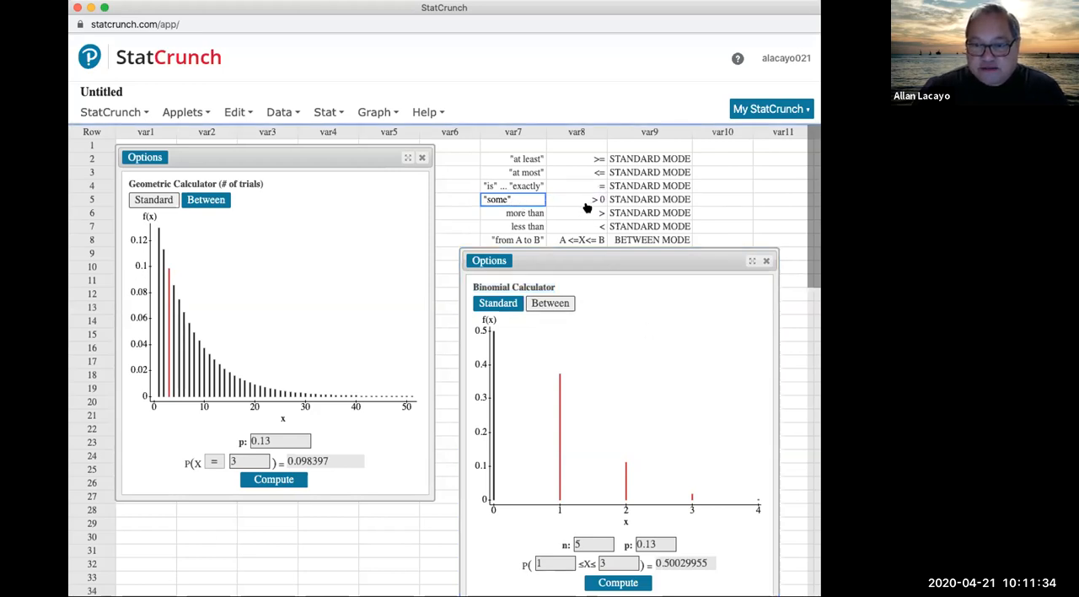
left_click(585, 202)
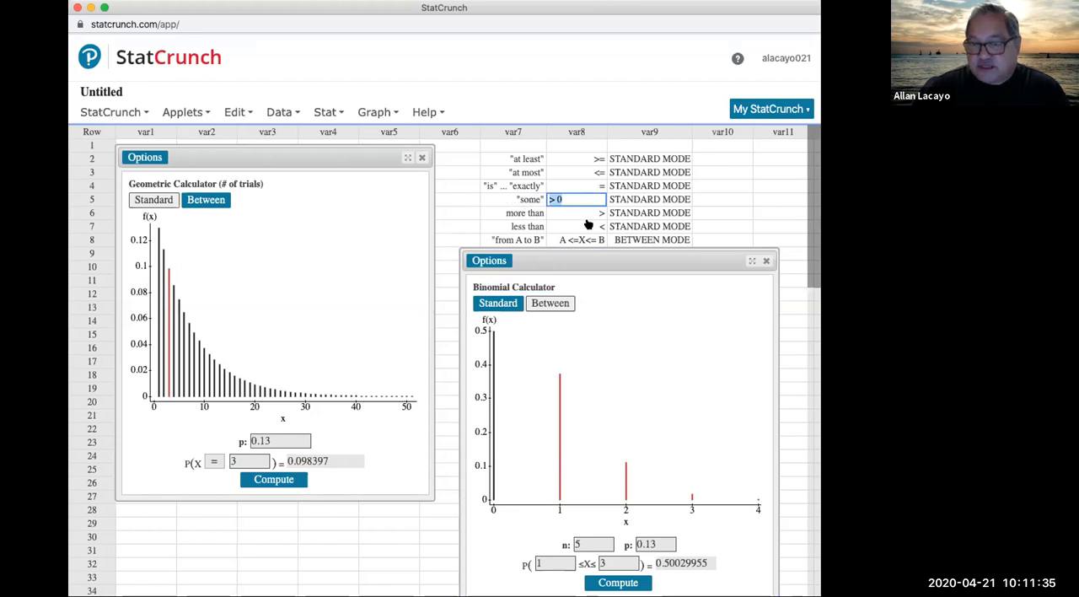
left_click(714, 199)
type("1 OR")
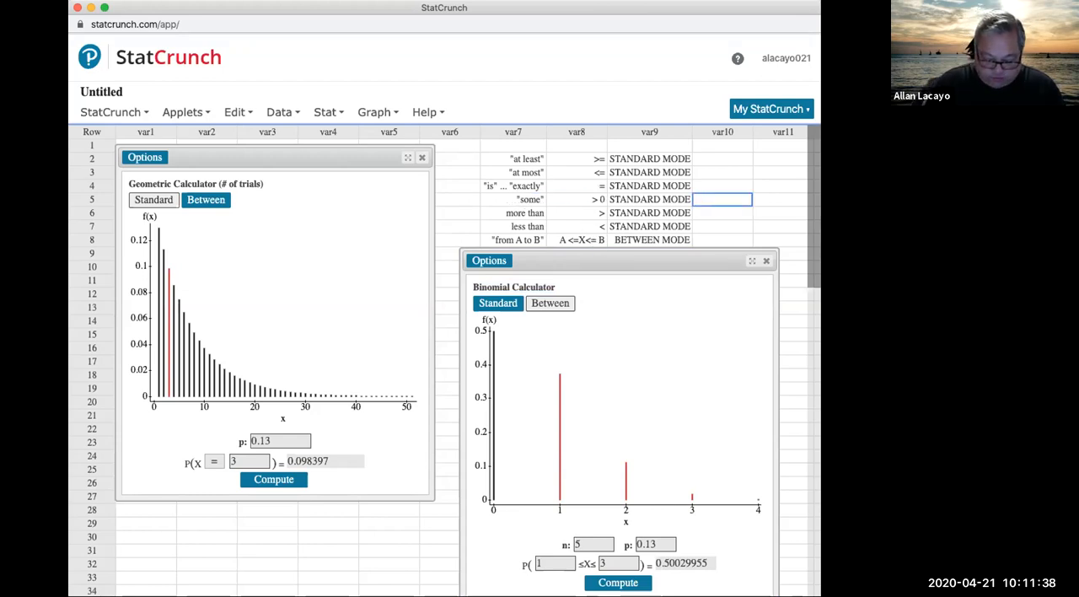
type(" 2")
type(" OR 4")
type("OR 4 OR")
type(" 5")
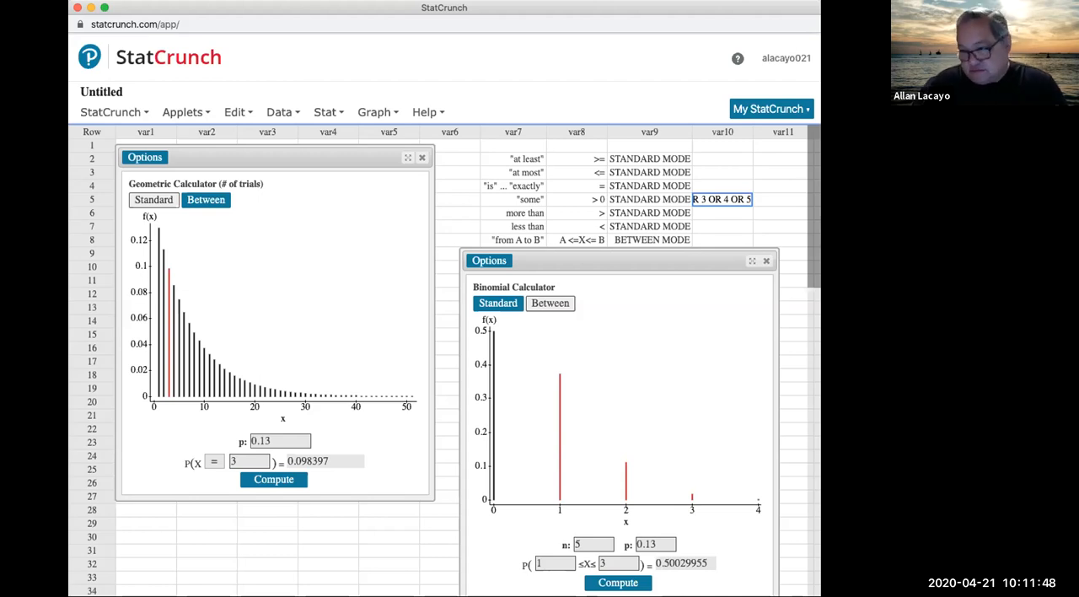
Step: Clear the list of OR values from var10 in the "some" row
key("super+a")
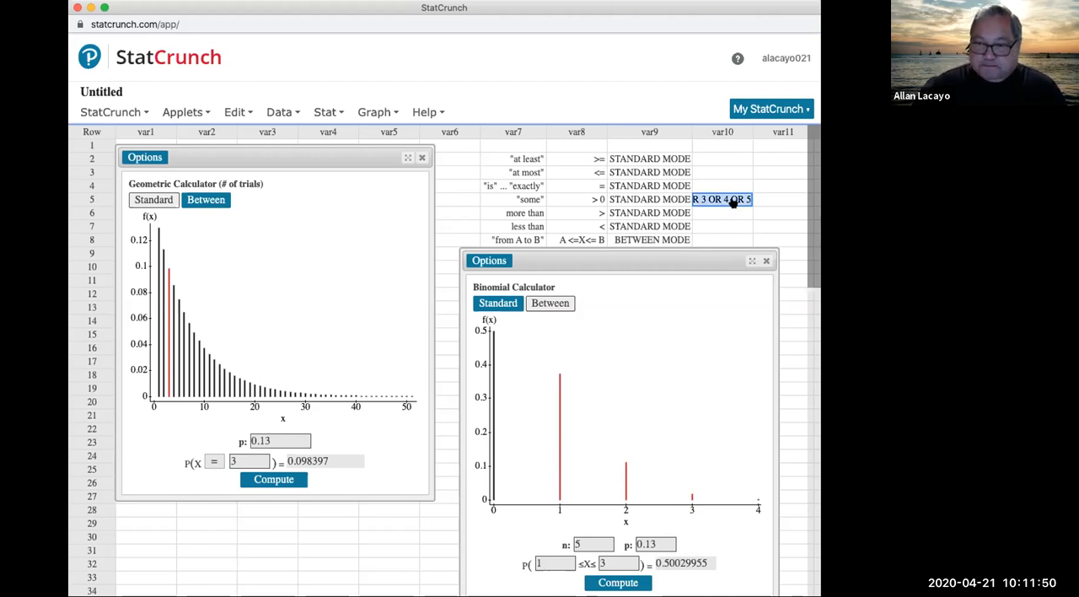
key("BackSpace")
key("Return")
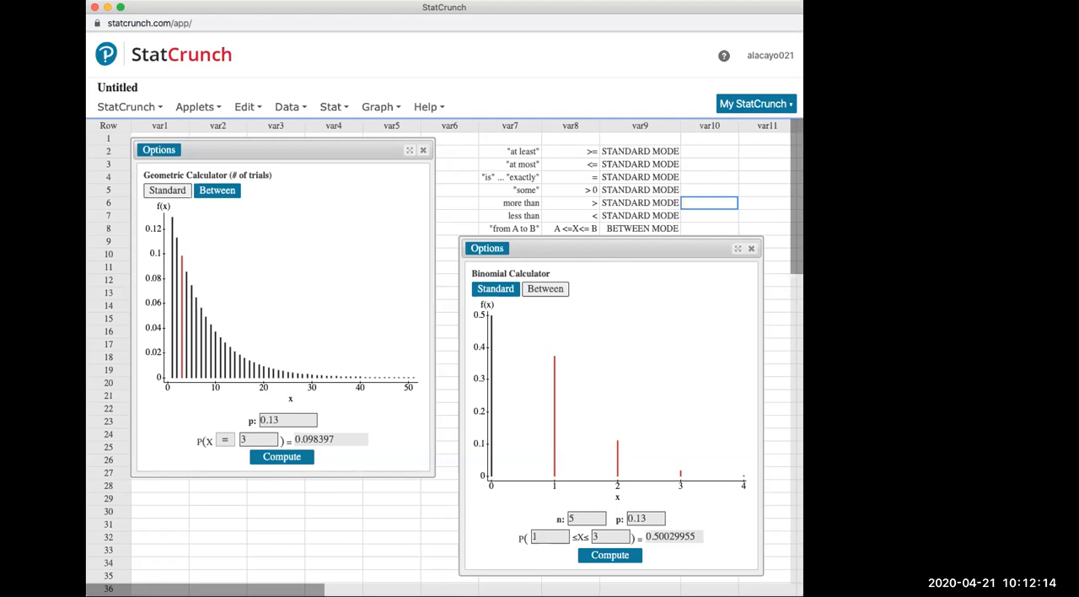
Step: Switch to the MyLab homework window, leave LAB 6, and start QUIZ 6: CH 6 Random Variables and Probability Models
left_click(521, 170)
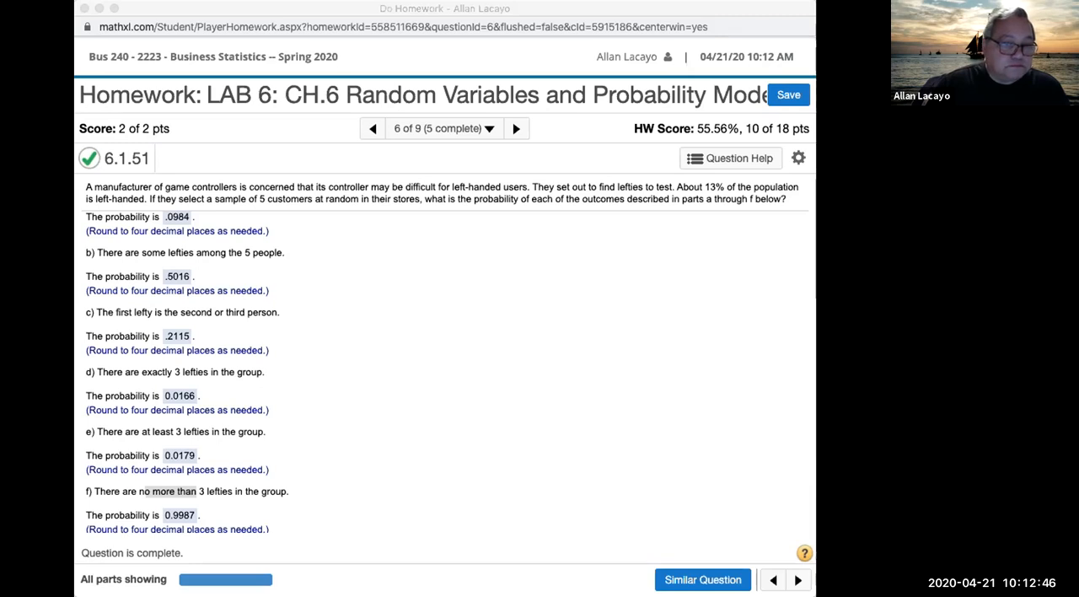
left_click(515, 129)
left_click(516, 129)
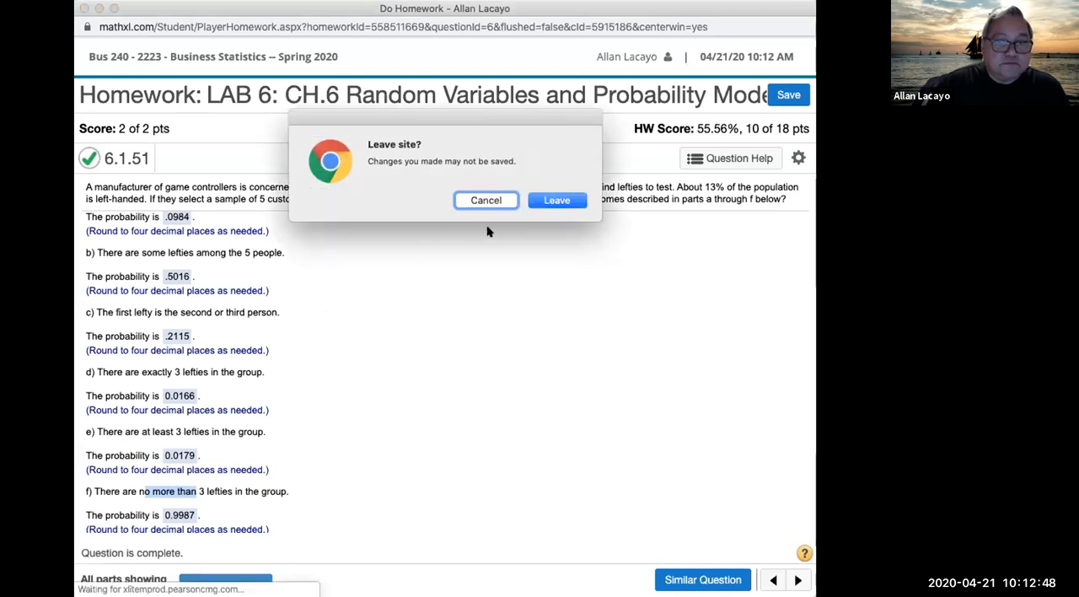
left_click(536, 202)
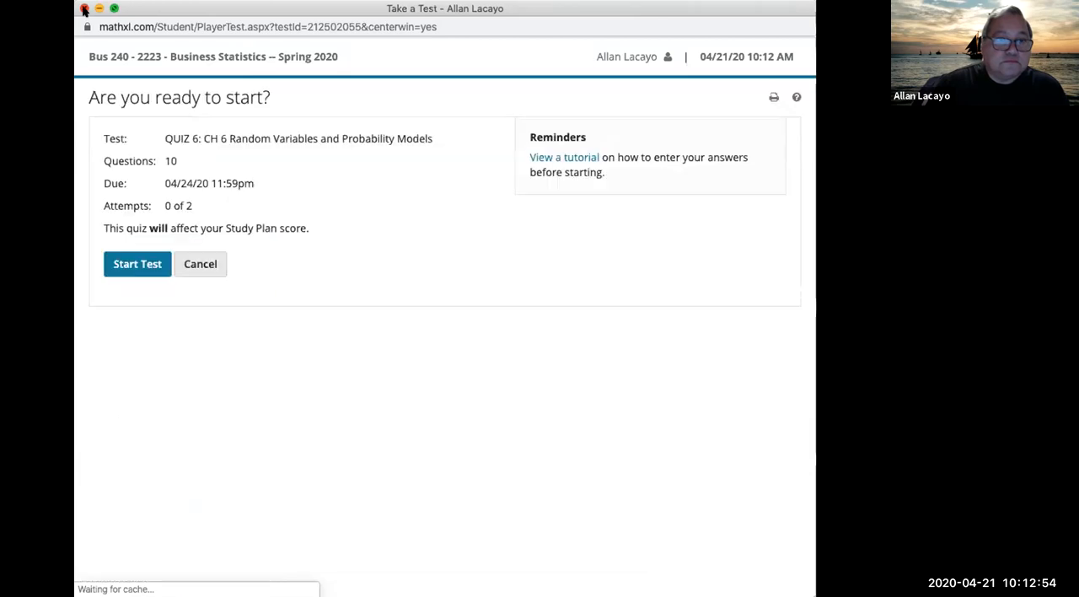
left_click(84, 10)
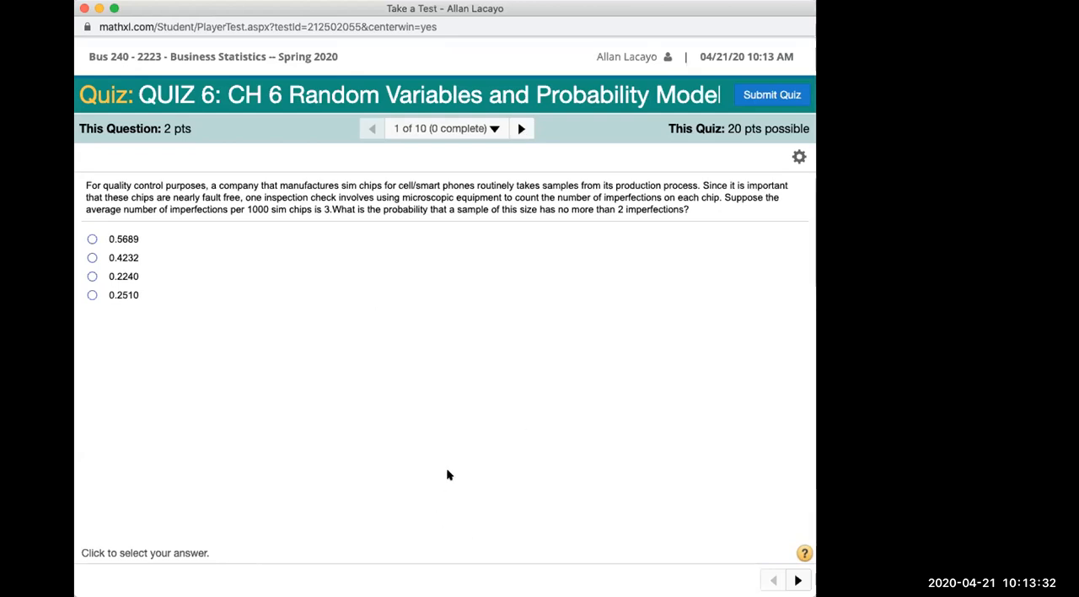
Step: Advance the quiz to question 4, about the probability that 8 of the luxury cars sold are silver
left_click(519, 129)
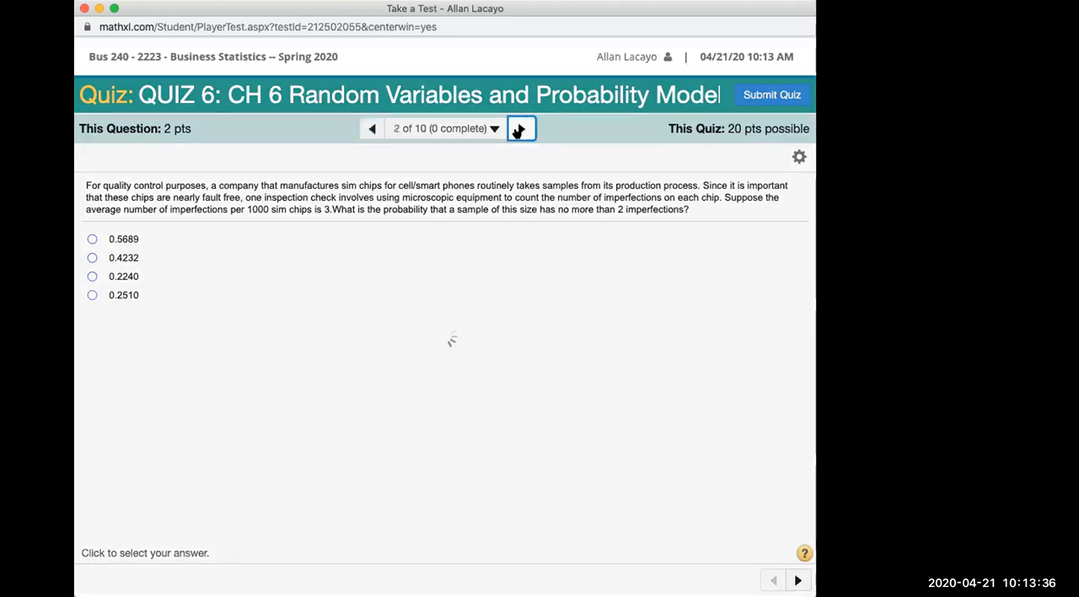
left_click(519, 129)
left_click(519, 129)
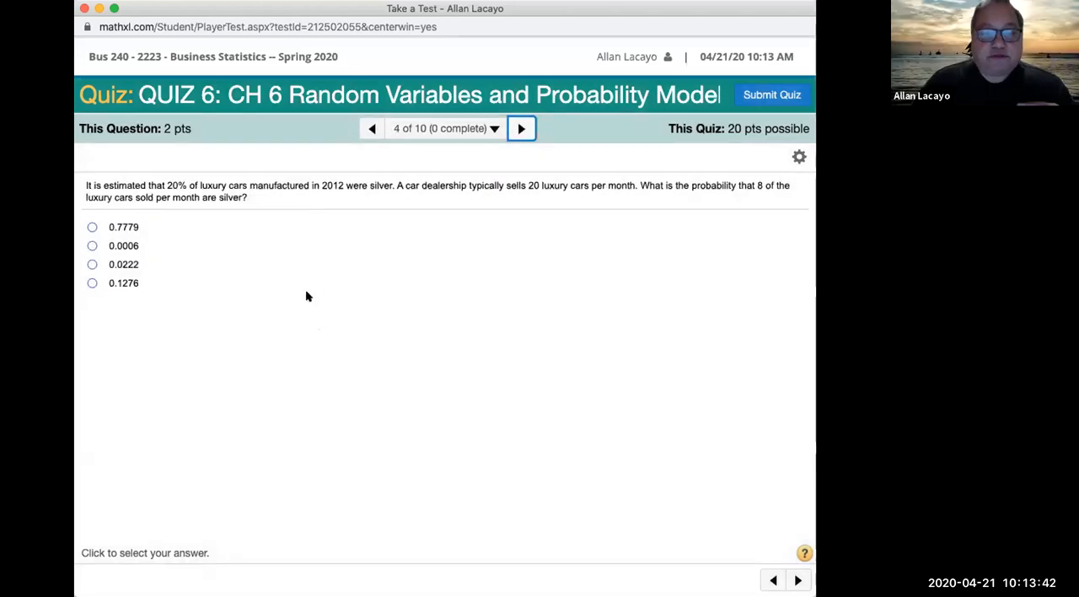
Step: Highlight the silver luxury car question together with its answer choices, and switch to the blank whiteboard
left_click_drag(255, 197, 75, 196)
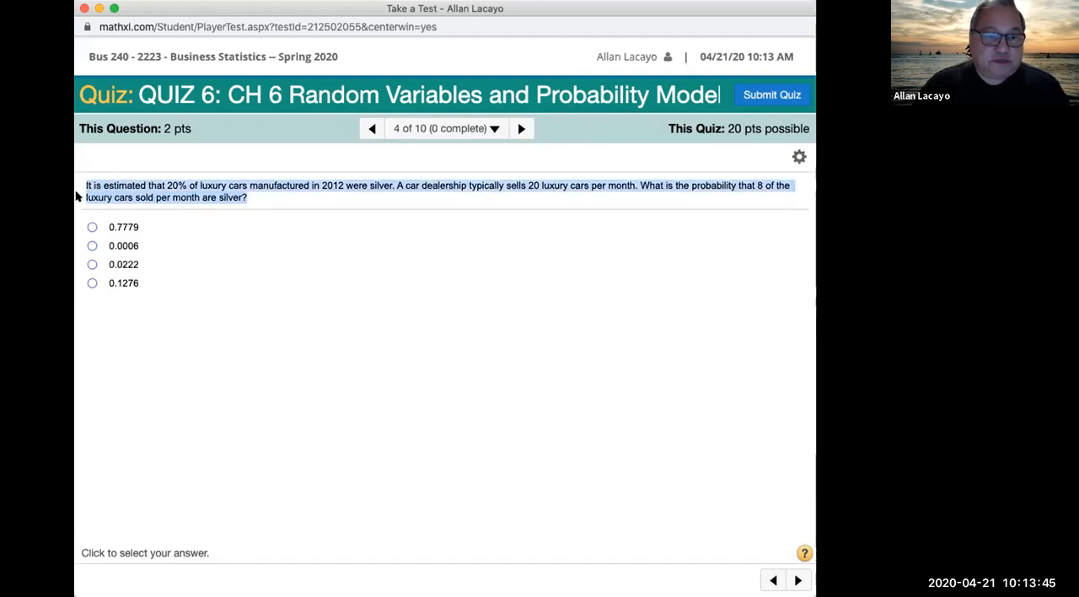
left_click(307, 352)
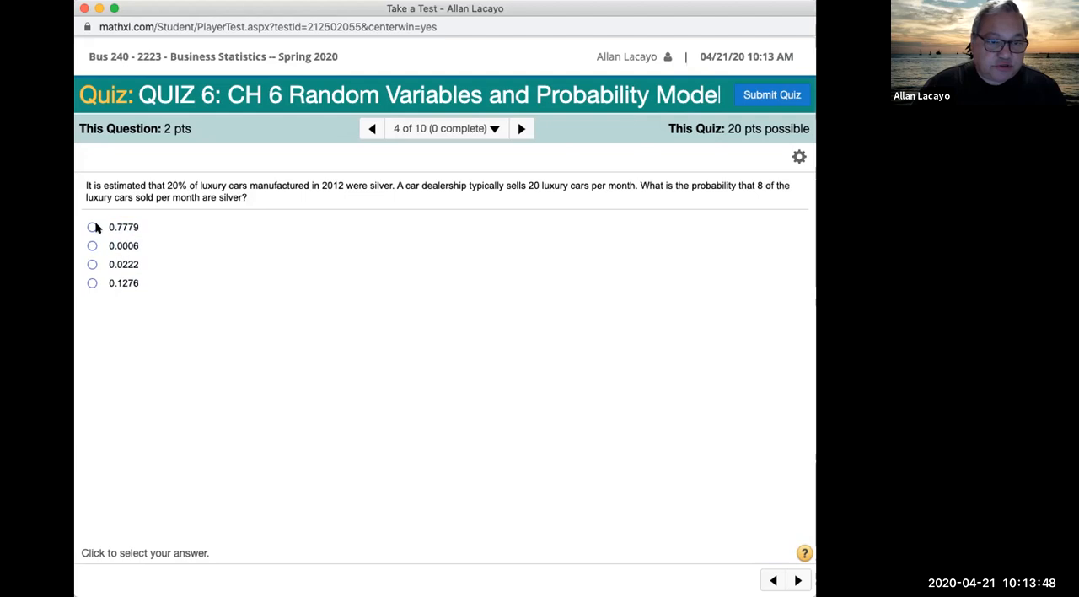
left_click_drag(96, 223, 83, 184)
left_click_drag(146, 332, 82, 177)
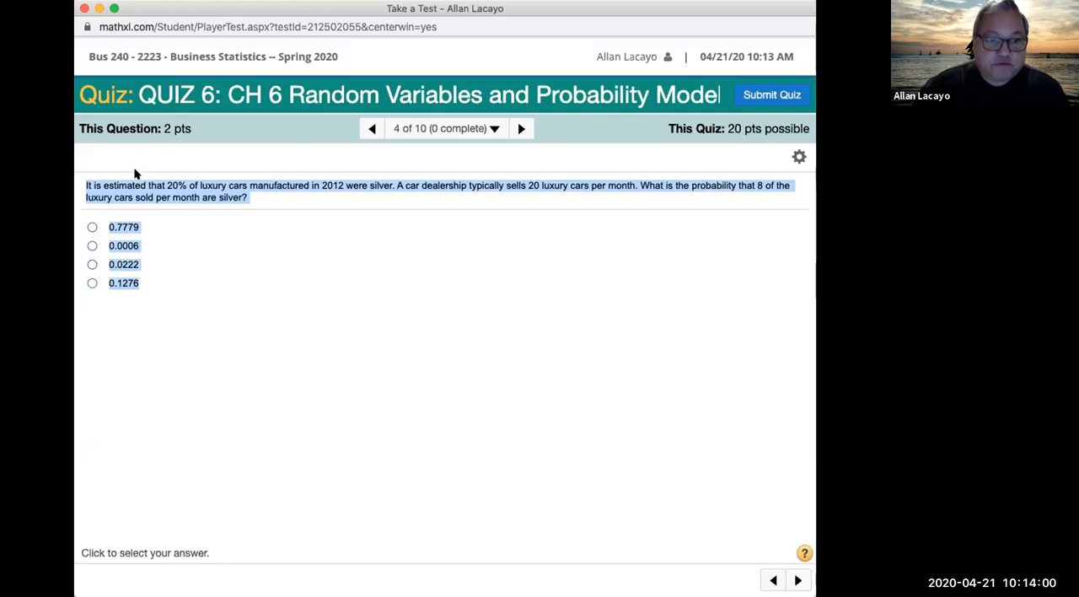
key("super+Tab")
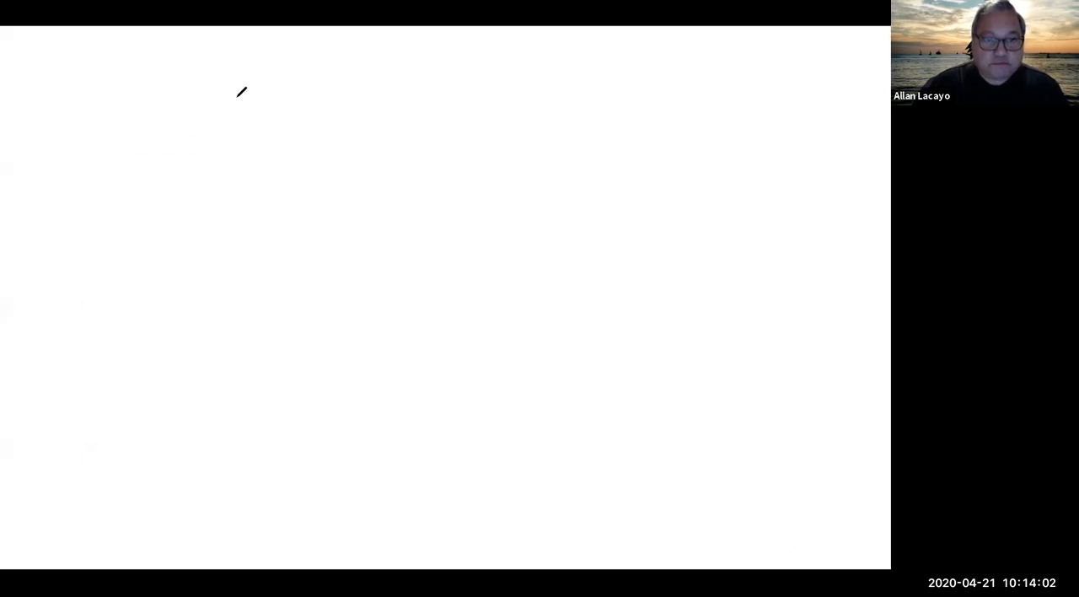
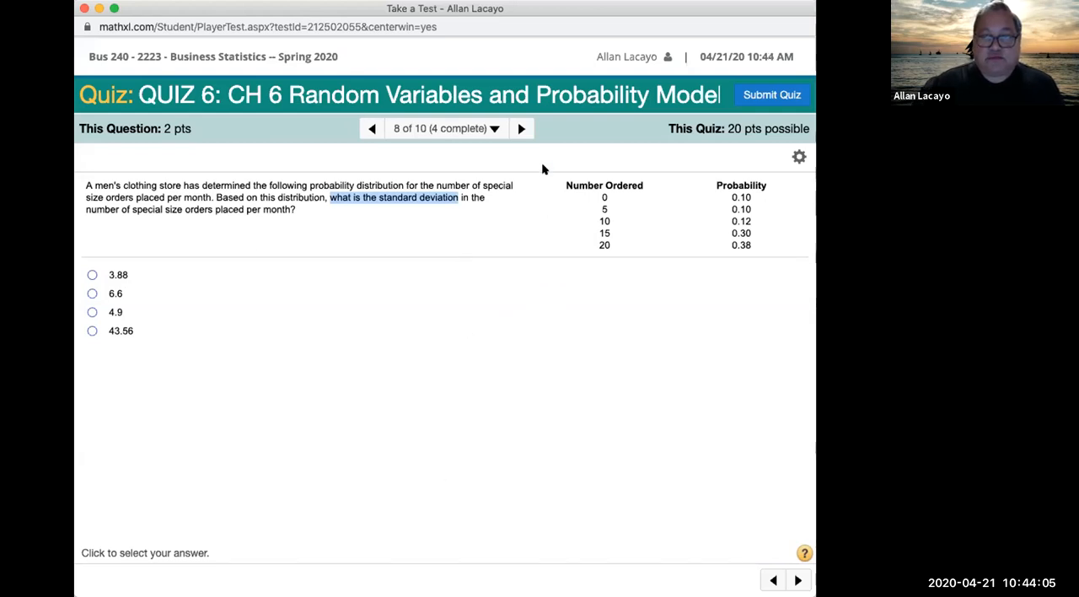
Step: Switch to the StatCrunch window and close the open geometric, Poisson and binomial calculators
key("super+grave")
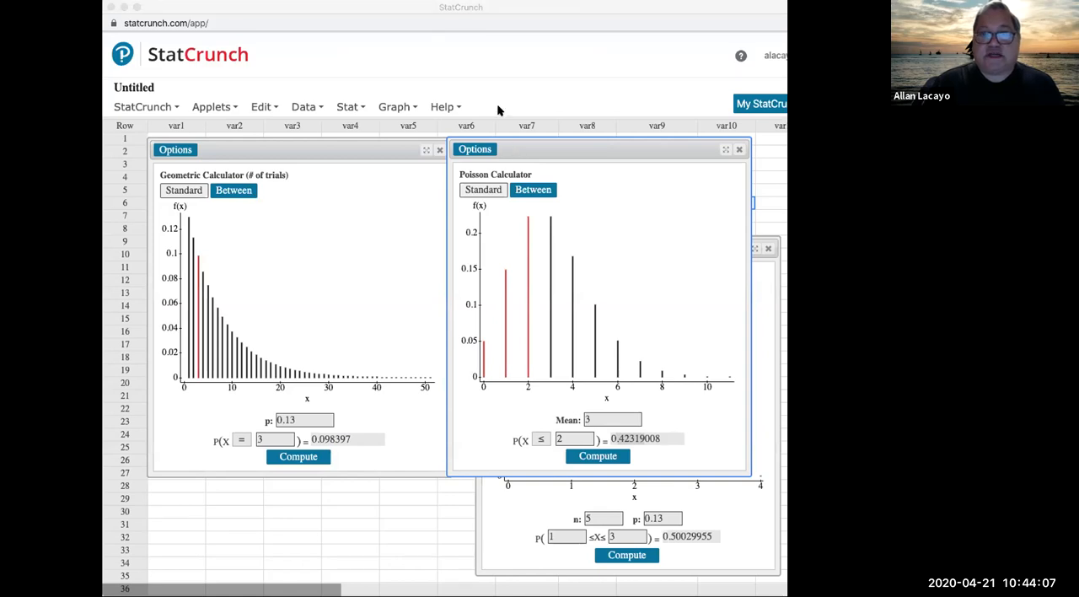
left_click(204, 7)
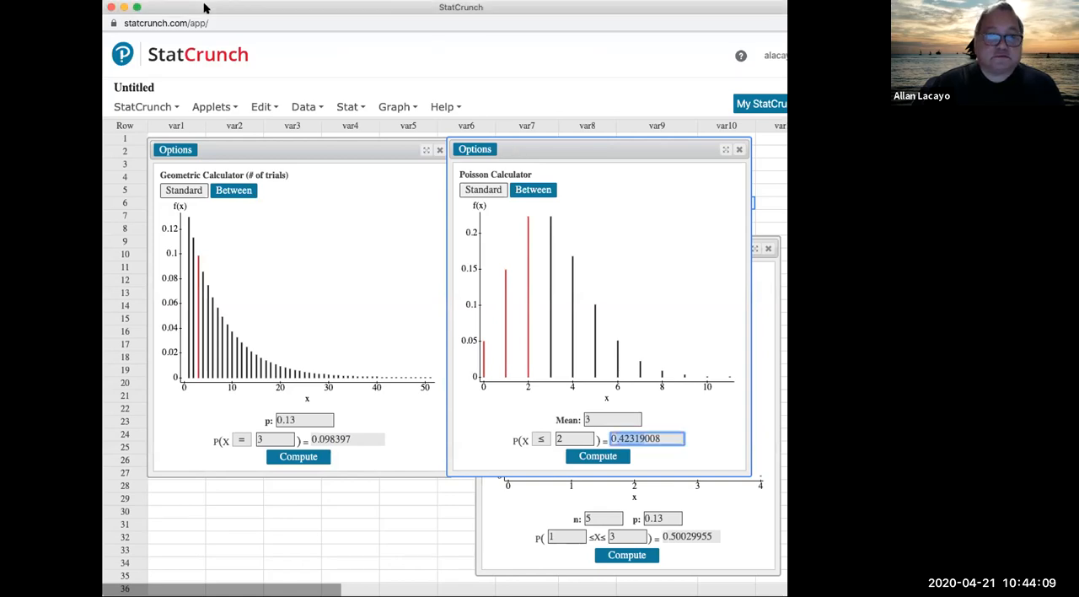
left_click(421, 150)
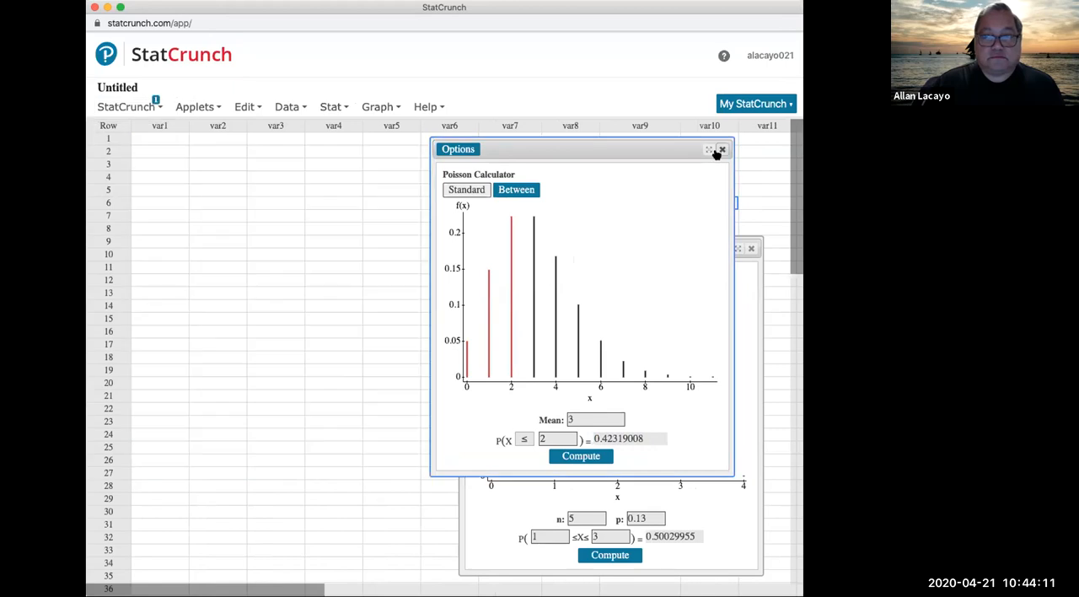
left_click(720, 150)
Step: Clear the wording table from var7 to var9 and paste the copied special-orders distribution starting at the var1 heading
left_click_drag(526, 129, 660, 239)
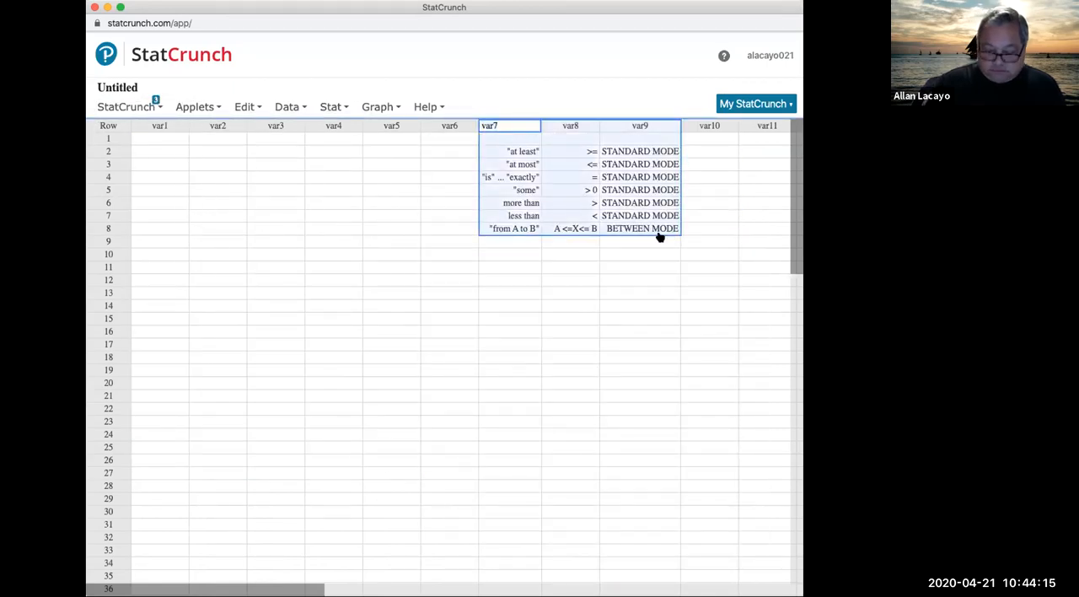
key("Delete")
left_click(143, 125)
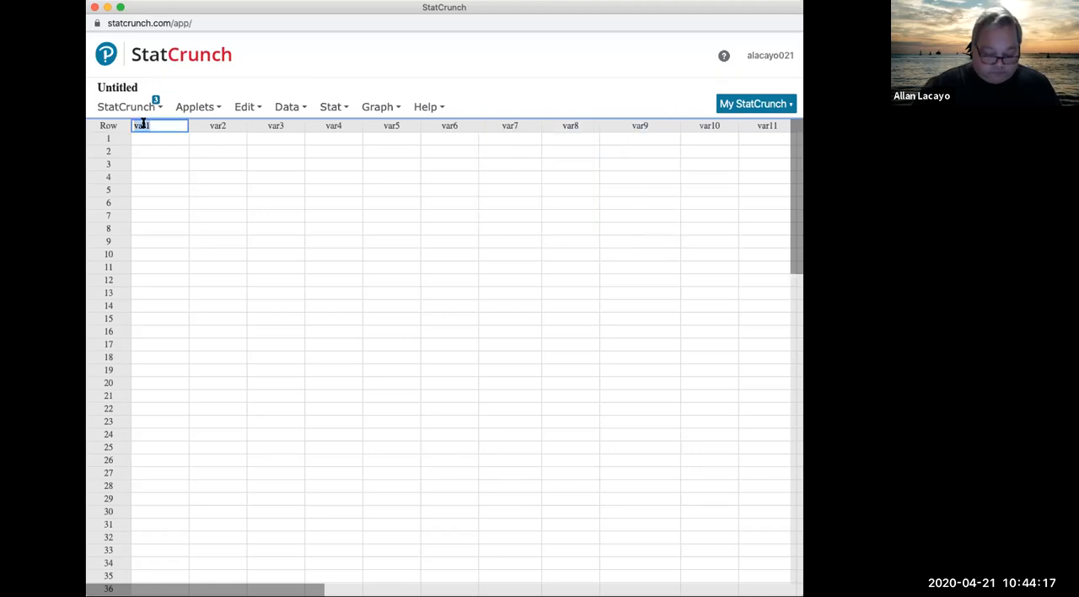
type("Number Ordered Probability 0 0.1 5 0.1 10 0.12 15 0.3 20 0.38")
Step: Move the Probability label to the second column's heading and the first 0.1 into row 1 beneath it
left_click(174, 137)
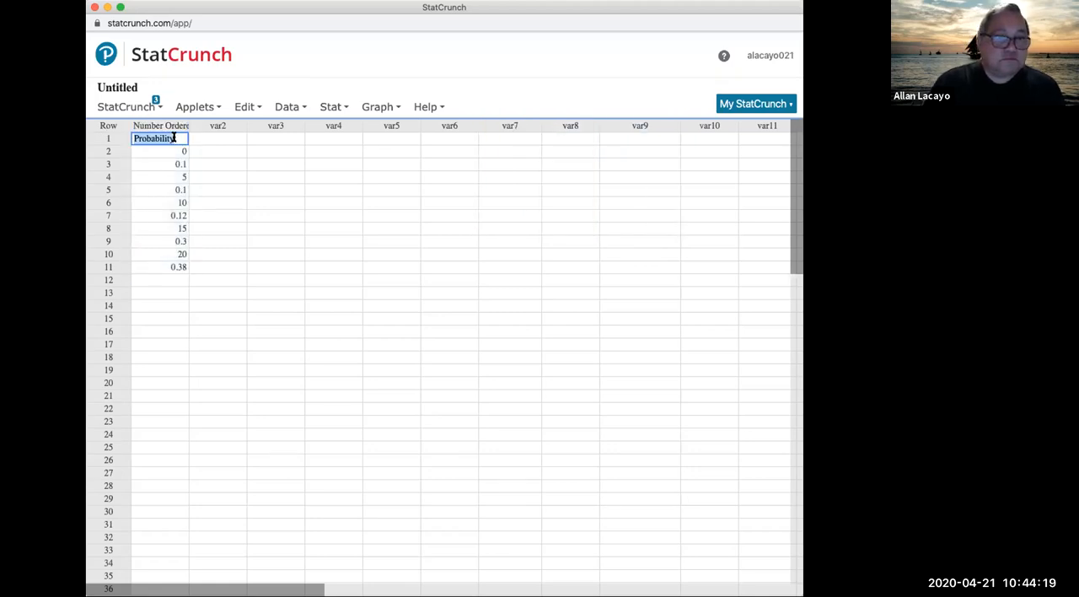
key("super+x")
left_click(217, 120)
key("super+v")
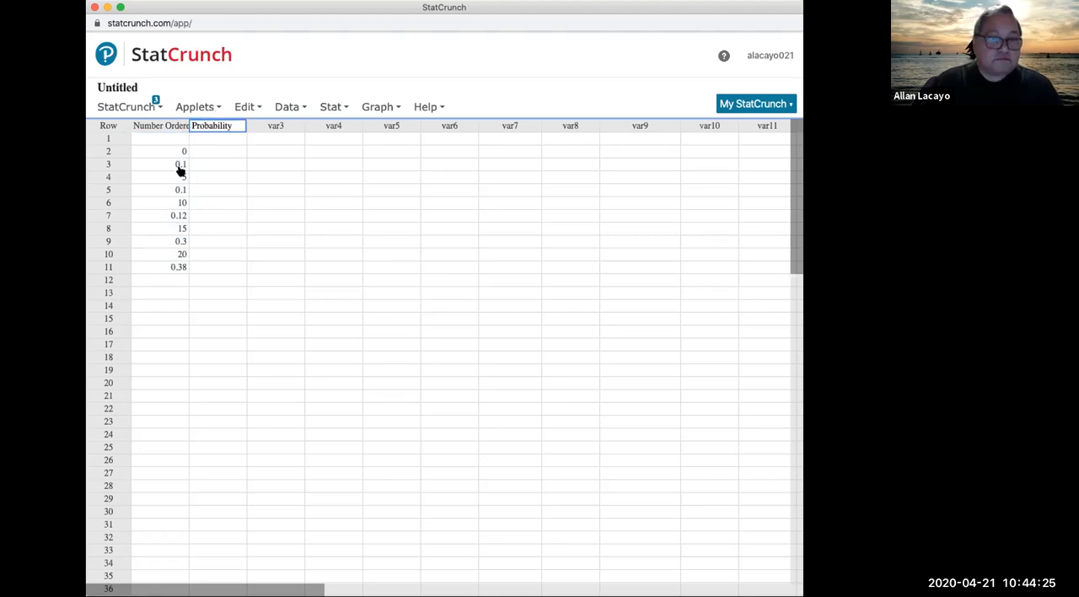
left_click(179, 166)
key("super+x")
left_click(228, 136)
key("super+v")
Step: Move the second 0.1 and the 0.12 from the first column into Probability rows 2 and 3
left_click(177, 189)
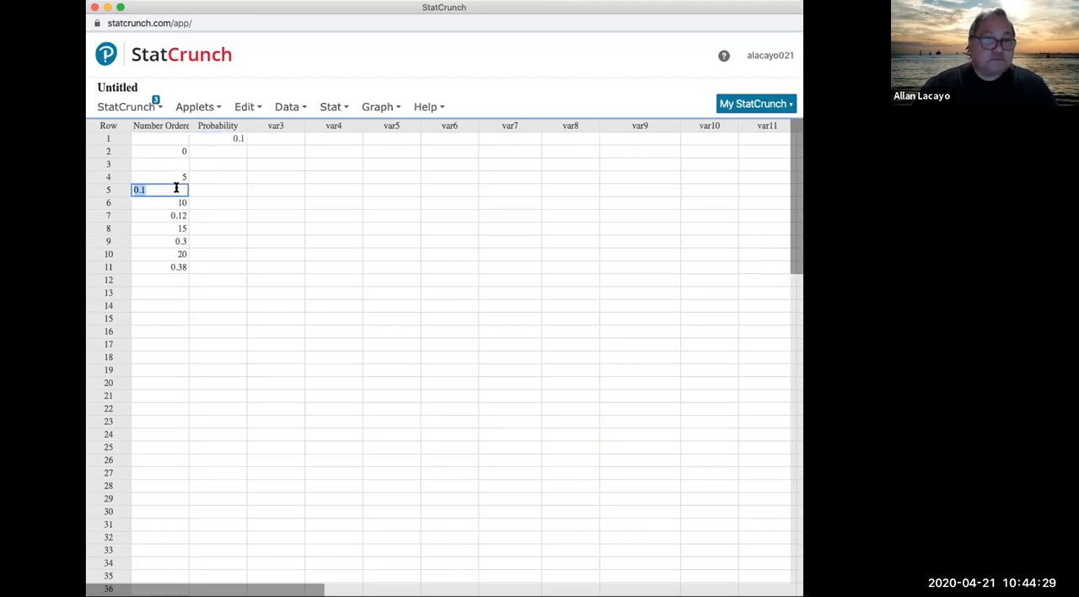
left_click(176, 189)
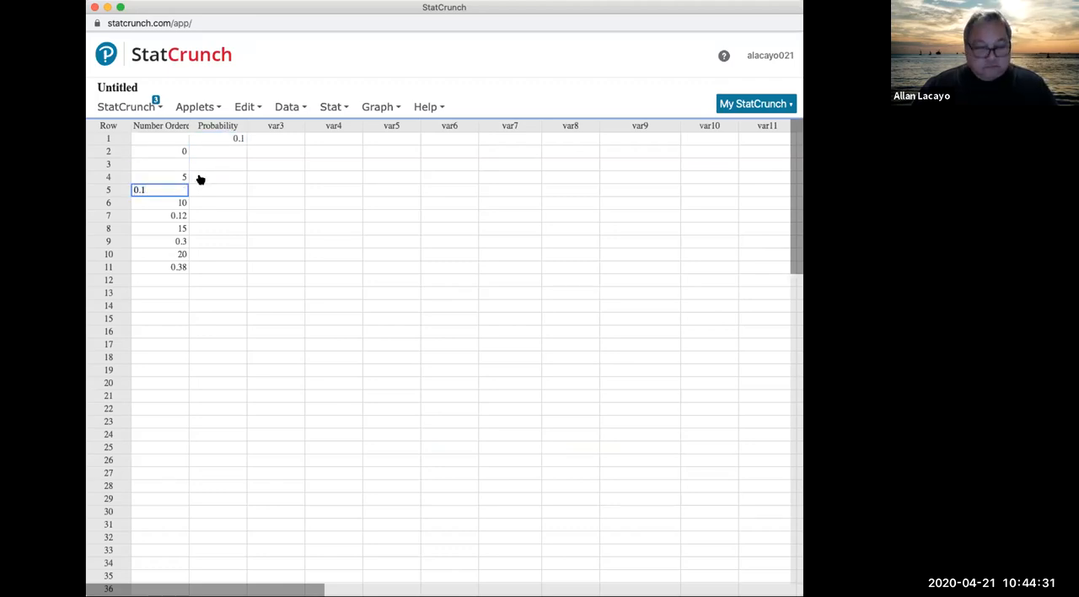
left_click(224, 150)
key("super+v")
left_click(170, 217)
key("super+x")
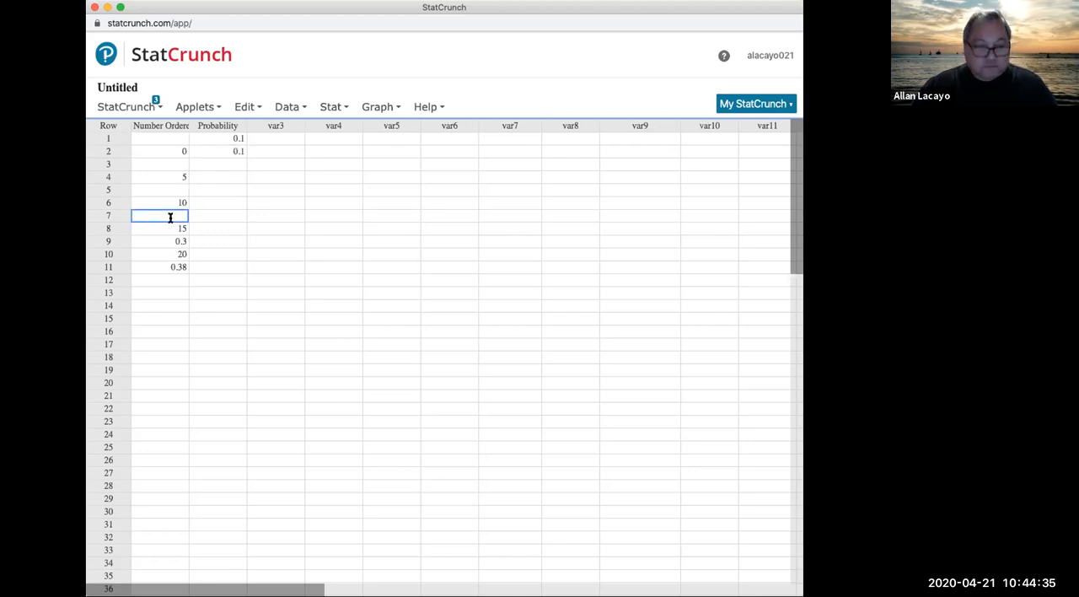
left_click(215, 163)
key("super+v")
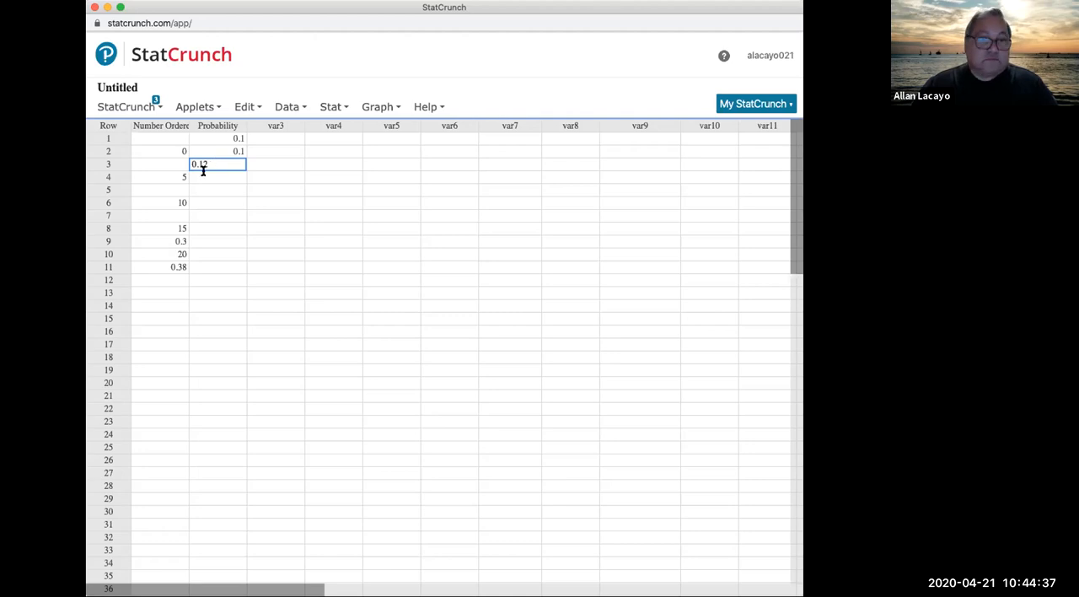
Step: Move 0.3 and 0.38 from the first column into Probability rows 4 and 5
left_click(166, 240)
key("super+x")
left_click(228, 176)
key("super+v")
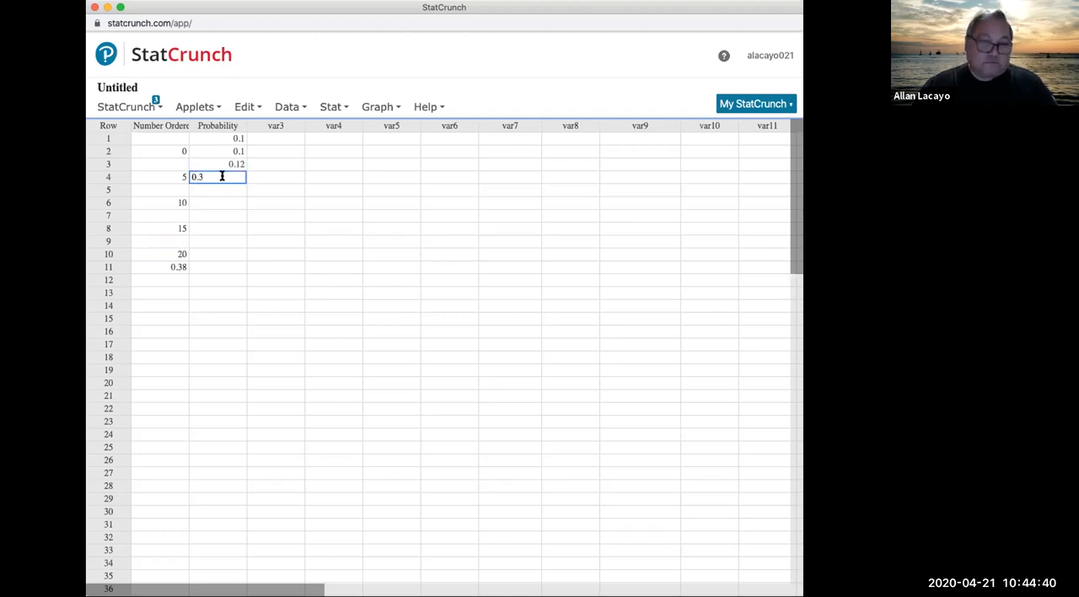
left_click(163, 267)
key("super+x")
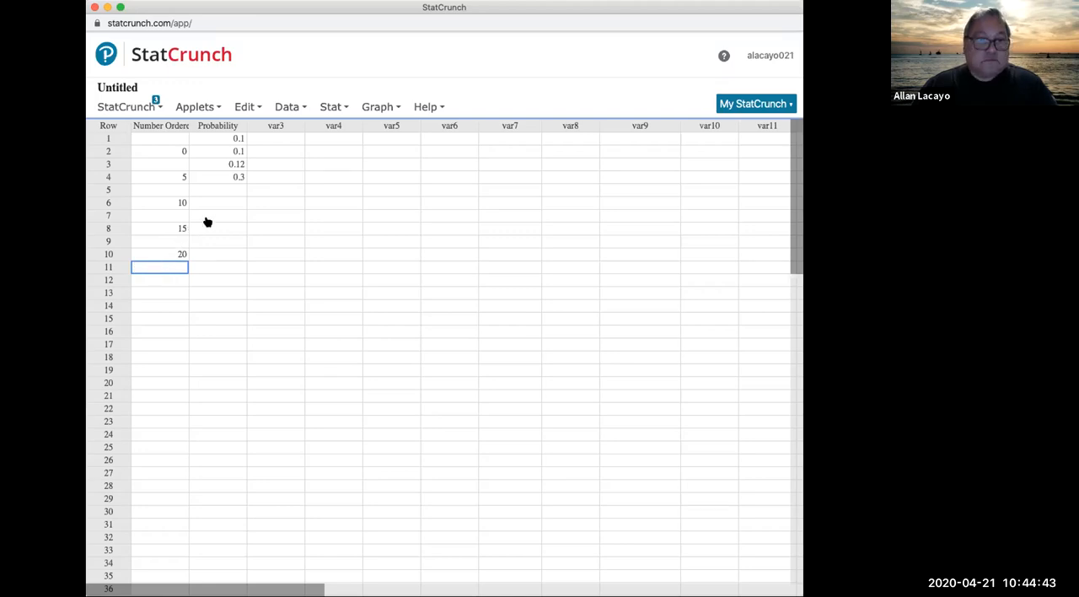
left_click(227, 188)
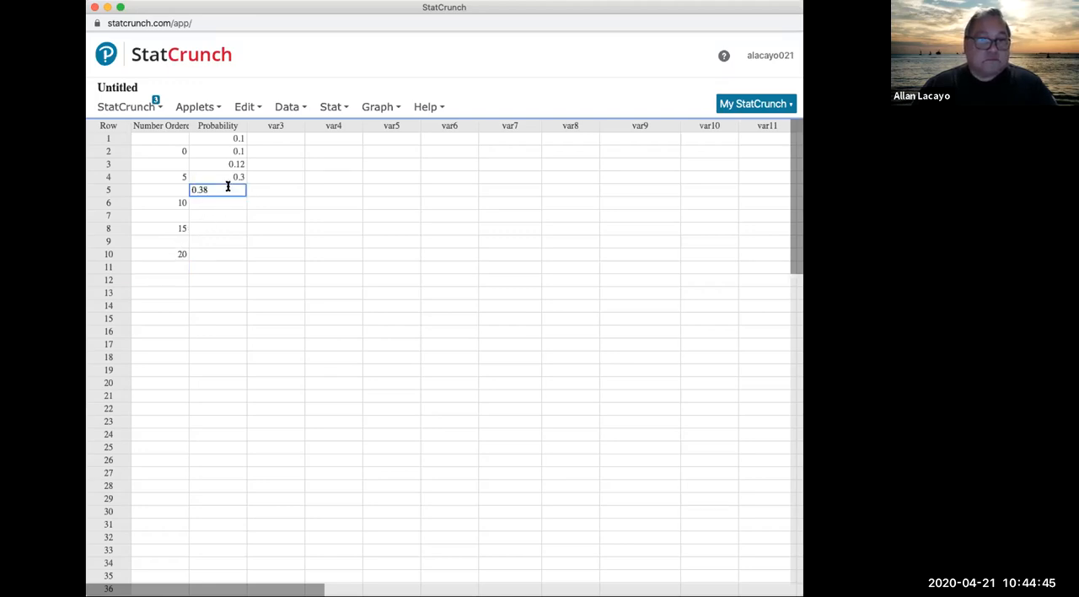
Step: Enter 0, 5, 10, 15 and 20 in rows 1 to 5 of the Number Ordered column
left_click(160, 135)
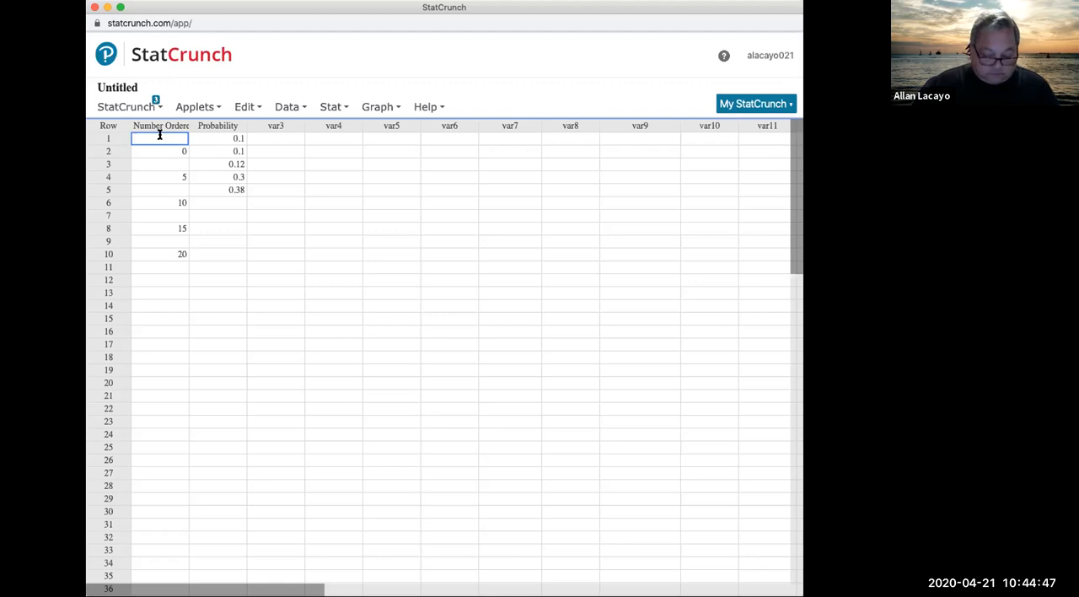
type("0")
key("Return")
type("5")
key("Return")
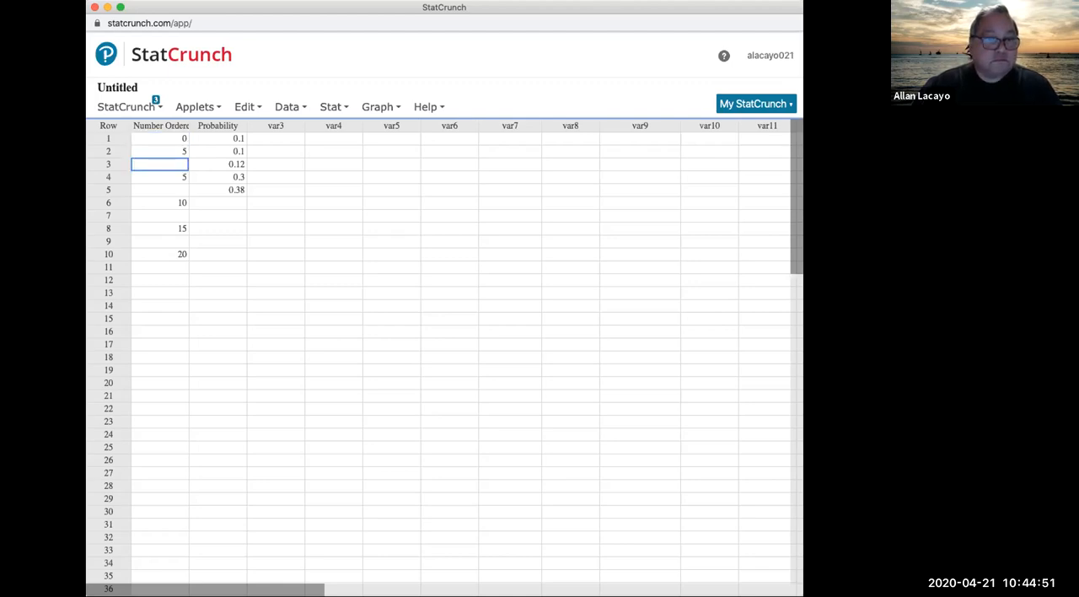
key("Return")
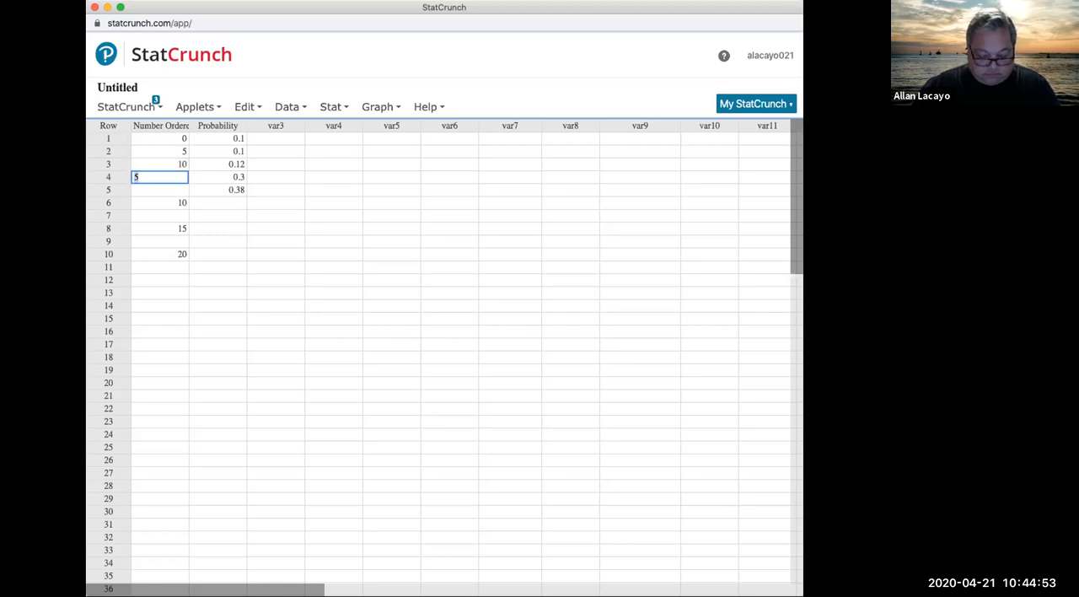
key("Return")
type("20")
key("Return")
Step: Clear the leftover 10, 15 and 20 from rows 6, 8 and 10 of the Number Ordered column
key("BackSpace")
key("Return")
key("Return")
key("BackSpace")
key("Return")
key("Return")
key("BackSpace")
key("Return")
key("Return")
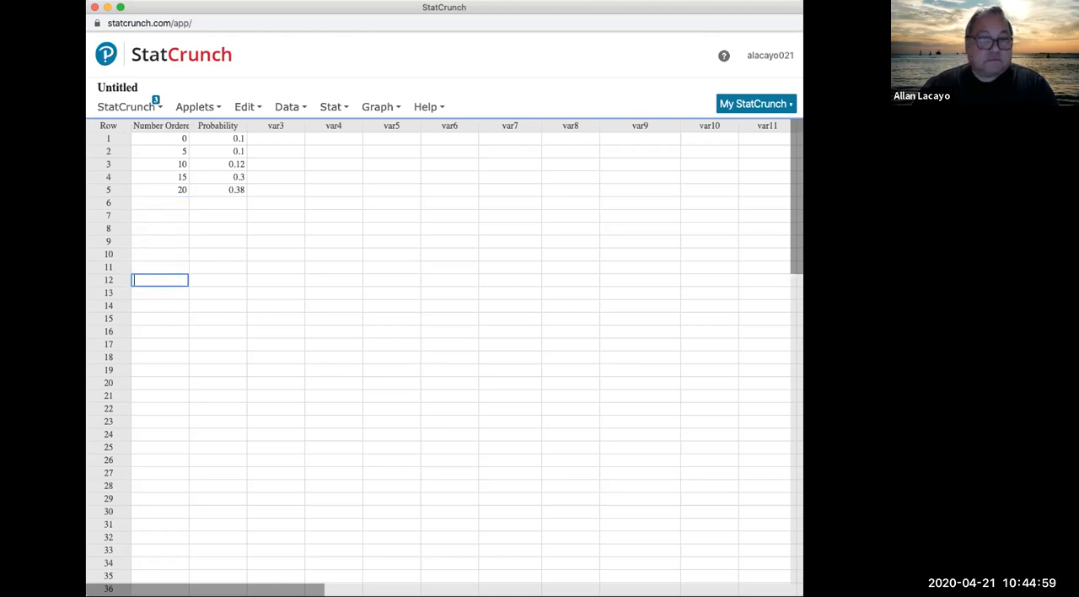
Step: Widen the Number Ordered column so that its full heading fits
left_click(391, 190)
left_click_drag(188, 125, 222, 190)
left_click_drag(283, 139, 285, 194)
left_click(344, 240)
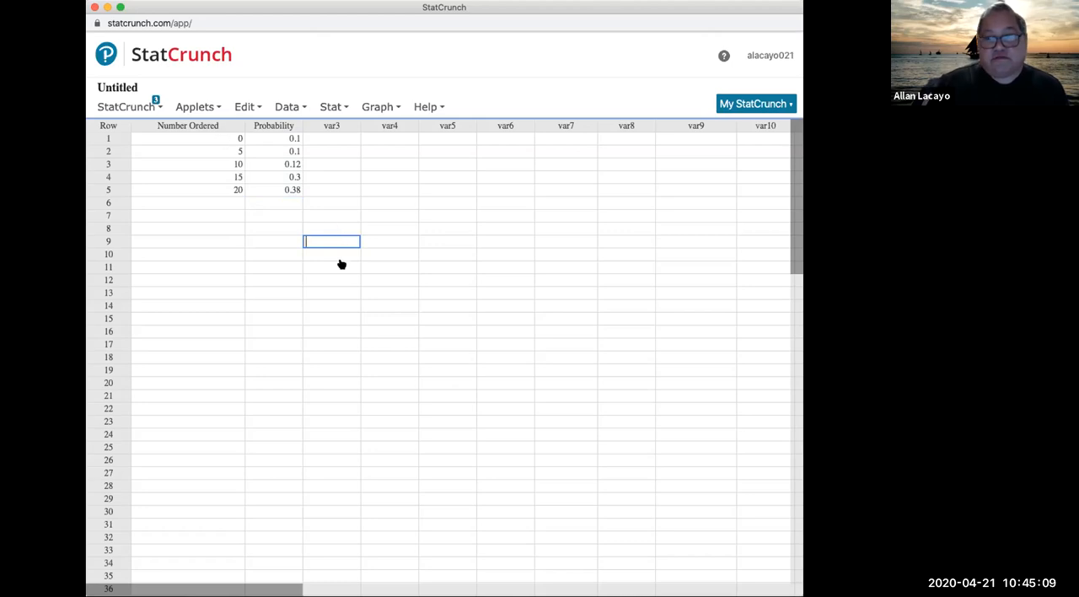
Step: Compute a Custom calculator with values in Number Ordered and weights in Probability
left_click(333, 108)
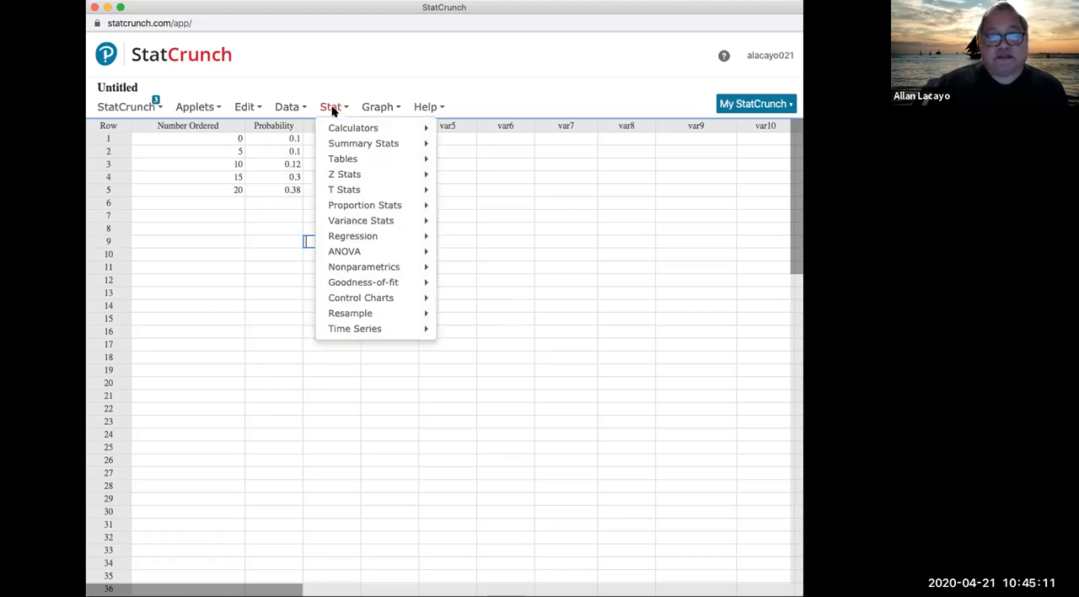
mouse_move(413, 127)
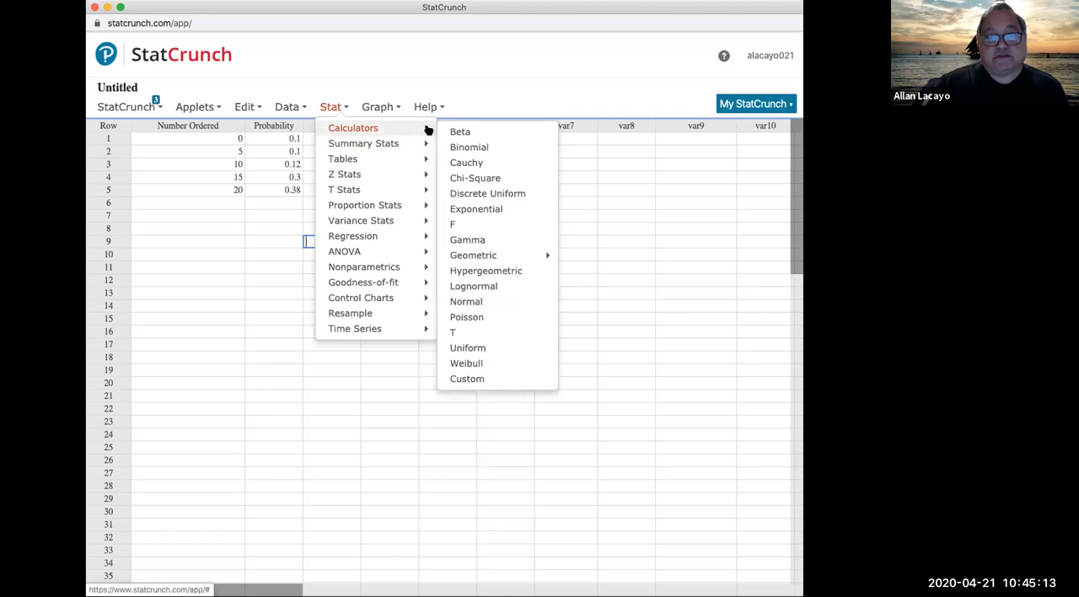
left_click(501, 380)
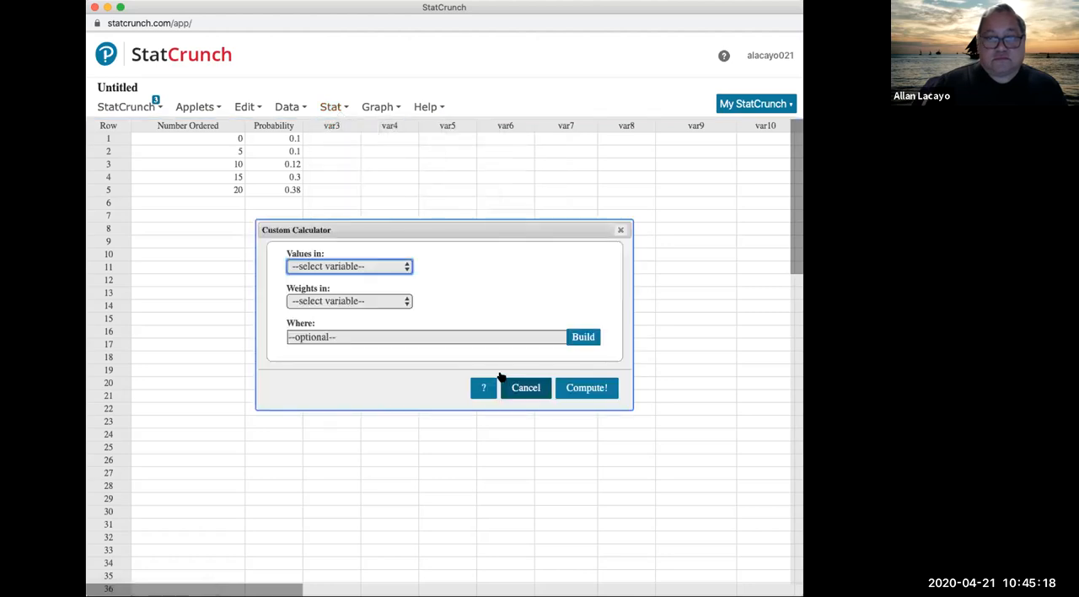
left_click(348, 265)
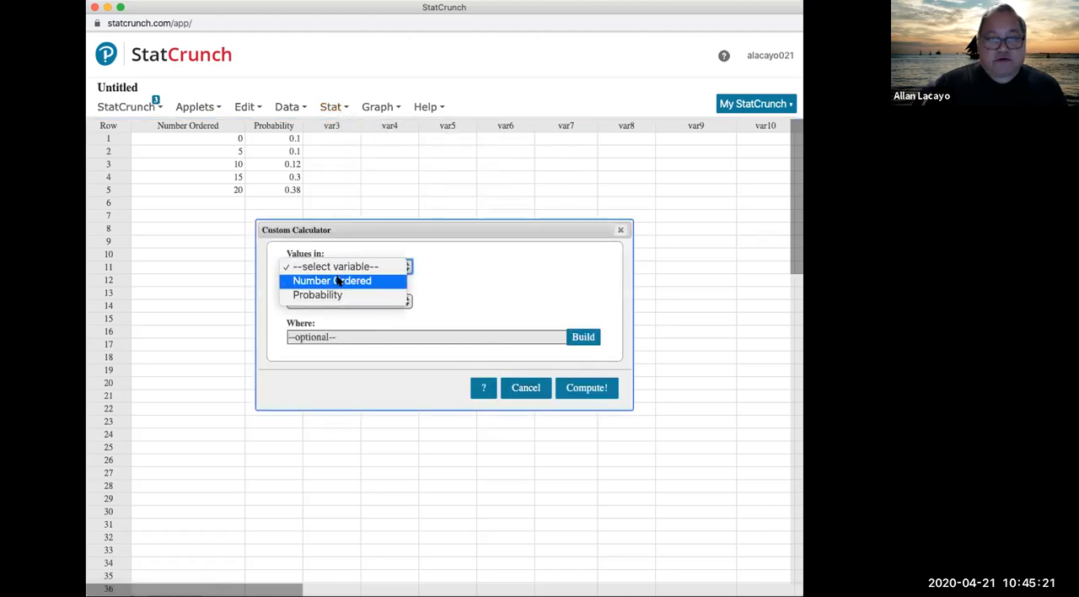
left_click(338, 281)
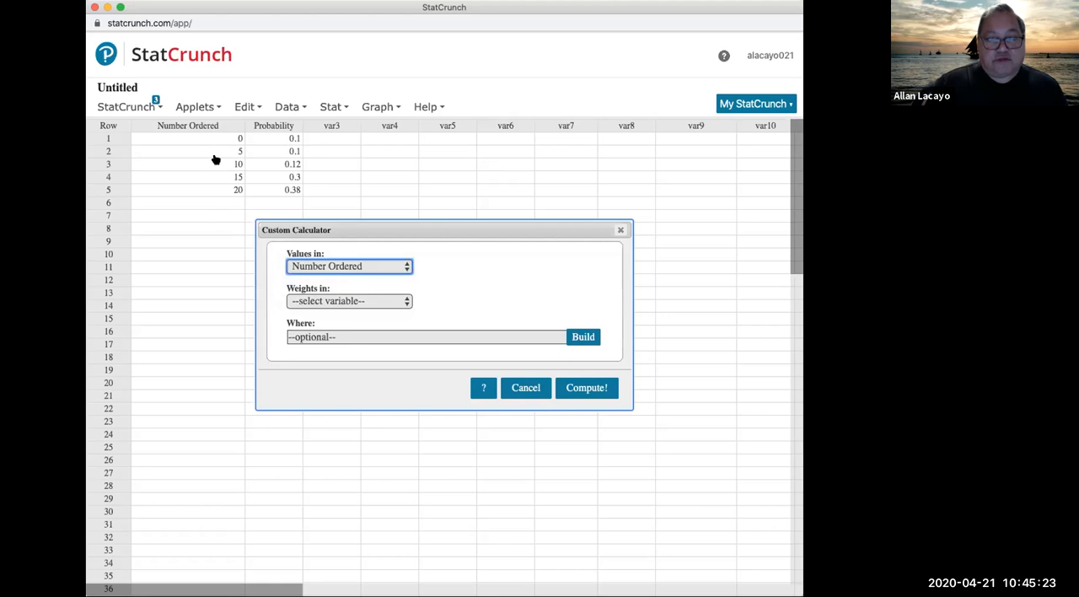
left_click(329, 301)
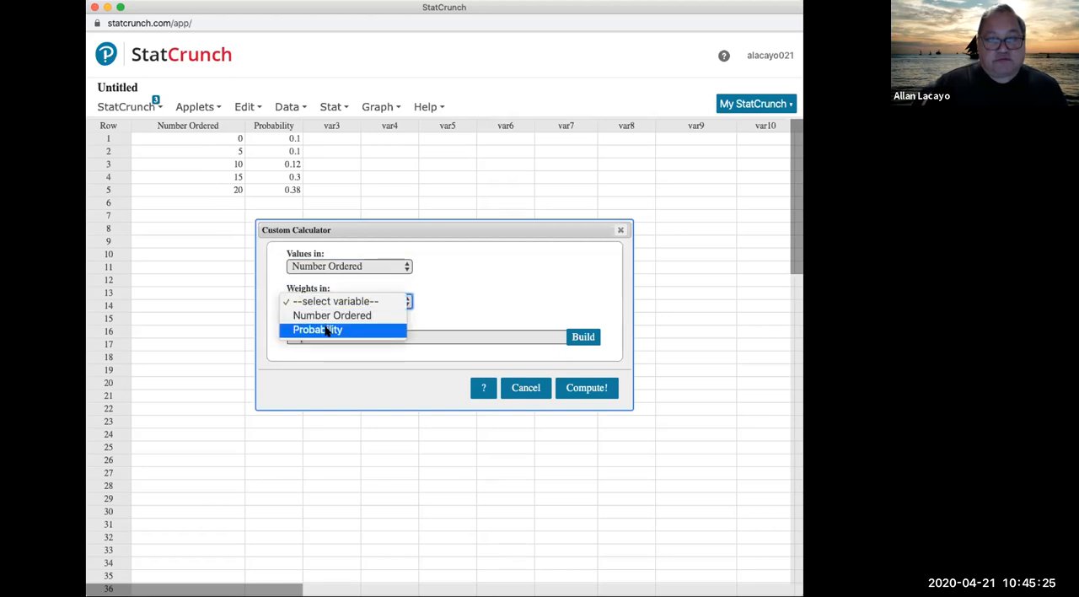
left_click(327, 331)
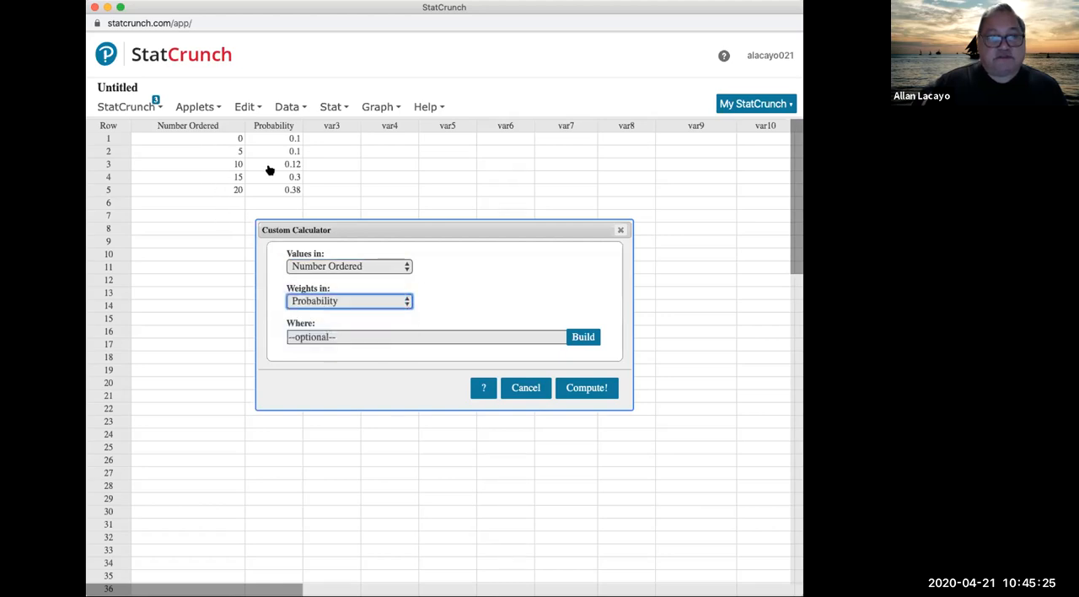
left_click(586, 390)
Step: Check the calculator's mean and standard deviation, and answer quiz question 8 with 6.6
left_click(504, 434)
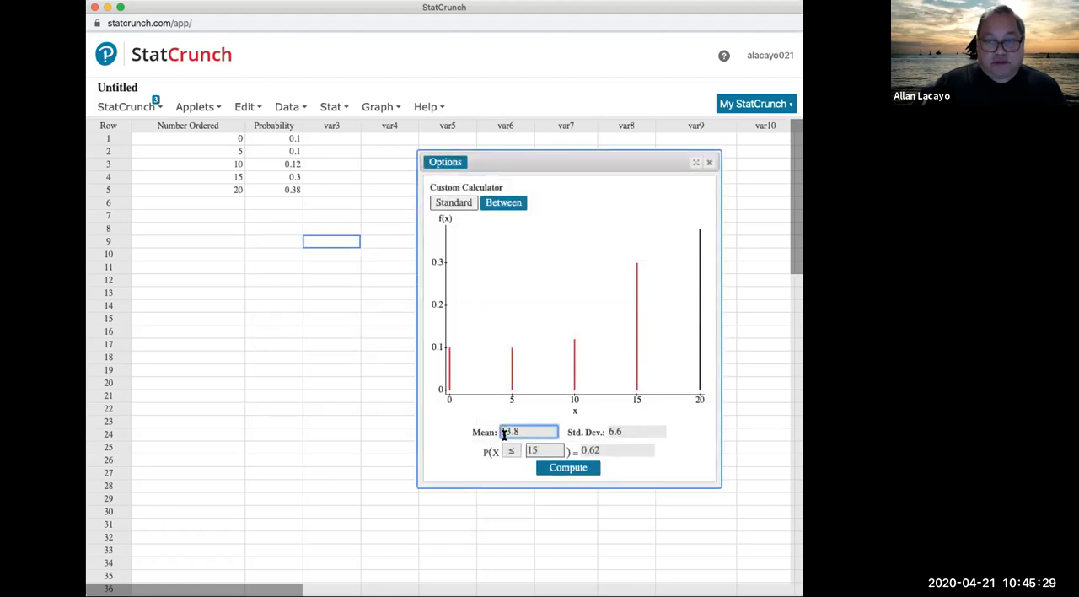
left_click(637, 428)
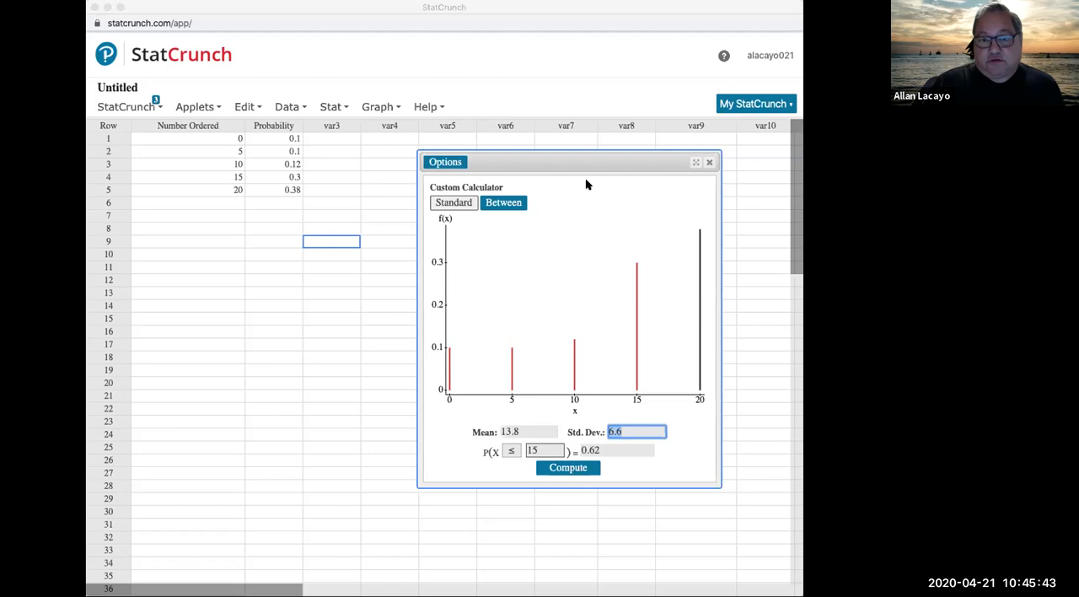
key("super+grave")
left_click(799, 10)
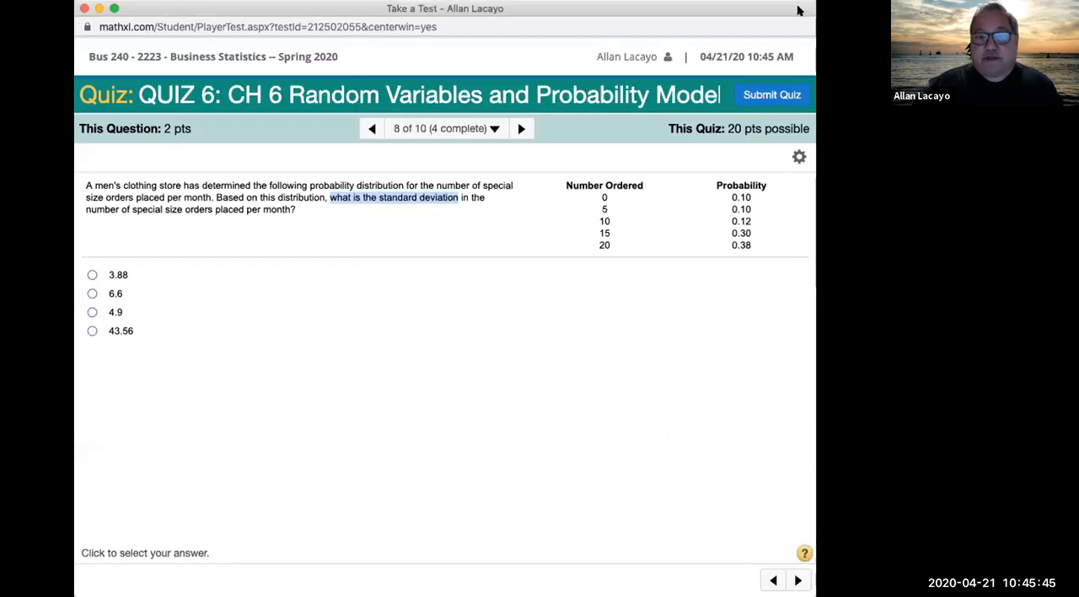
left_click(92, 293)
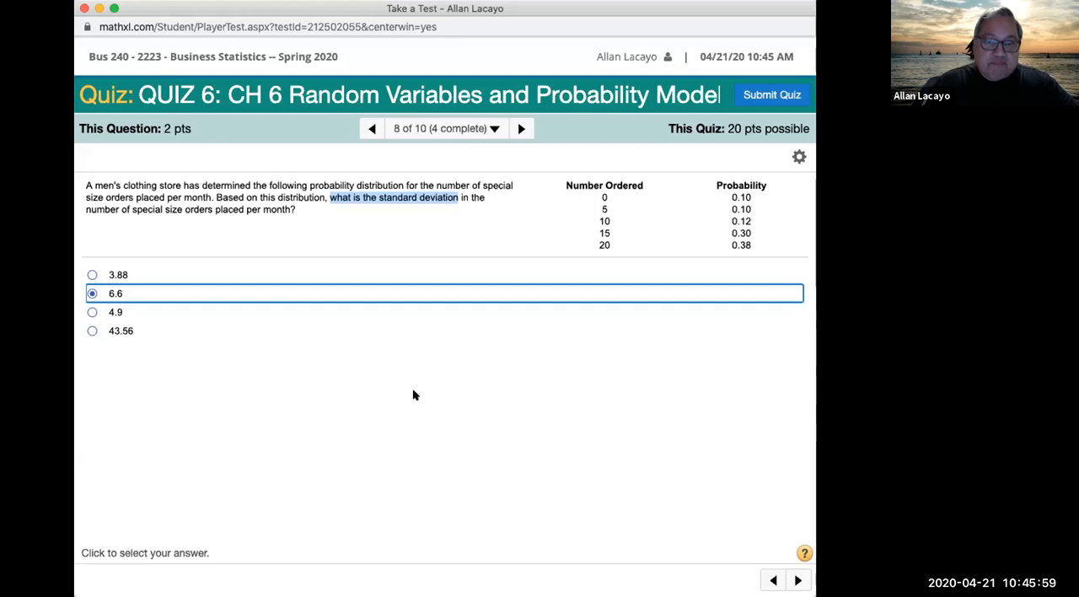
Step: Advance to quiz question 9 and highlight the expected-repairs question and the statement that 86% of computers need no repairs
left_click(521, 128)
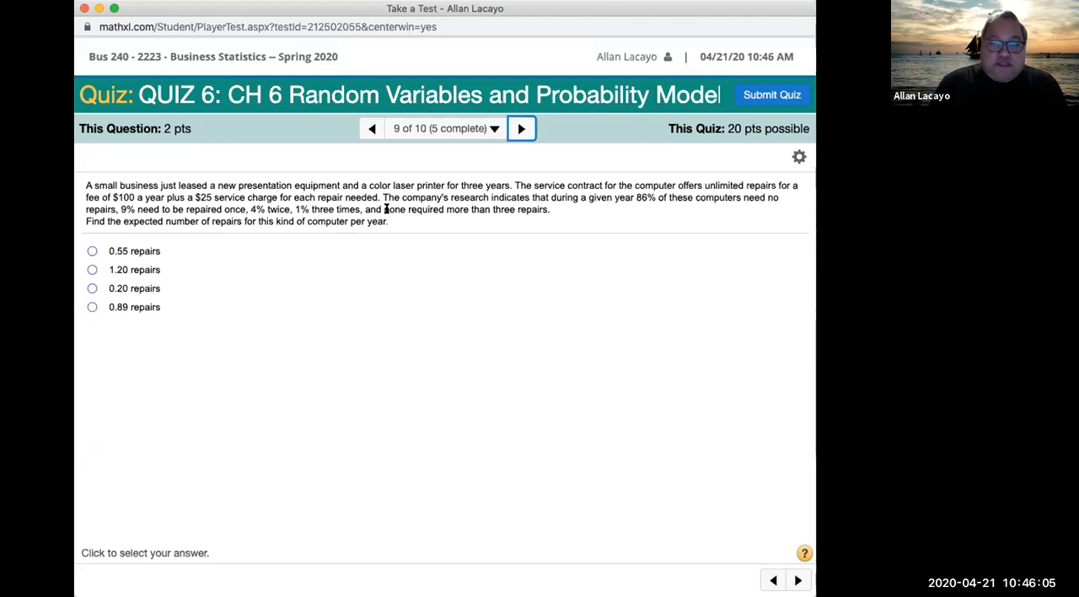
left_click_drag(389, 221, 150, 222)
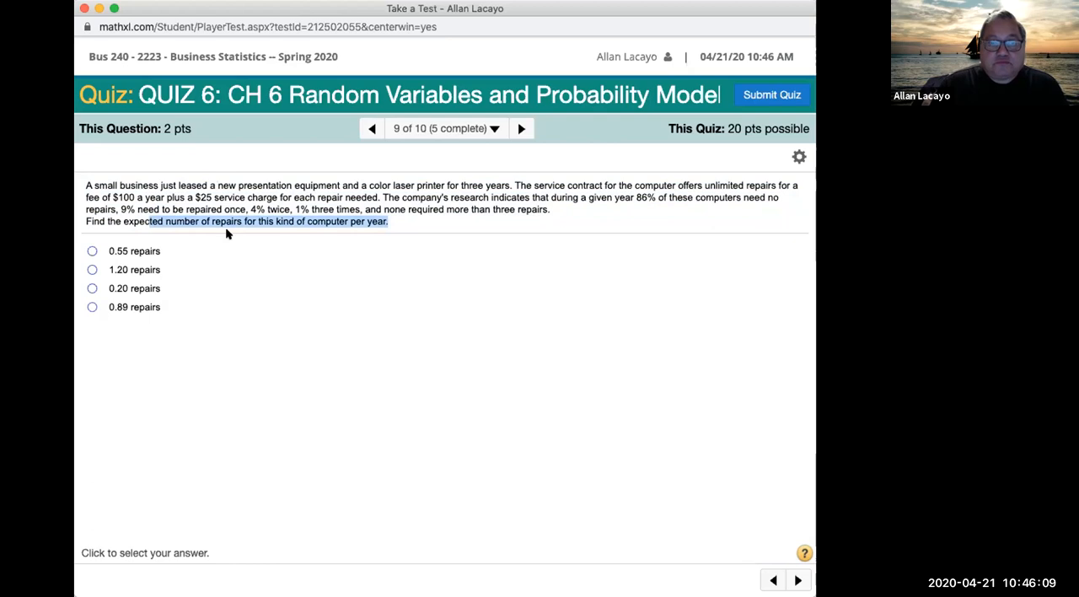
left_click(405, 223)
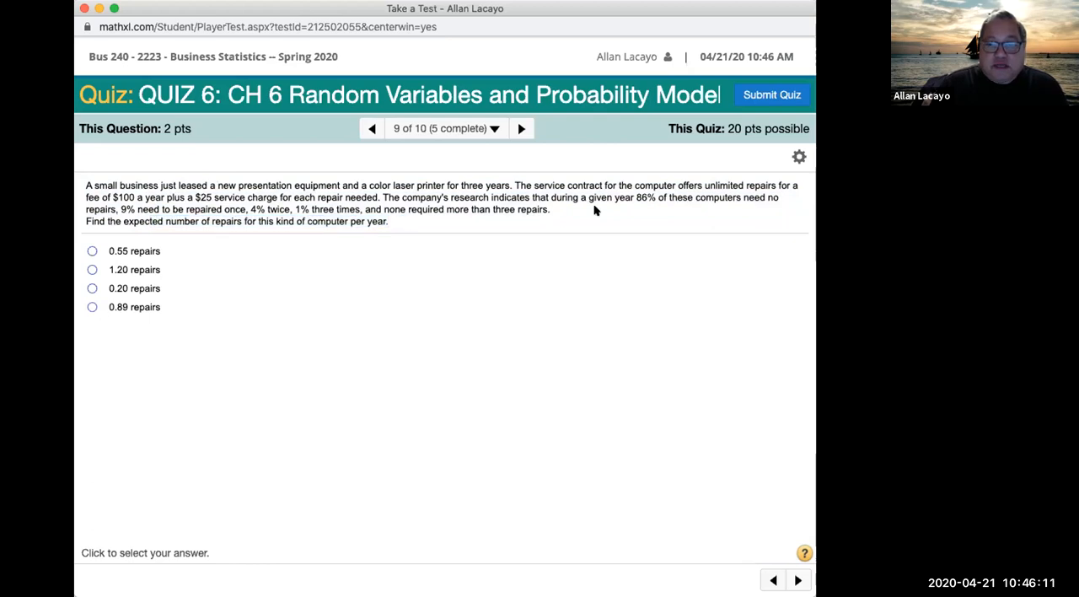
left_click_drag(381, 193, 117, 209)
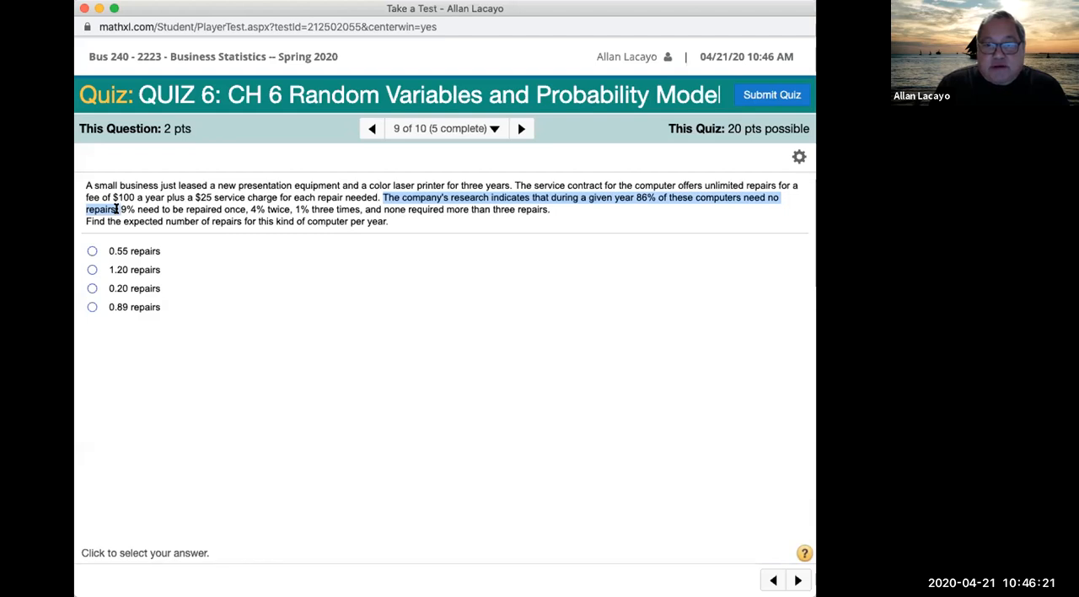
left_click_drag(116, 209, 122, 209)
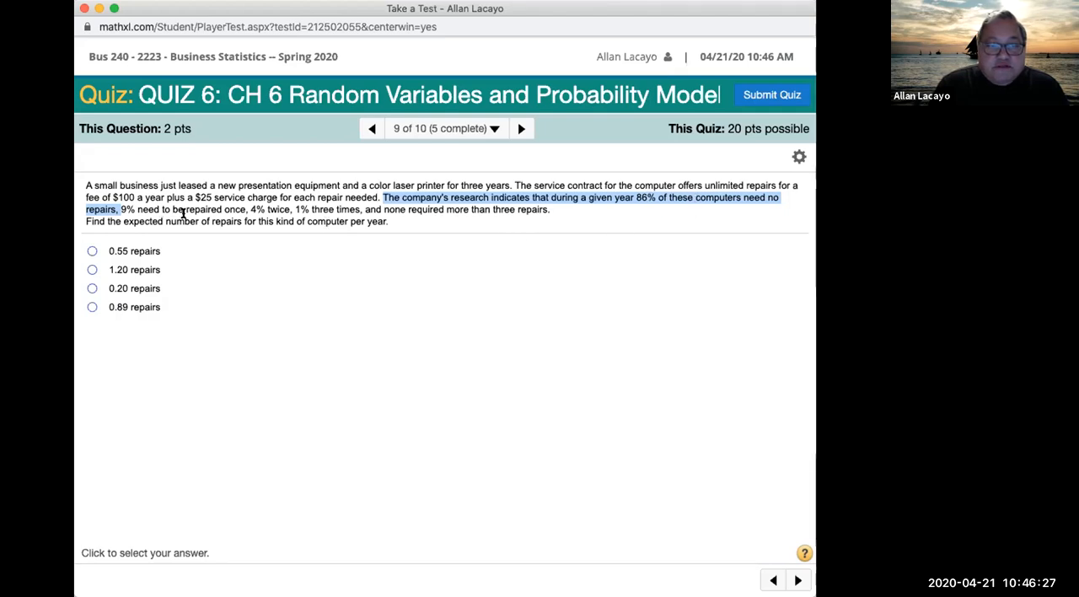
Step: Highlight question 9's repair percentages and the words "expected number", answer with 0.20 repairs, and highlight the research data and question together
left_click_drag(206, 209, 374, 192)
left_click(553, 212)
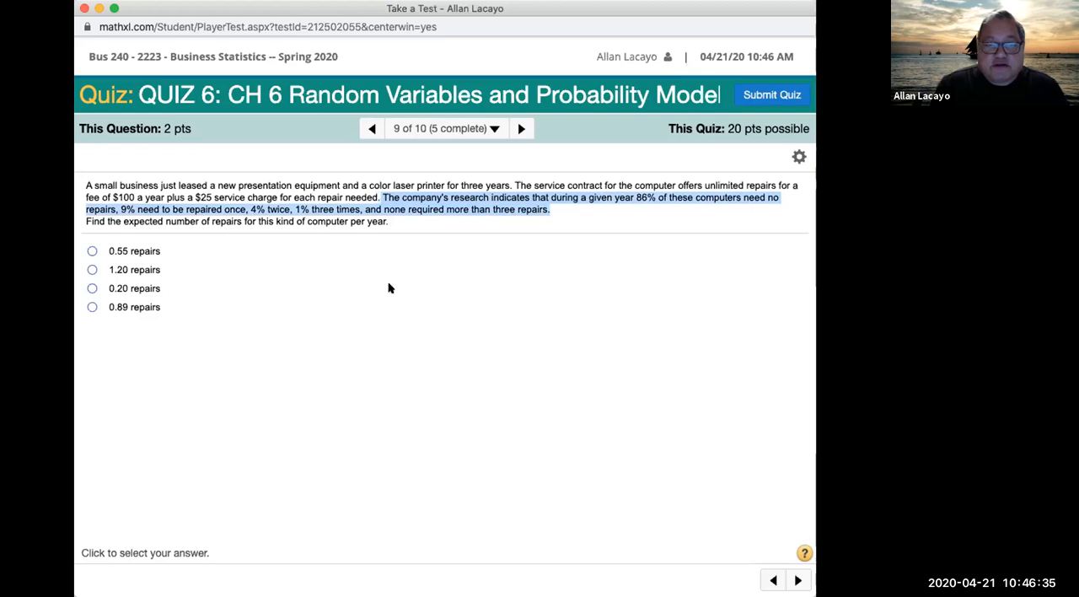
left_click_drag(123, 221, 201, 221)
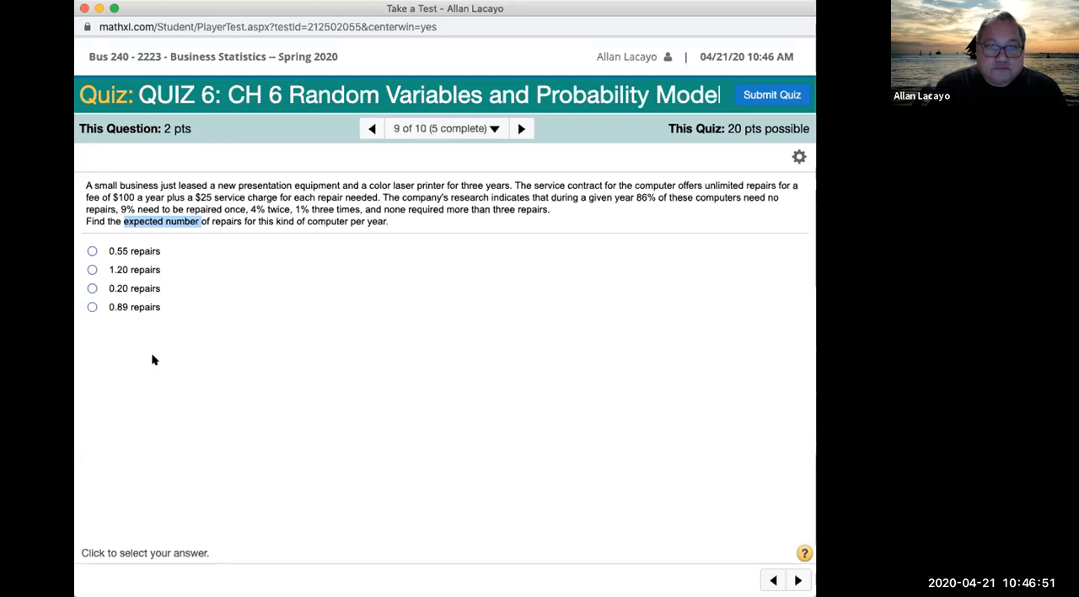
left_click(93, 288)
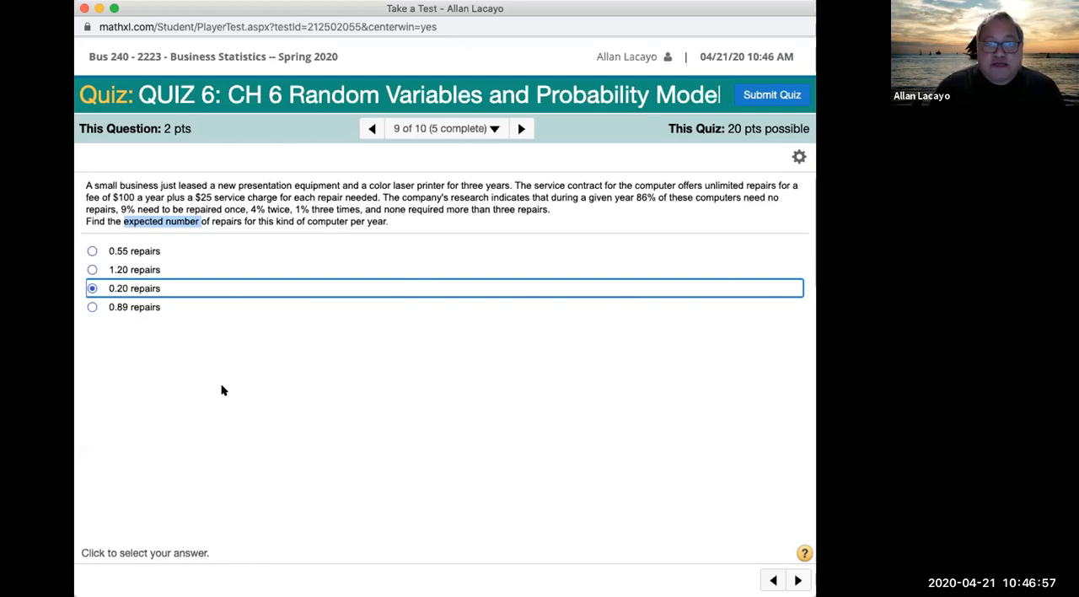
left_click_drag(392, 222, 380, 197)
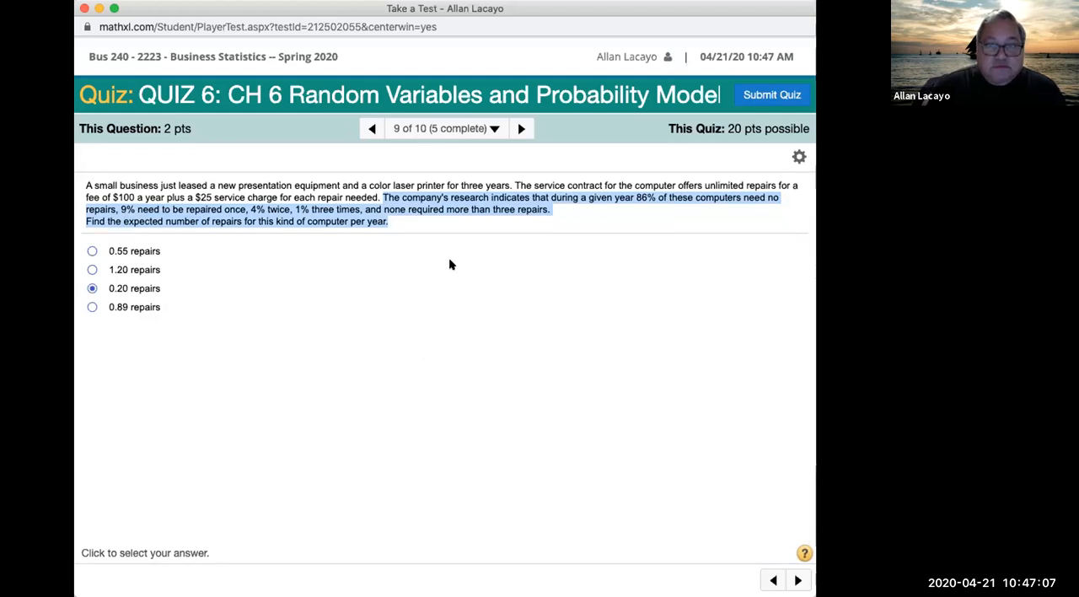
Step: Switch to StatCrunch, name the var4 column repairs, and enter the values 0, 1, 2 and 3 in its first four rows
double_click(484, 202)
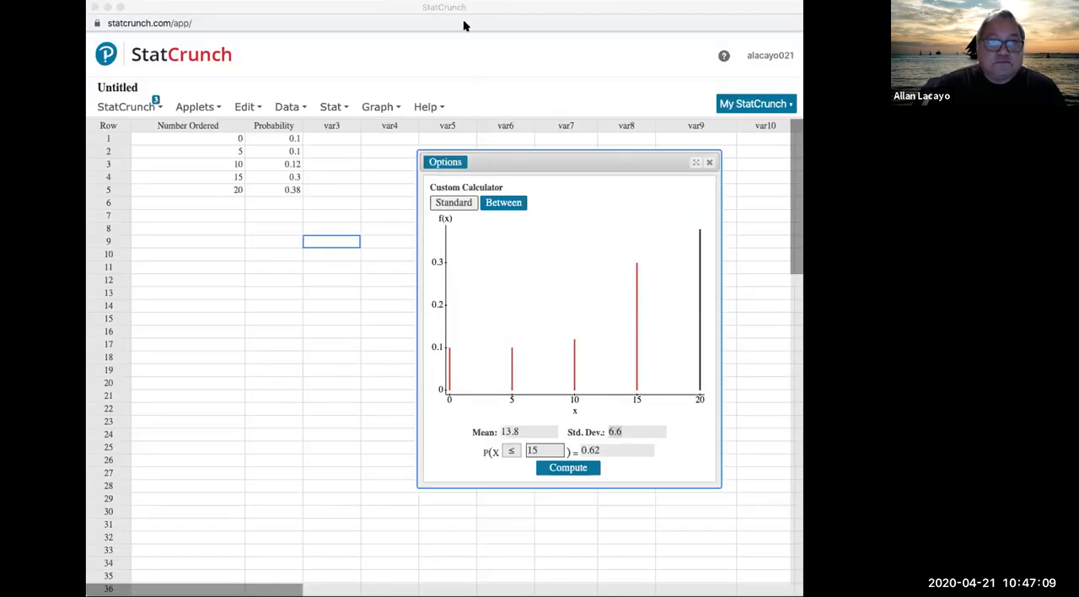
left_click(452, 7)
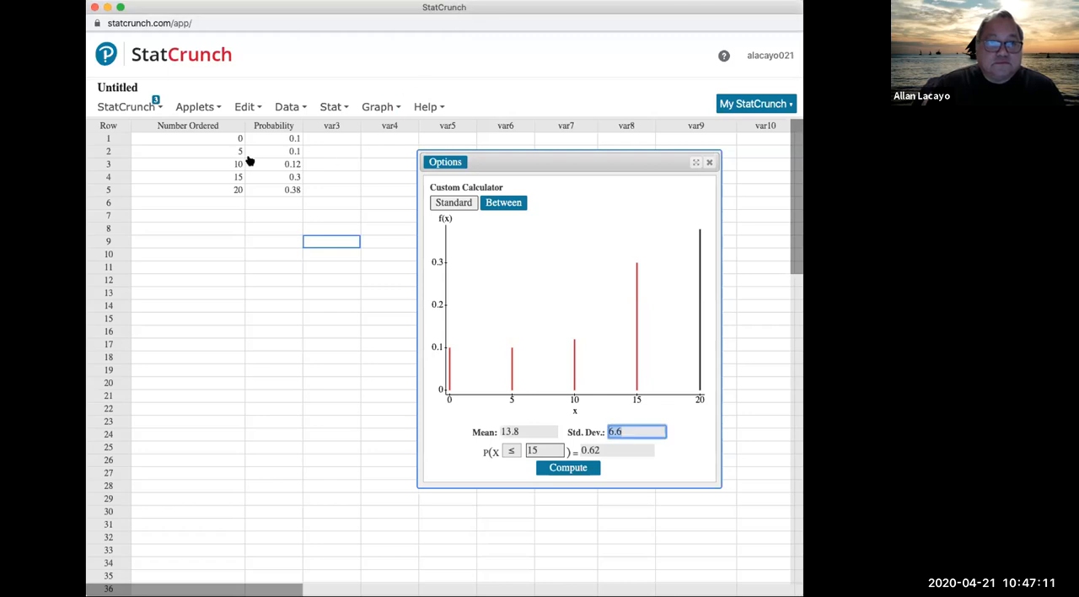
left_click(374, 142)
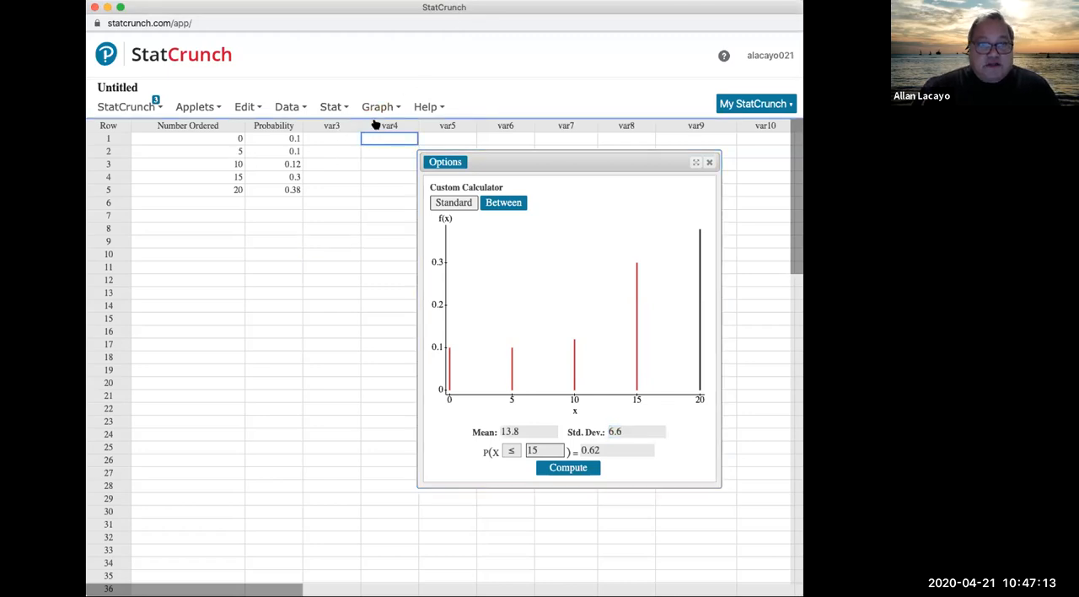
left_click(373, 124)
type("repairs")
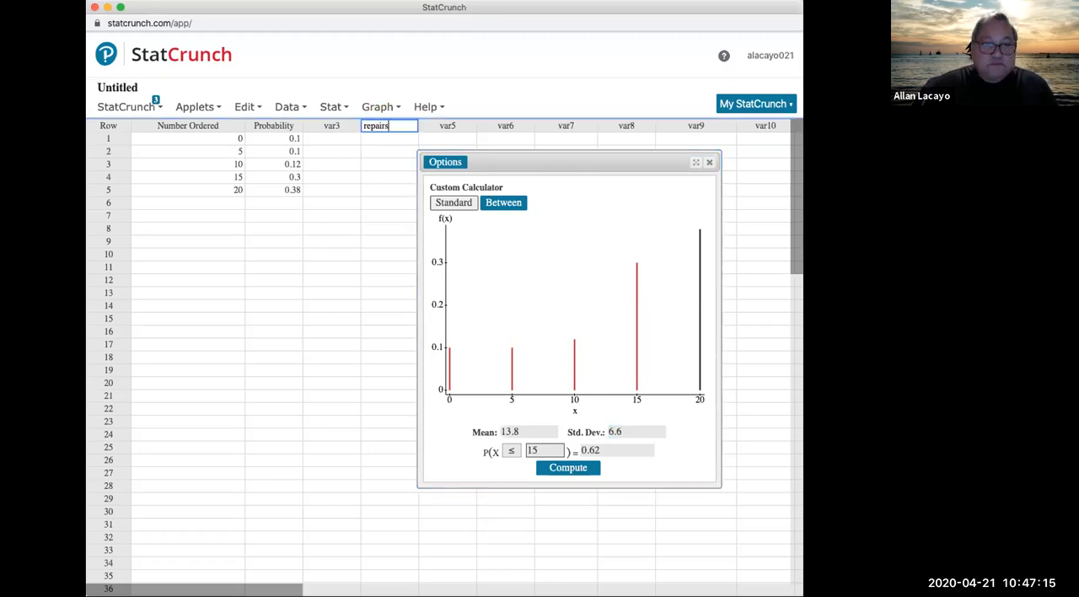
key("Return")
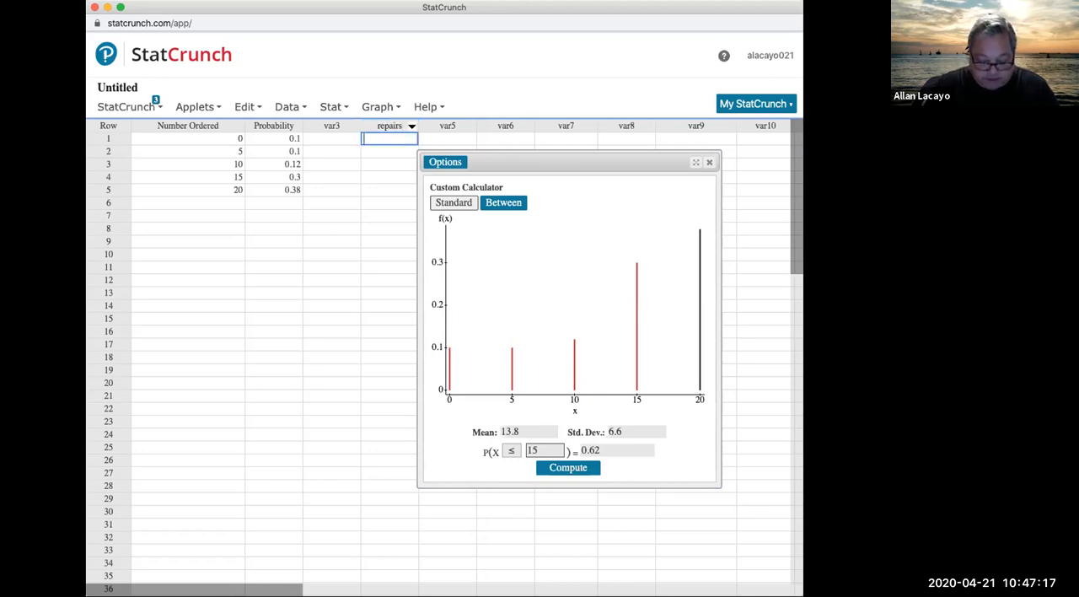
type("0")
key("Return")
type("1")
key("Return")
type("2")
key("Return")
type("3")
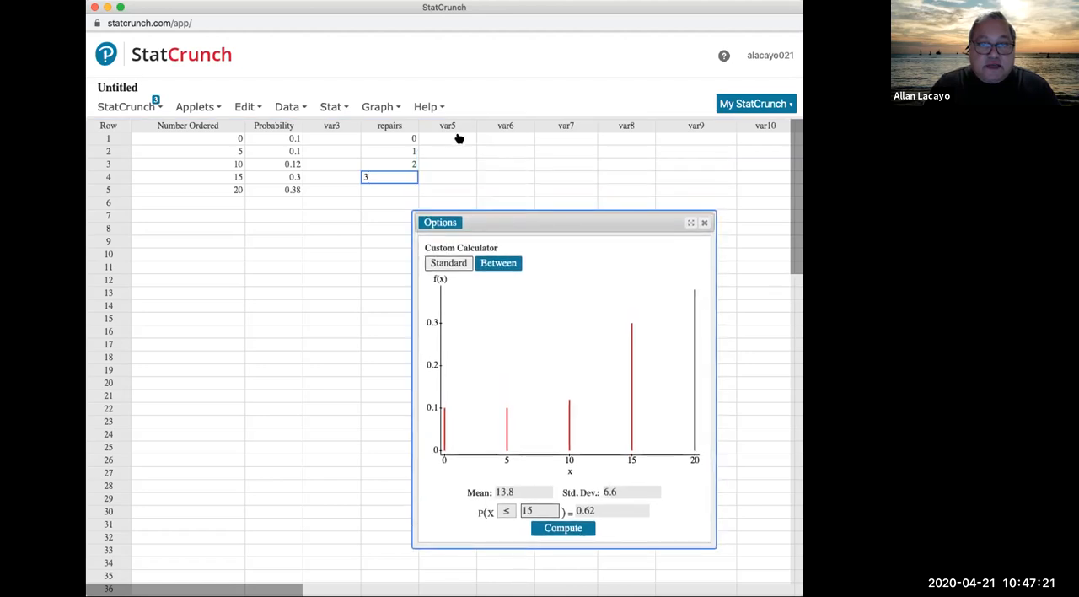
Step: Name the var5 column p and enter the probabilities 0.86, 0.09, 0.04 and 0.01 beside the repairs values
left_click(449, 125)
type("p")
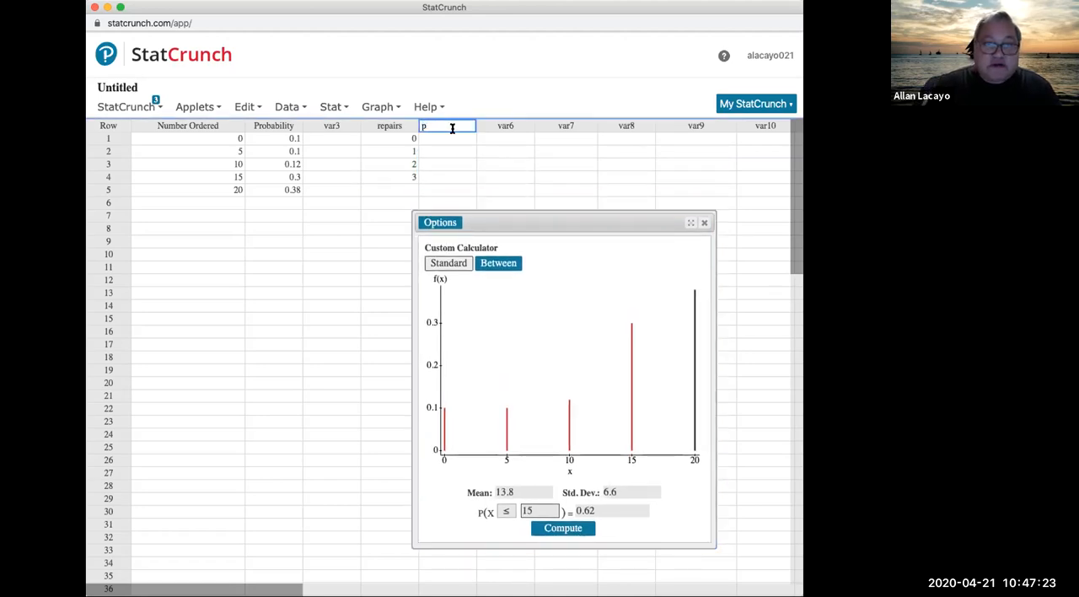
left_click(450, 138)
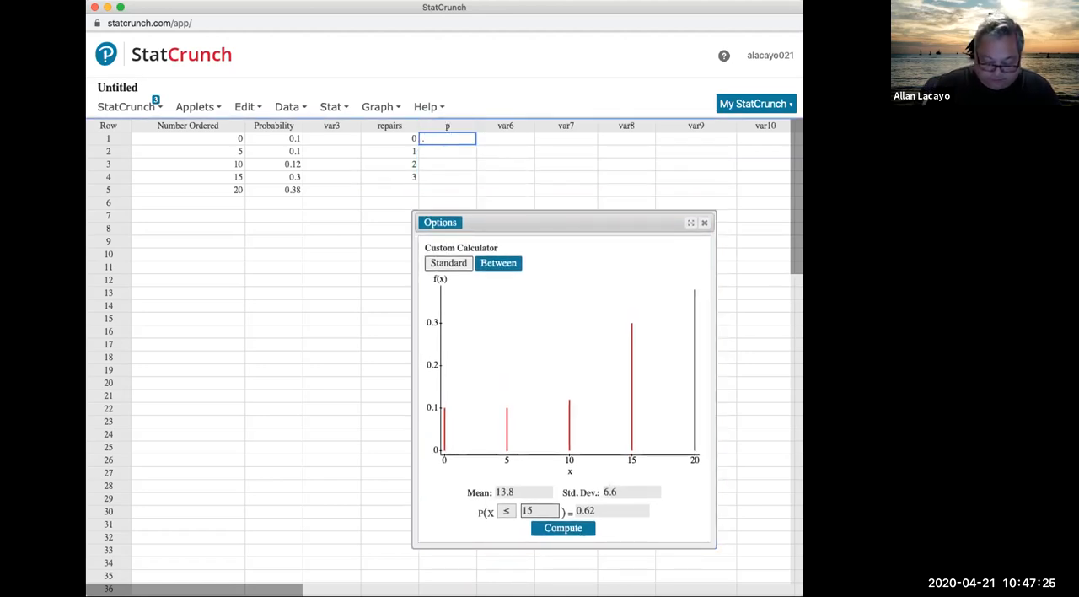
type(".86")
left_click(445, 150)
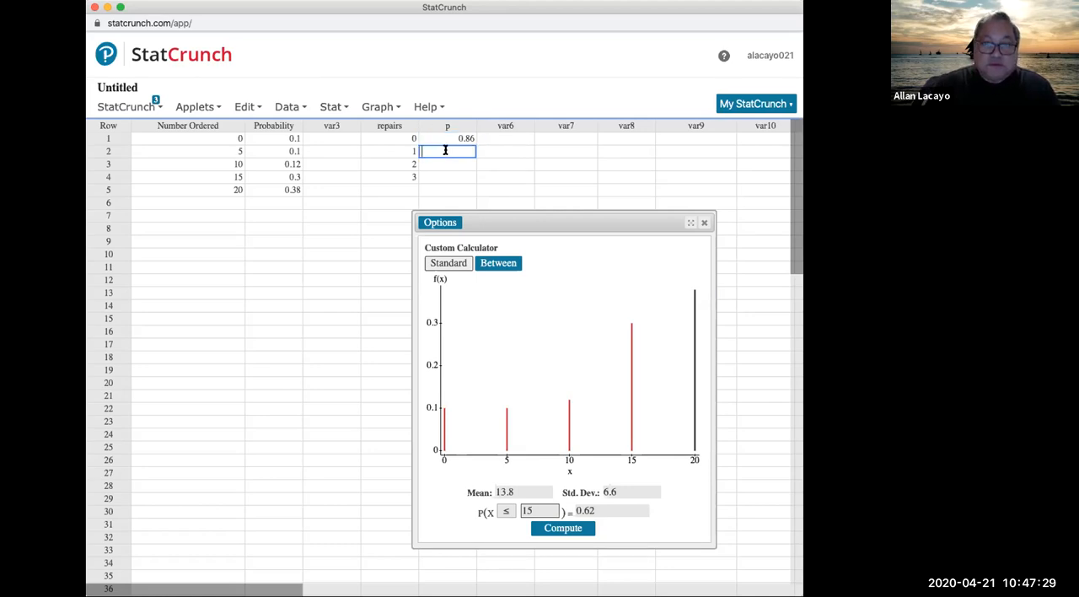
left_click(791, 166)
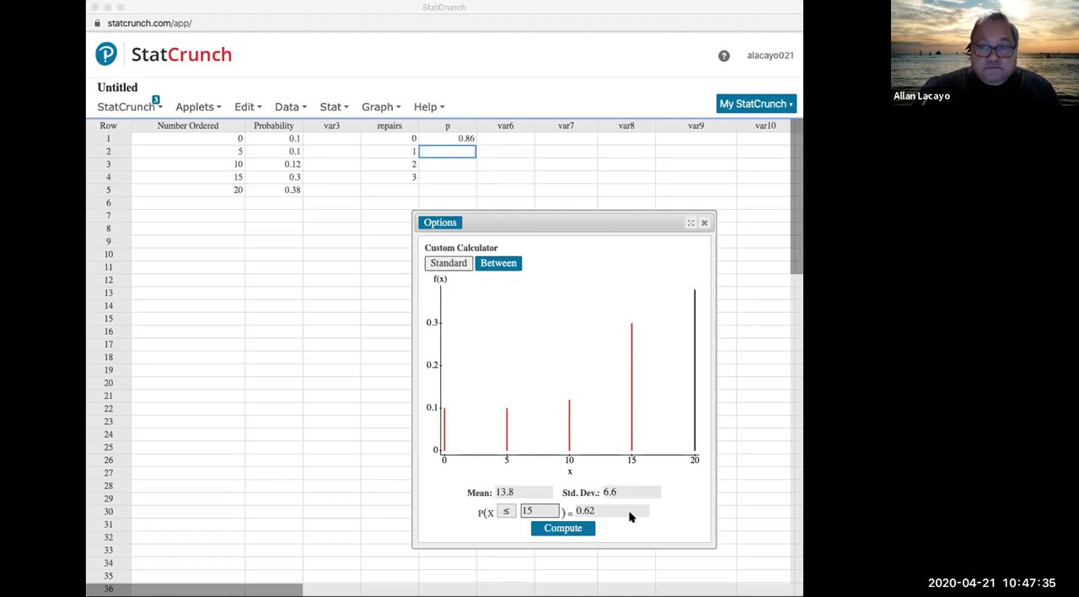
left_click(630, 553)
type("0.09")
key("Return")
type("0.04")
key("Return")
type("0.01")
key("Return")
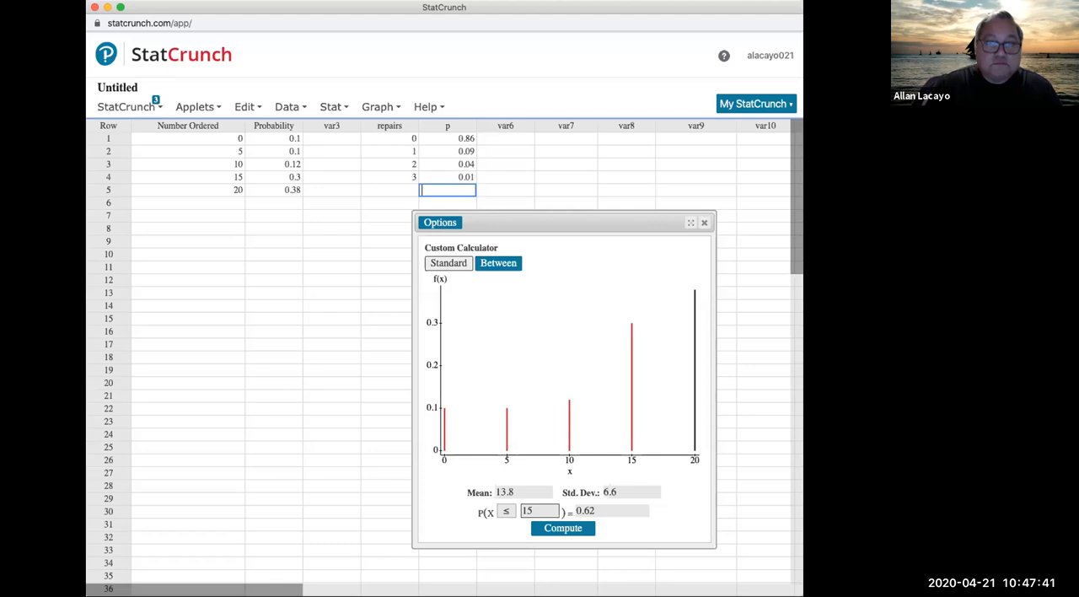
Step: Recompute the Custom calculator with values in repairs and weights in p
left_click(454, 228)
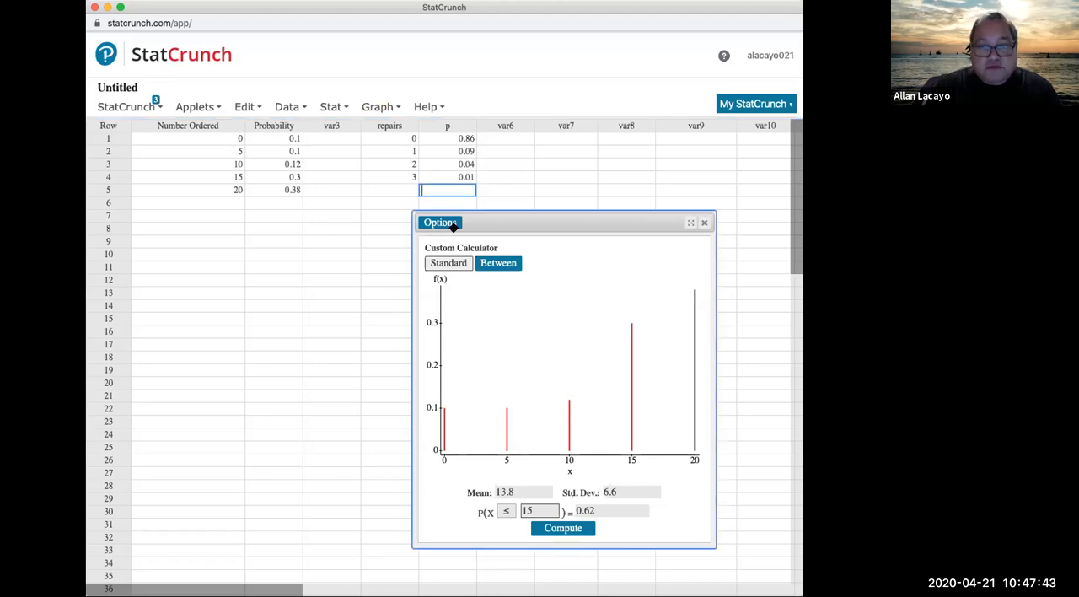
left_click(442, 223)
left_click(443, 237)
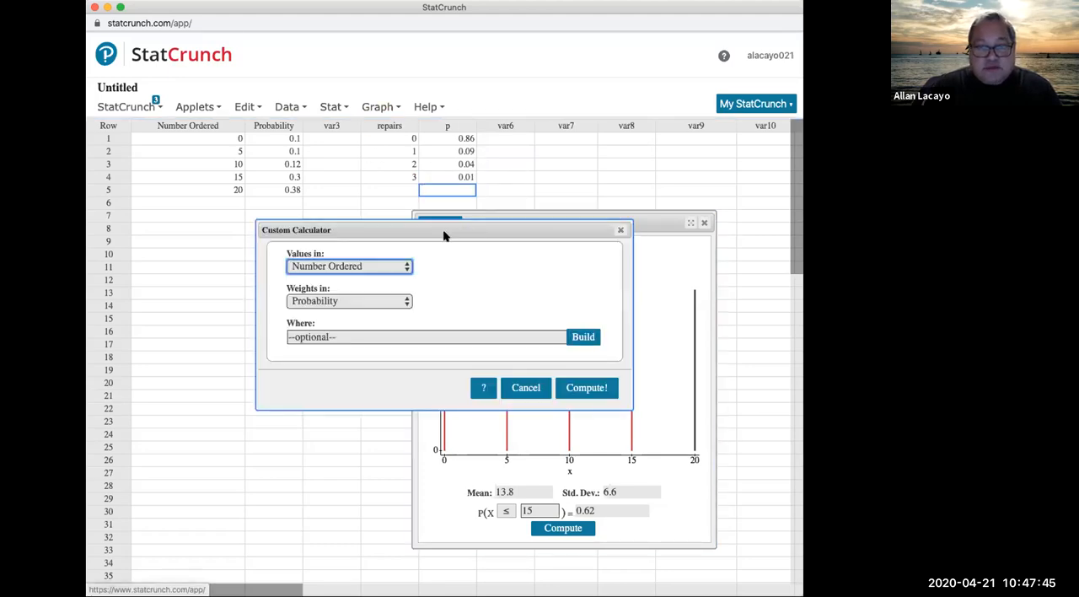
left_click(377, 267)
left_click(361, 296)
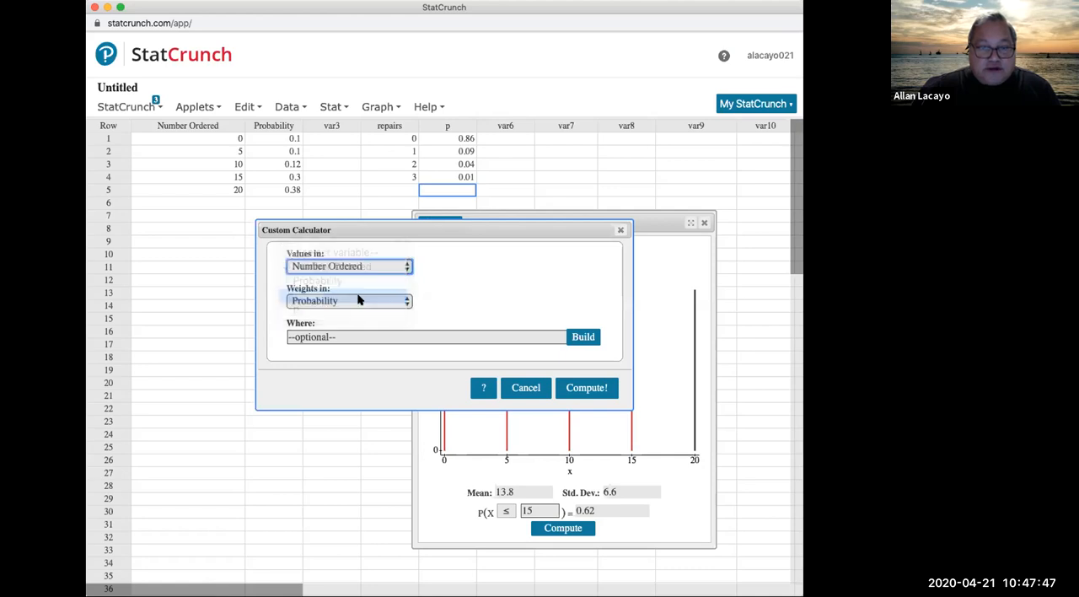
left_click(353, 304)
left_click(350, 330)
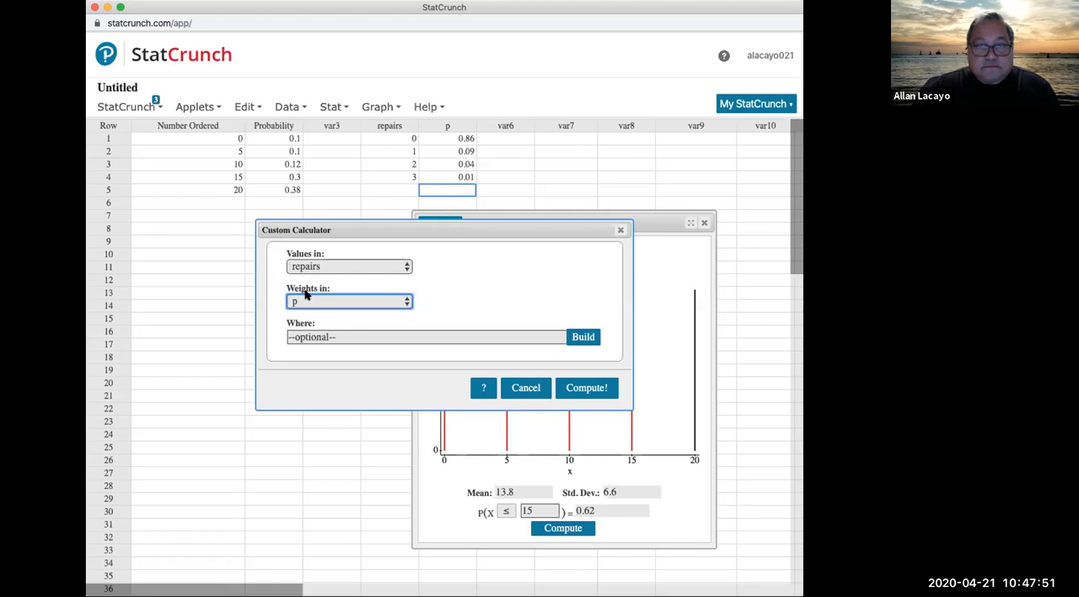
left_click(602, 397)
Step: Highlight the recomputed calculator's mean, return to the quiz, and select 0.20 repairs for question 9
left_click_drag(526, 433, 485, 433)
left_click_drag(570, 159, 510, 206)
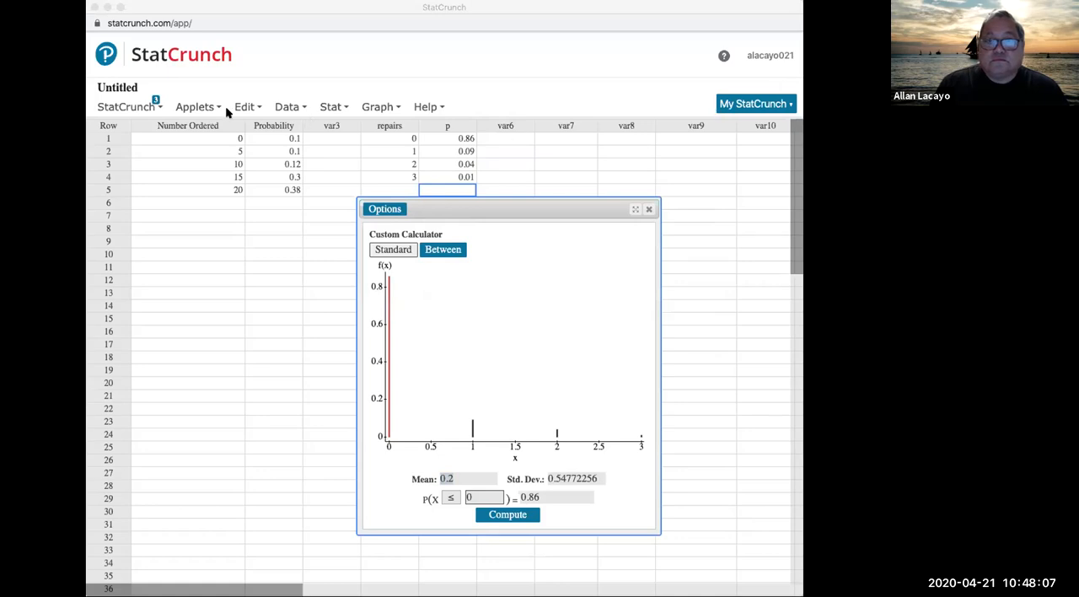
left_click(589, 159)
left_click(172, 290)
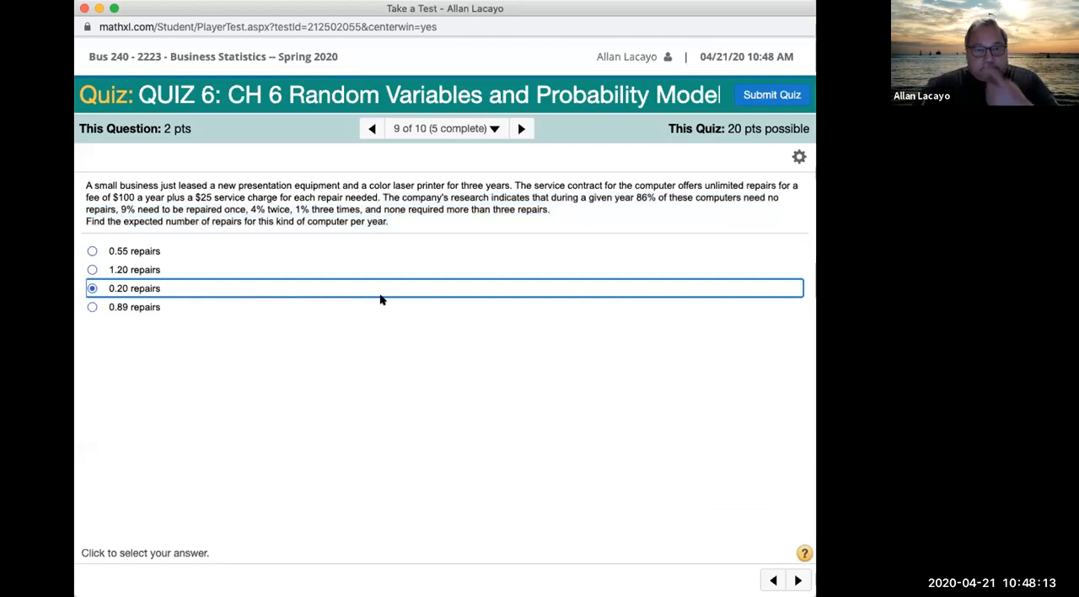
Step: Advance to quiz question 10 and highlight the Poisson assumption, the fewer-than-3-claims question, the nine-per-day average, and the whole question
left_click(522, 128)
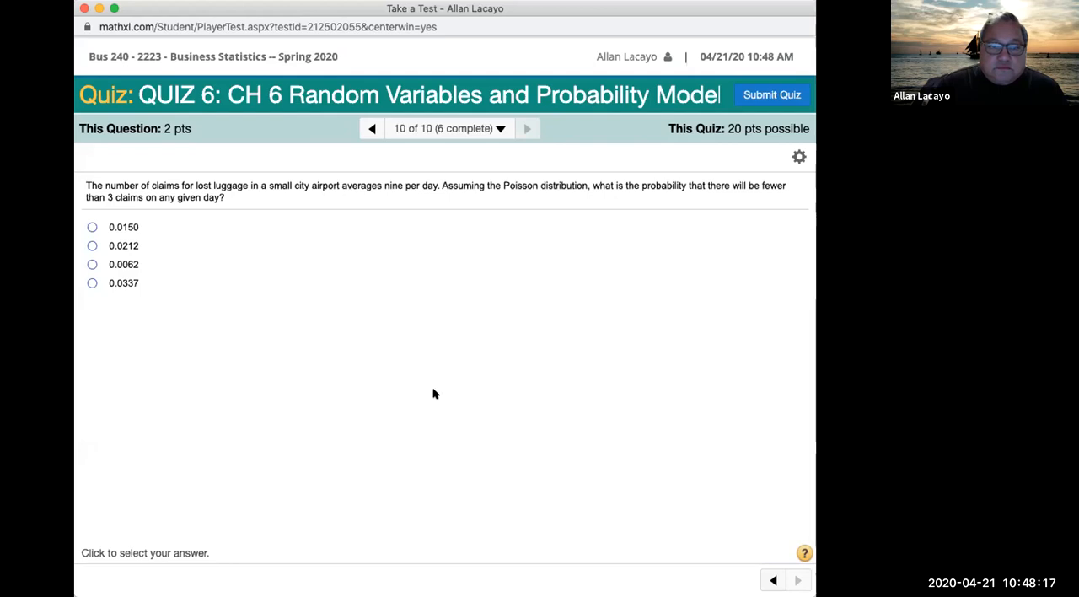
left_click_drag(224, 196, 86, 178)
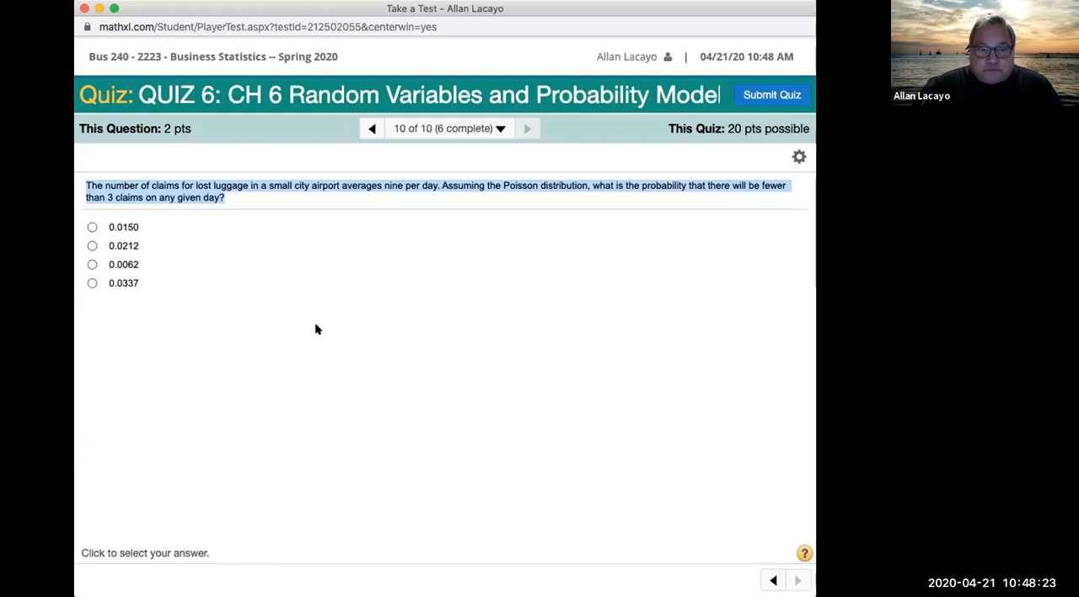
left_click(453, 199)
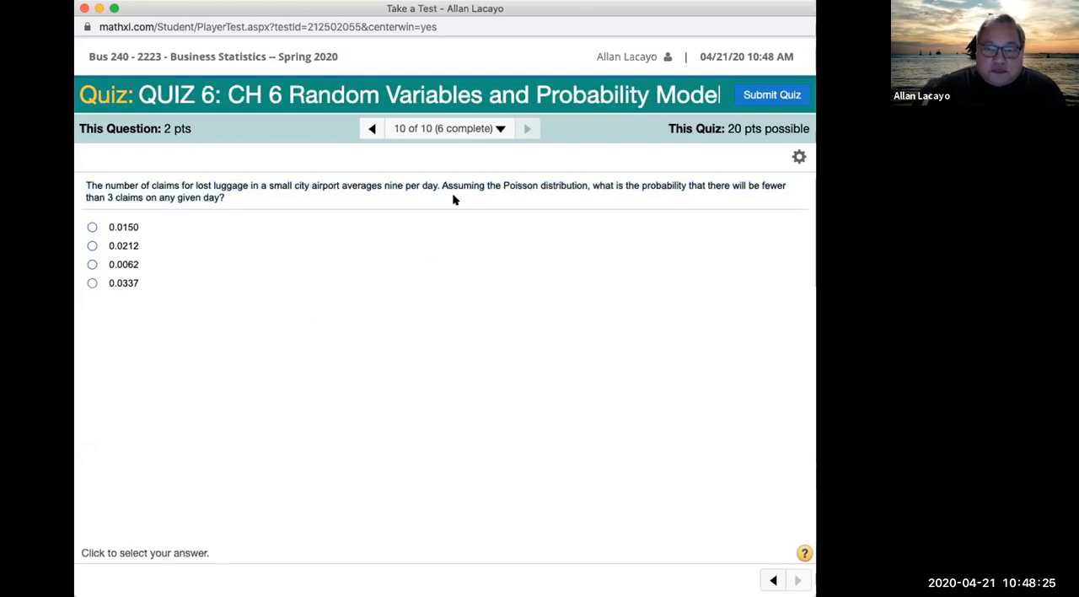
left_click_drag(441, 184, 585, 184)
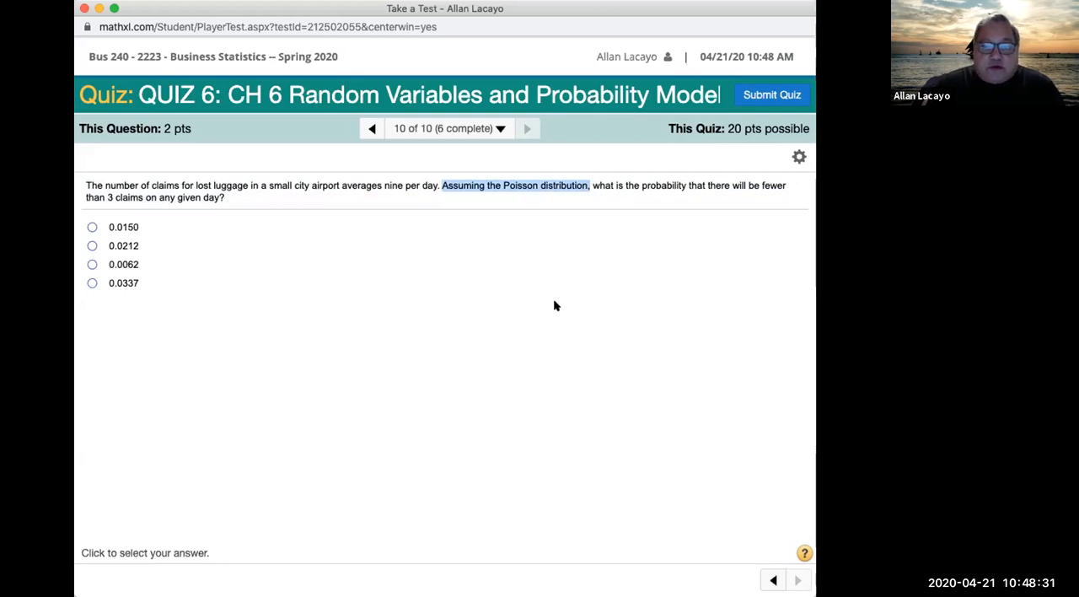
left_click_drag(627, 185, 653, 196)
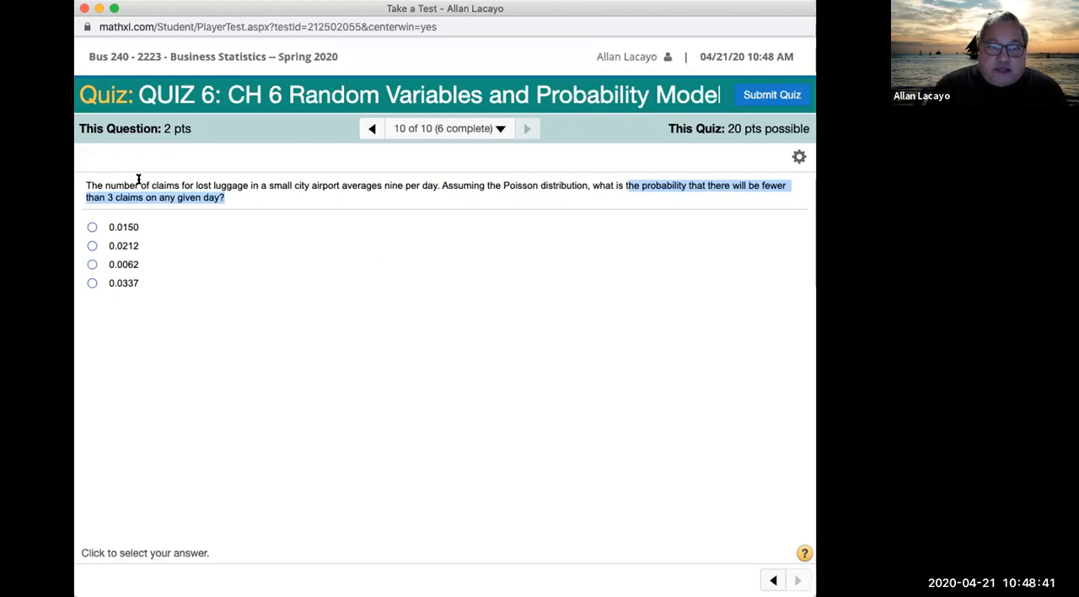
left_click_drag(84, 185, 435, 186)
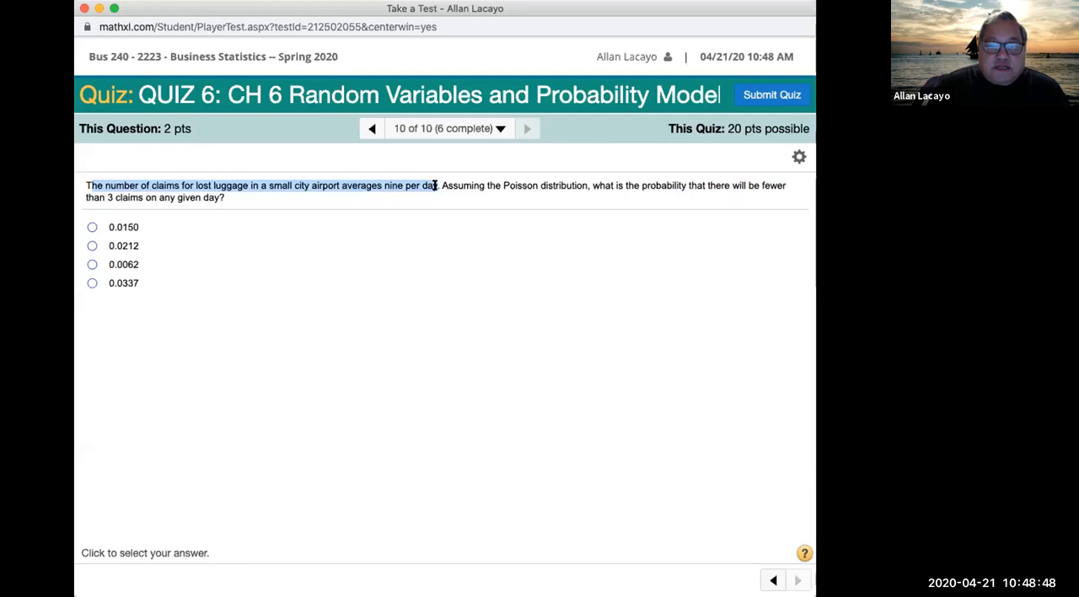
left_click(380, 185)
left_click_drag(338, 180, 442, 181)
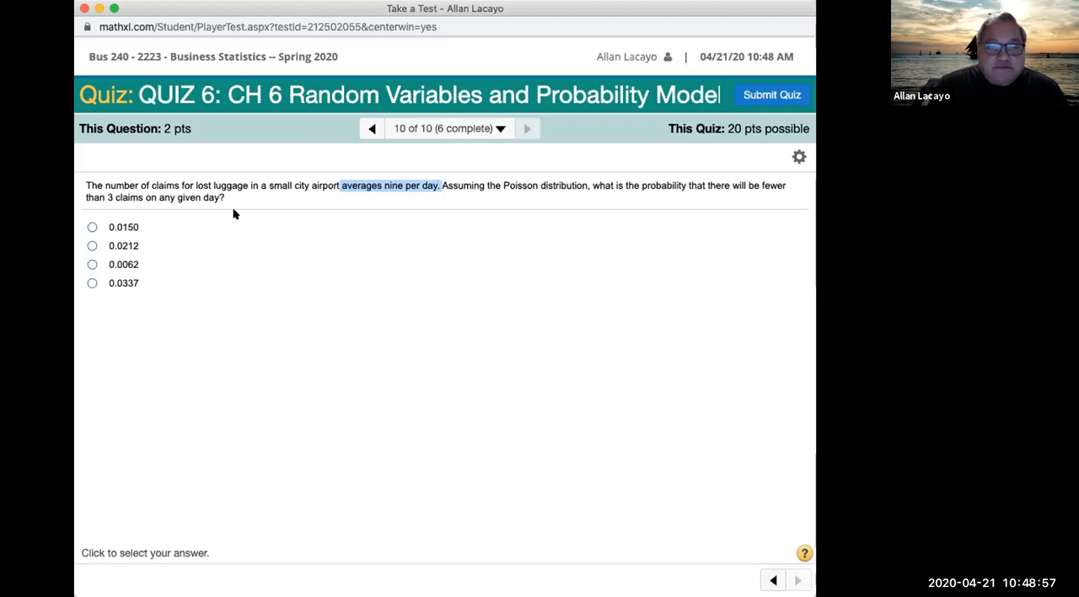
left_click_drag(225, 196, 78, 185)
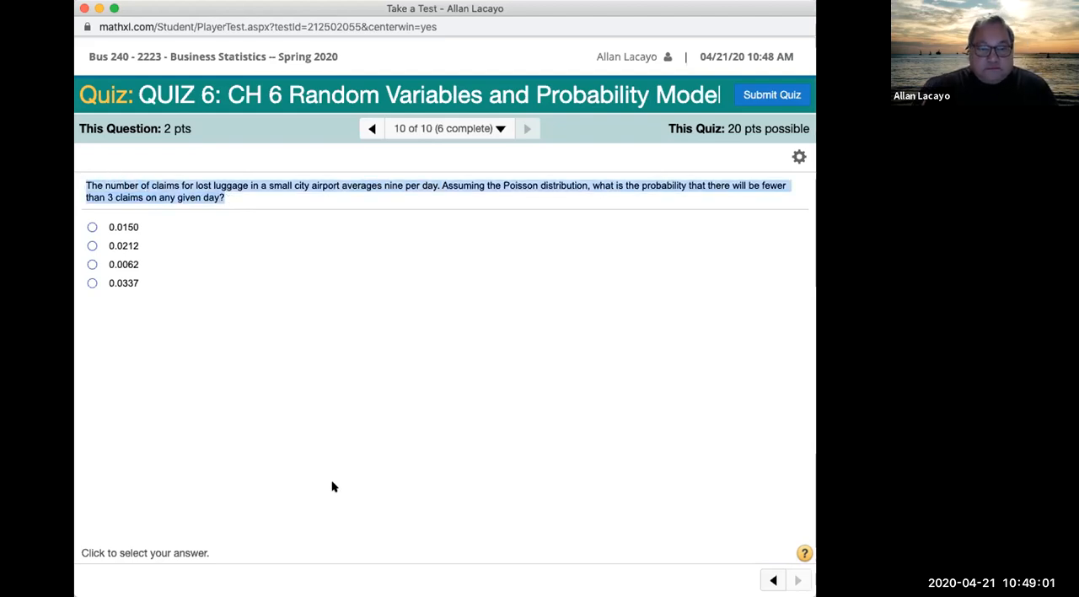
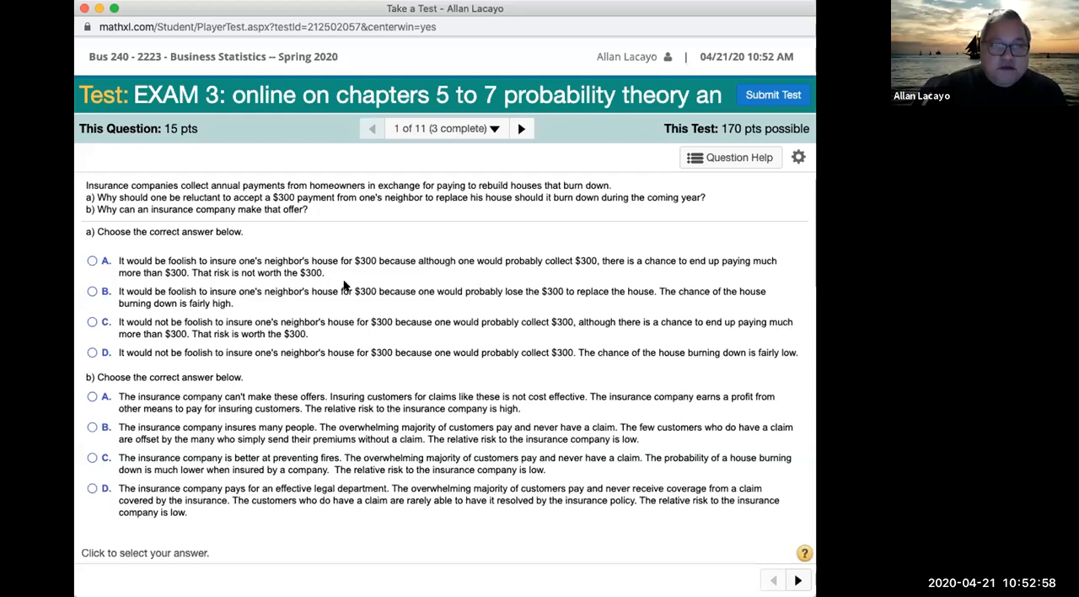
Step: Advance through the EXAM 3 test from question 1 to question 6 on rejected computer chips
left_click(521, 128)
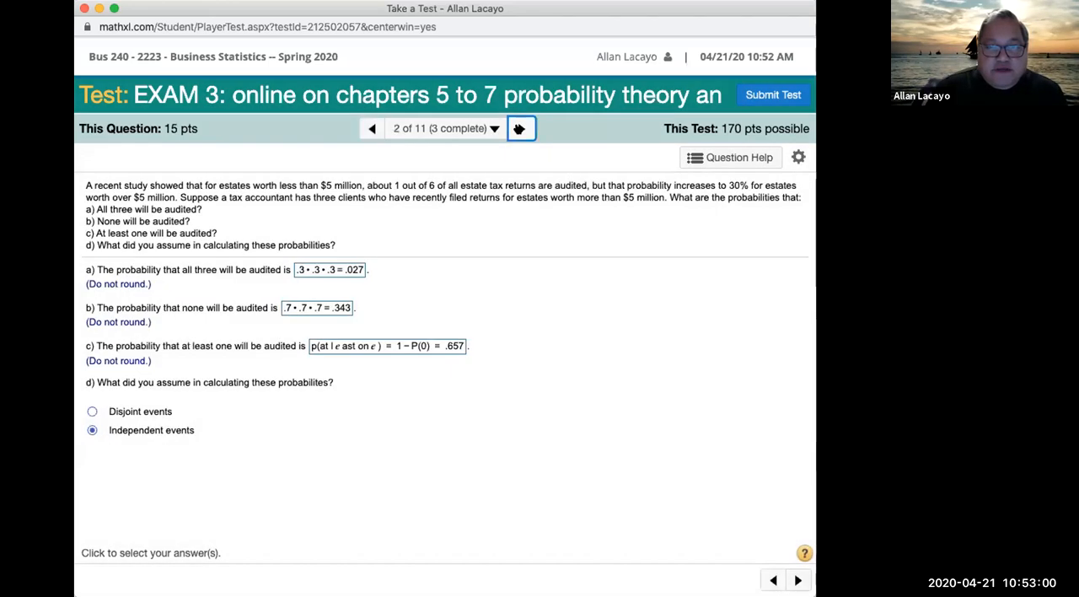
left_click(520, 128)
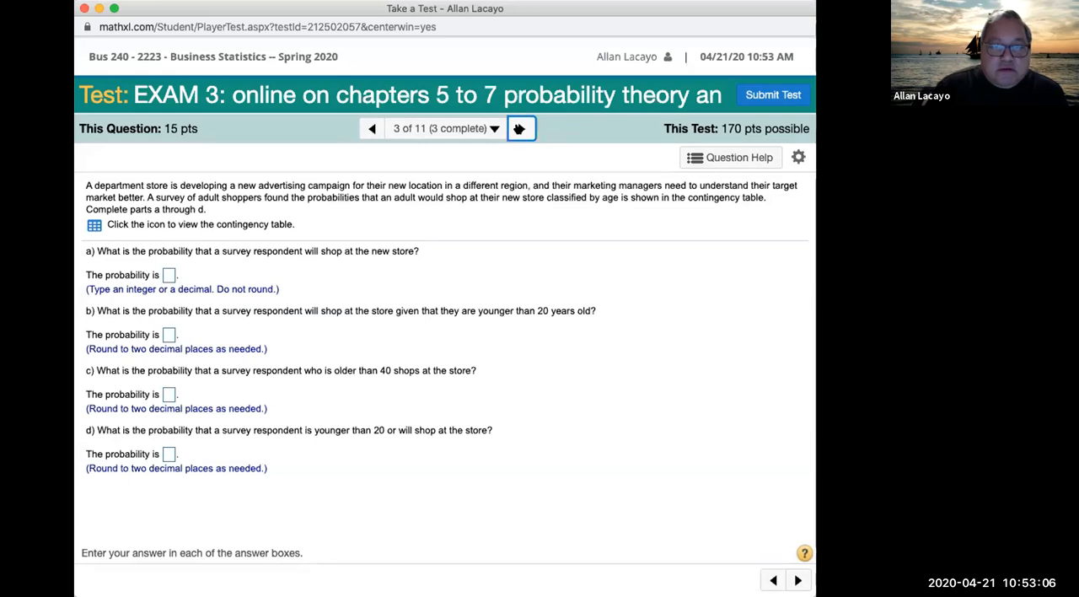
left_click(519, 128)
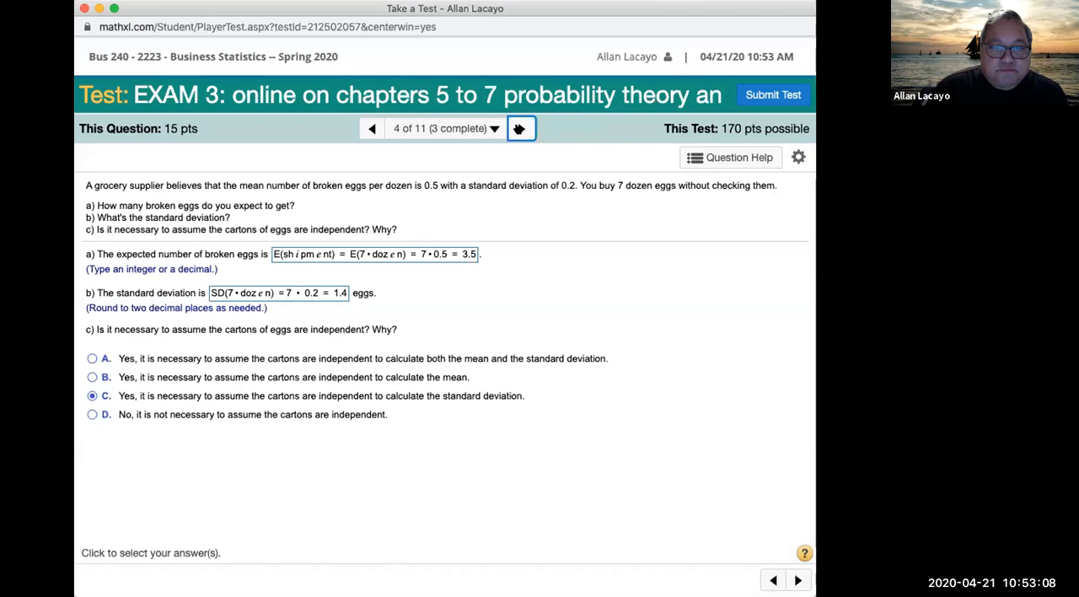
left_click(520, 128)
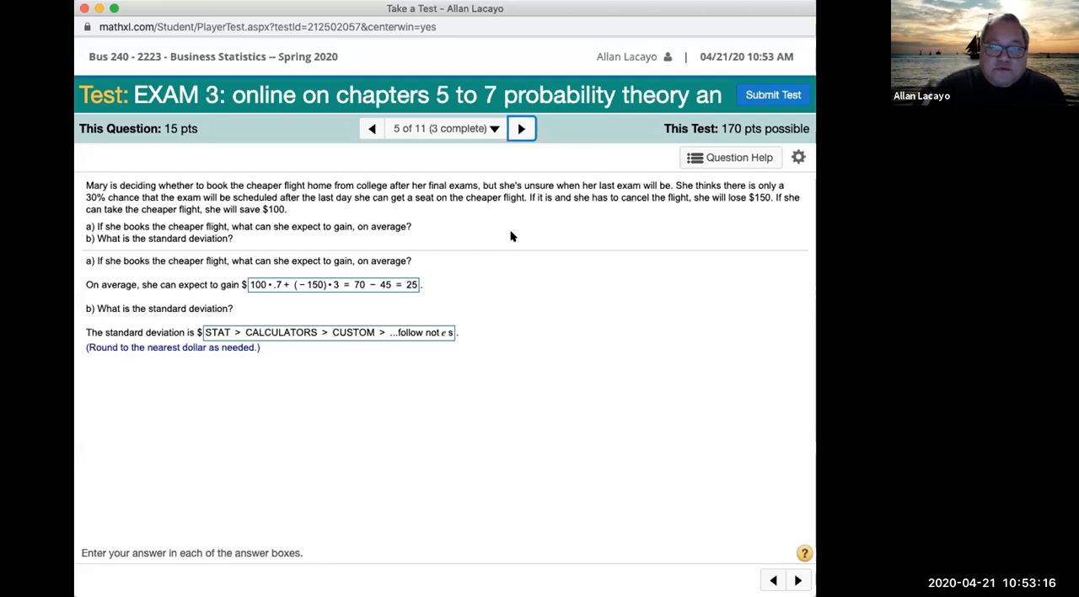
left_click(519, 129)
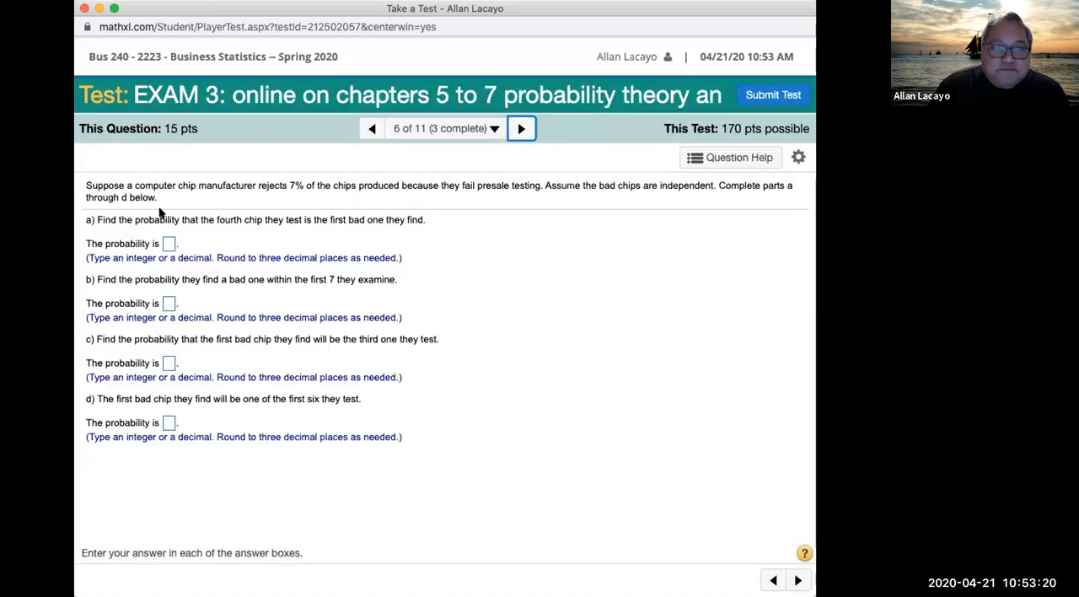
Step: Highlight the 7% chip rejection statement in question 6 and the wording of parts a through d
left_click_drag(87, 184, 533, 189)
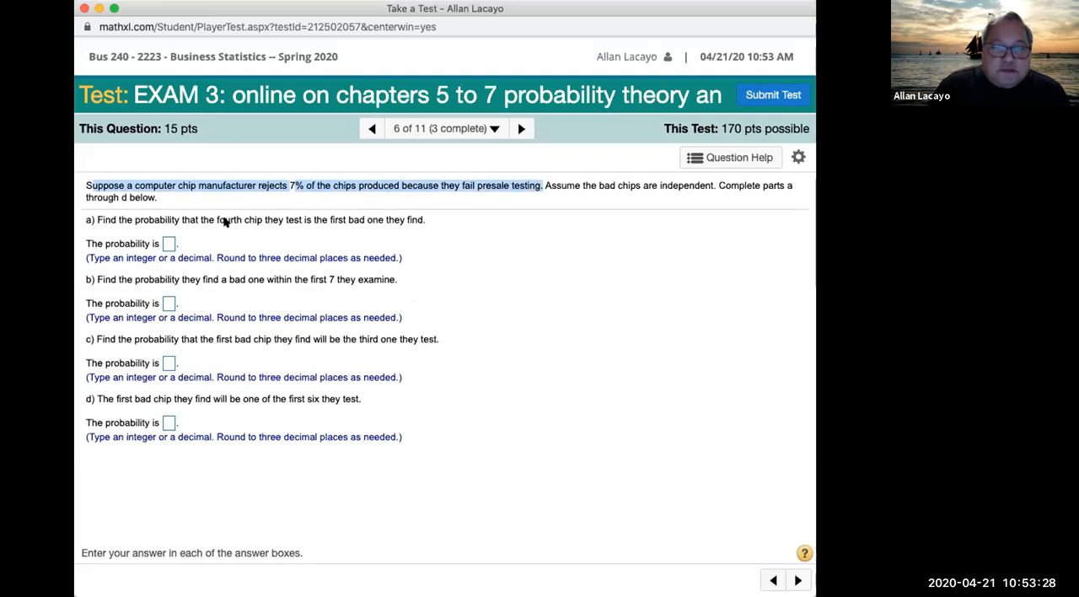
left_click_drag(200, 220, 381, 216)
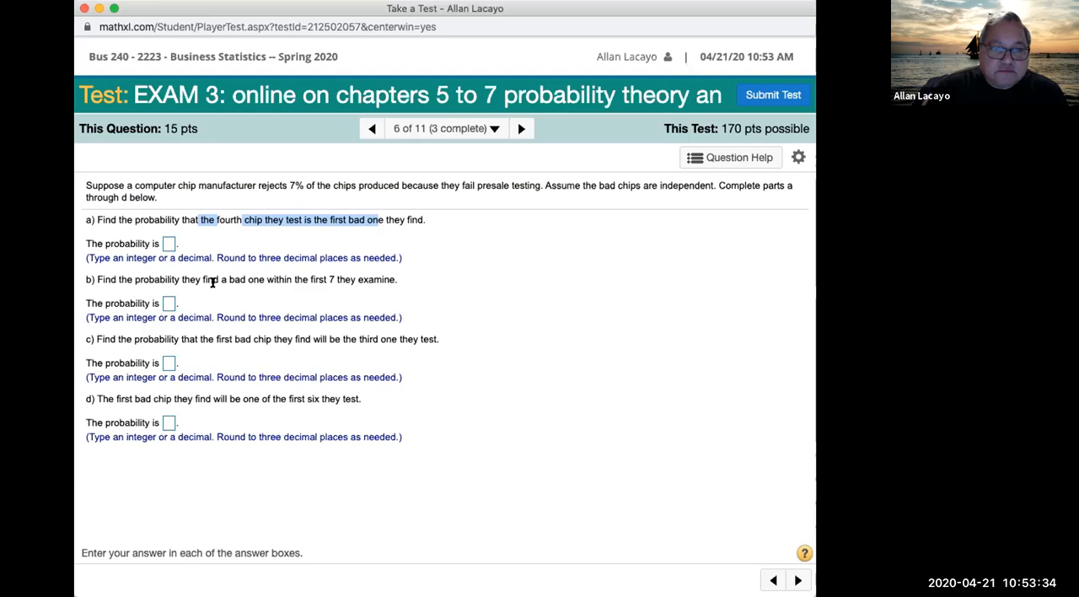
left_click_drag(196, 279, 369, 277)
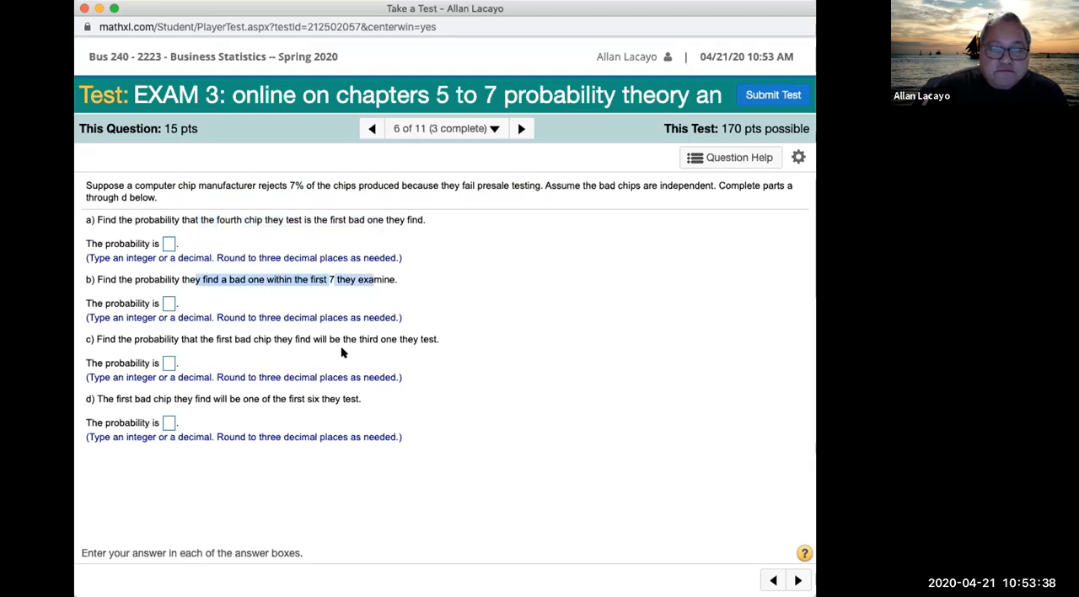
left_click_drag(175, 339, 440, 340)
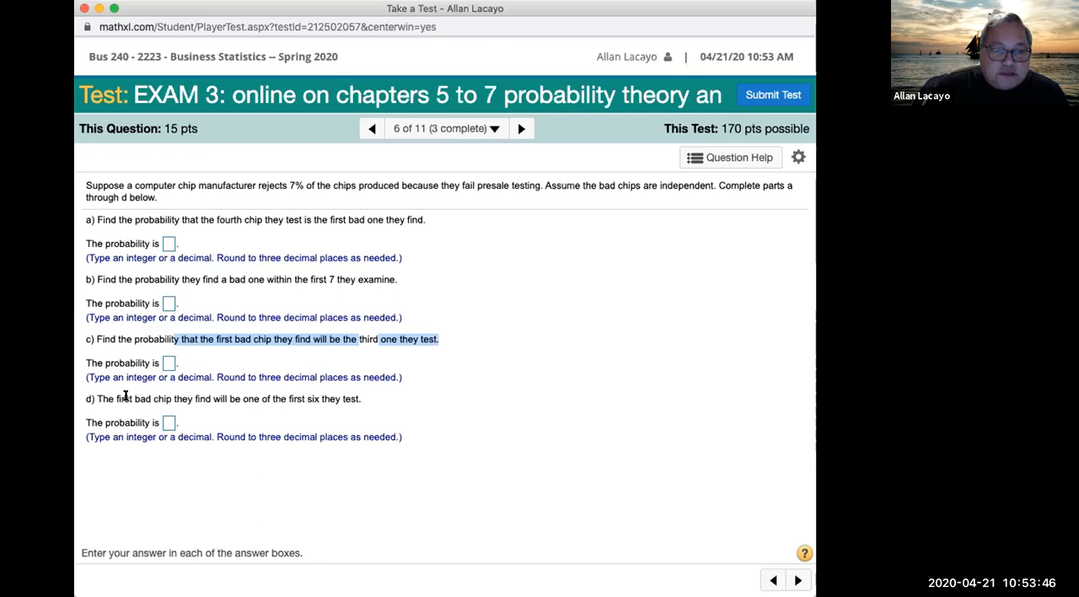
left_click_drag(97, 399, 368, 393)
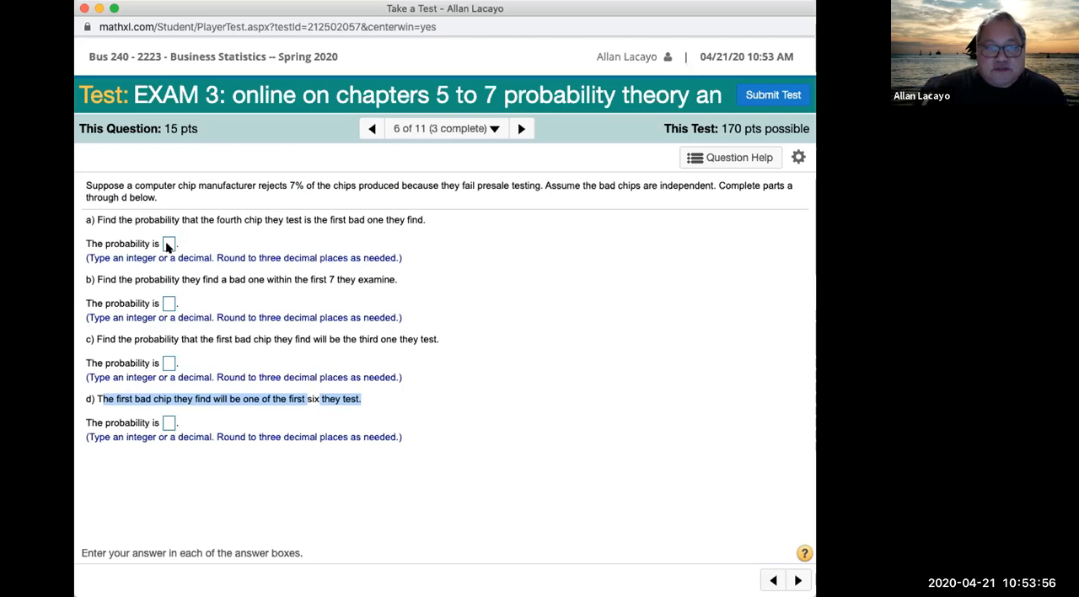
left_click_drag(306, 187, 273, 185)
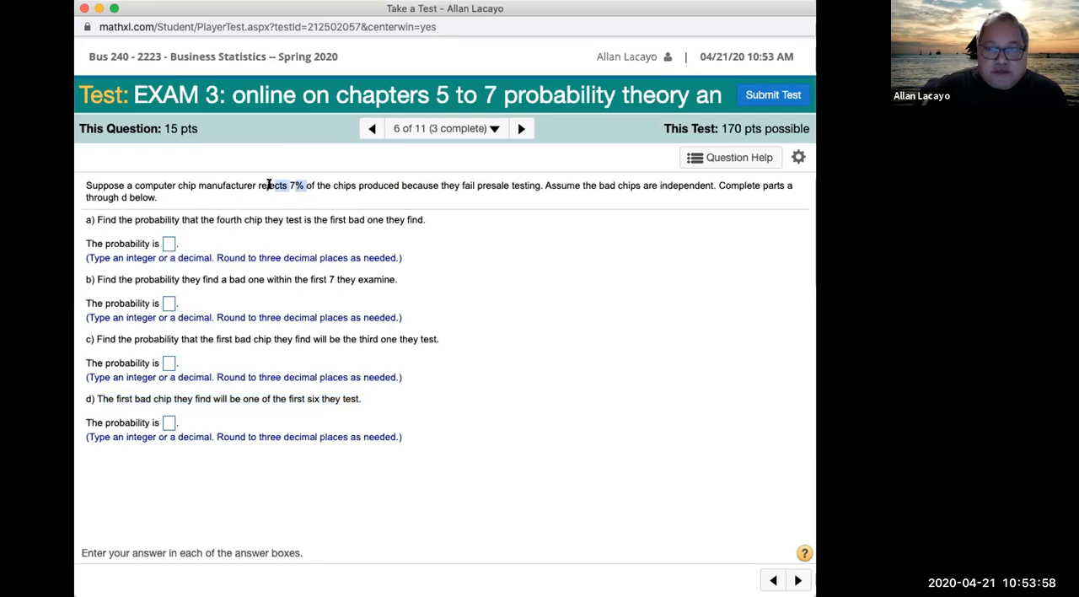
Step: Enter P(X = 4) GEOMETRIC as the answer to part a, the fourth chip being the first bad one
left_click(167, 244)
type("P(X = 4)")
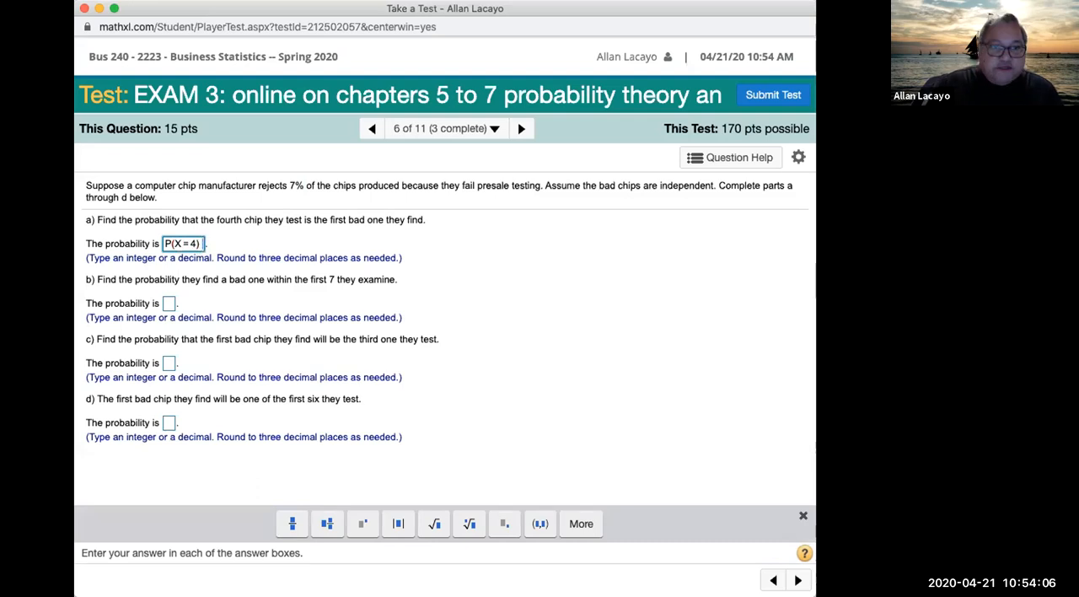
type(" GEOMETRIC")
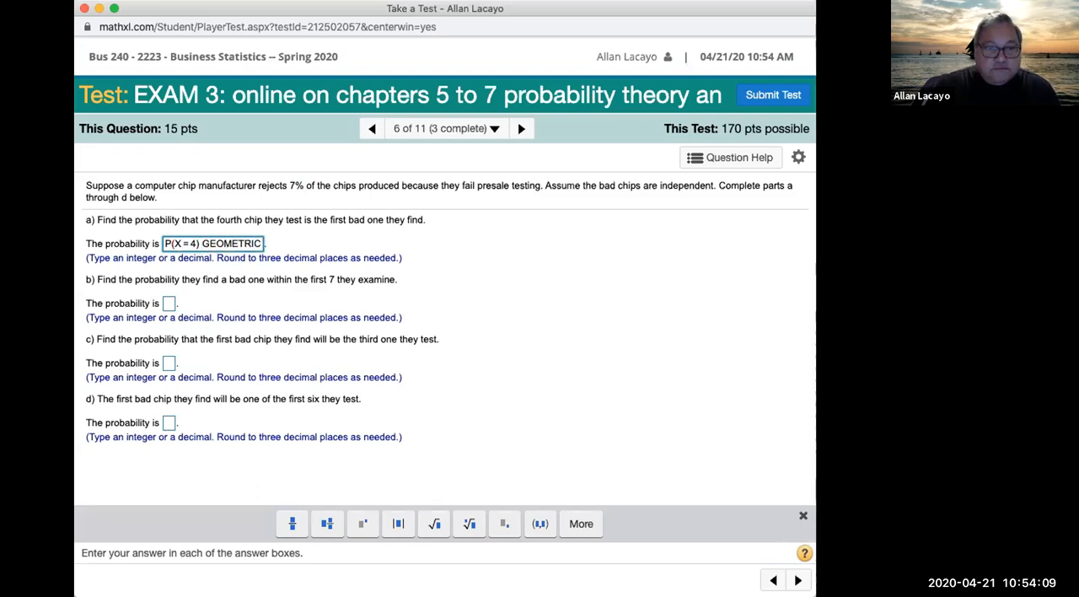
Step: Enter P(X ≤ 7) GEOMETRIC as the answer to part b, a bad chip within the first 7
left_click(171, 305)
type("P(X ")
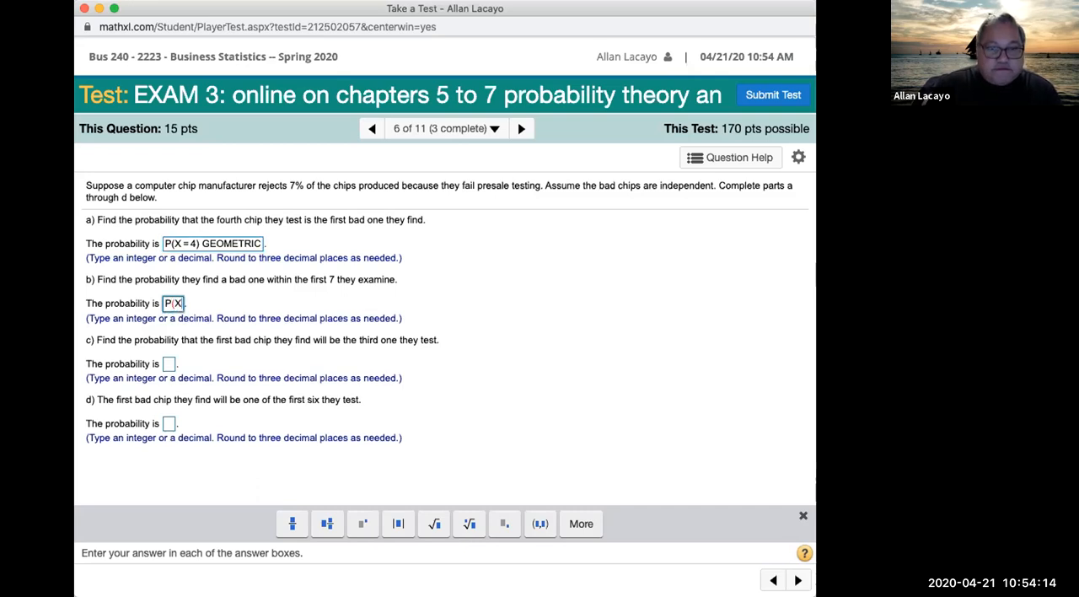
type("< ≤")
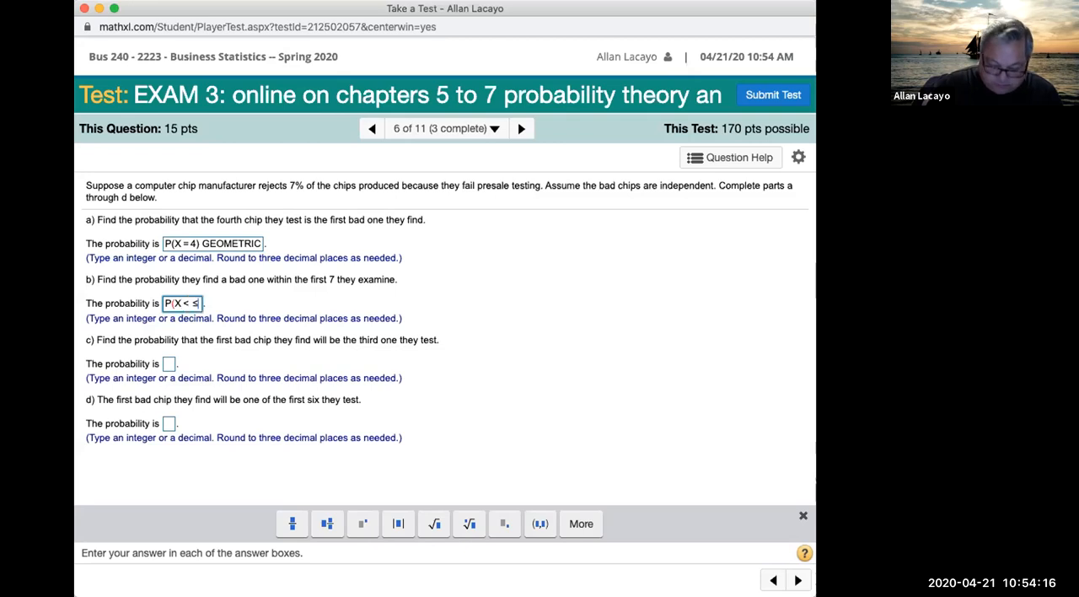
key("BackSpace")
type("7)")
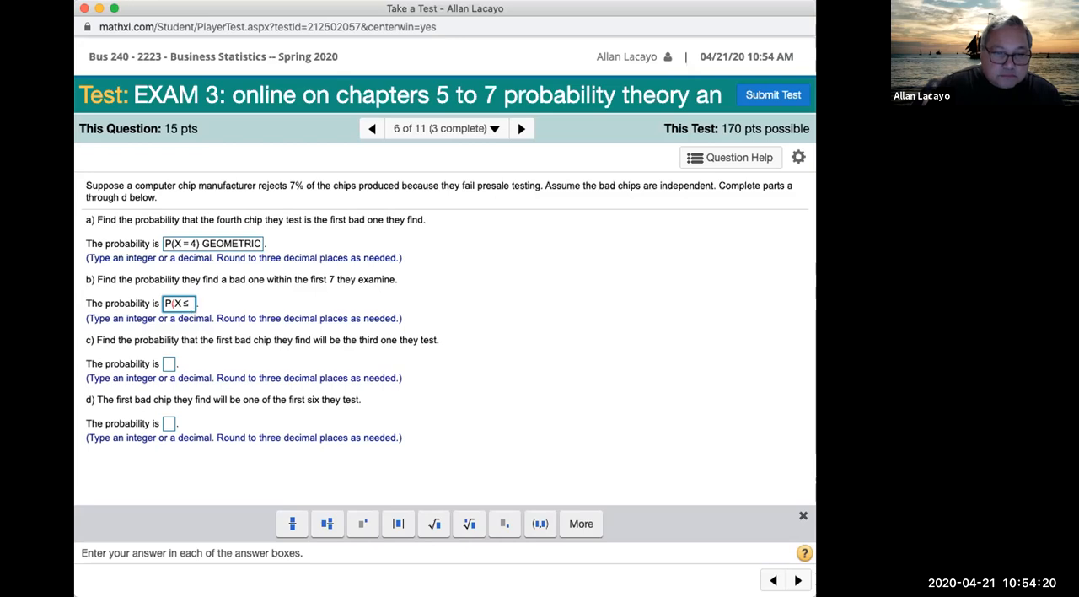
type(")")
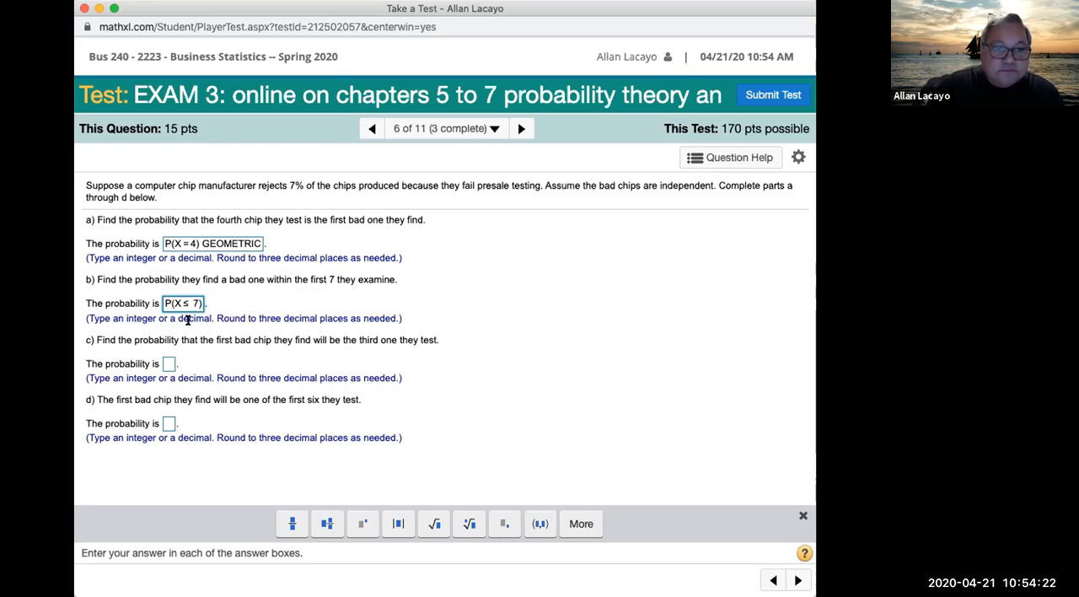
type(" GEOMETRIC")
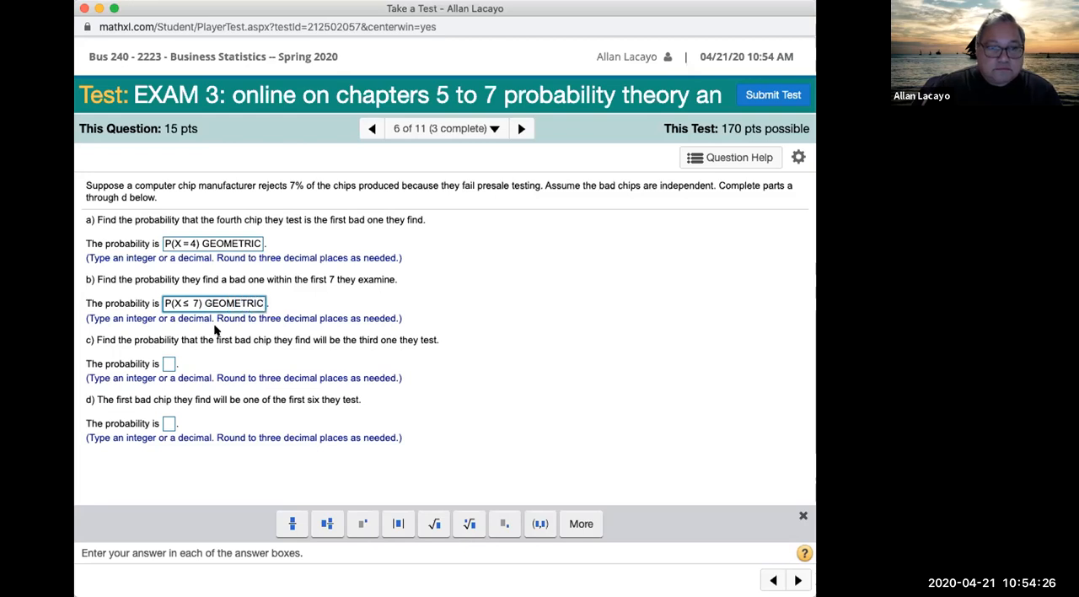
Step: Enter P(X = 3) GEOMETRIC as the answer to part c, the first bad chip being the third tested
left_click(168, 364)
type("P")
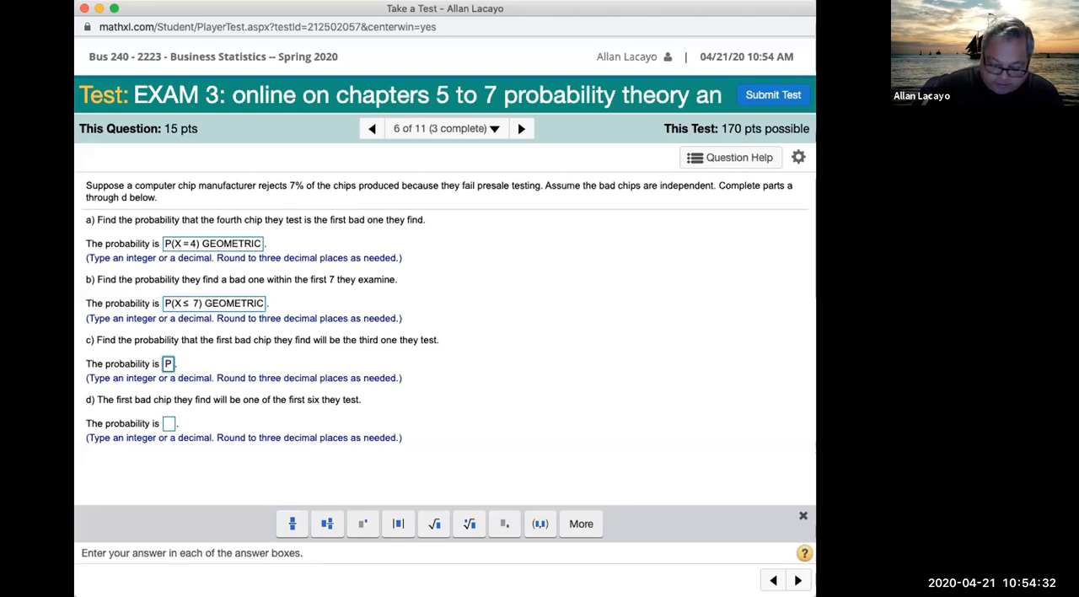
type("(X=3)")
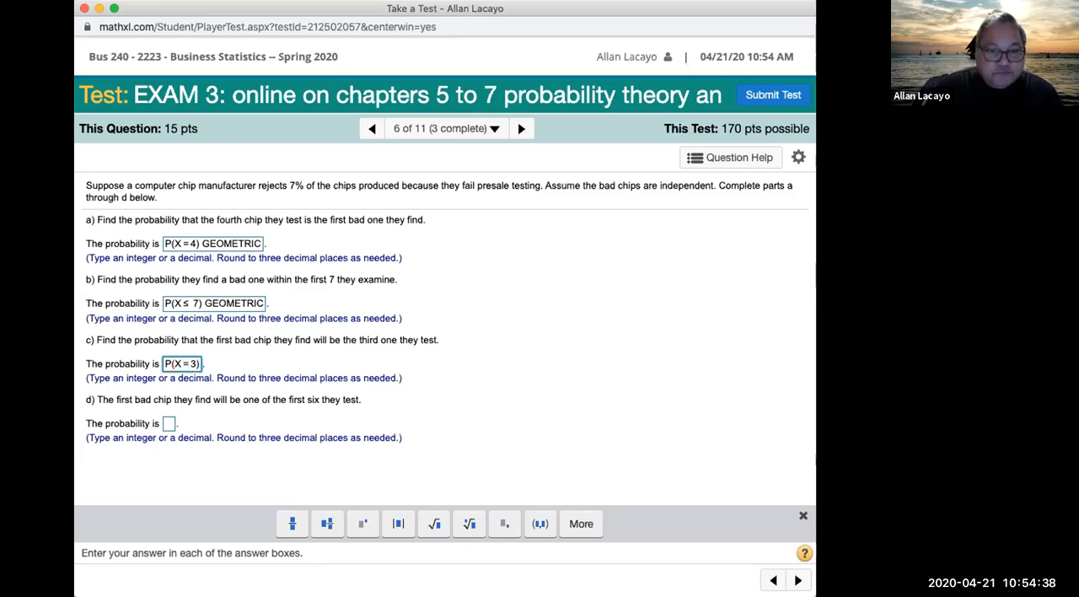
type(" GEOMETRIC")
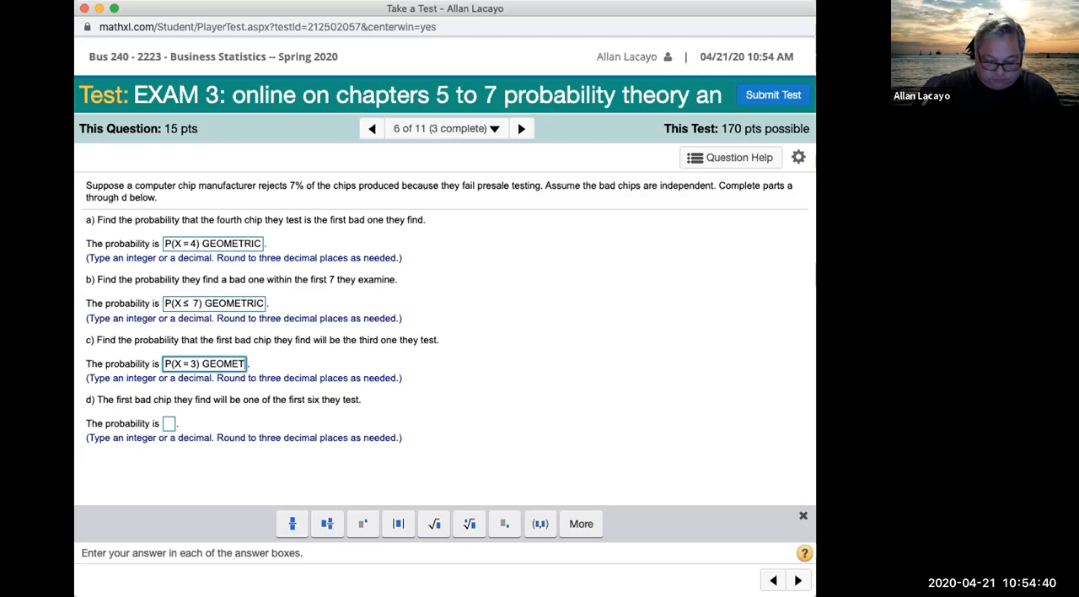
Step: Enter P(X ≤ 6) GEOMETRIC as the answer to part d, the first bad chip among the first six
left_click(168, 424)
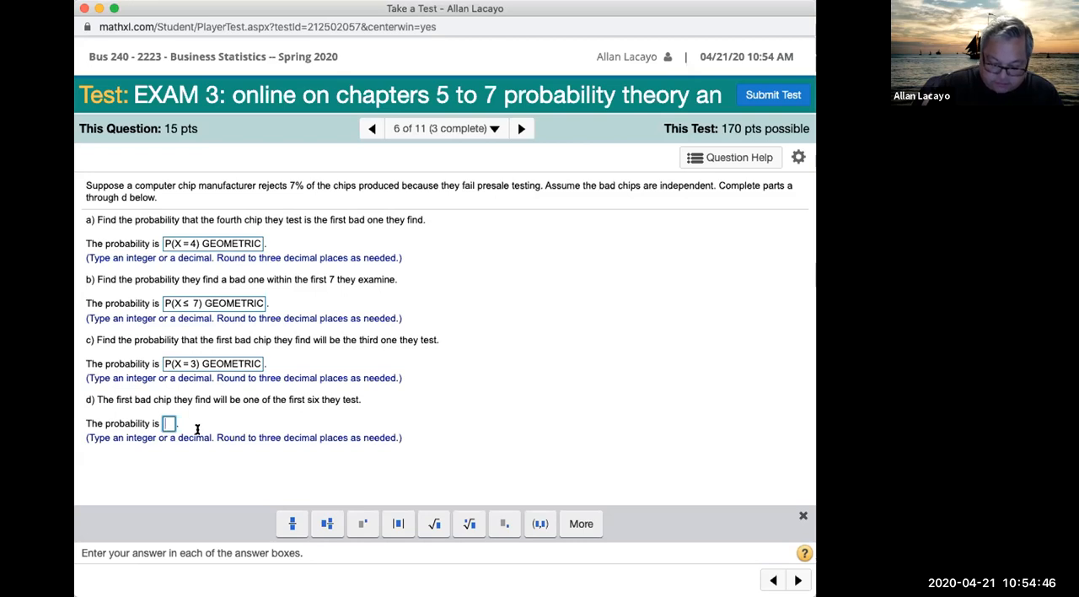
type("P(")
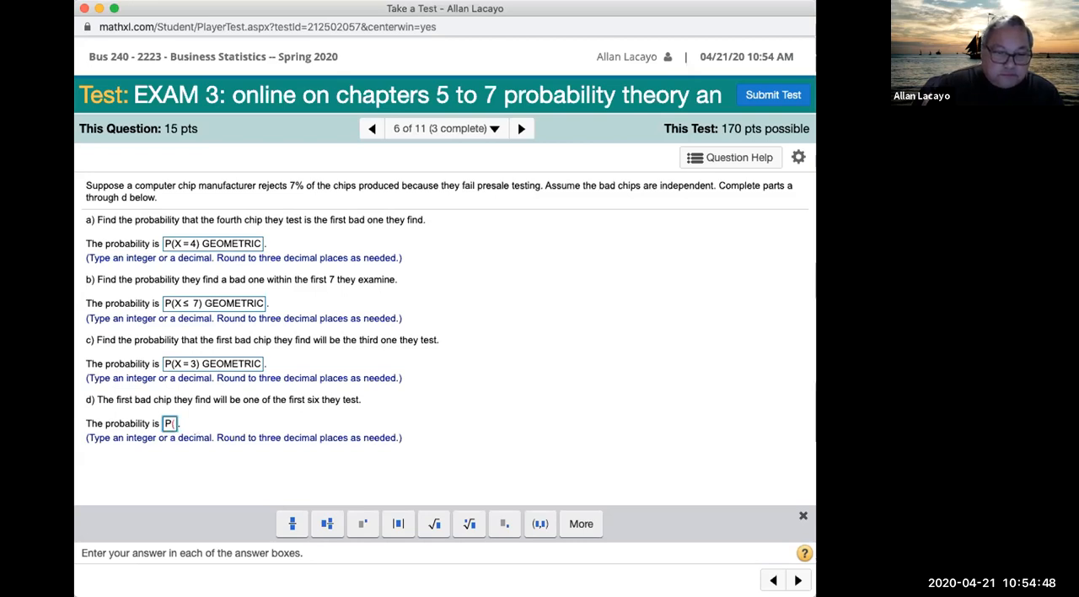
type("X")
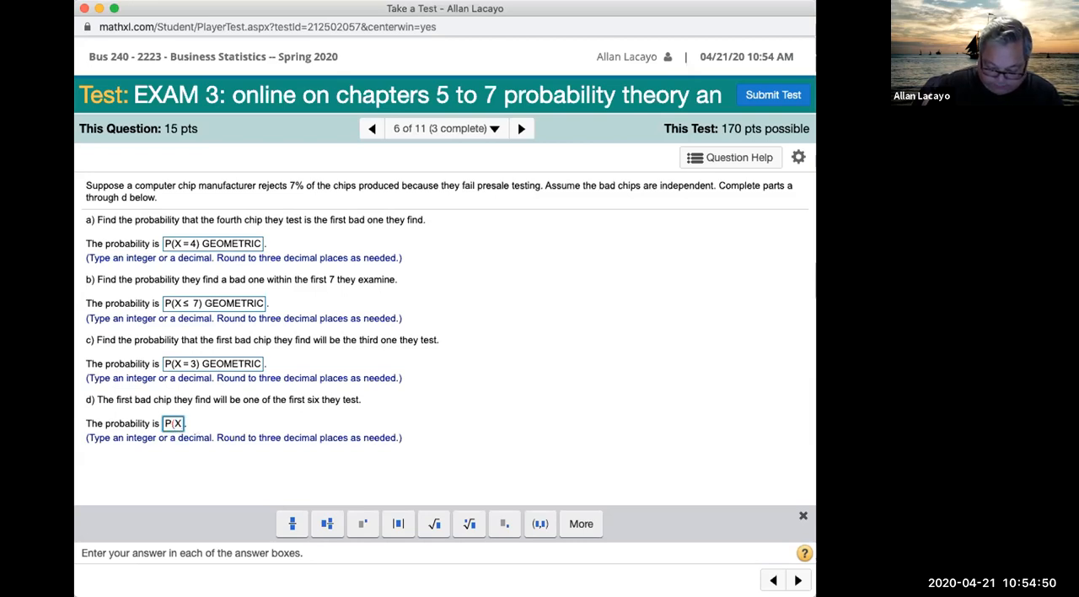
type("<=6)")
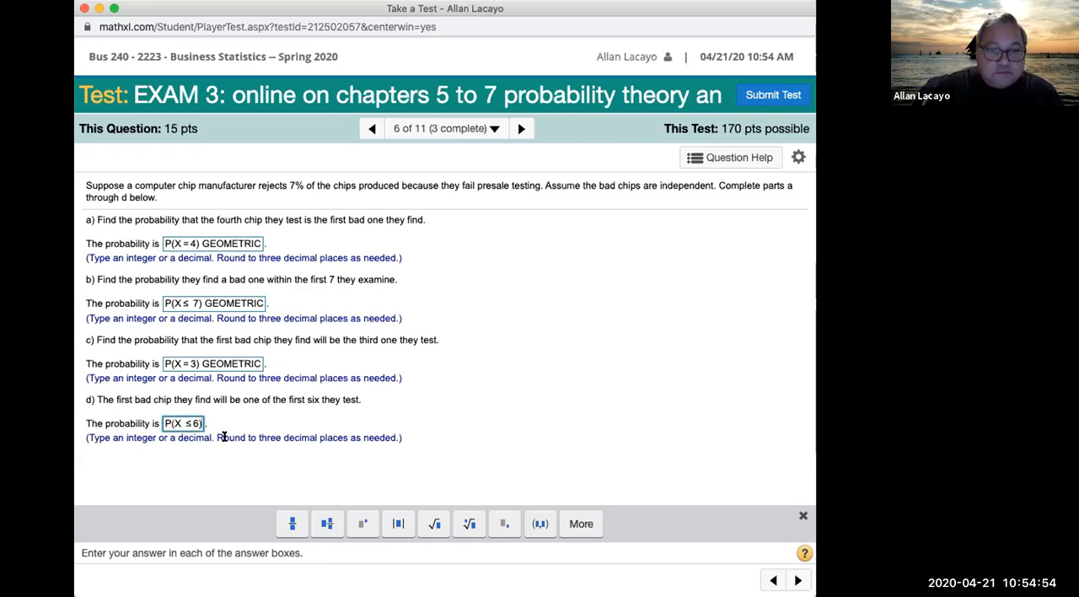
type(" GEOMETRIC")
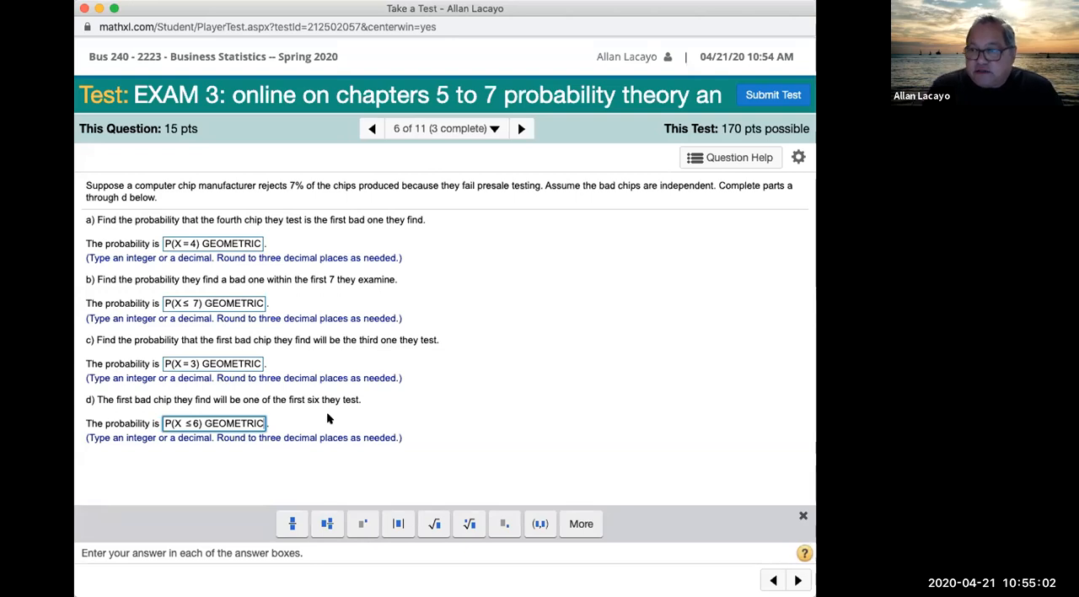
Step: Advance to question 7, highlight part a's question on expected lefties, and enter E(BINOMIAL) = n*p as its answer
left_click(521, 128)
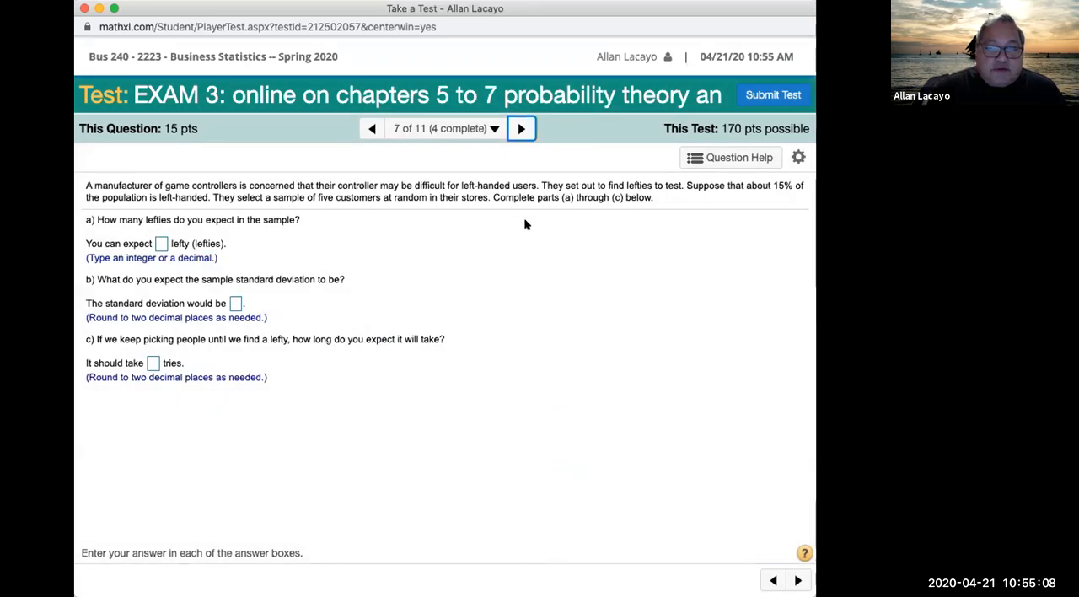
left_click_drag(131, 214, 294, 213)
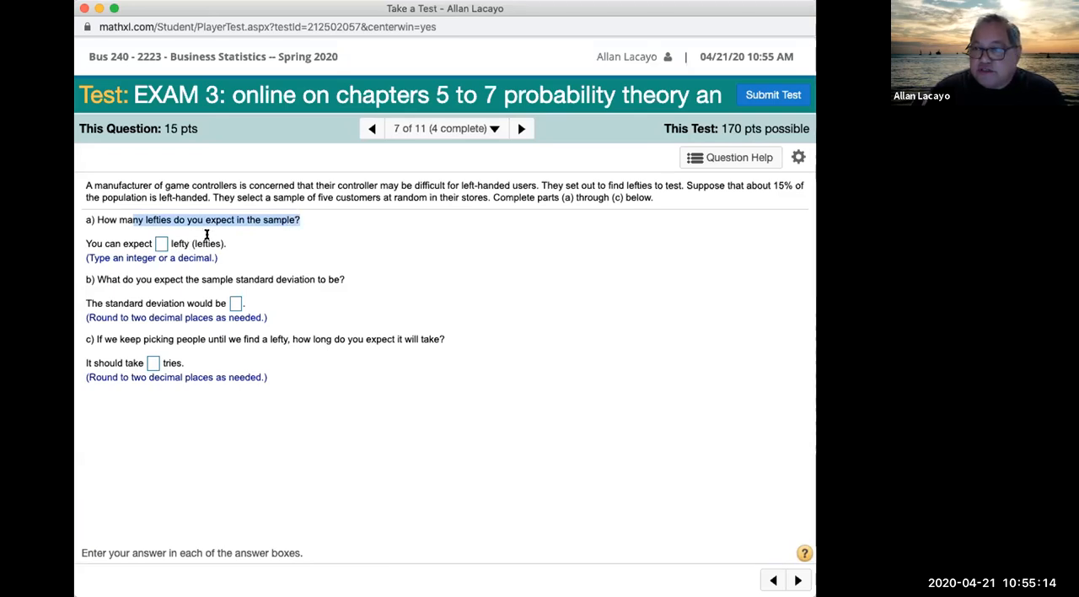
left_click(160, 244)
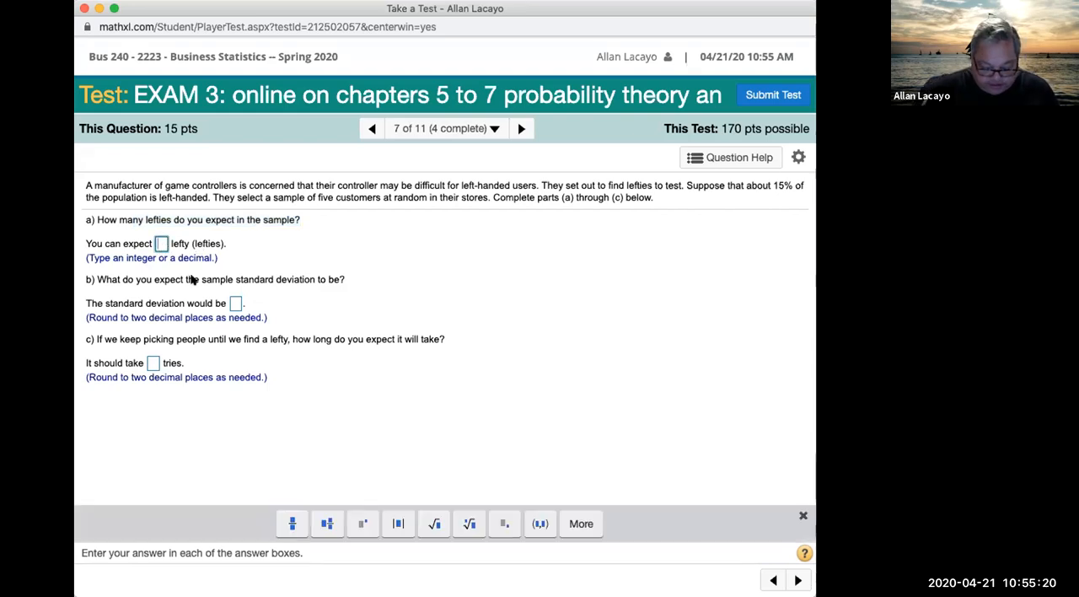
type("E(BINOMIAL)-")
key("BackSpace")
type("=")
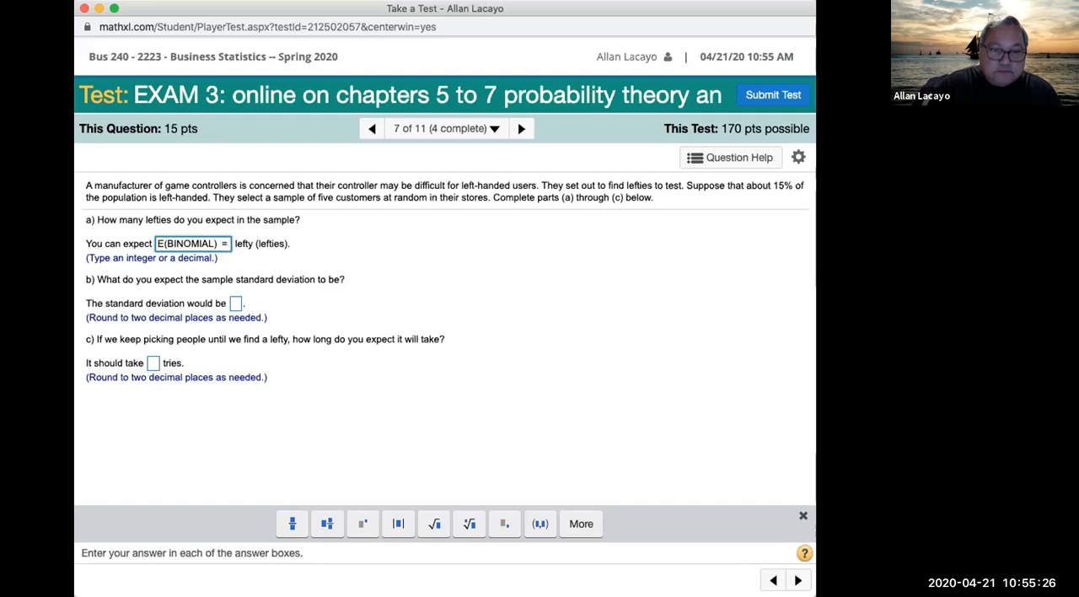
type(" n")
type("*p")
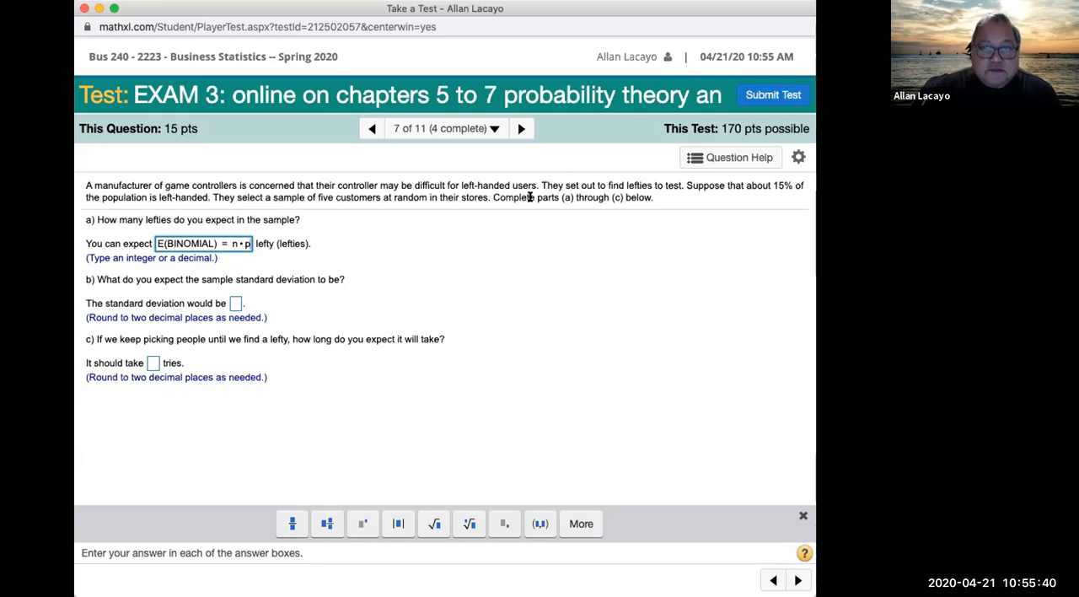
Step: Extend part a's answer with = 5*.15, highlighting the sample of five and the 15% in the question text
left_click(327, 197)
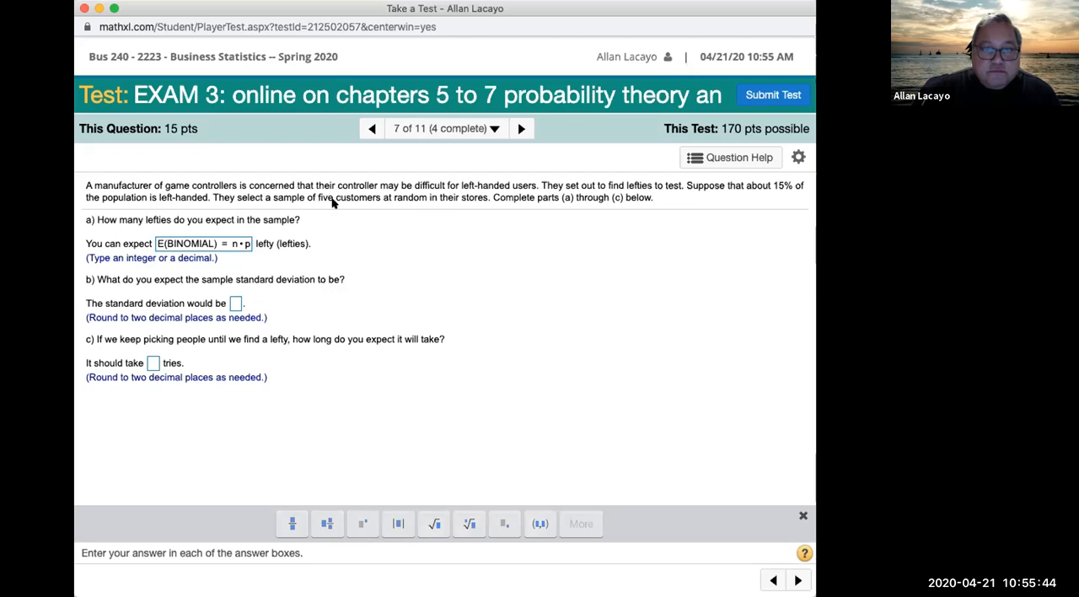
left_click_drag(335, 192, 303, 190)
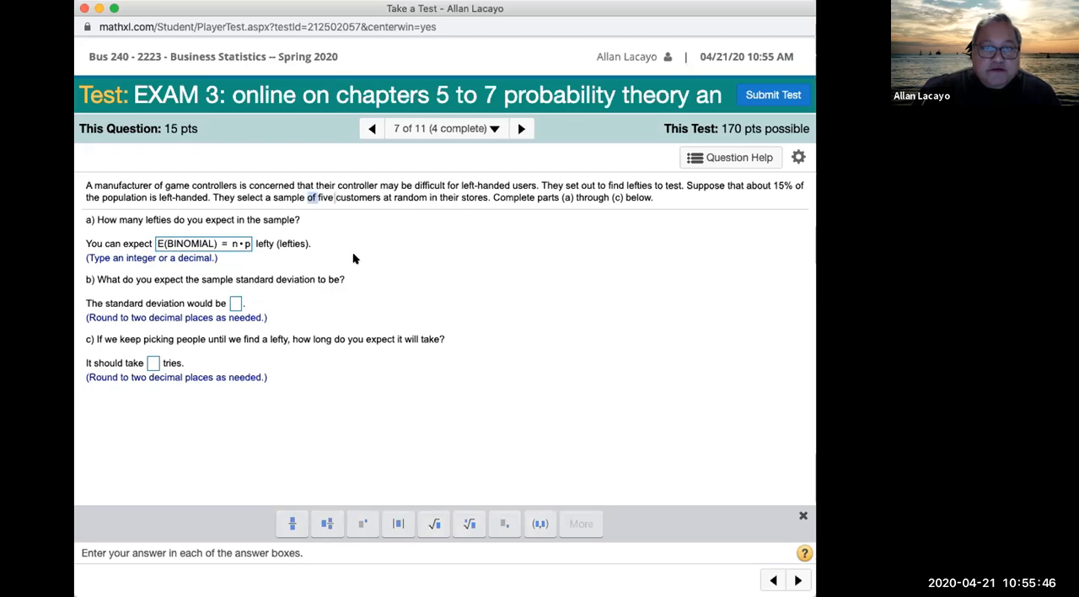
left_click(250, 247)
type("=")
type("5")
type("*")
type(".15")
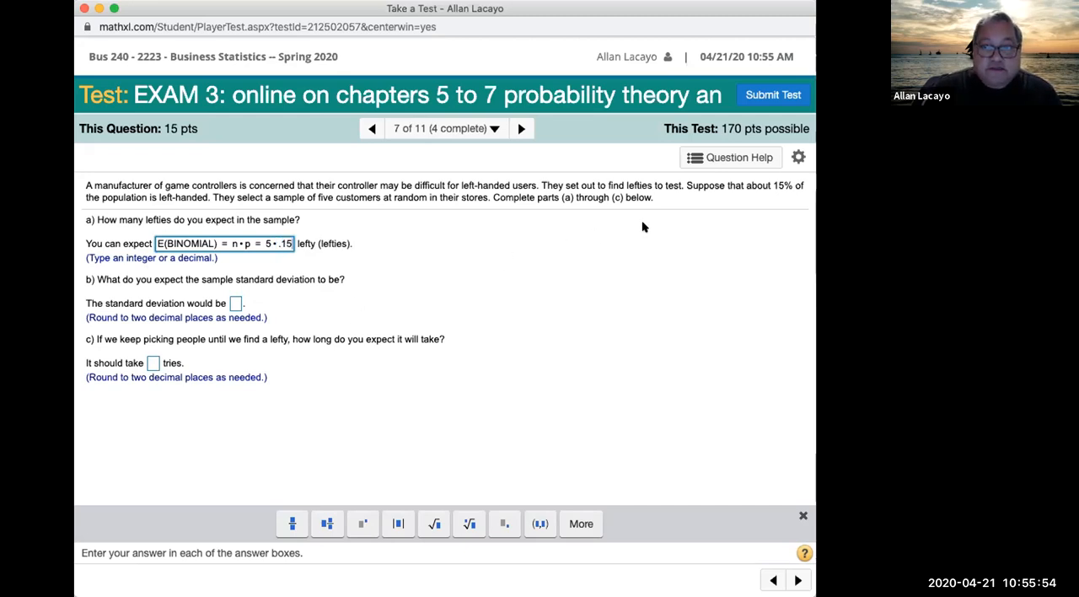
left_click_drag(762, 186, 797, 185)
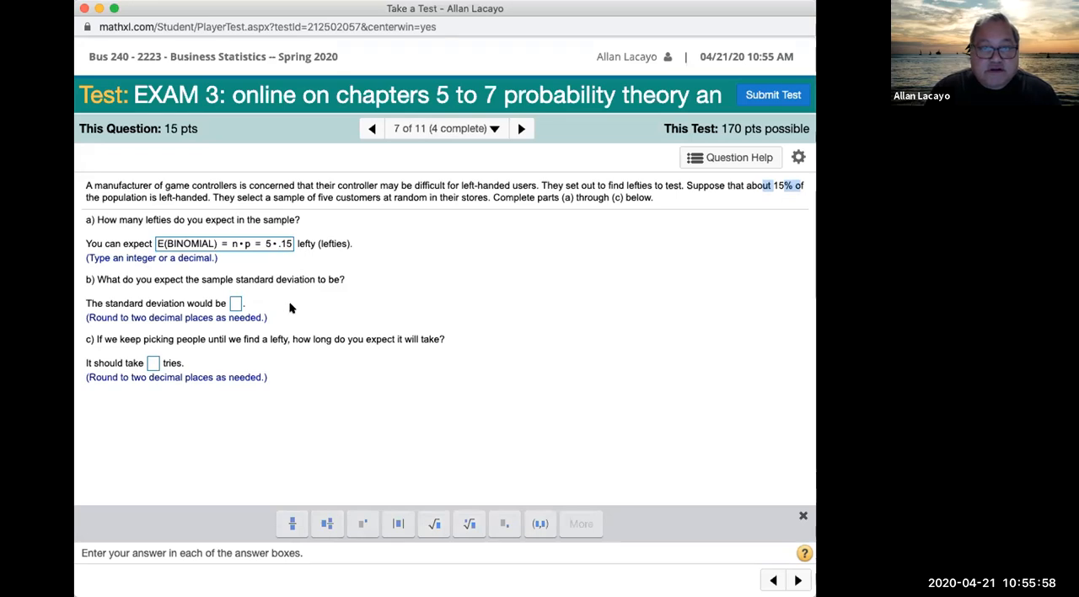
Step: Enter SD(binomial) = √(n*p*q) = as the start of part b's standard deviation answer
left_click(233, 305)
type("SD")
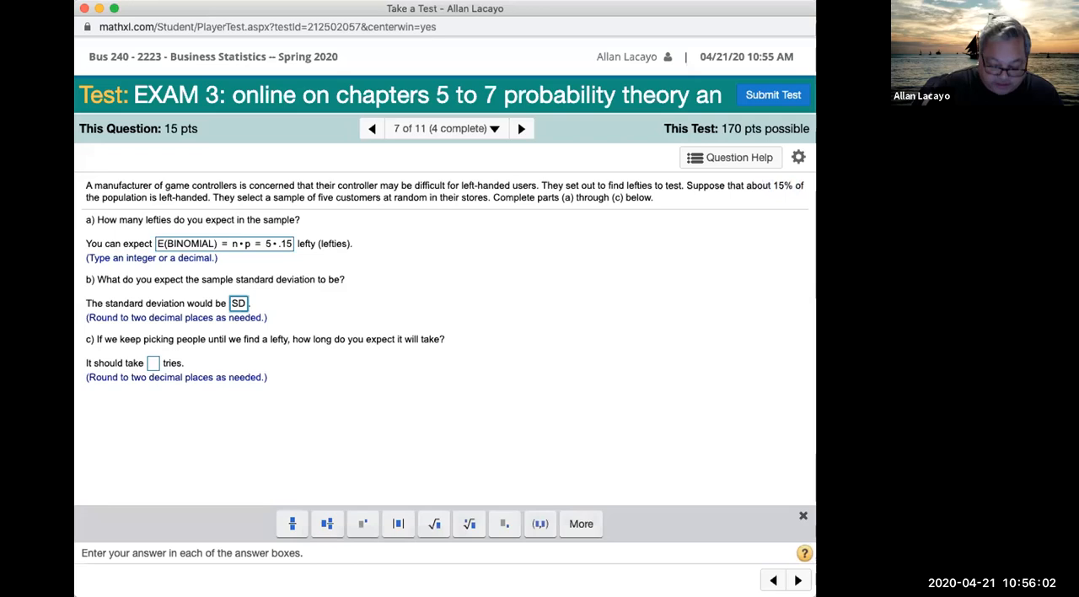
type("(binomial")
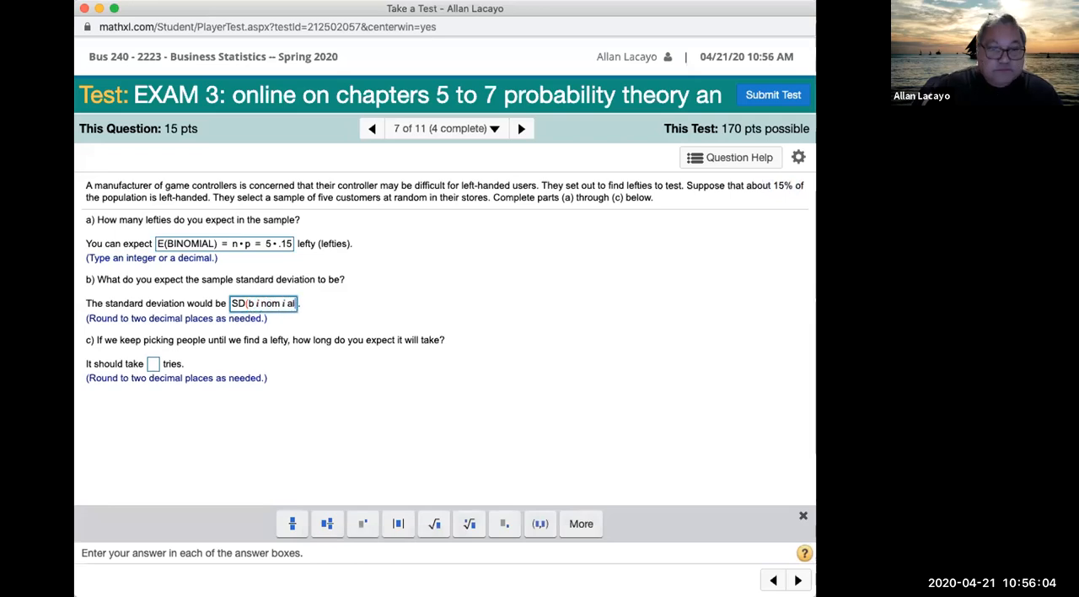
type(")")
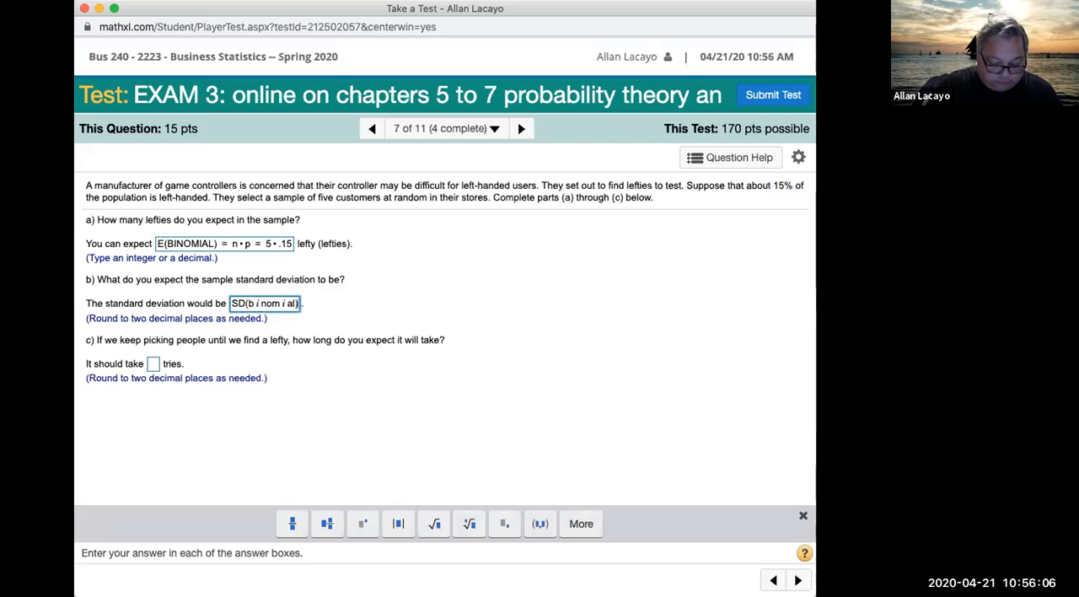
type(" =")
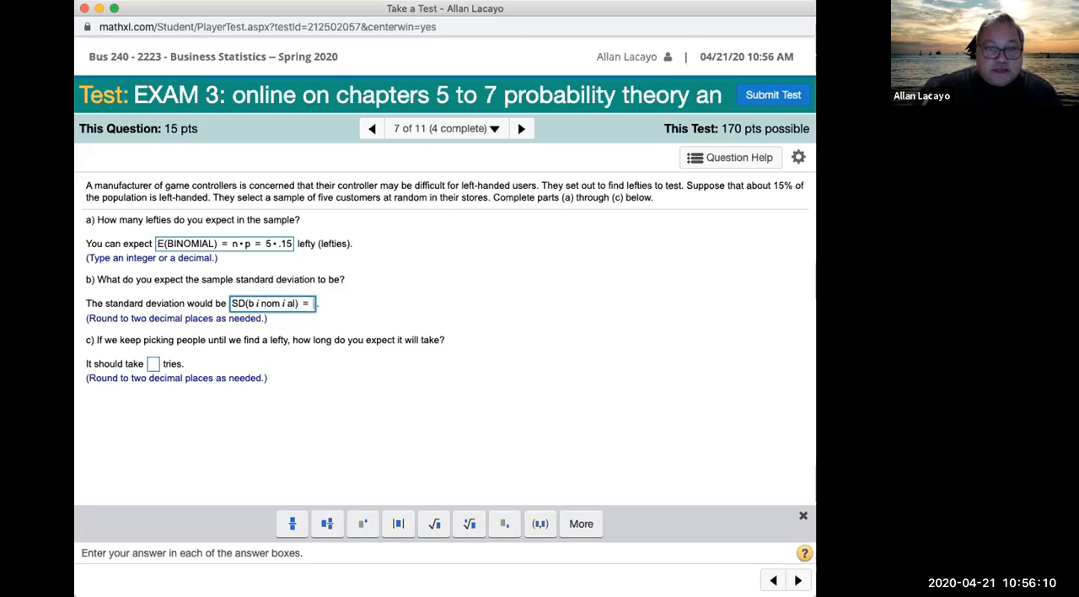
left_click(433, 523)
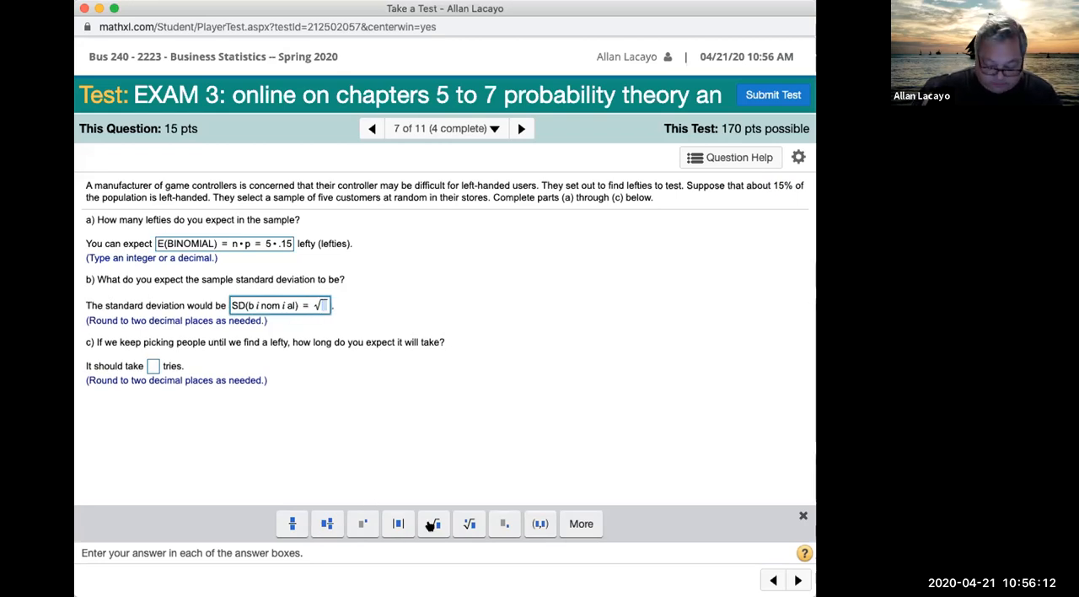
type("n*p*")
type("q")
key("Right")
type("=")
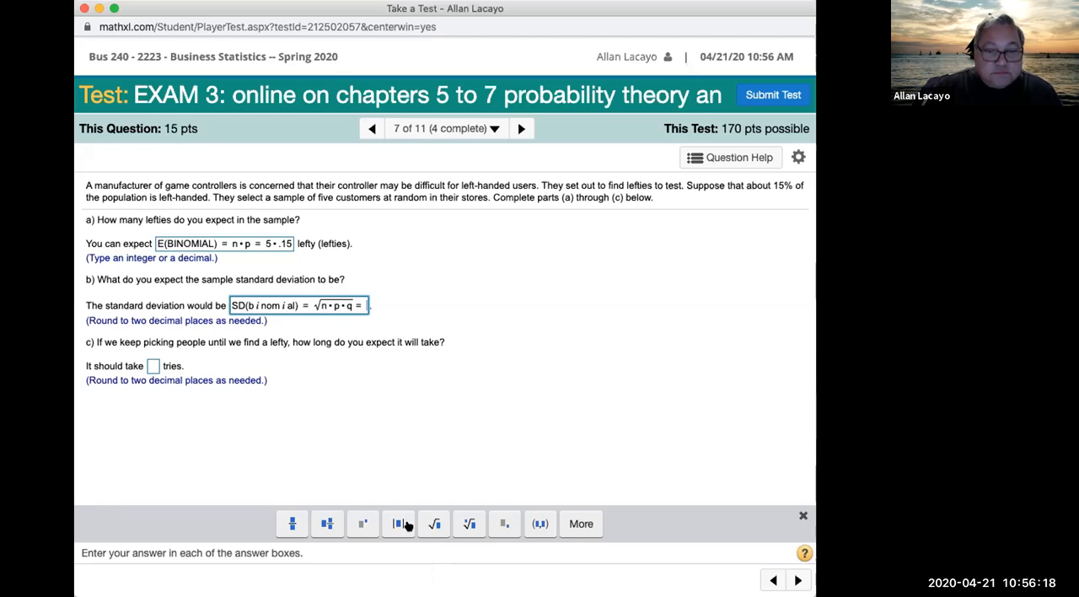
Step: Complete part b's answer with √(5*.15*.85) and highlight the .15 and .85 factors under the root
left_click(432, 524)
type("5*.1")
type("5*.8")
type("5")
key("Right")
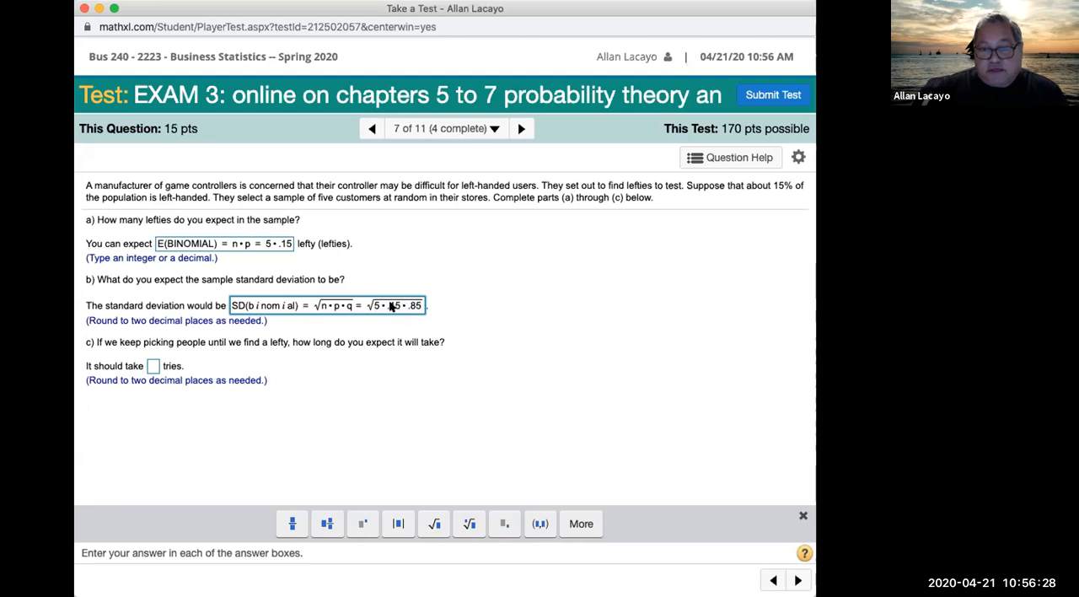
left_click_drag(389, 307, 425, 309)
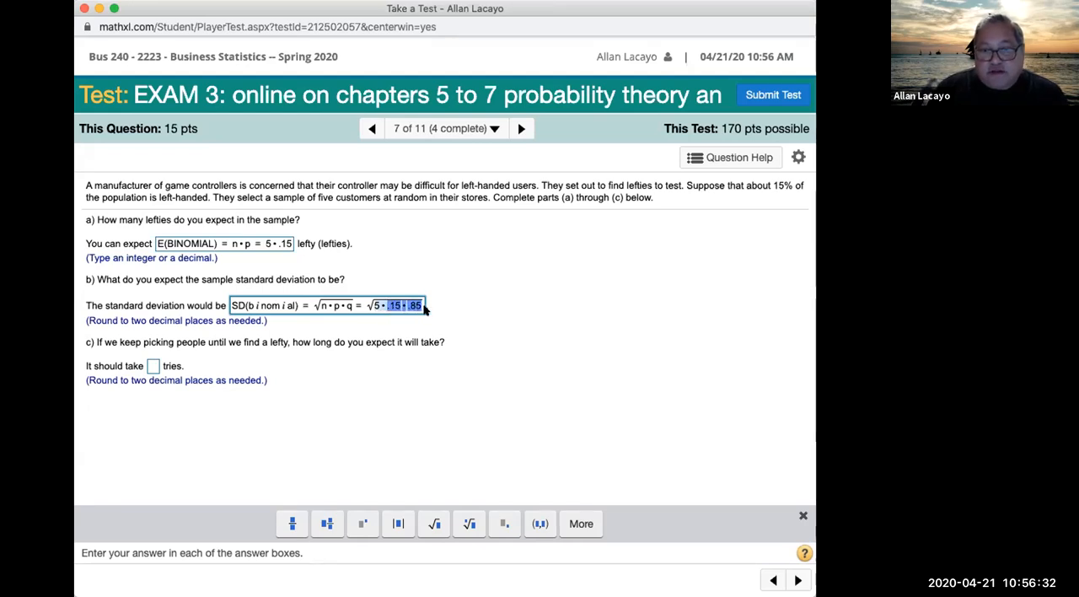
left_click(412, 322)
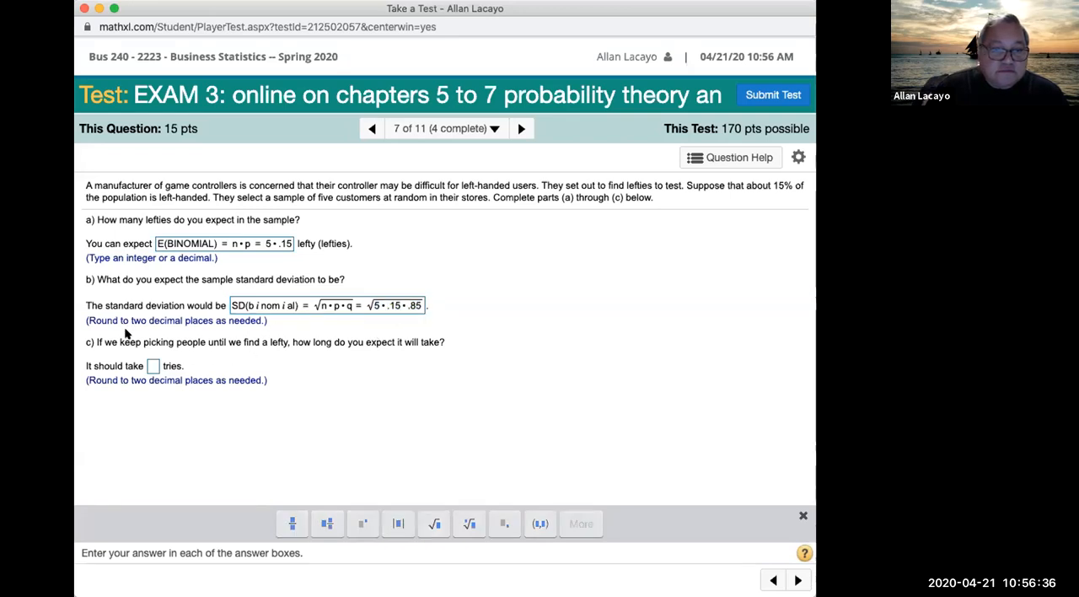
Step: Highlight part c's condition of picking people until a lefty is found, and begin its answer with E(geometric) = 1
left_click_drag(97, 342, 291, 341)
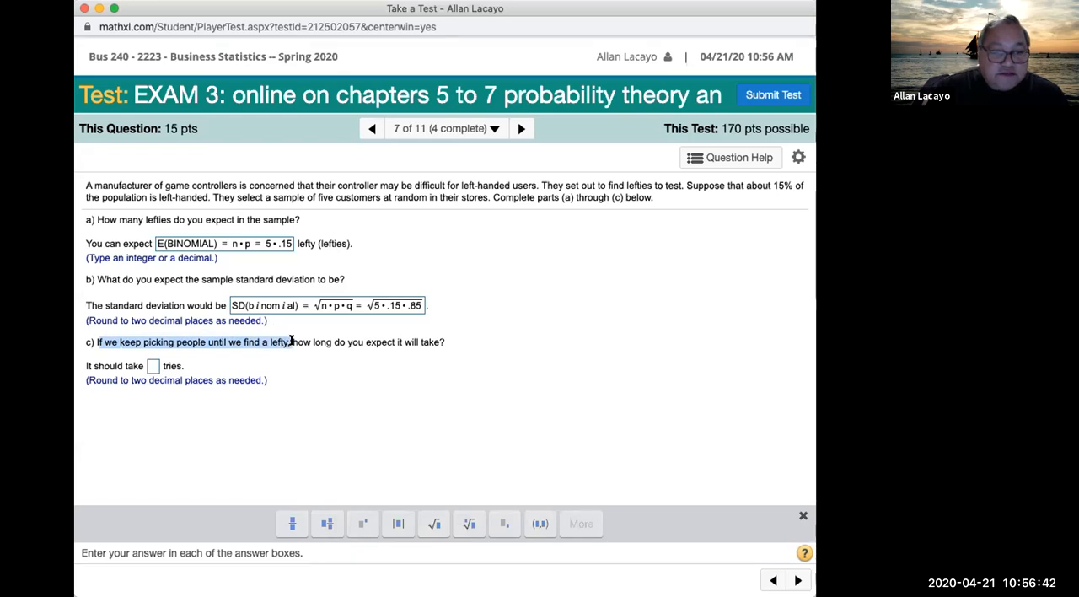
left_click(270, 305)
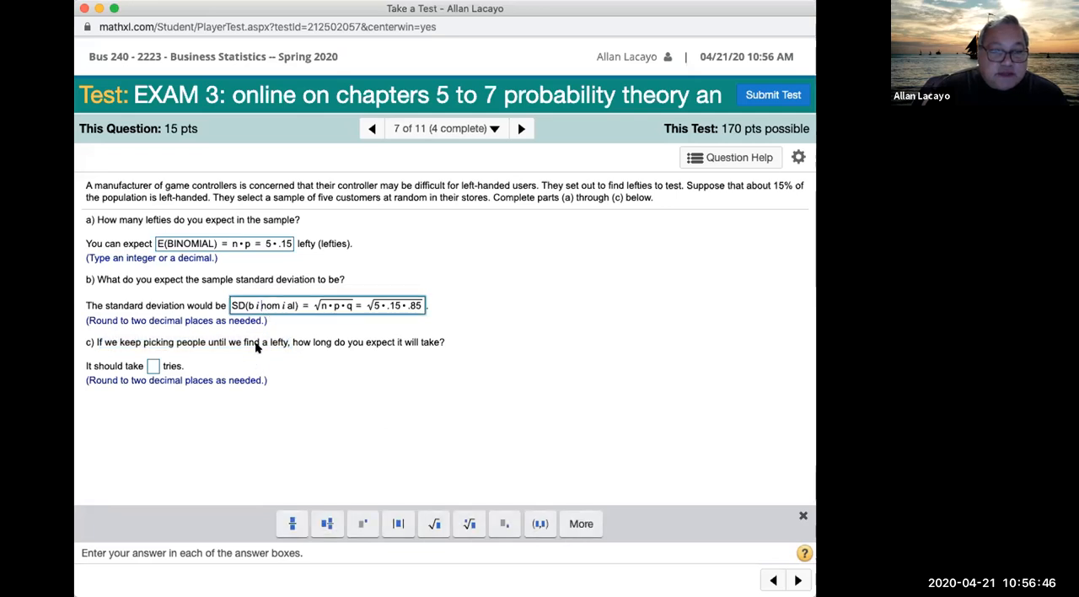
left_click(153, 367)
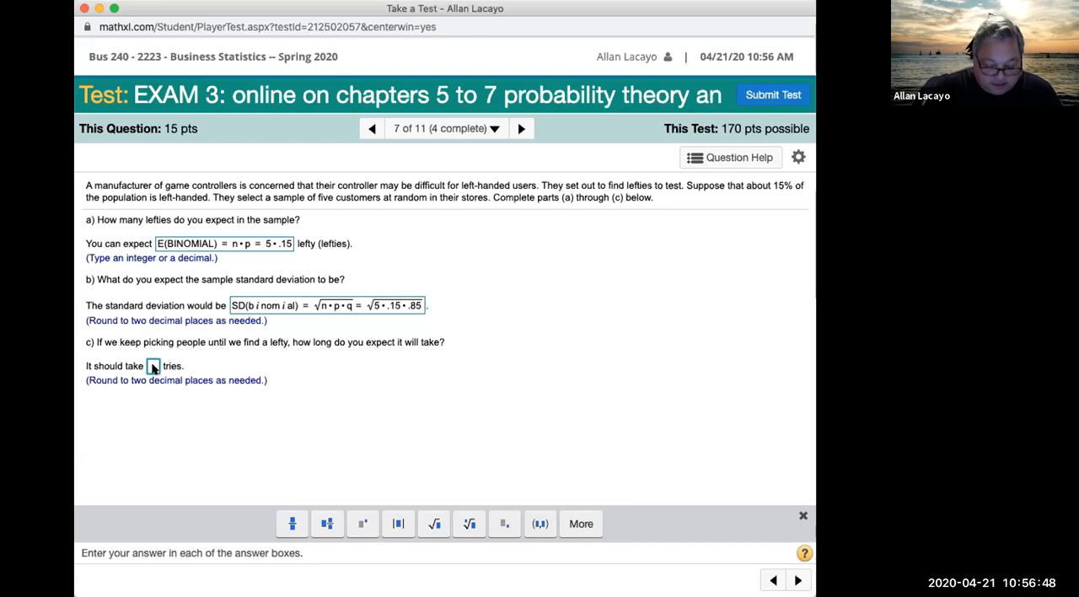
type("E(geometric) = ")
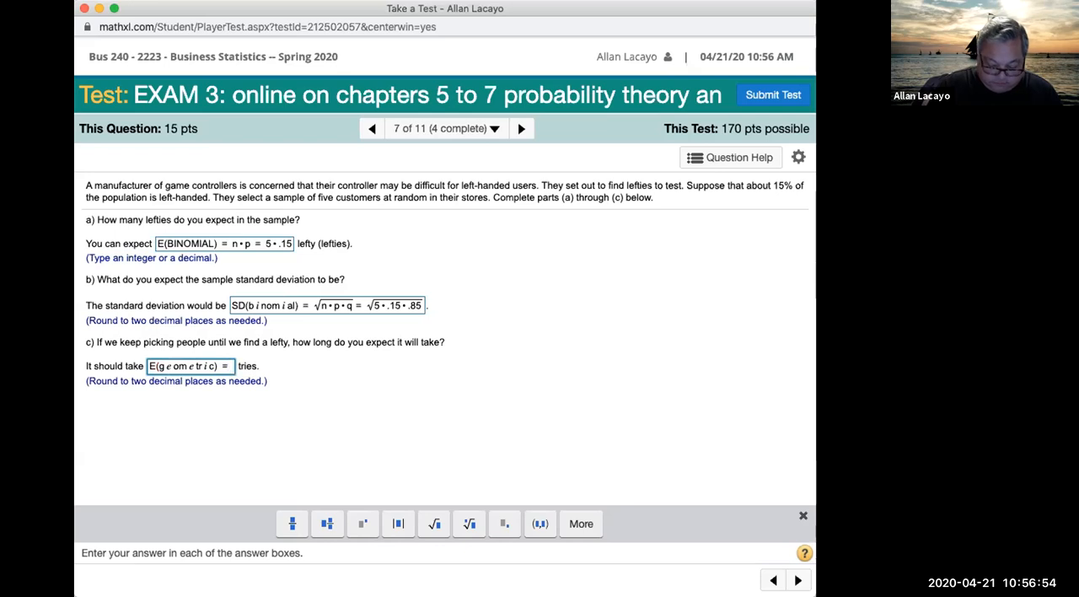
type("1/p = 1/.15")
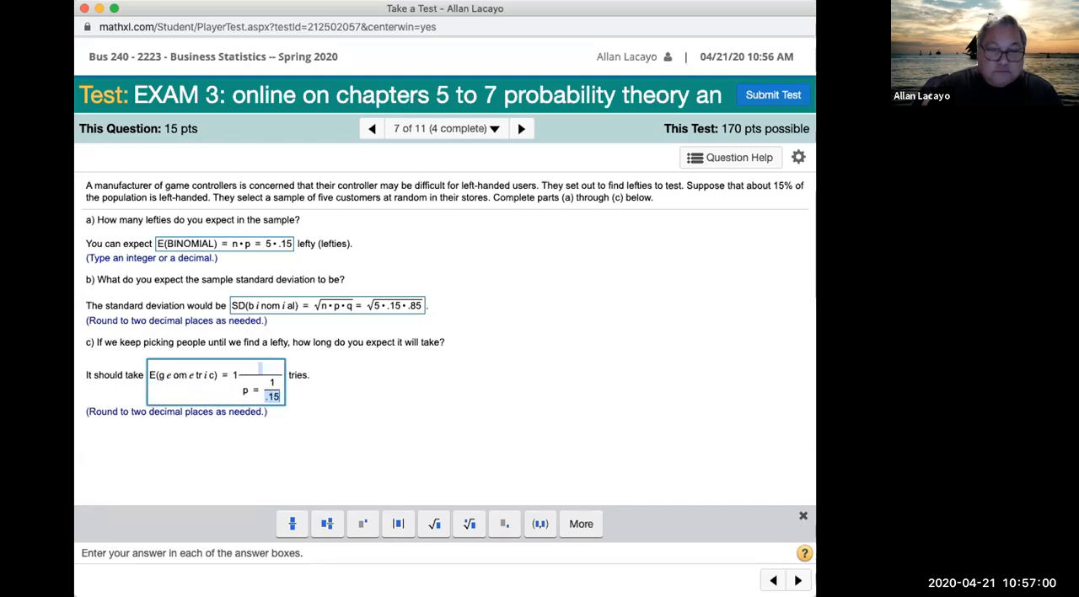
key("BackSpace")
key("BackSpace")
key("BackSpace")
key("BackSpace")
key("BackSpace")
key("BackSpace")
key("BackSpace")
key("BackSpace")
key("BackSpace")
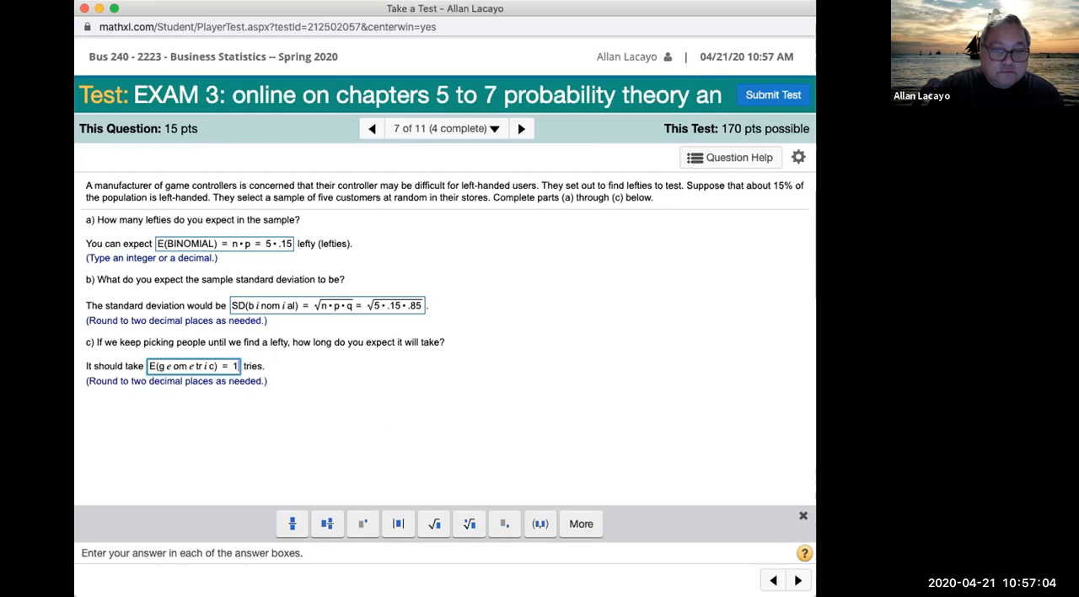
Step: Finish part c's answer as E(geometric) = 1/p = 1/.15 =, with both ratios written as stacked fractions
type("/p")
key("Right")
type("= ")
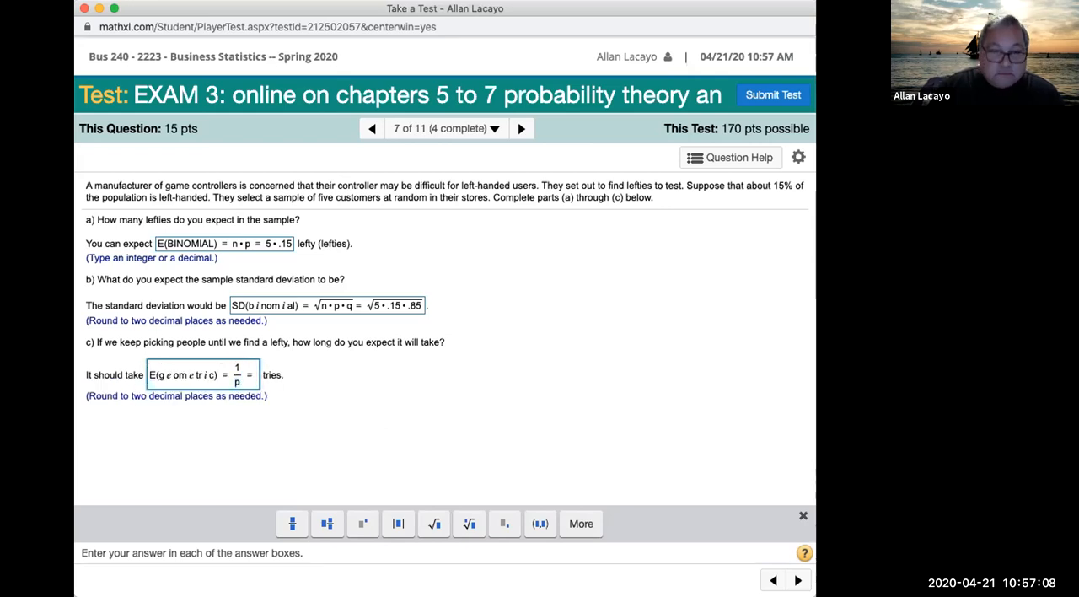
type("1")
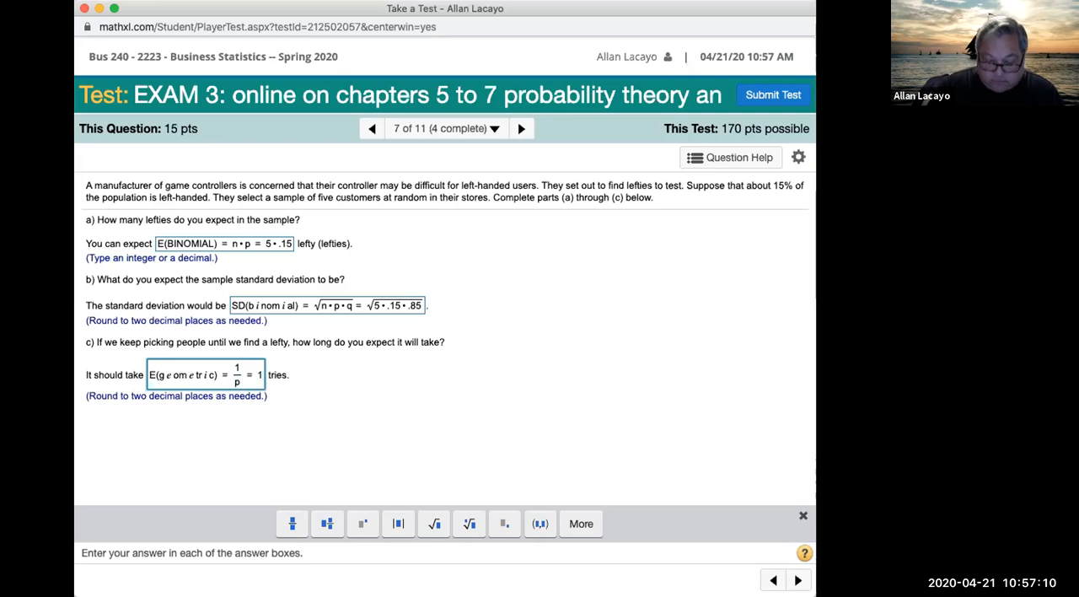
type("/")
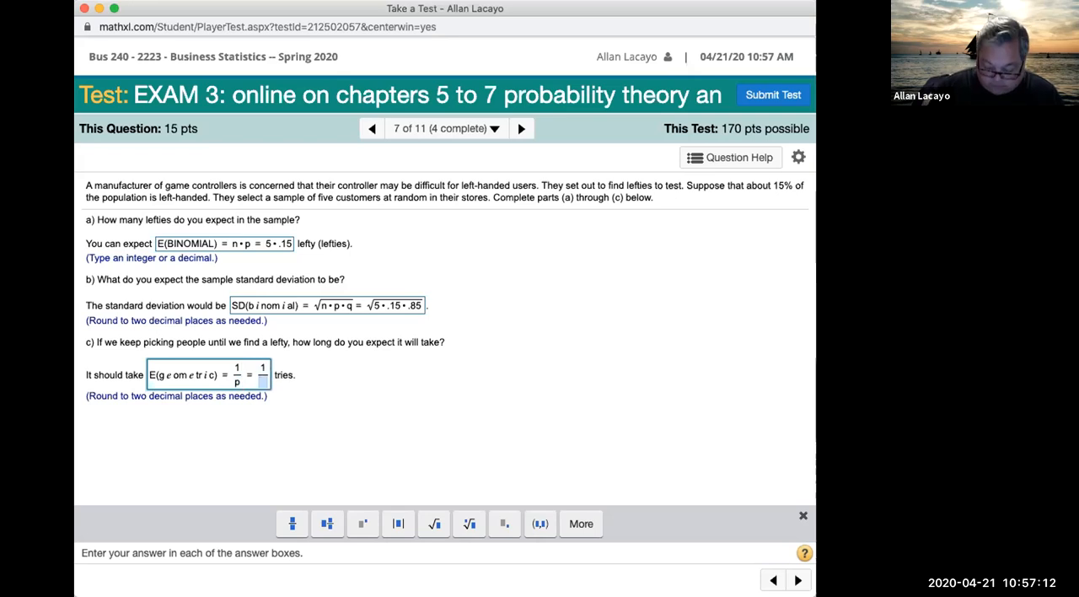
type(".15")
key("Right")
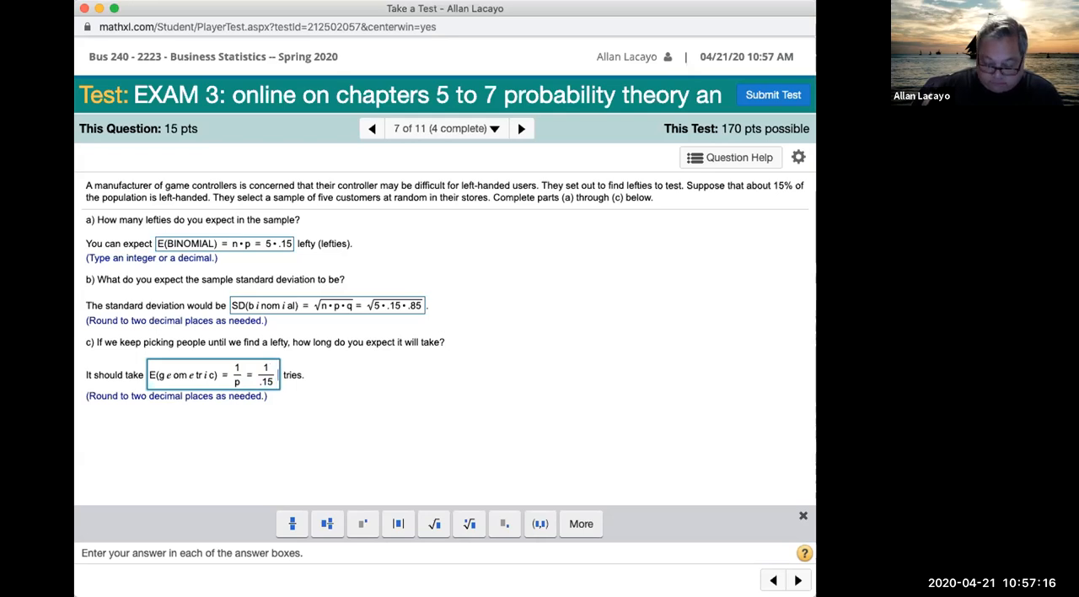
type("=")
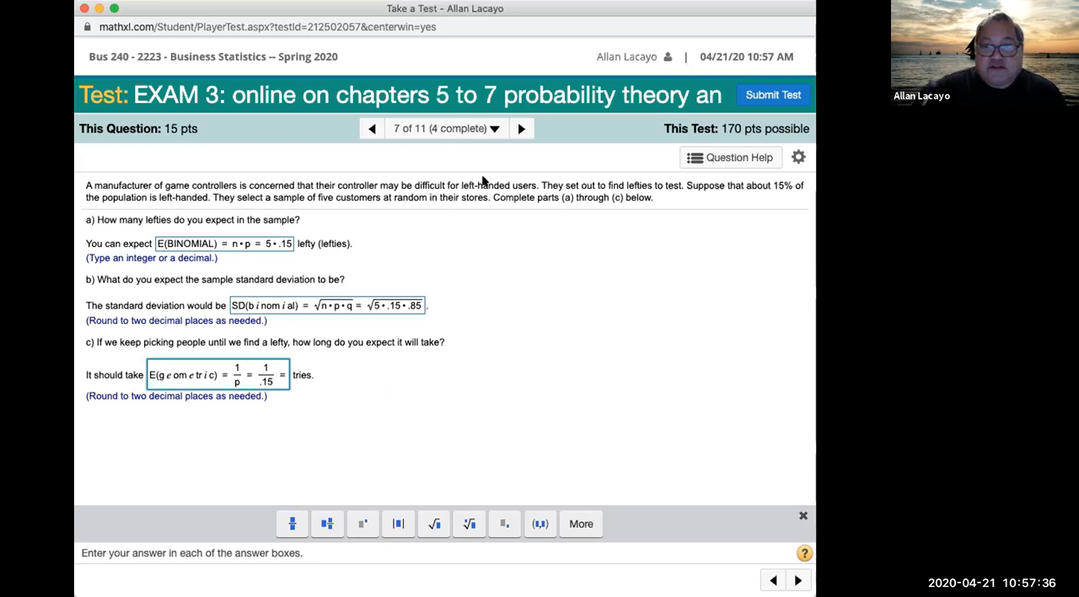
Step: View question 8 on the two standardized tests, rechecking question 7 in between, and select the test A z-value answer box
left_click(521, 128)
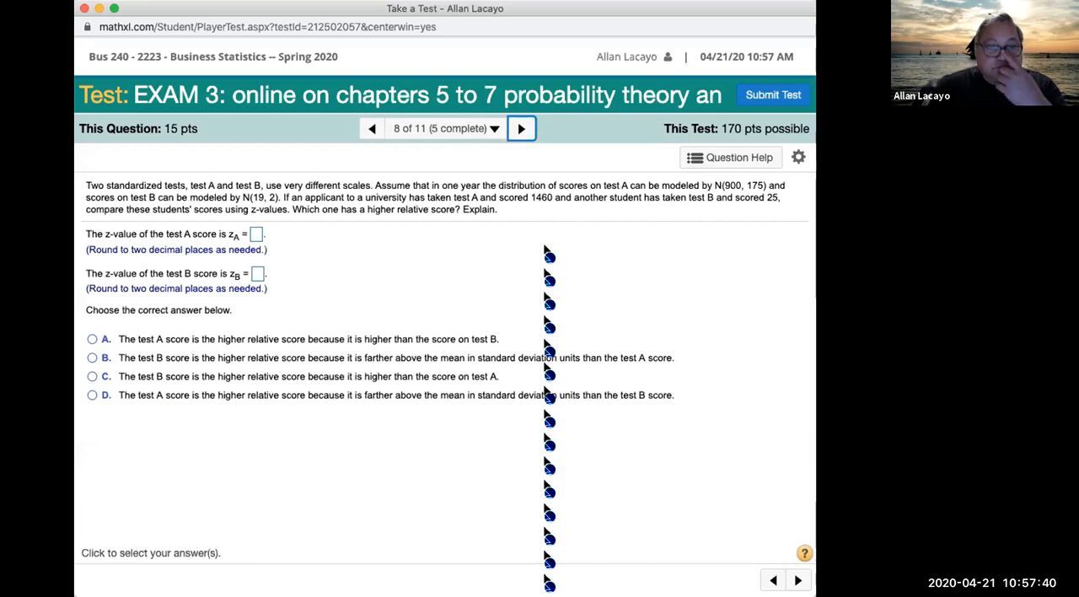
left_click(371, 128)
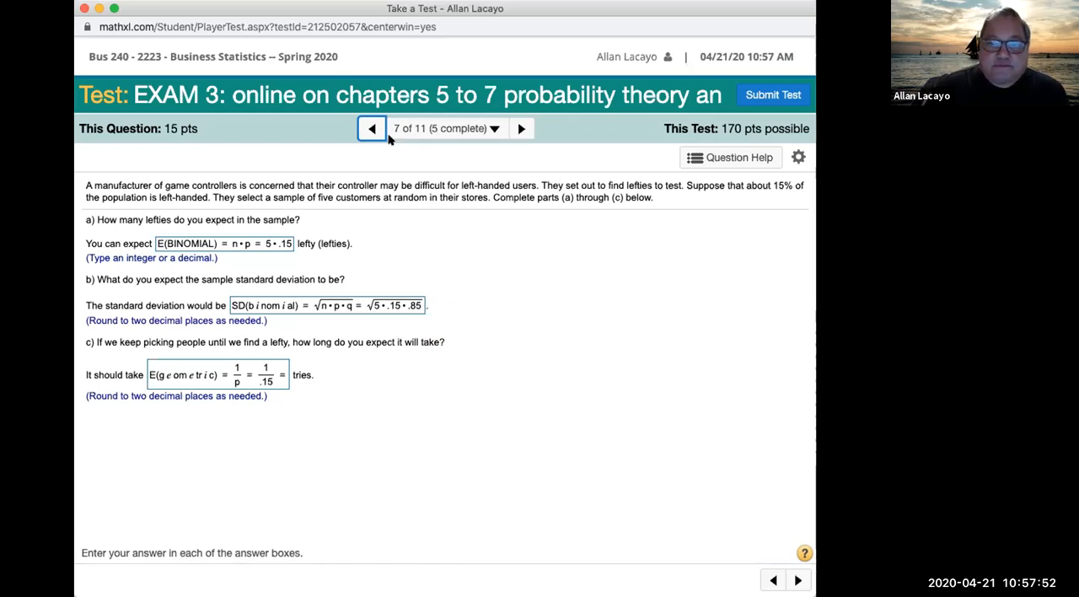
left_click(518, 129)
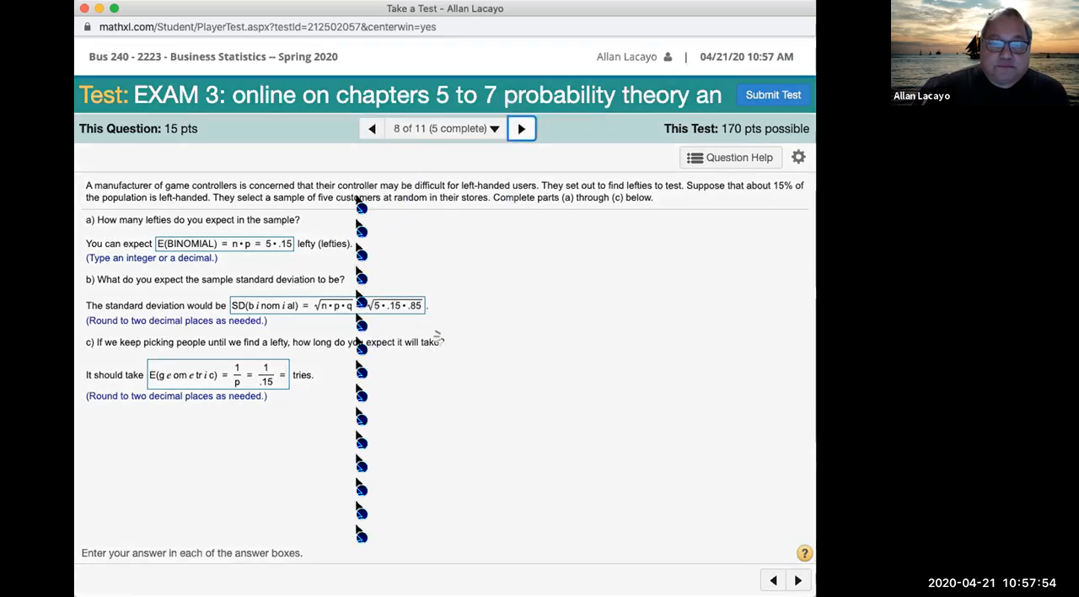
left_click(257, 235)
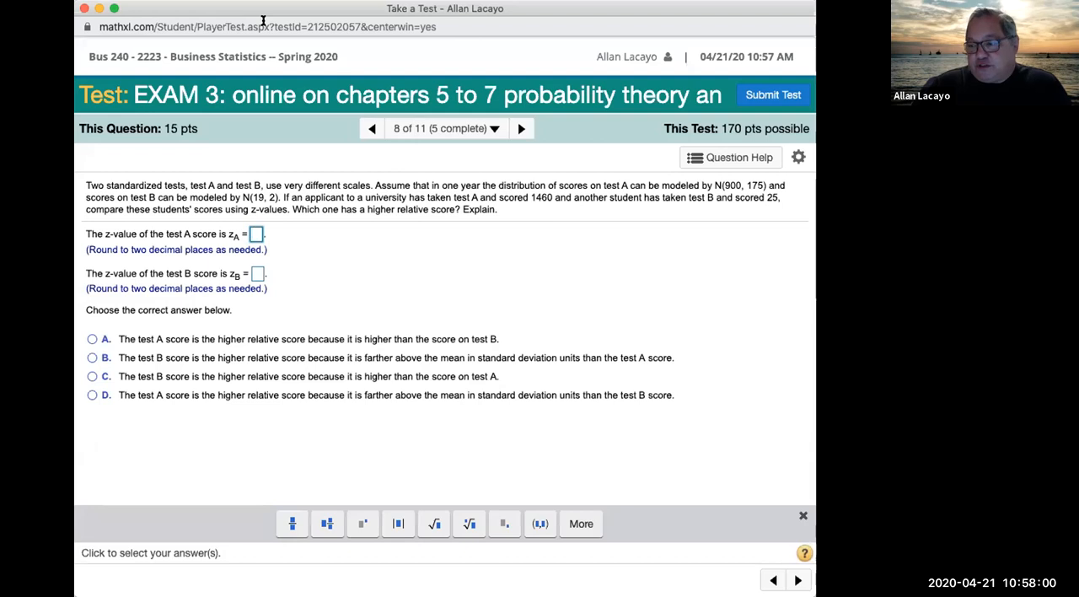
Step: Return to question 6 and review its geometric answers, highlighting the first bad chip wording in part a and the first 7 in part b
left_click(372, 128)
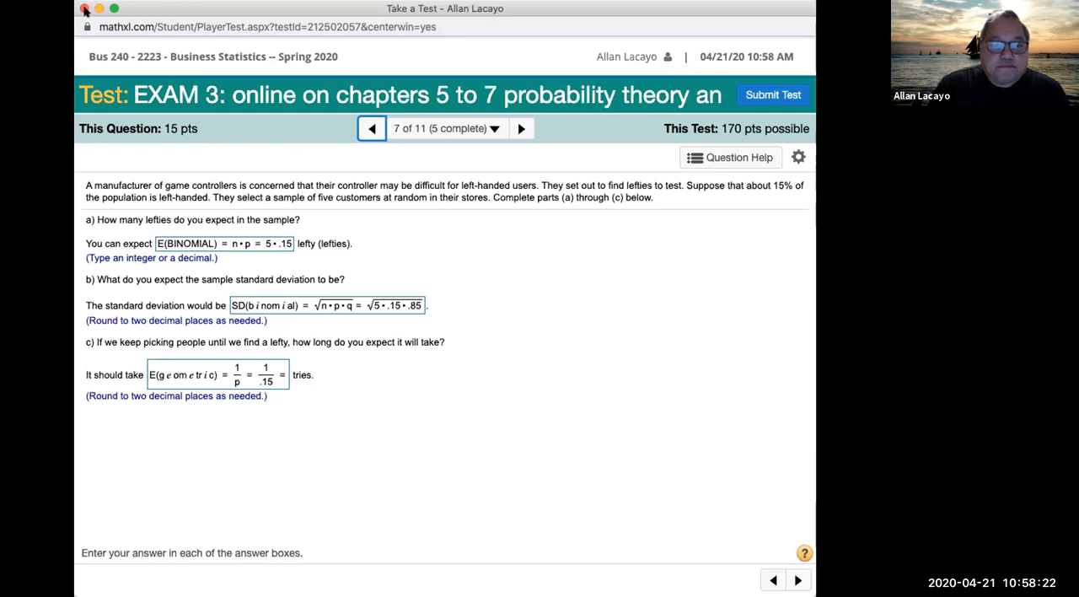
left_click(372, 128)
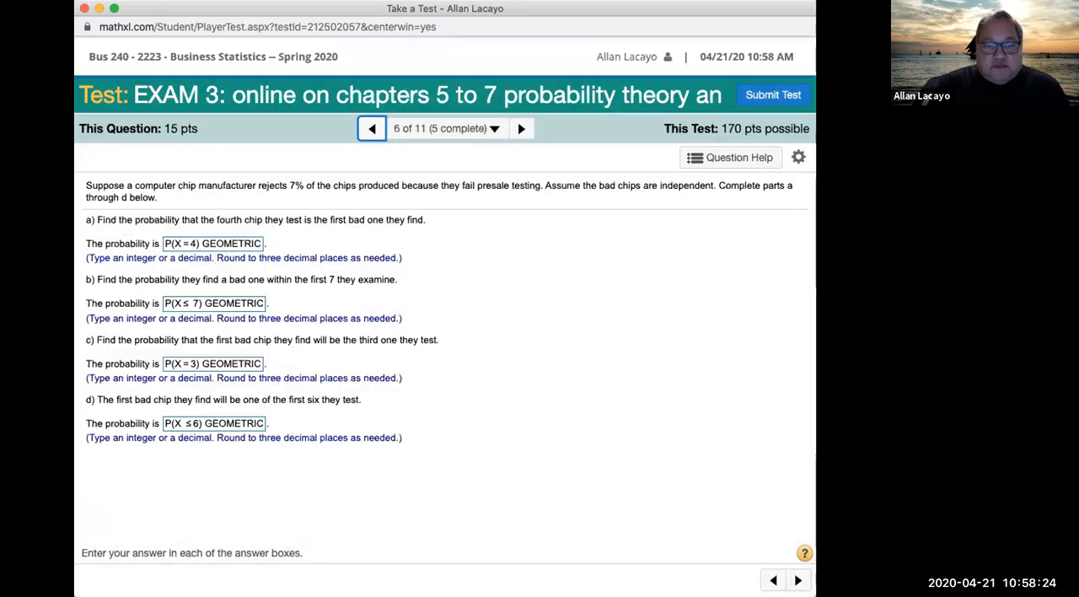
left_click_drag(303, 218, 396, 219)
left_click_drag(287, 279, 355, 279)
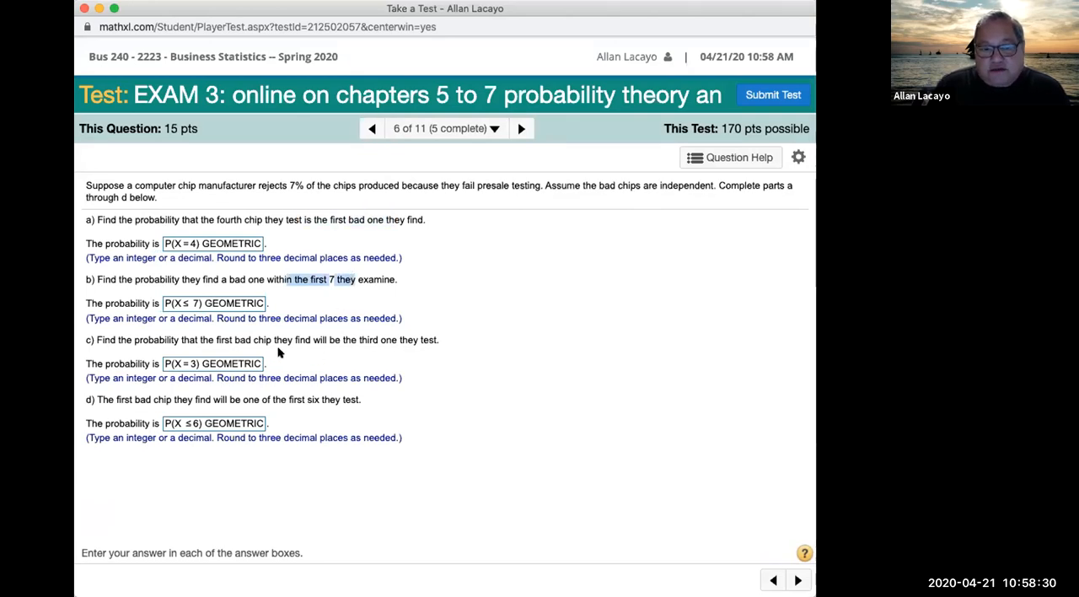
left_click(210, 364)
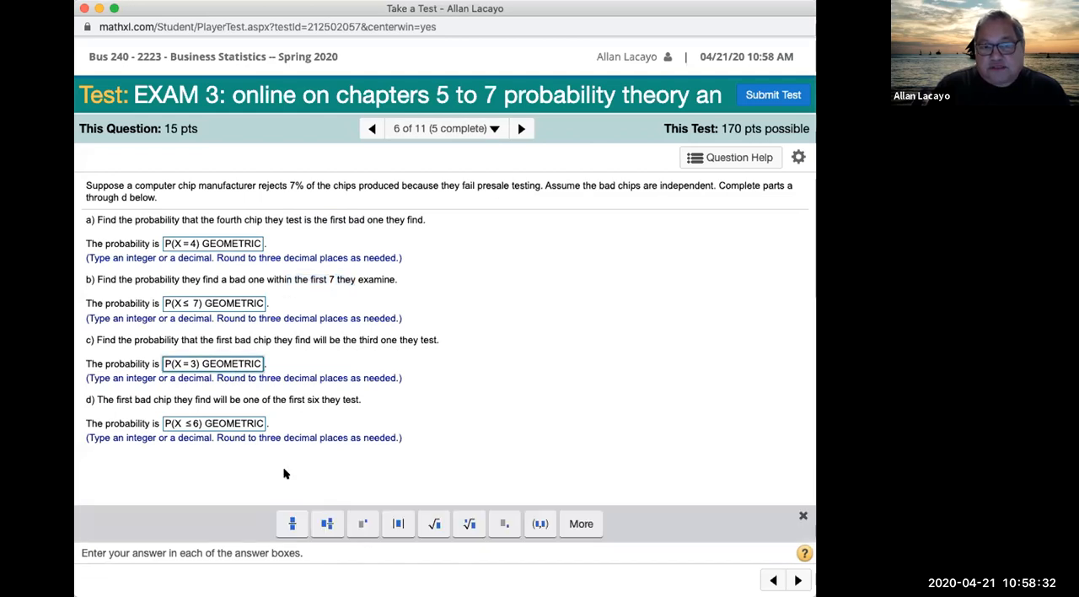
Step: Go back to question 5 and highlight the $150 loss and $100 saving sentences, plus CUSTOM in the standard deviation answer
left_click(370, 128)
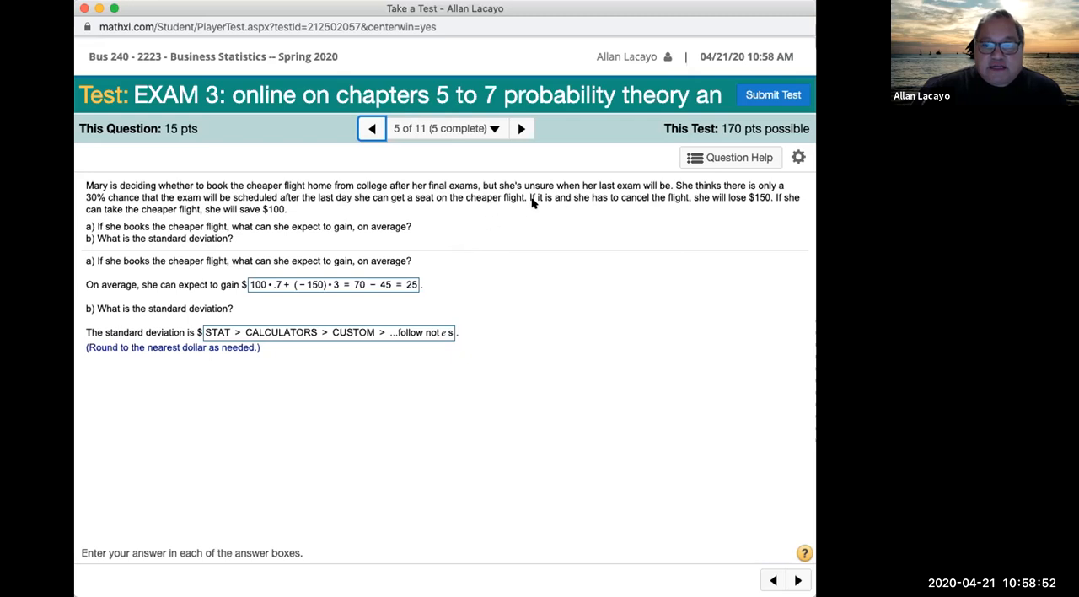
left_click_drag(528, 197, 523, 215)
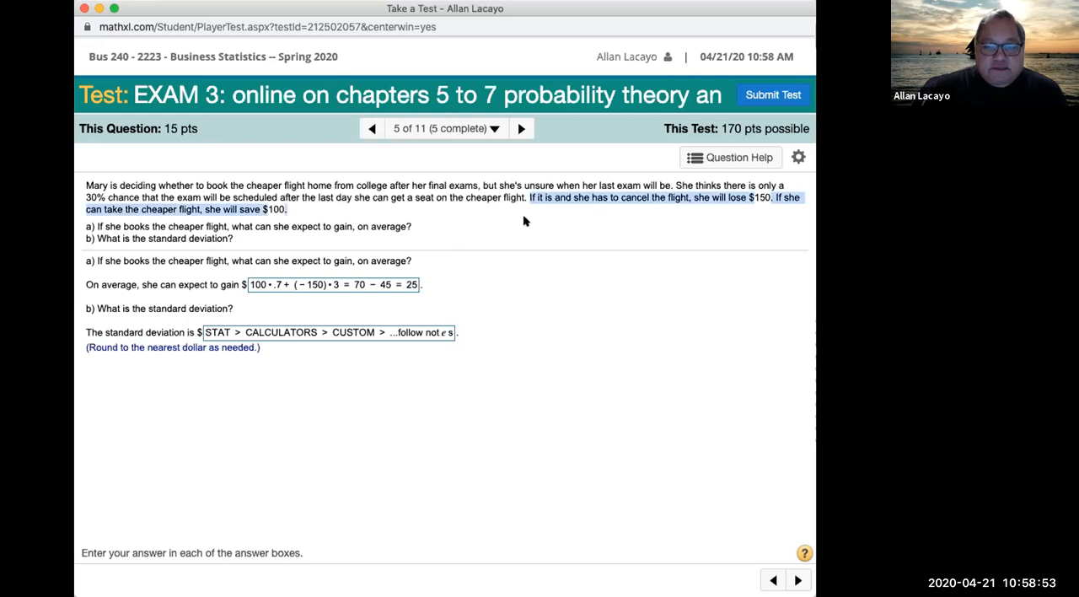
left_click(357, 330)
left_click_drag(371, 333, 330, 332)
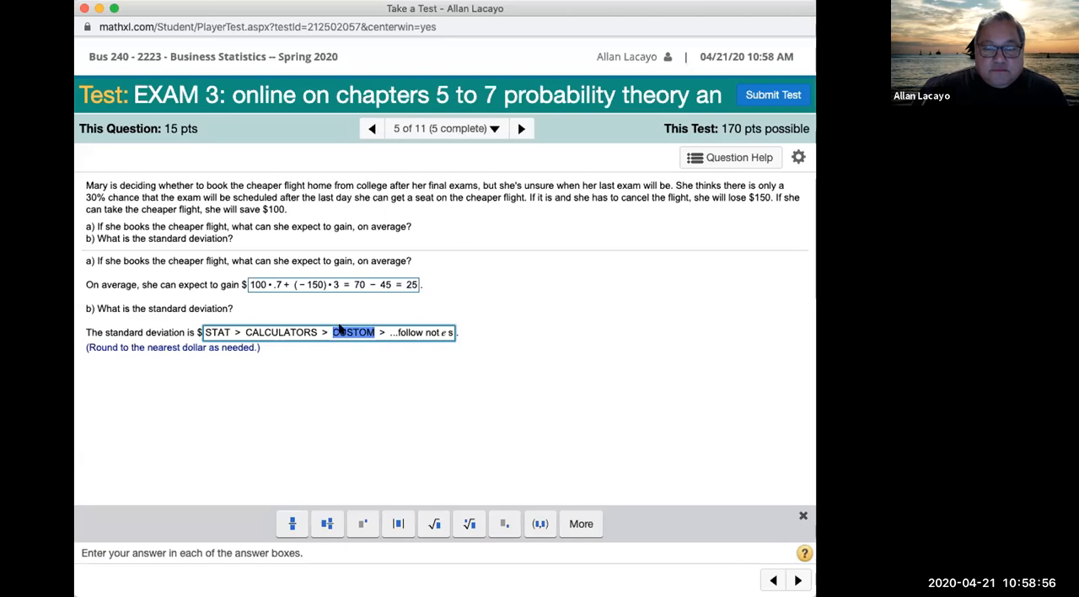
Step: Go back through question 4 to question 3, display its contingency table, and move it clear of the answer boxes
left_click(371, 128)
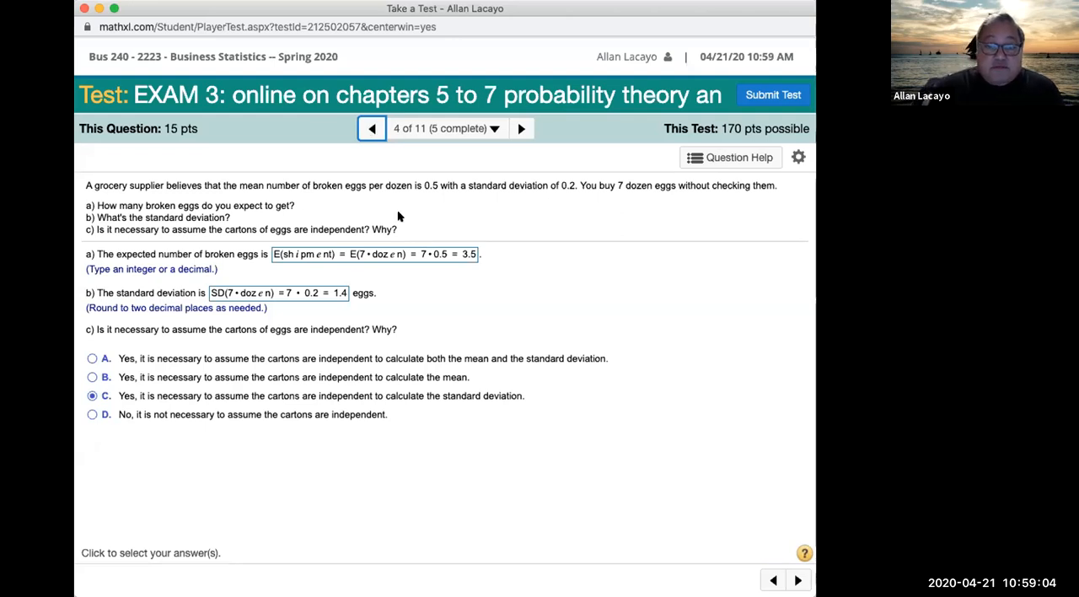
left_click(373, 130)
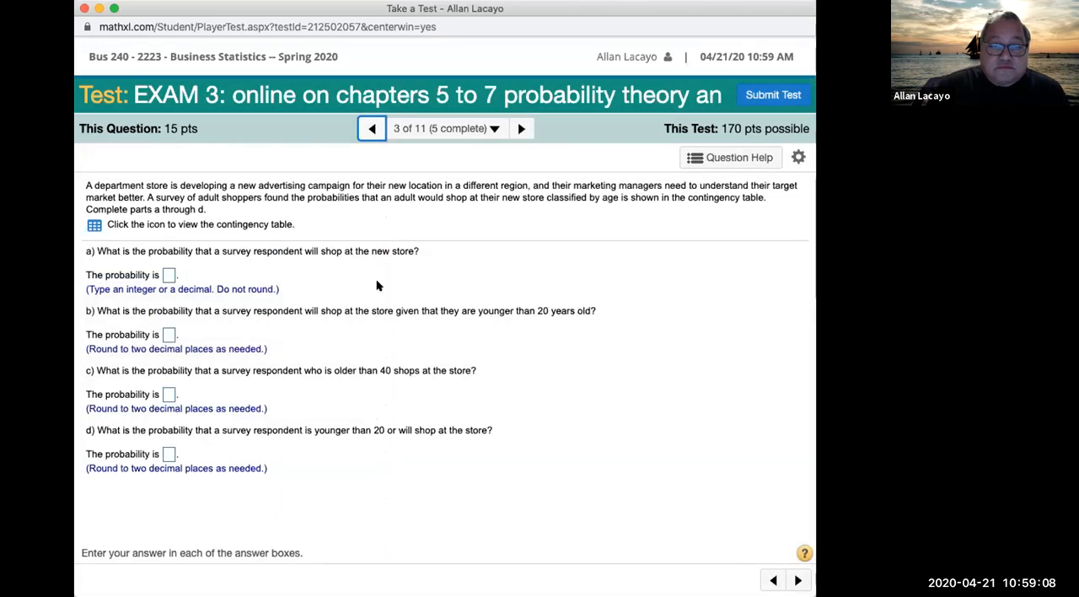
left_click(94, 226)
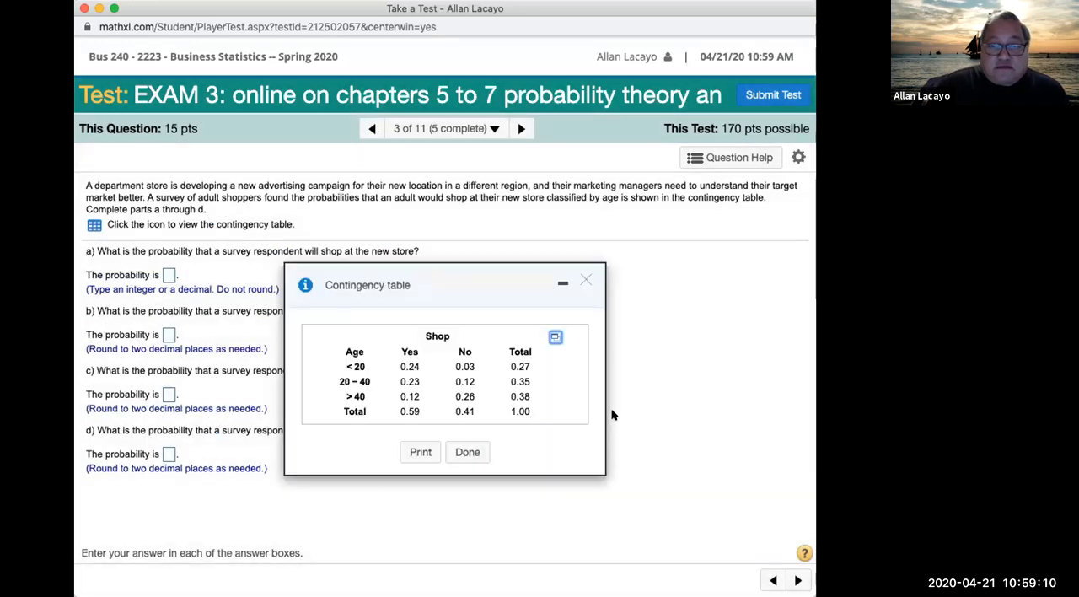
left_click_drag(507, 274, 666, 260)
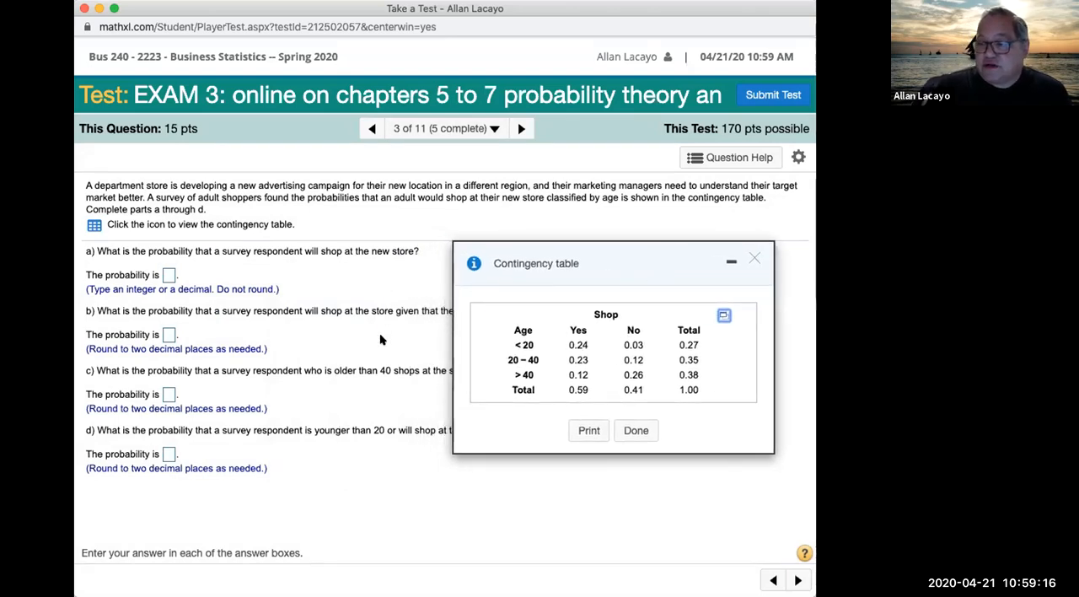
Step: Minimize the contingency table, close the test window, and confirm leaving the site without submitting the exam
left_click(731, 263)
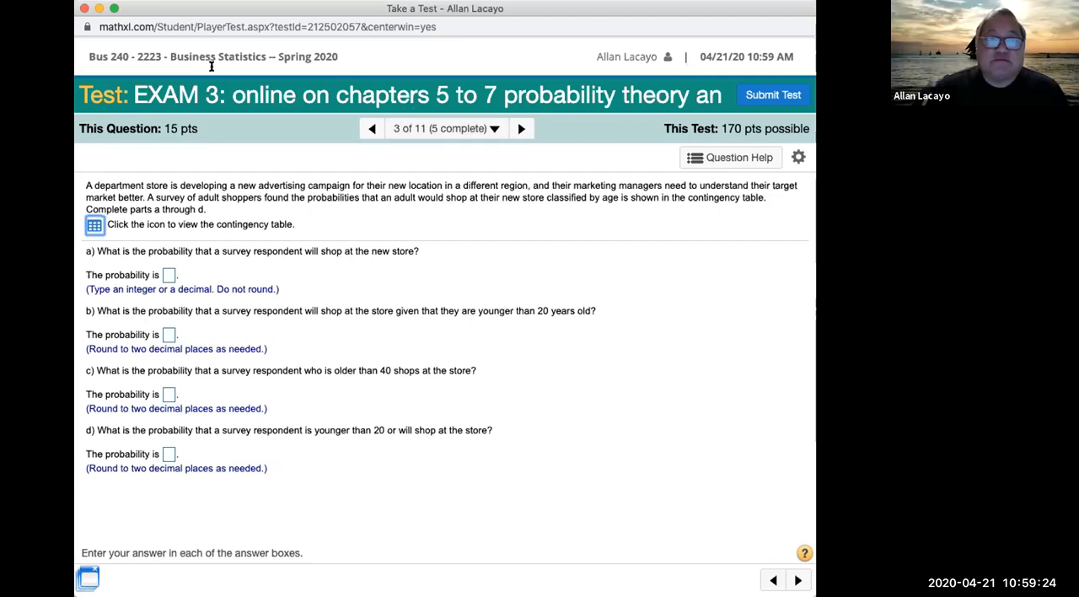
left_click(84, 10)
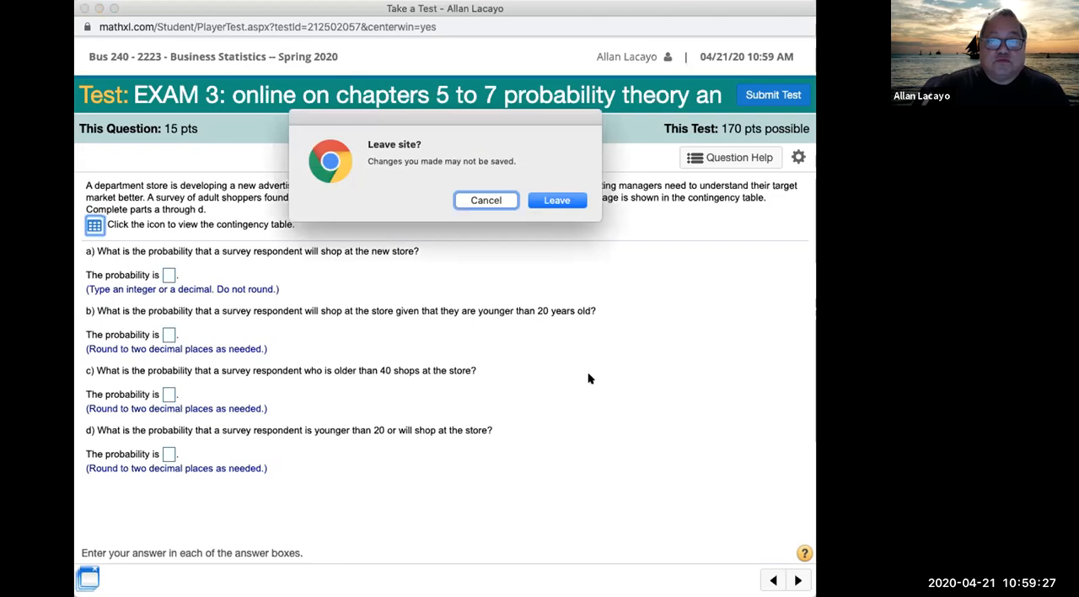
left_click(559, 200)
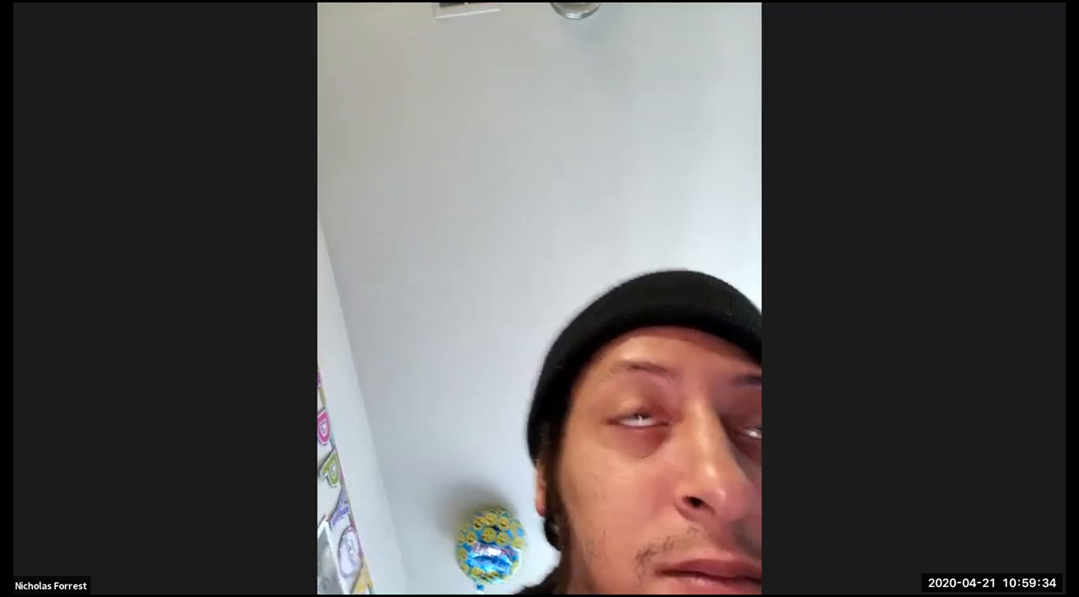